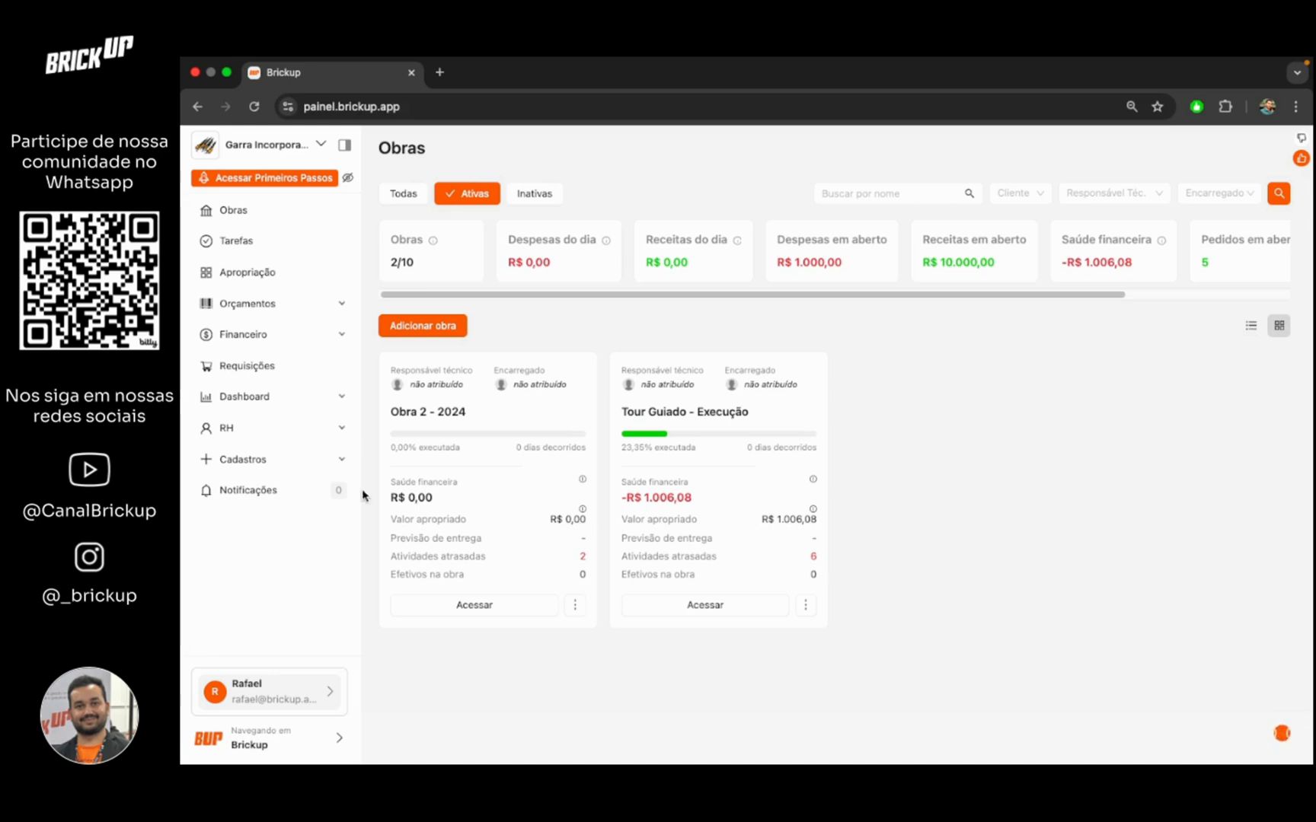
Step: Open the Contas page in the Financeiro section of Cadastros
click(322, 473)
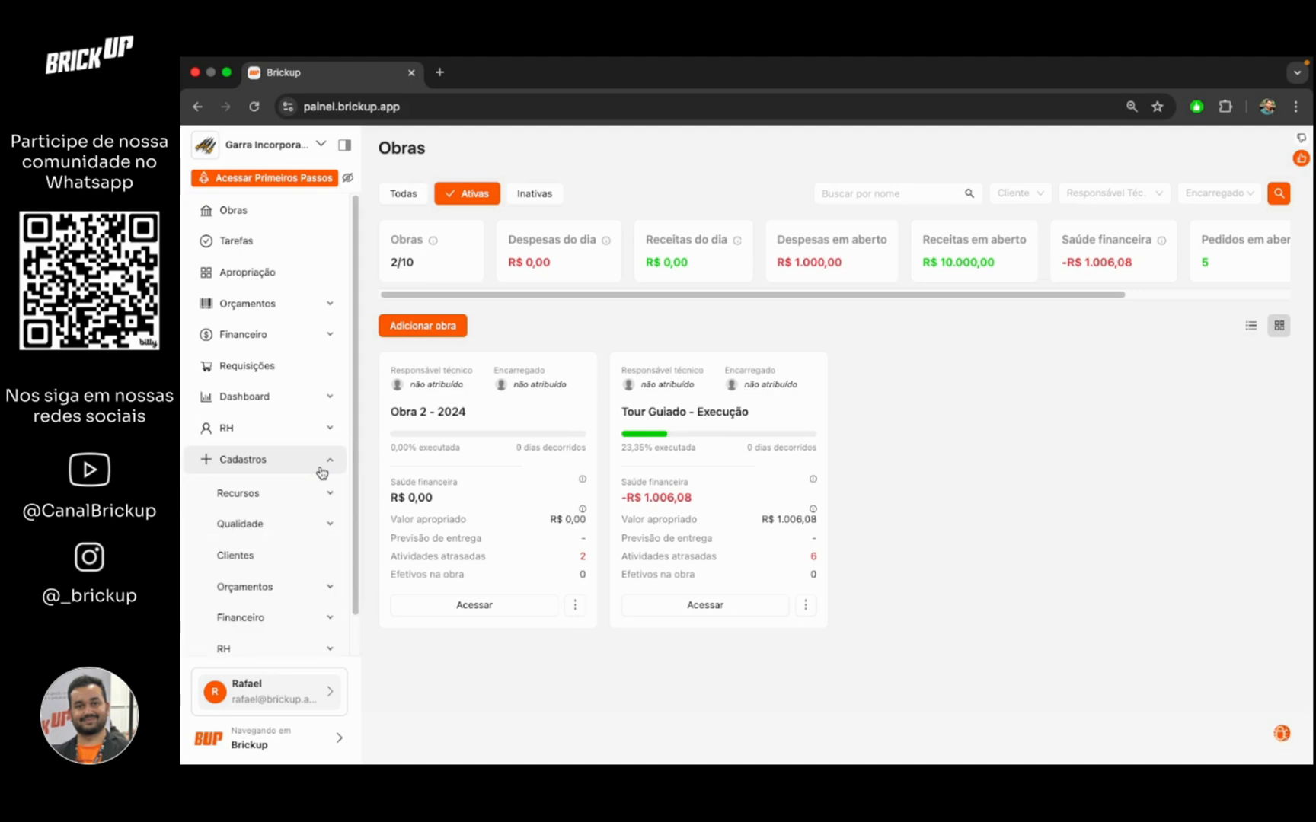
scroll(322, 473, down, 1)
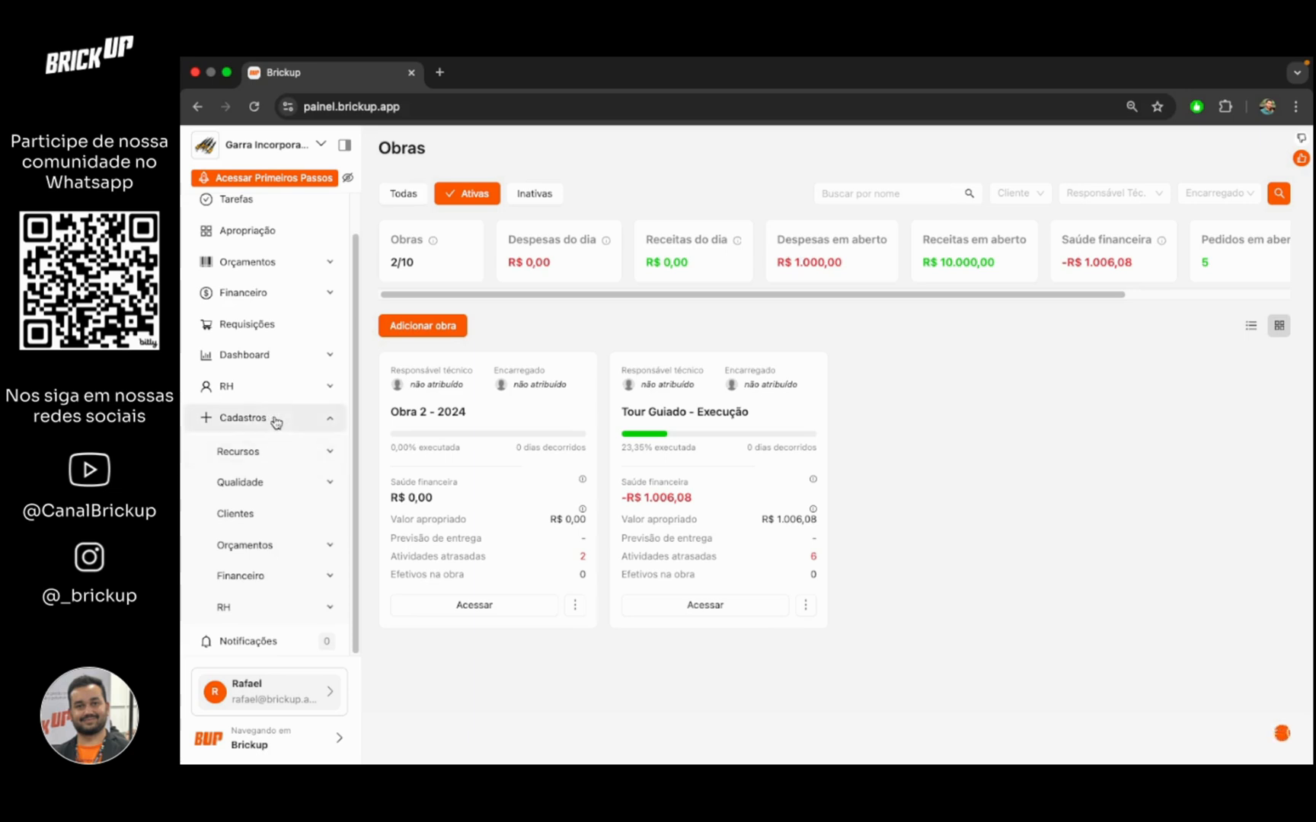
click(272, 576)
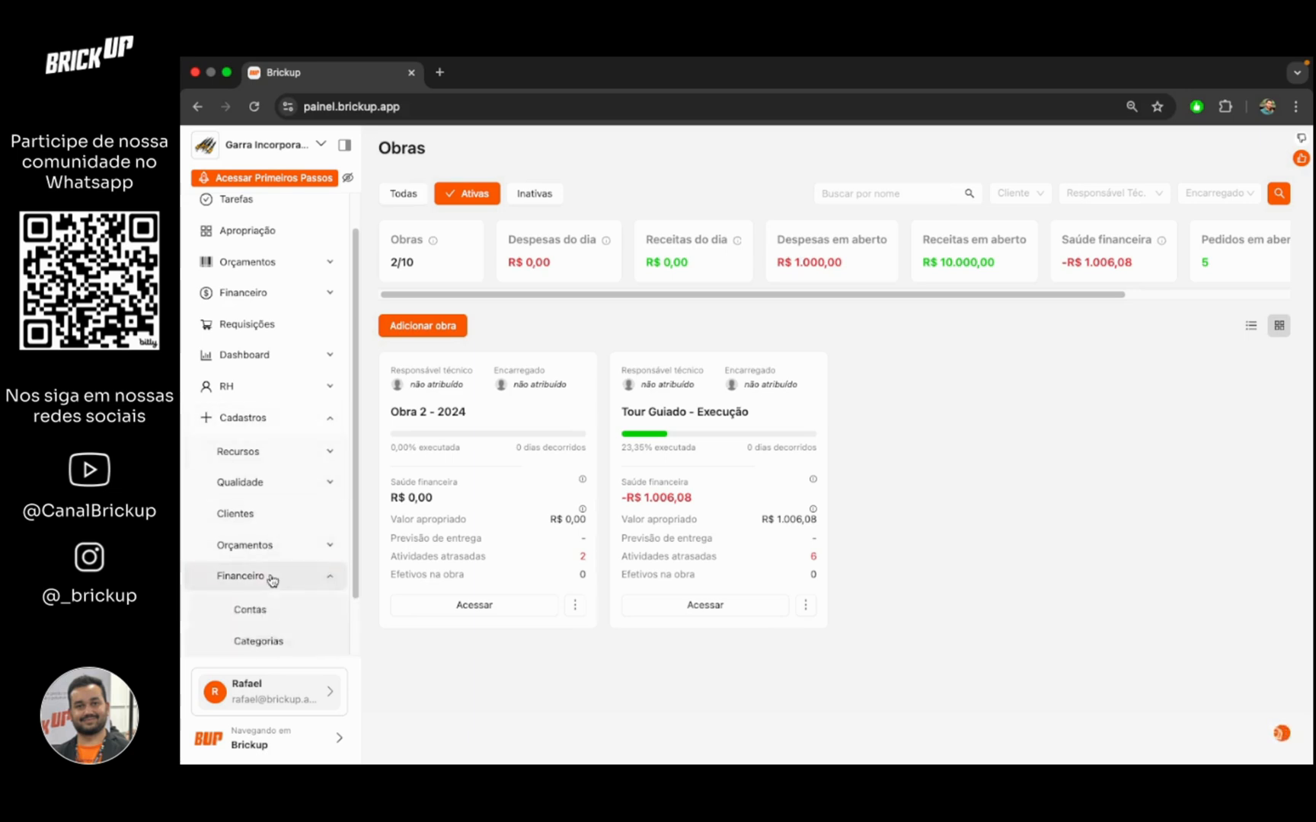
scroll(271, 581, down, 2)
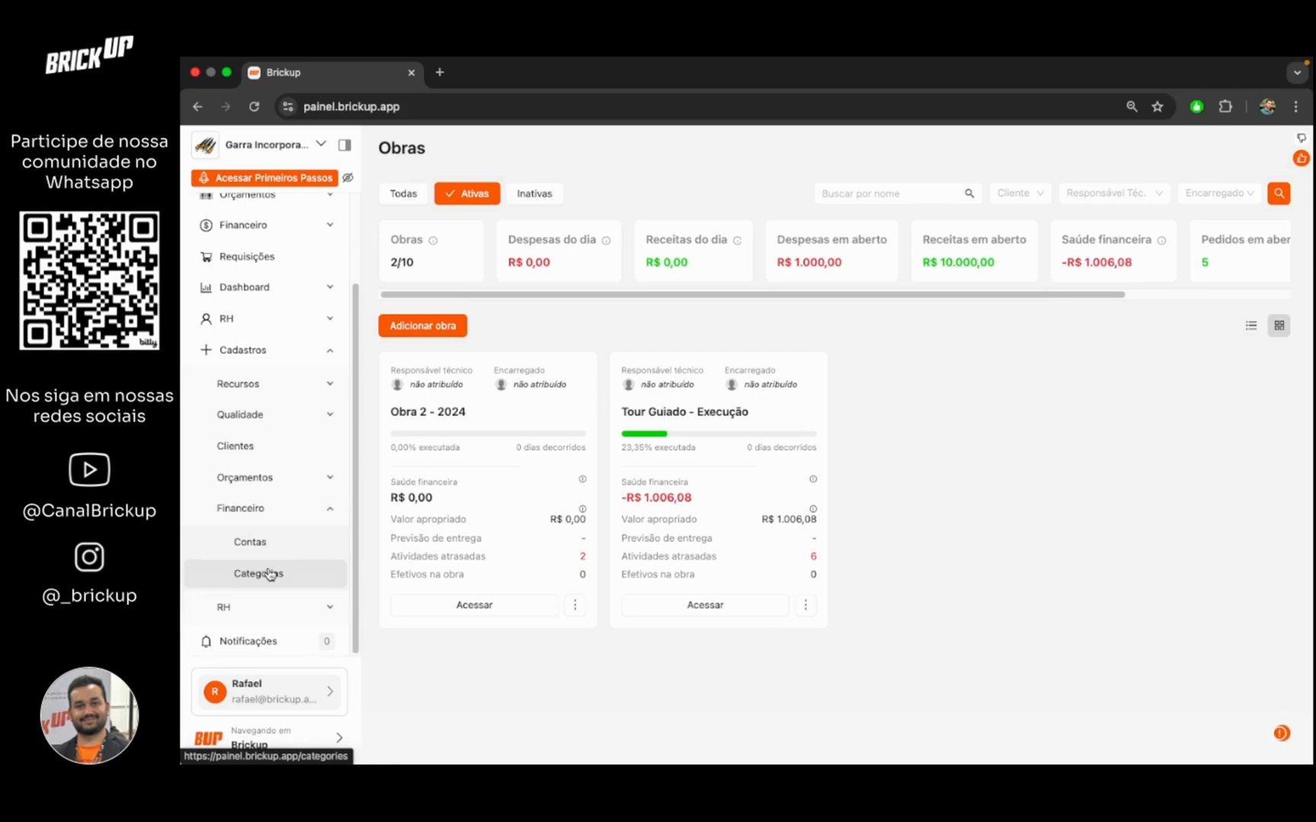
click(266, 541)
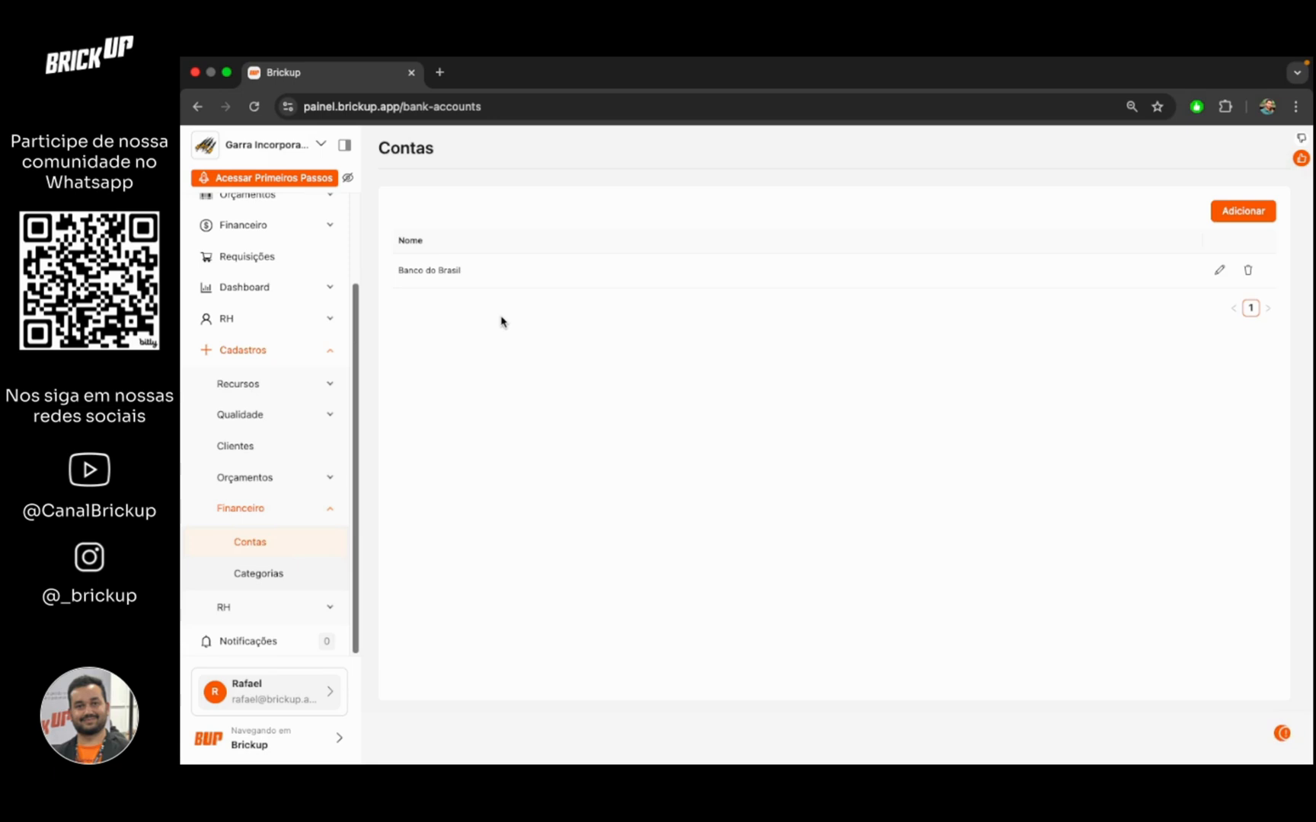
Step: Add a new bank account named Banco Inter and save it
click(1234, 217)
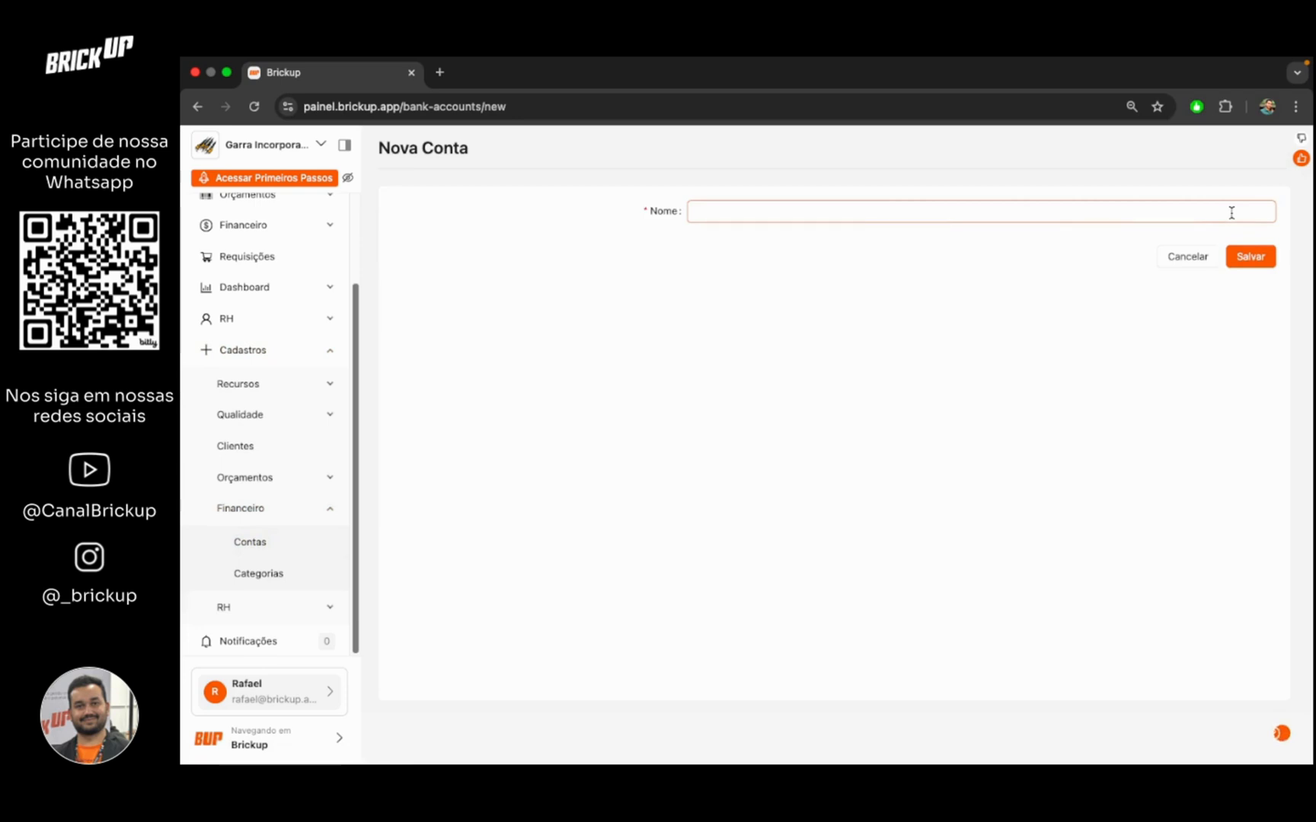
click(976, 220)
text(Banco)
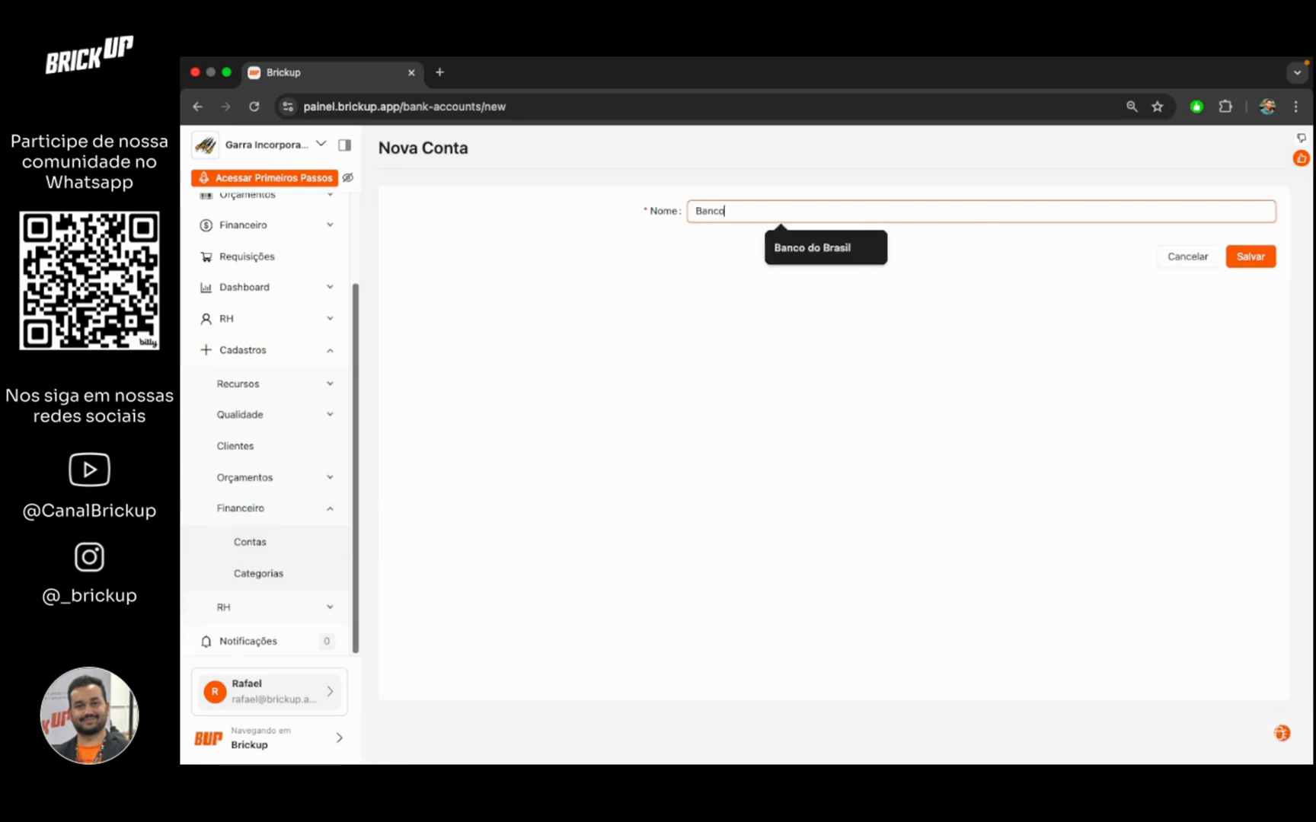
text( Inter)
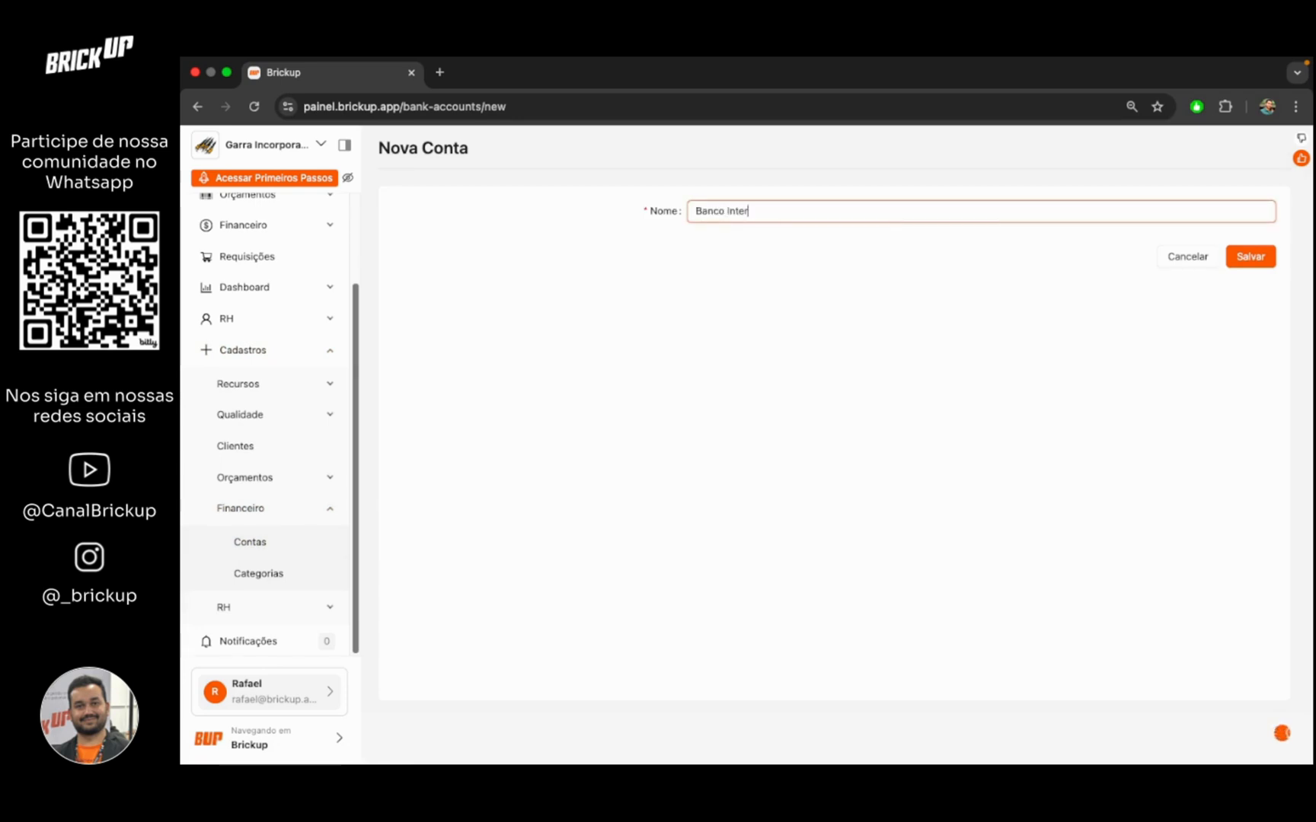
click(1234, 254)
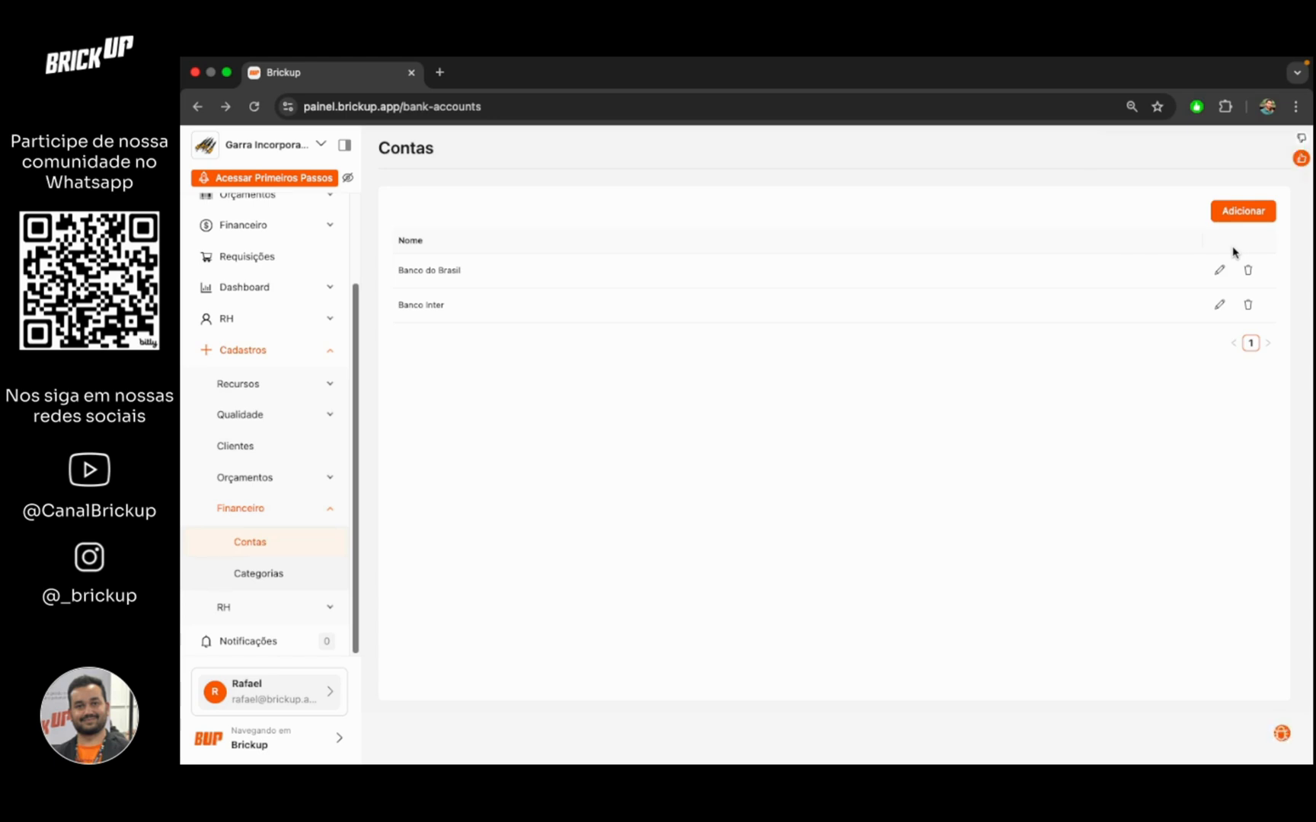
Step: View the edit form of the Banco do Brasil account and return to the accounts list without saving
click(1223, 271)
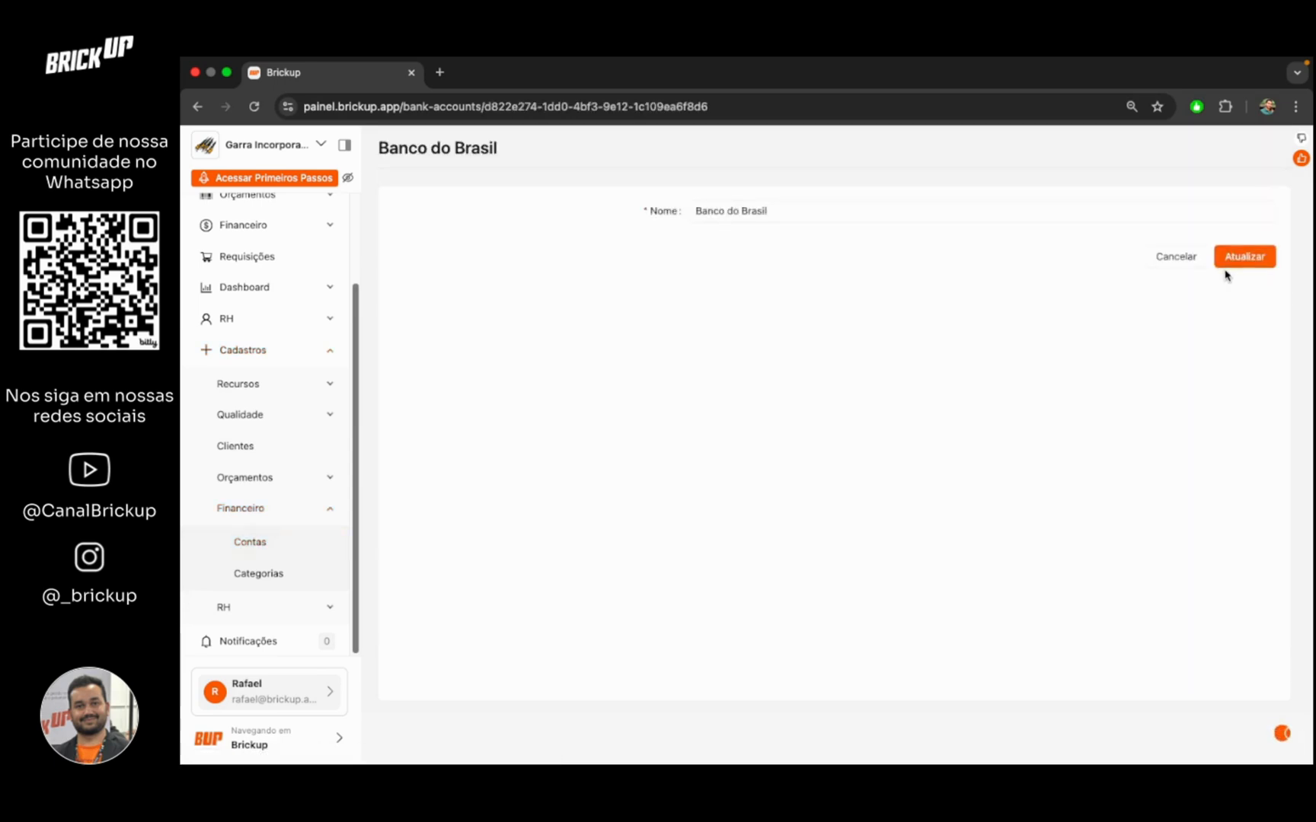
click(1039, 201)
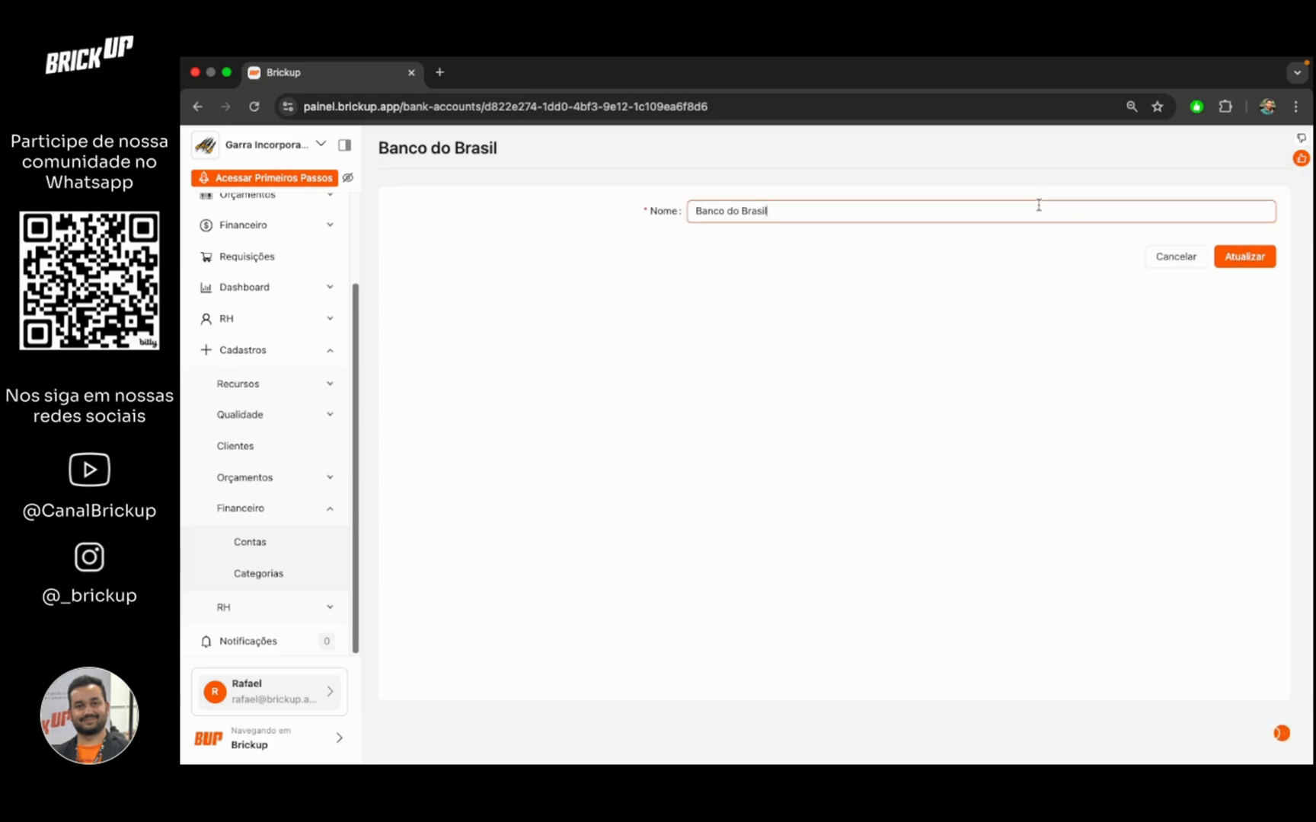
click(1161, 259)
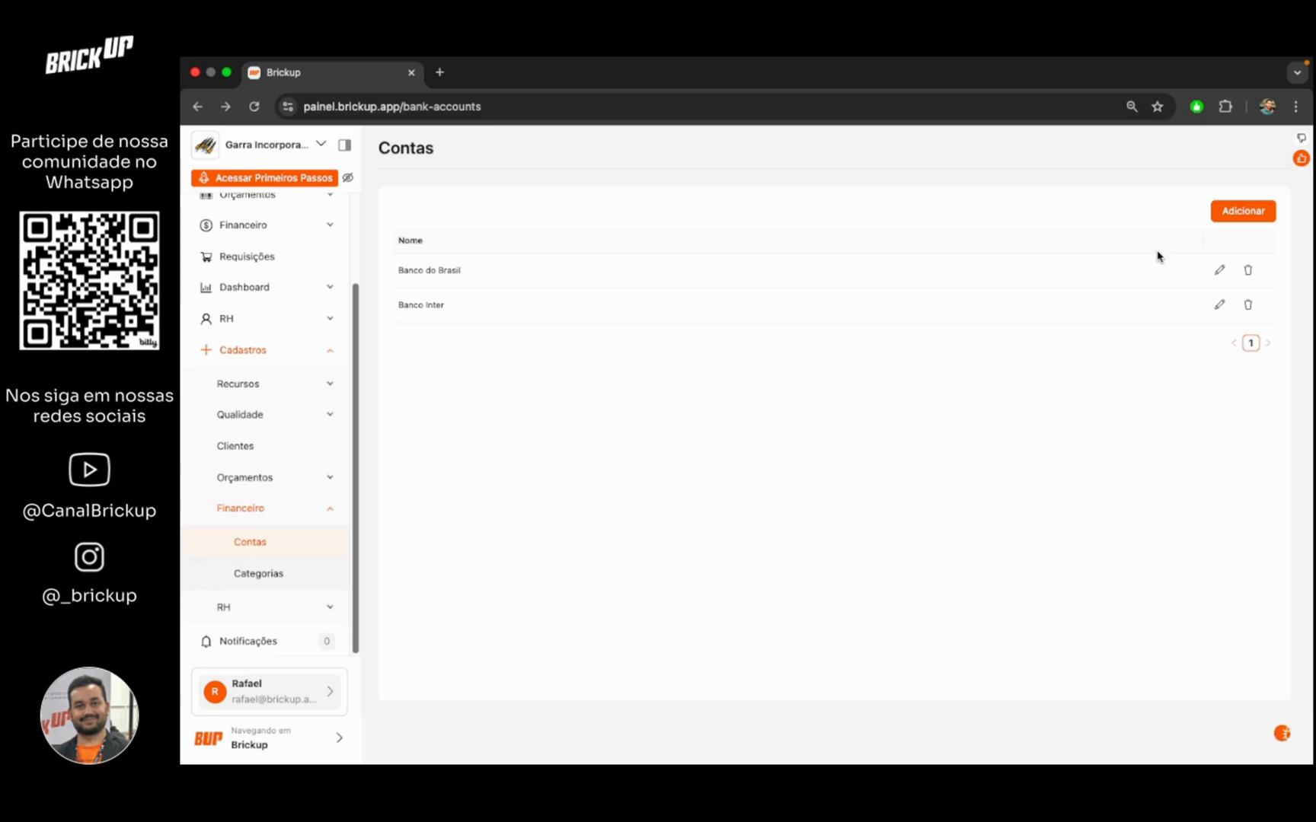
Step: In the financial categories, add a subcategory named Materiais elétricos under Materiais
click(274, 573)
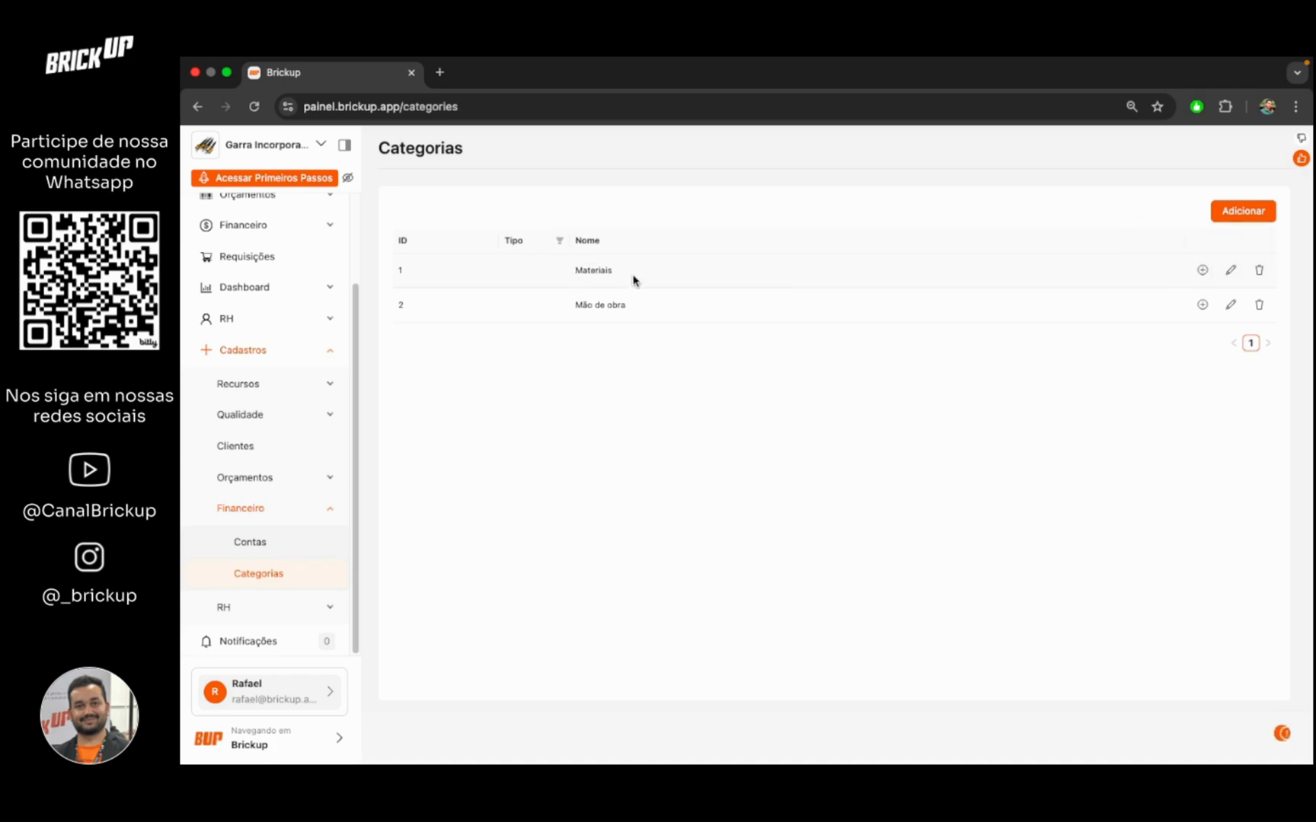
click(1202, 270)
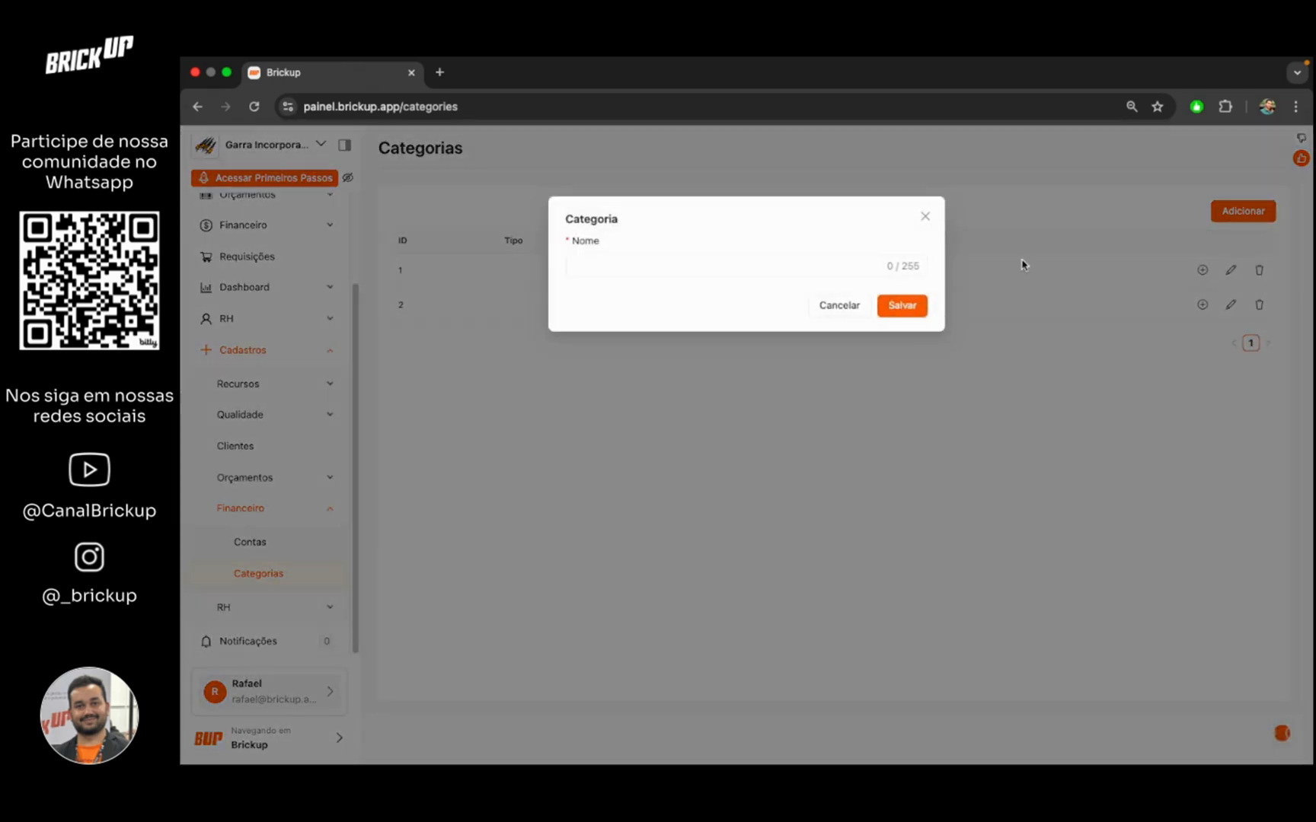
click(806, 265)
text(Mater)
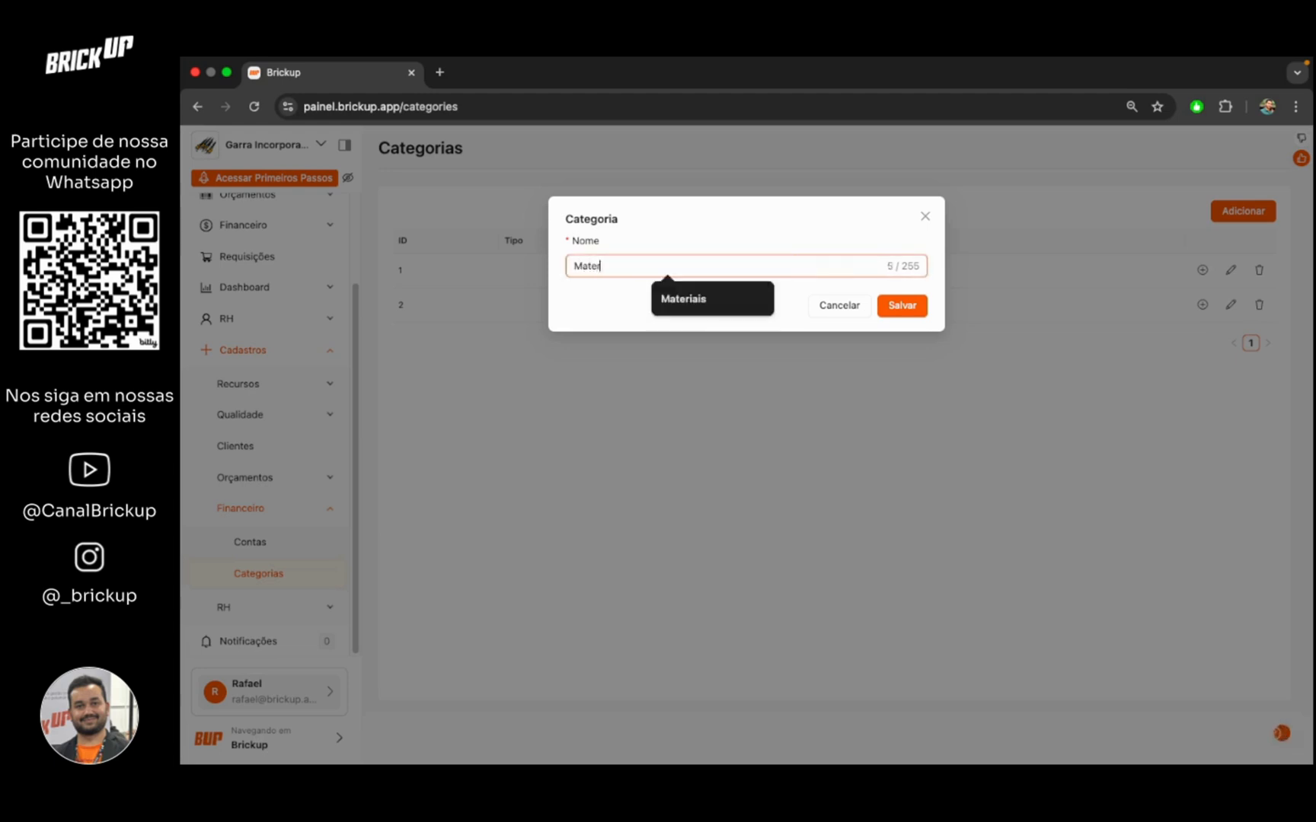
text(iais elétricos)
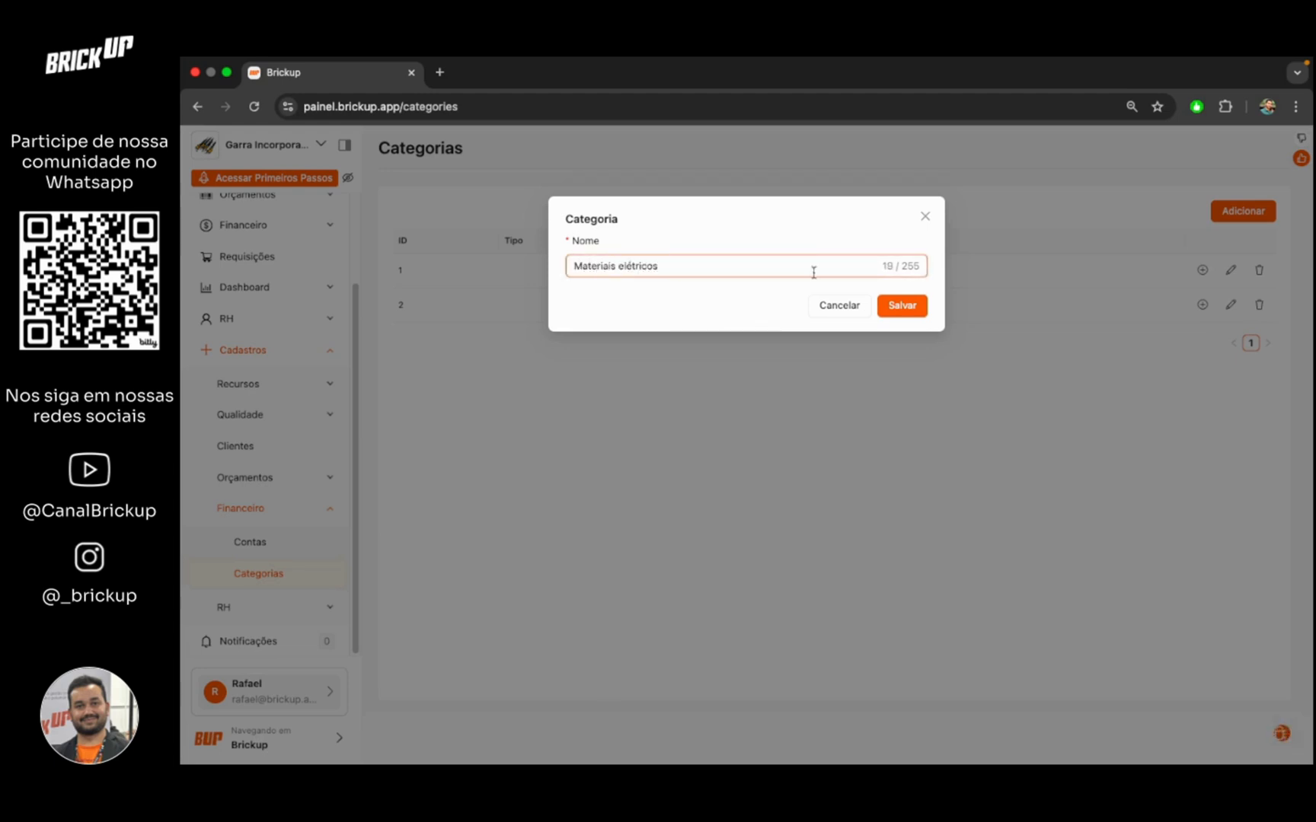
click(901, 305)
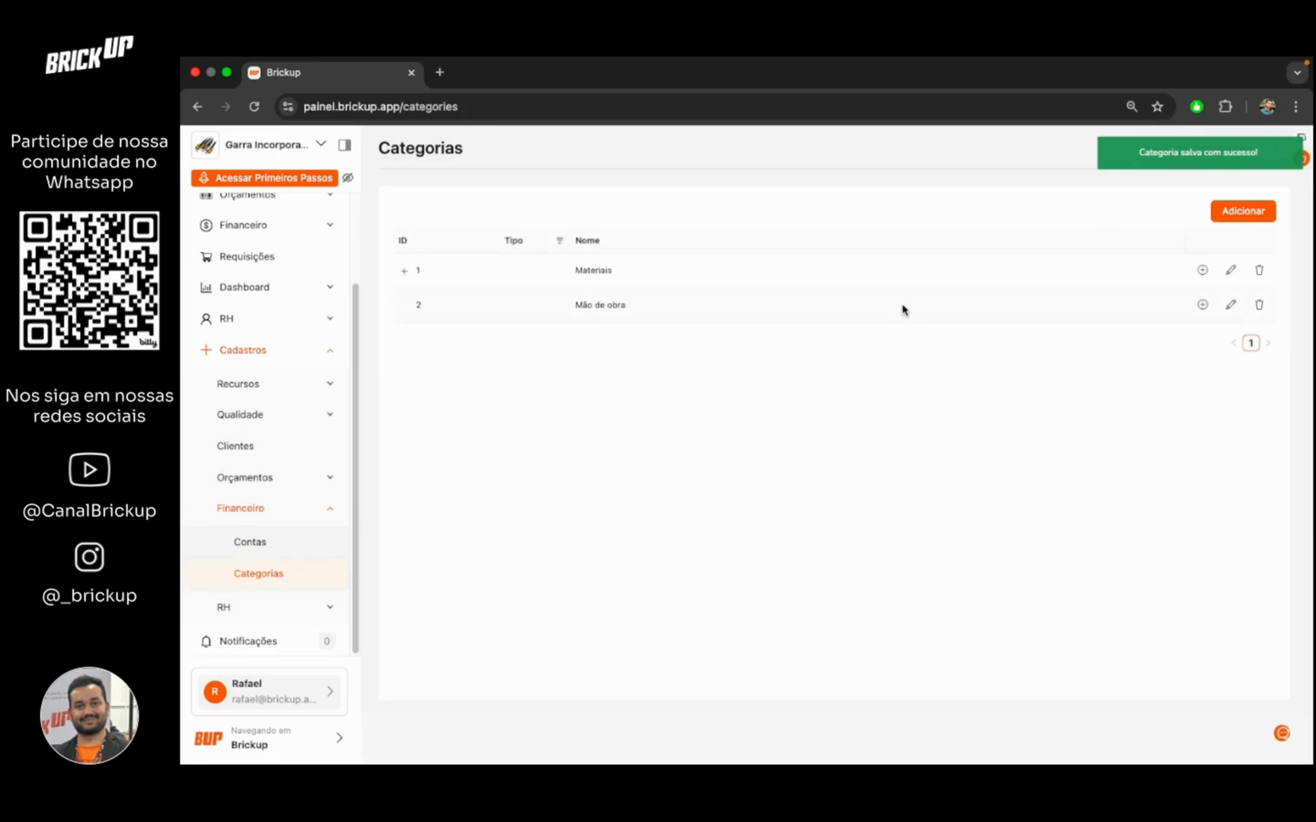
click(404, 271)
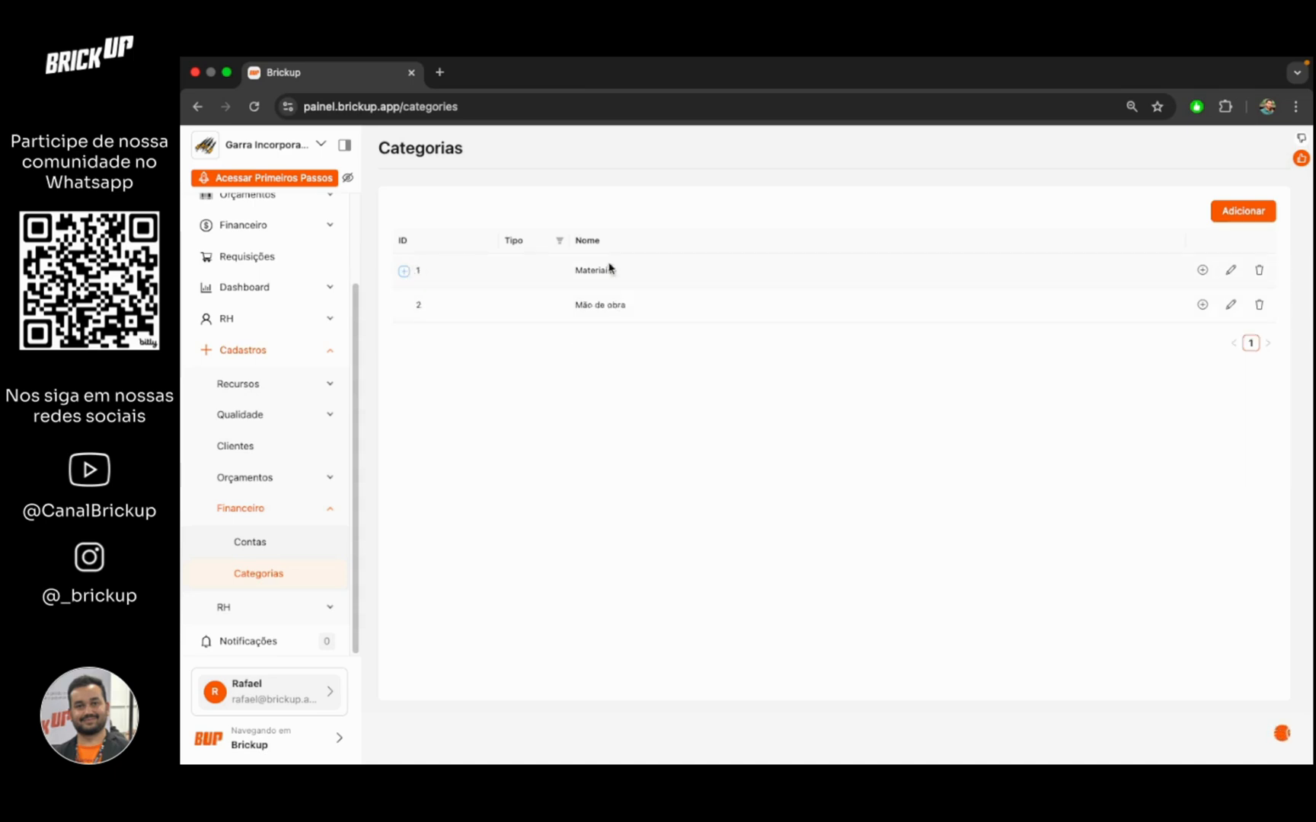
Step: Add a category of type Receita named Recebimento de medição
click(1221, 209)
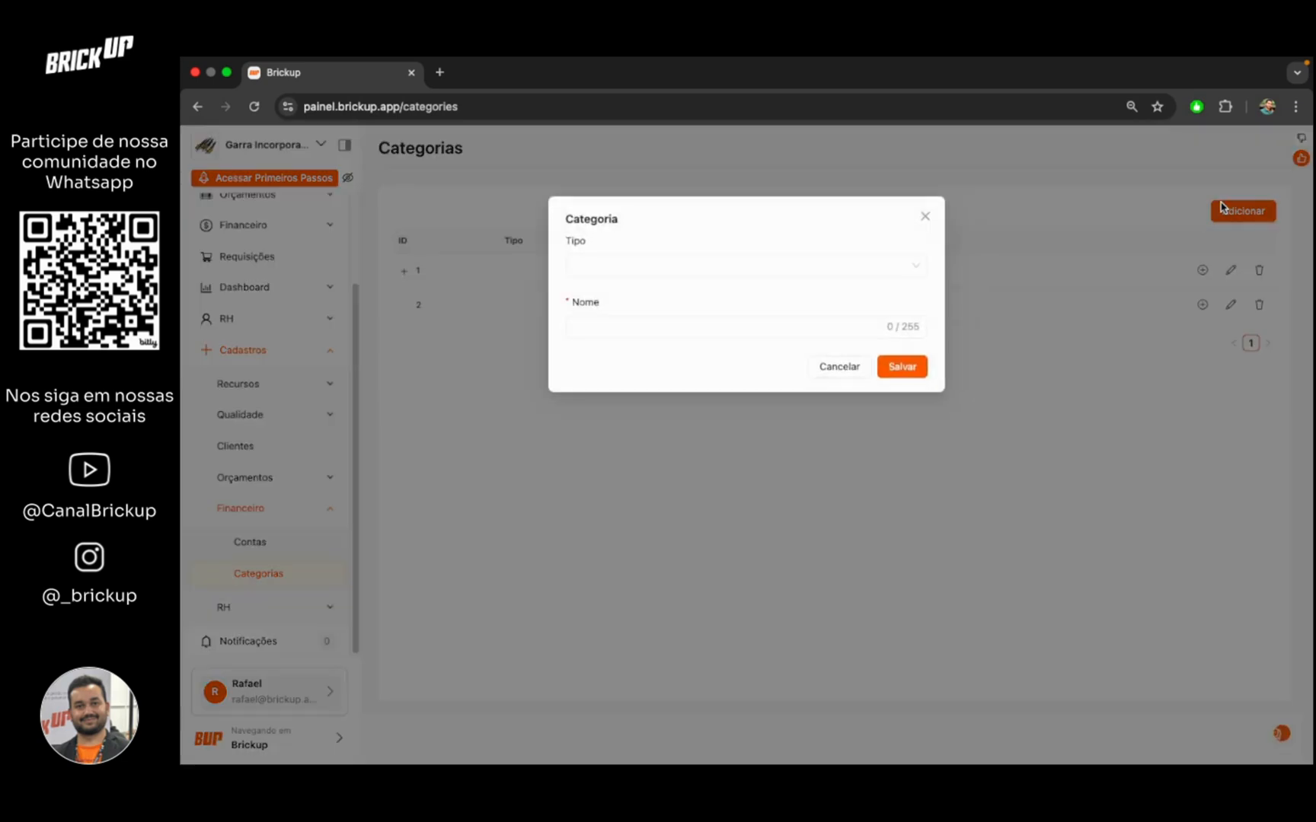
click(921, 265)
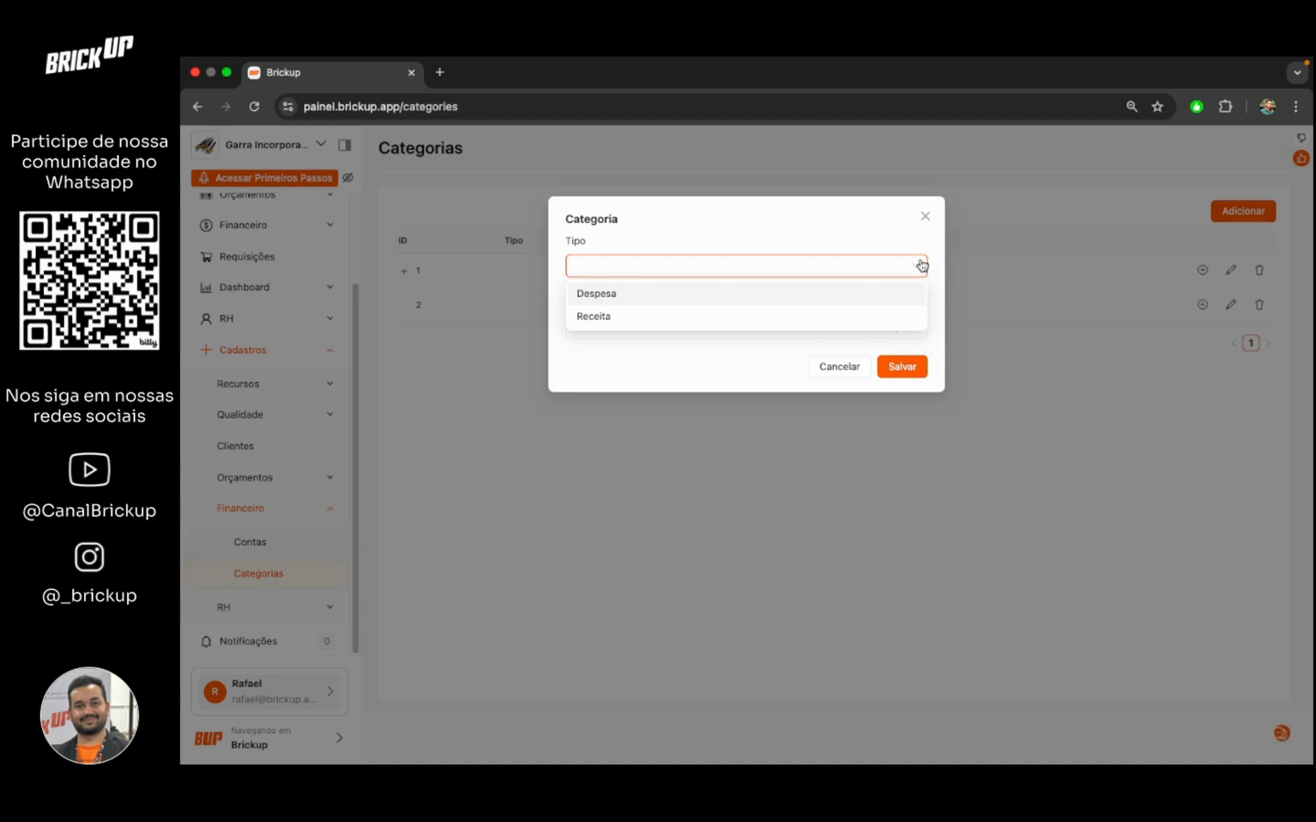
click(827, 316)
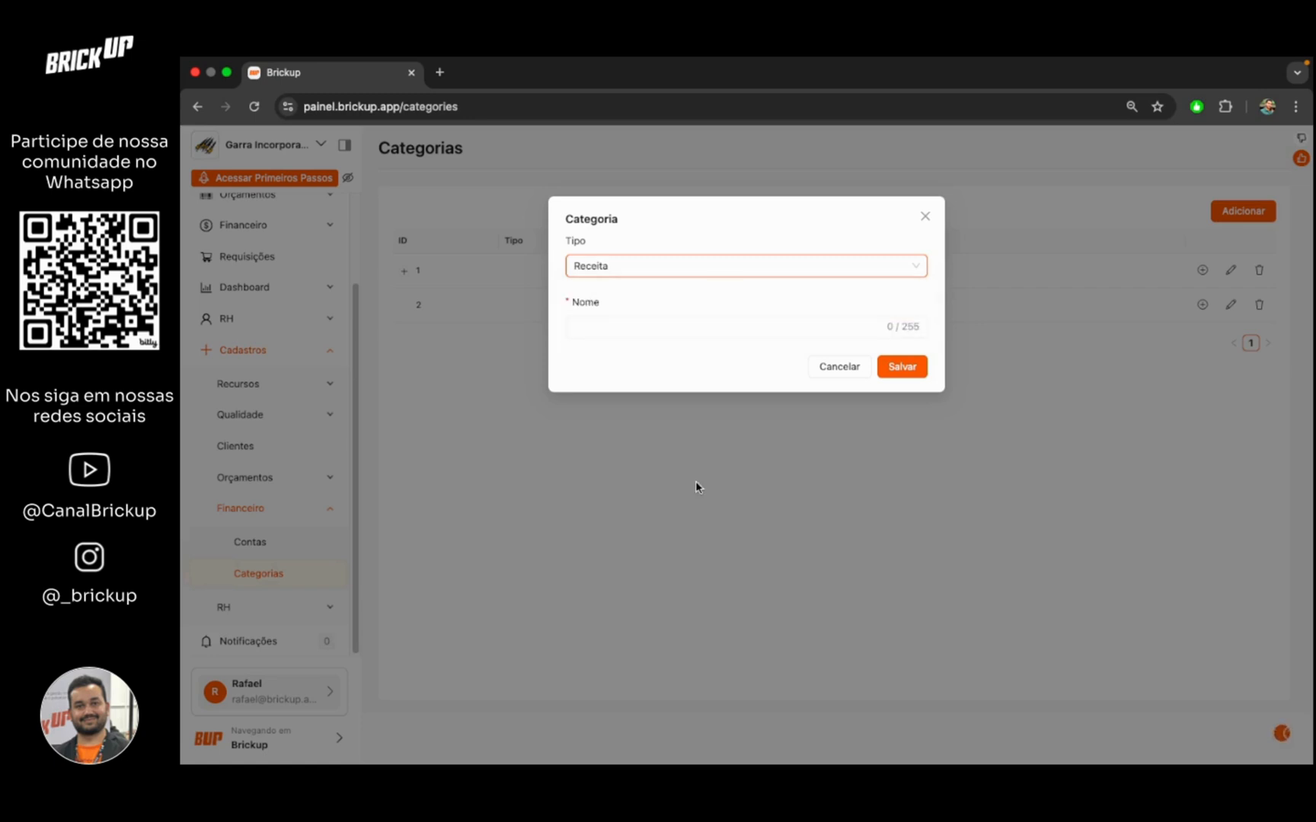
click(709, 326)
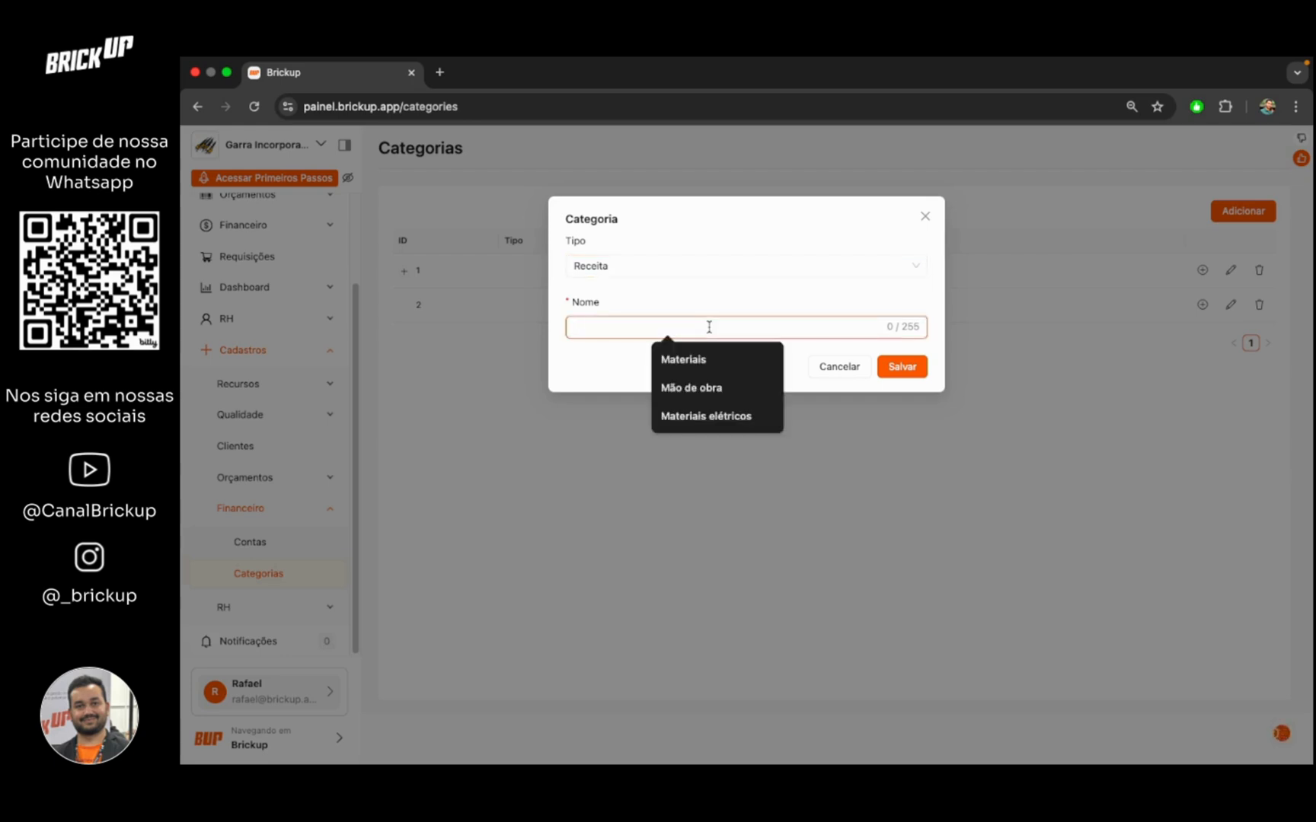
text(Receb)
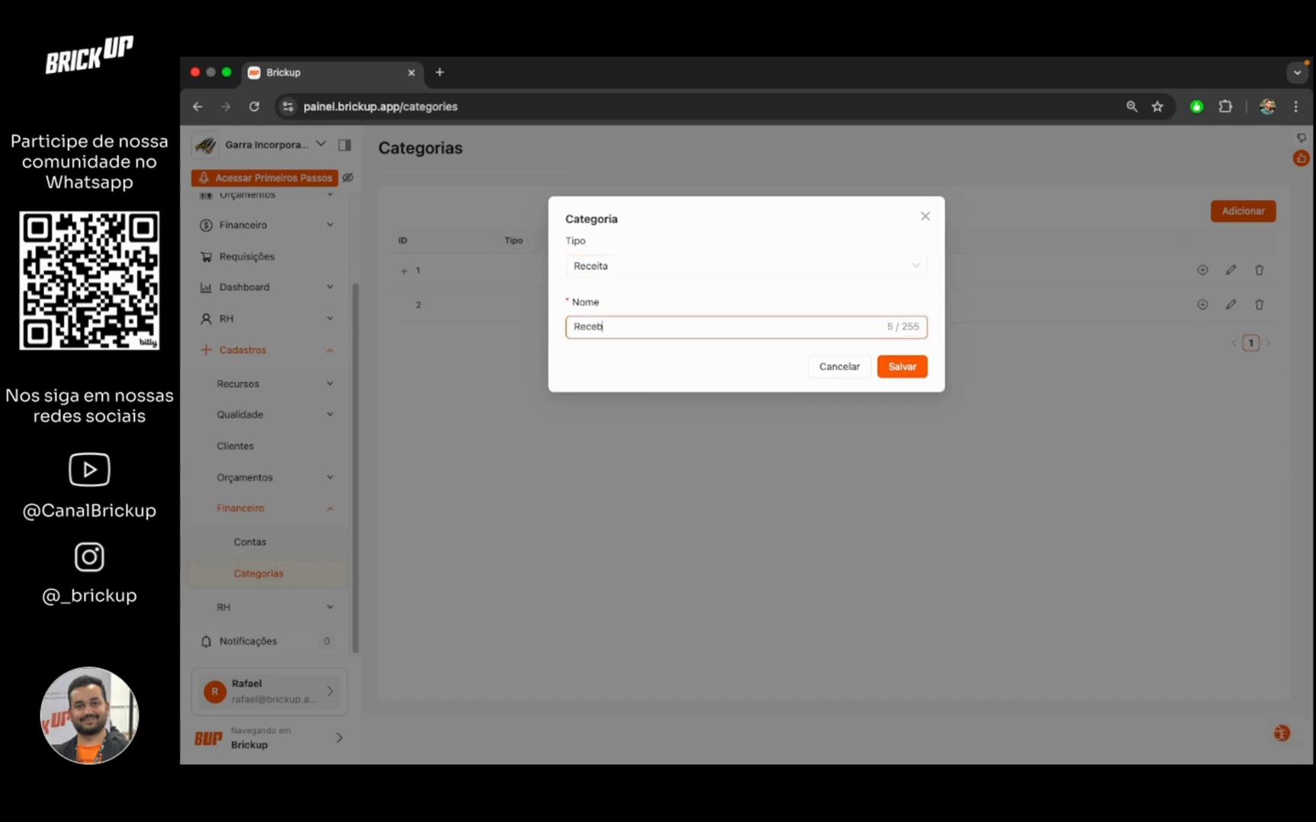
text(imento de medição)
click(902, 367)
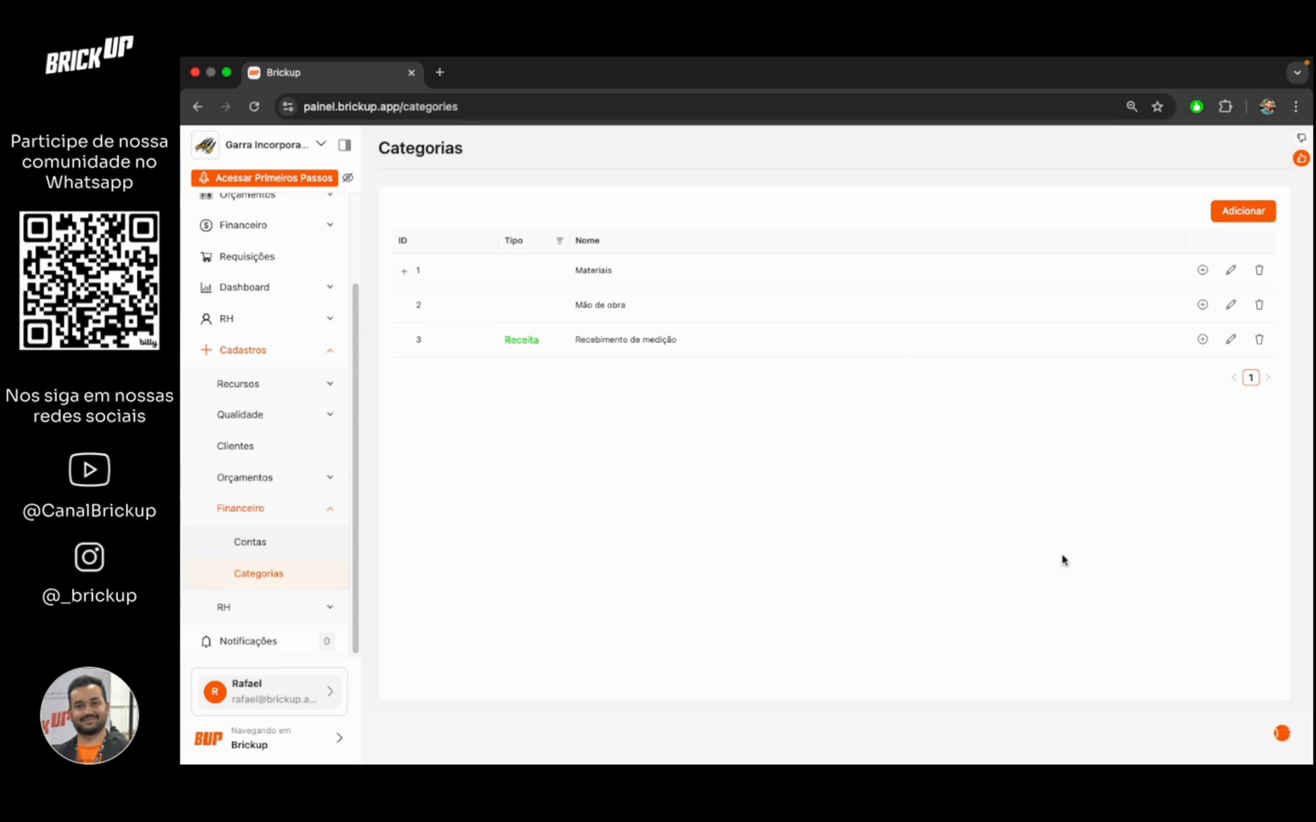
Step: Open the financial entries page, Lançamentos, and collapse the navigation menu to widen the list
click(330, 354)
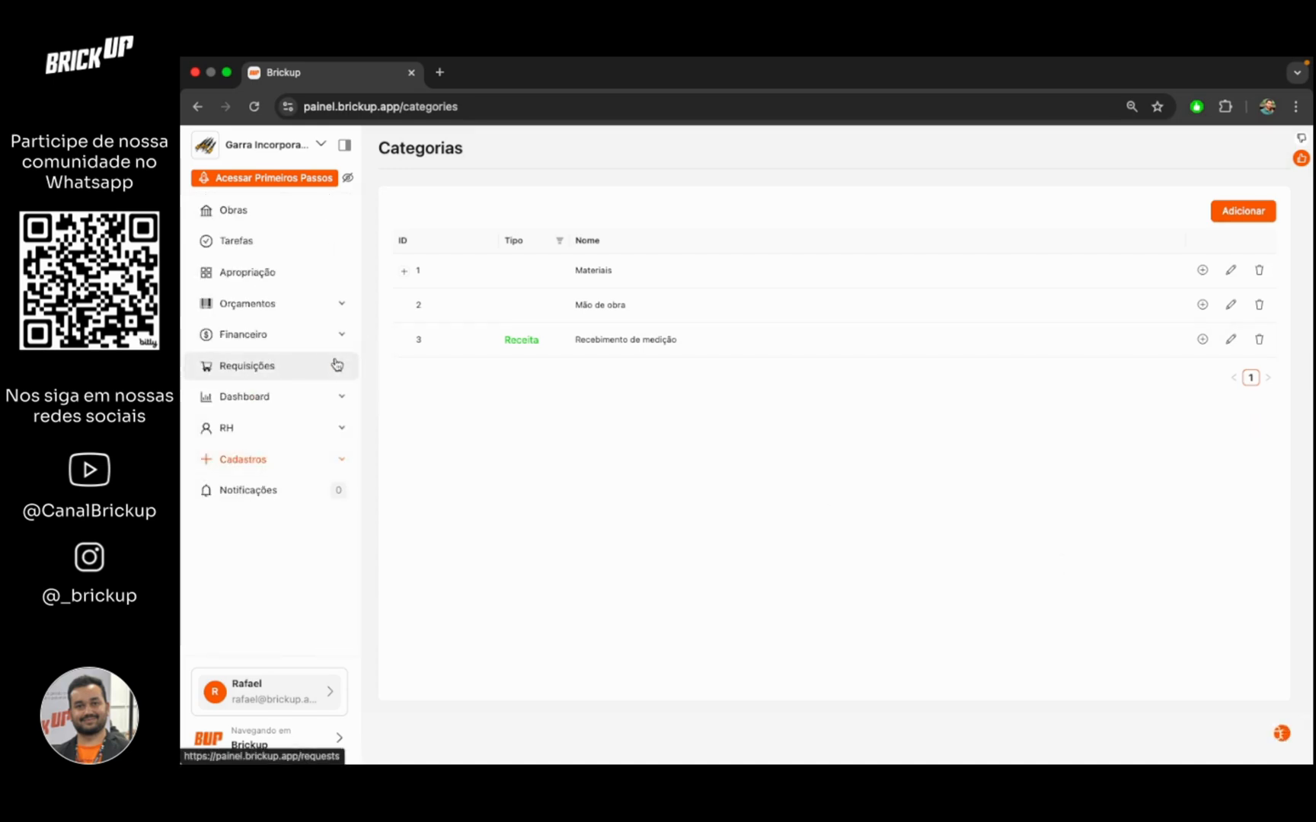
click(284, 337)
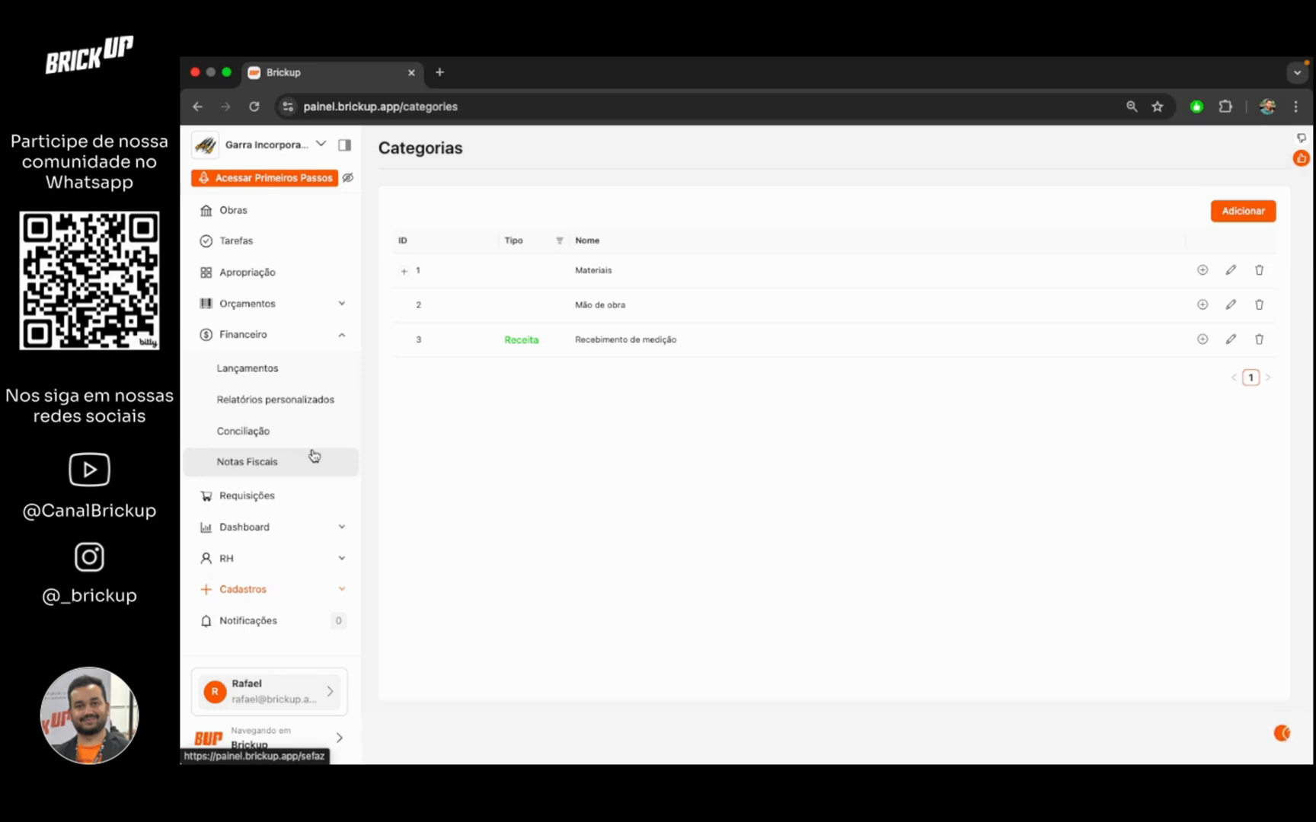
click(293, 379)
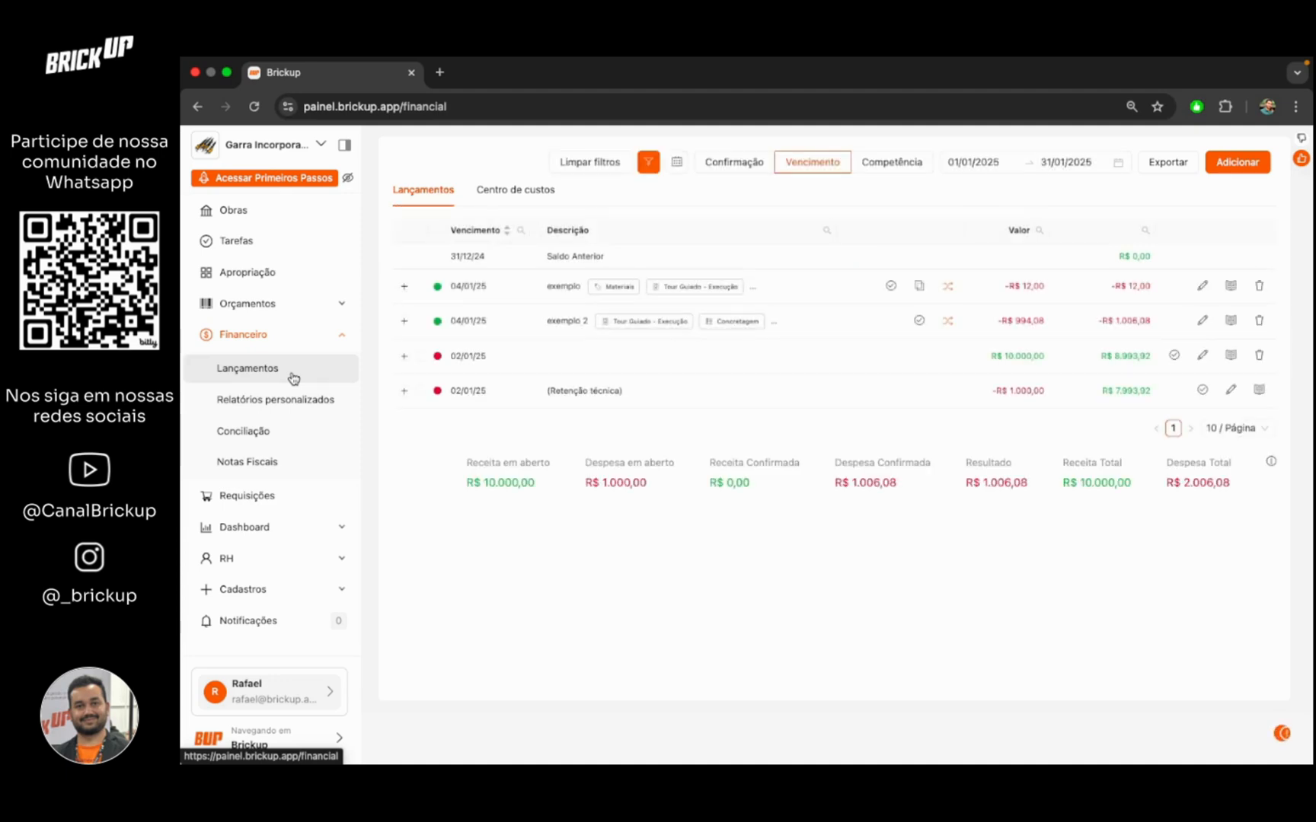
click(347, 146)
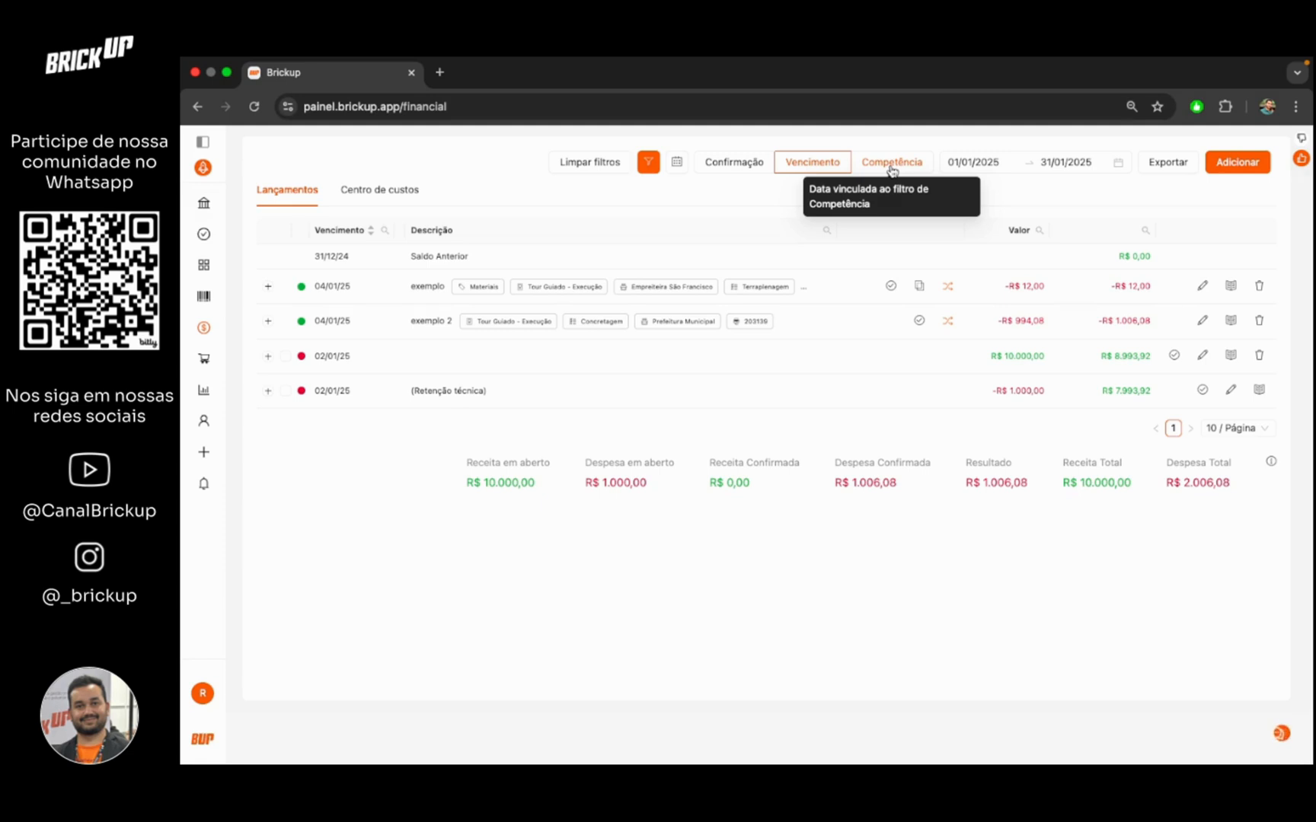
Step: Review all the available filter options for the financial entries and close them without applying any
click(650, 164)
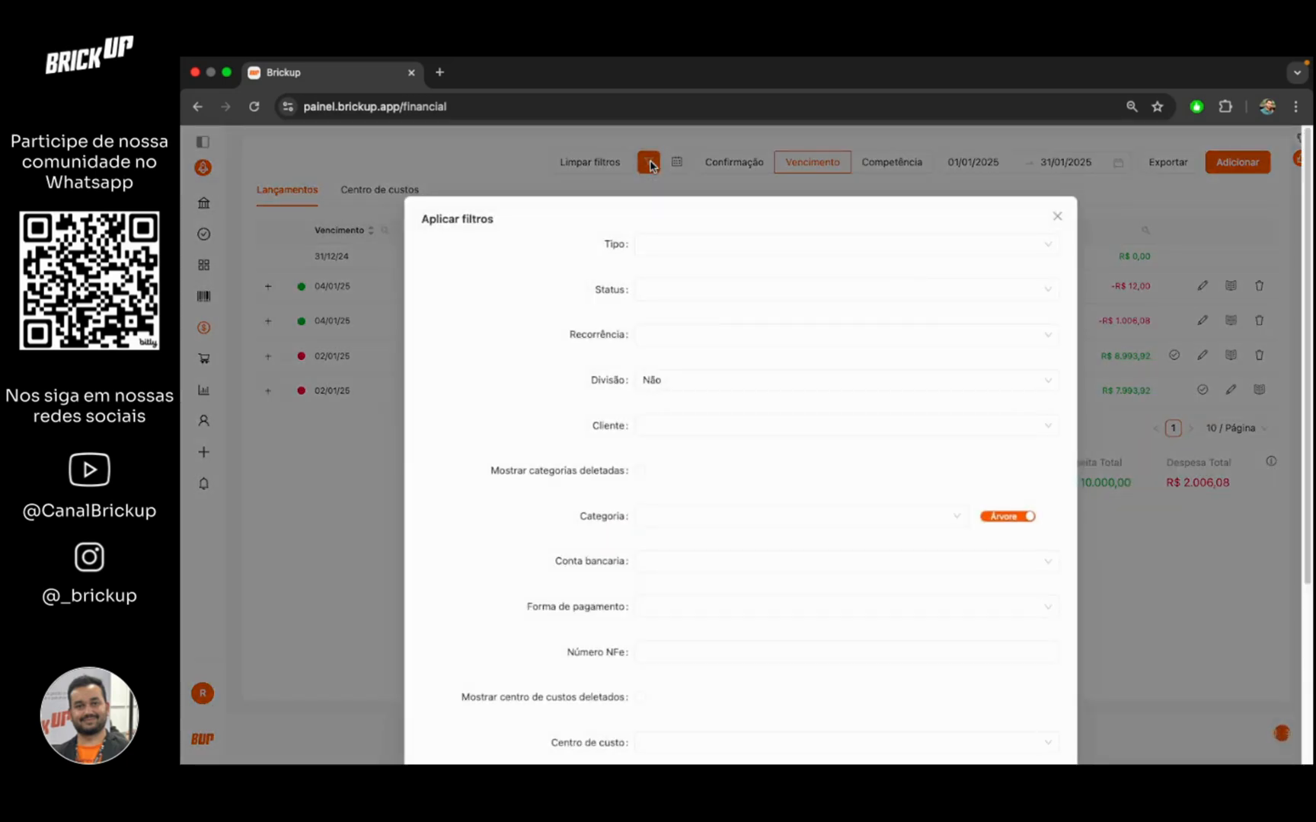
scroll(549, 314, down, 3)
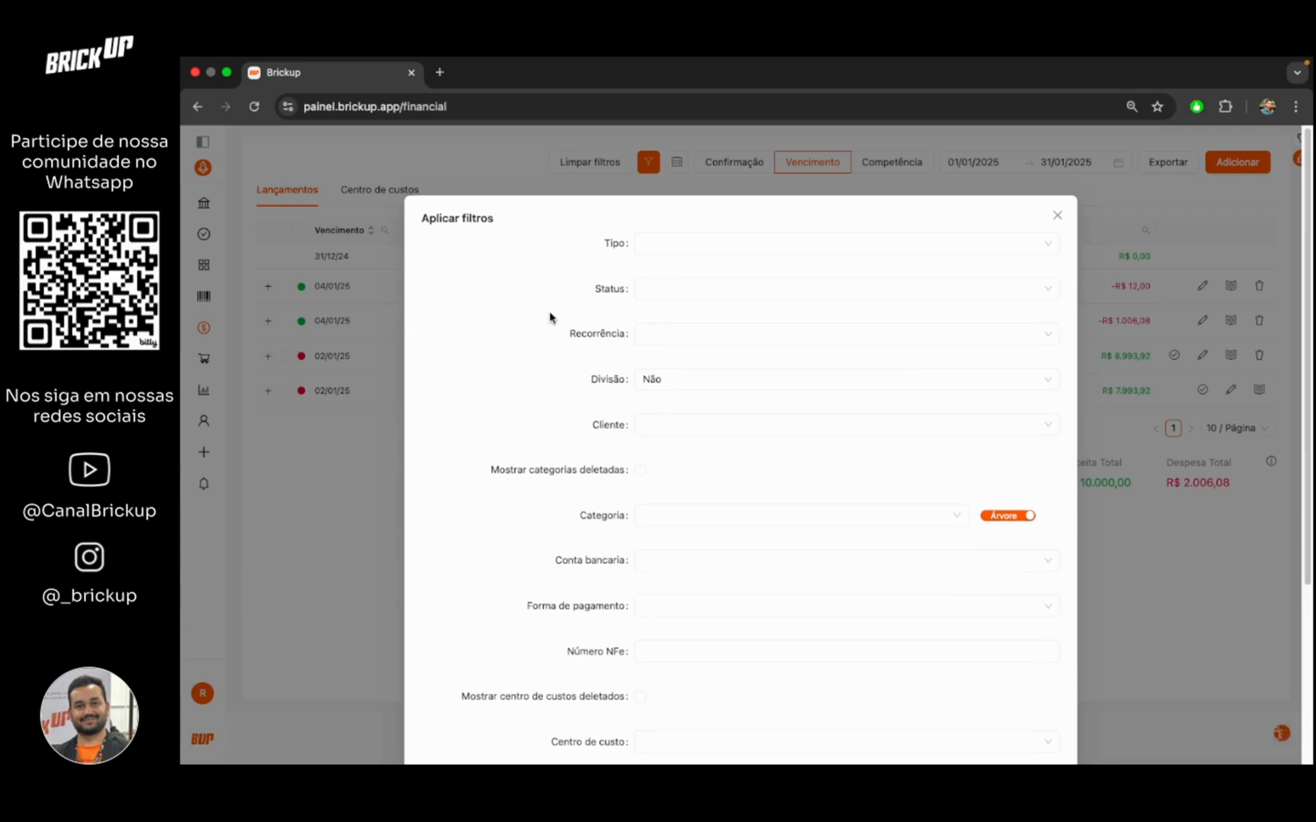
scroll(551, 315, down, 4)
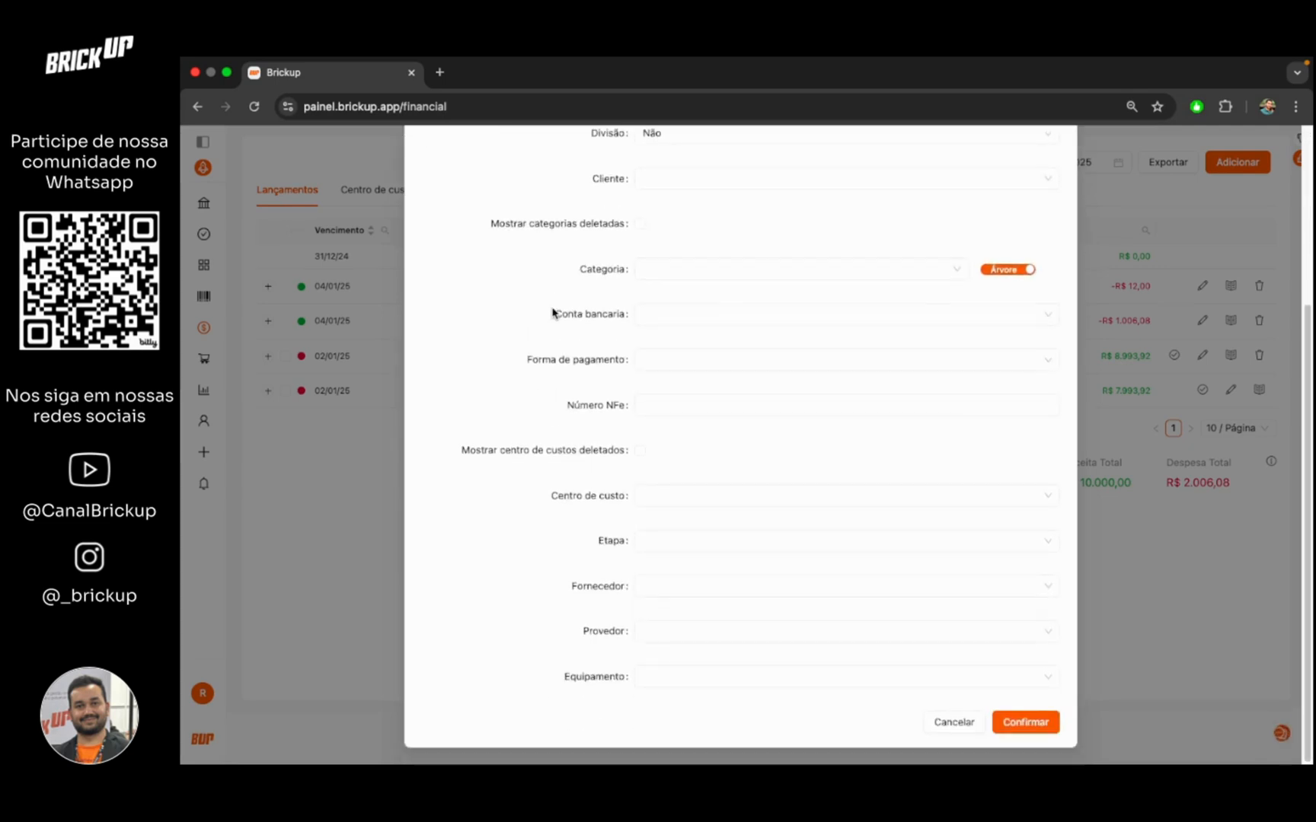
scroll(549, 308, up, 6)
click(1057, 216)
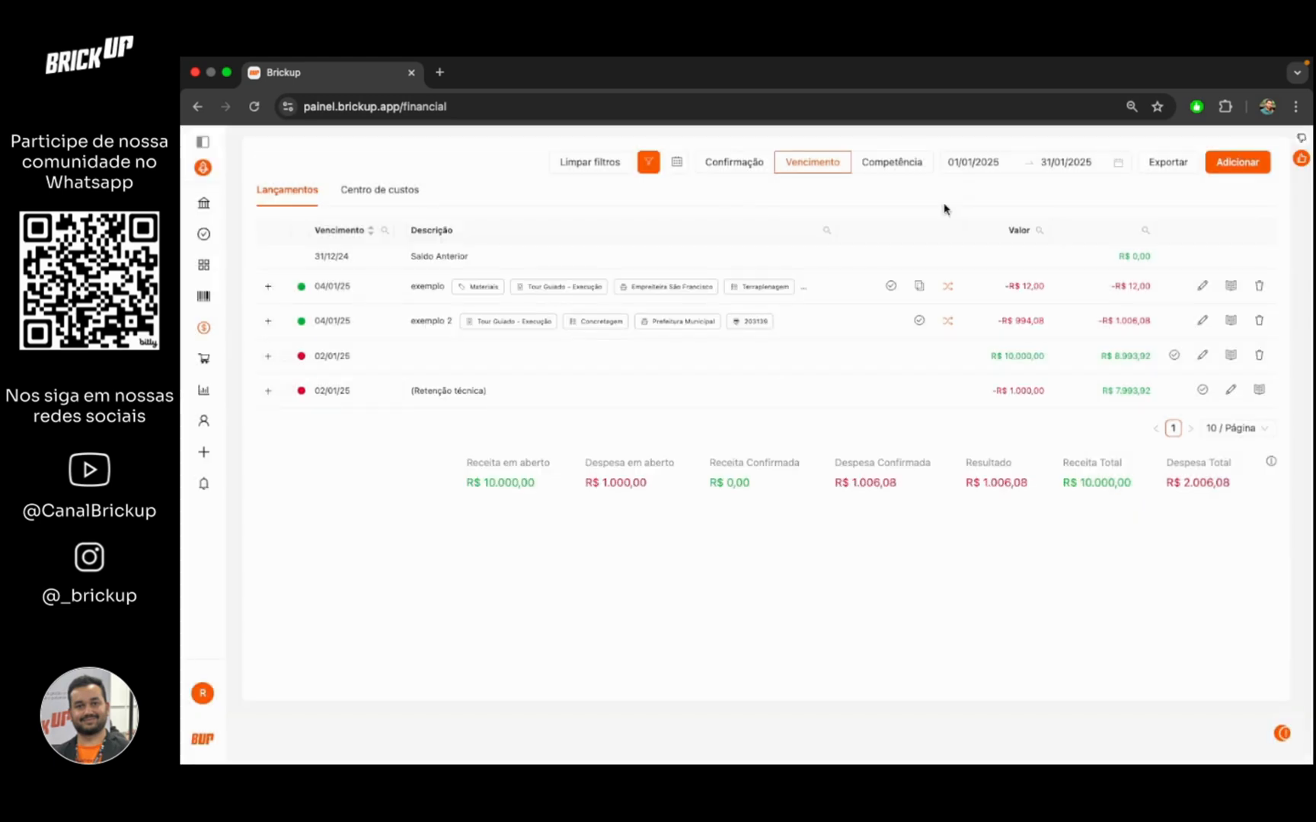
Step: View the financial entries in the monthly calendar and return to the entries list
click(677, 163)
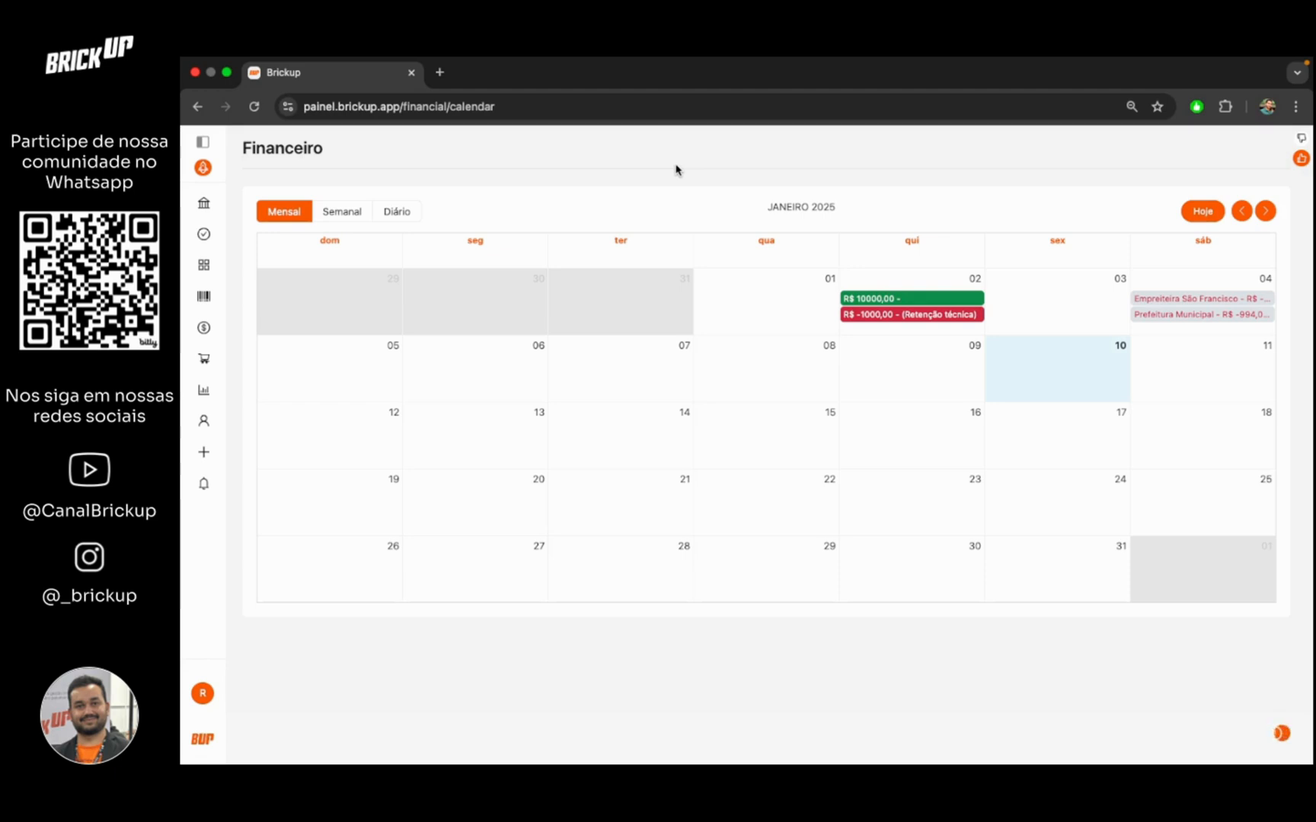
click(197, 106)
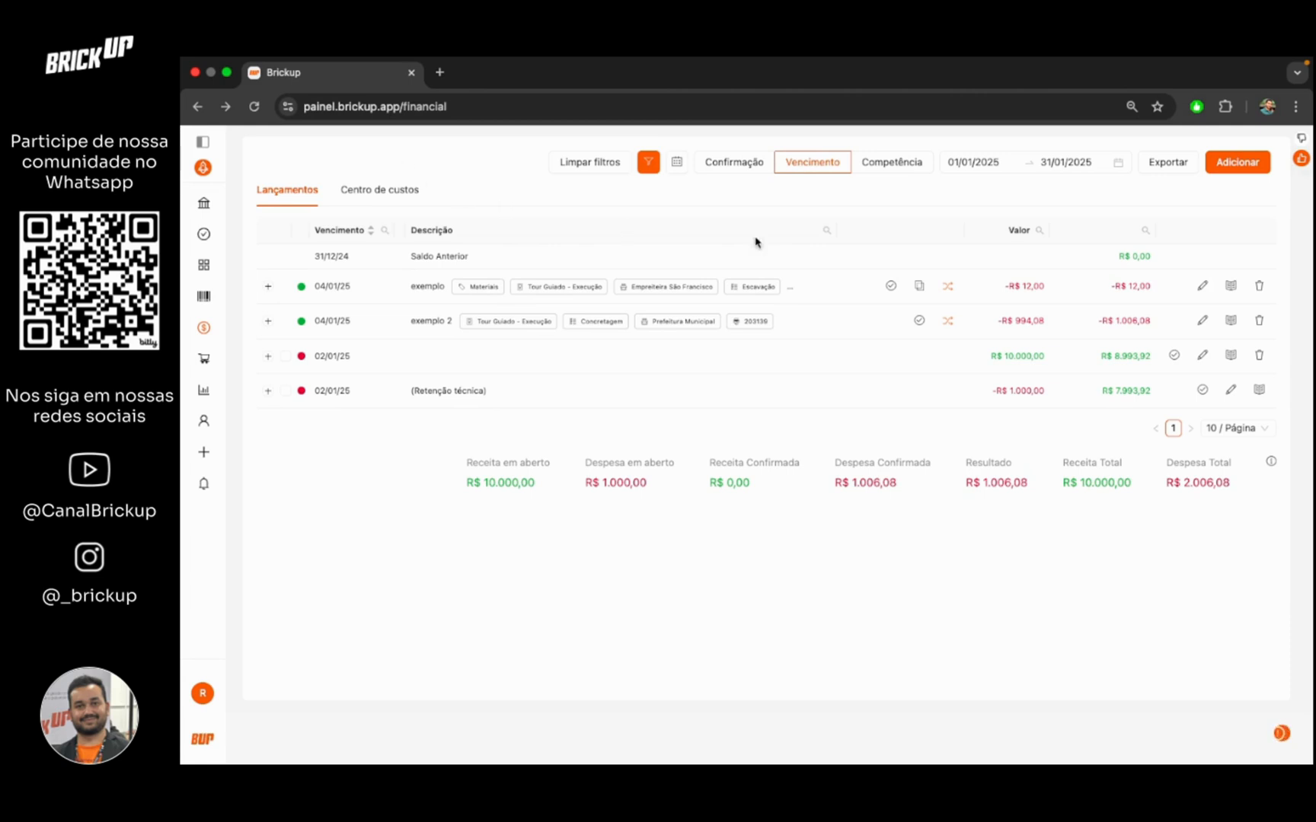
Step: Check the date range presets and the entry types that can be added, leaving the January 2025 period unchanged
click(974, 163)
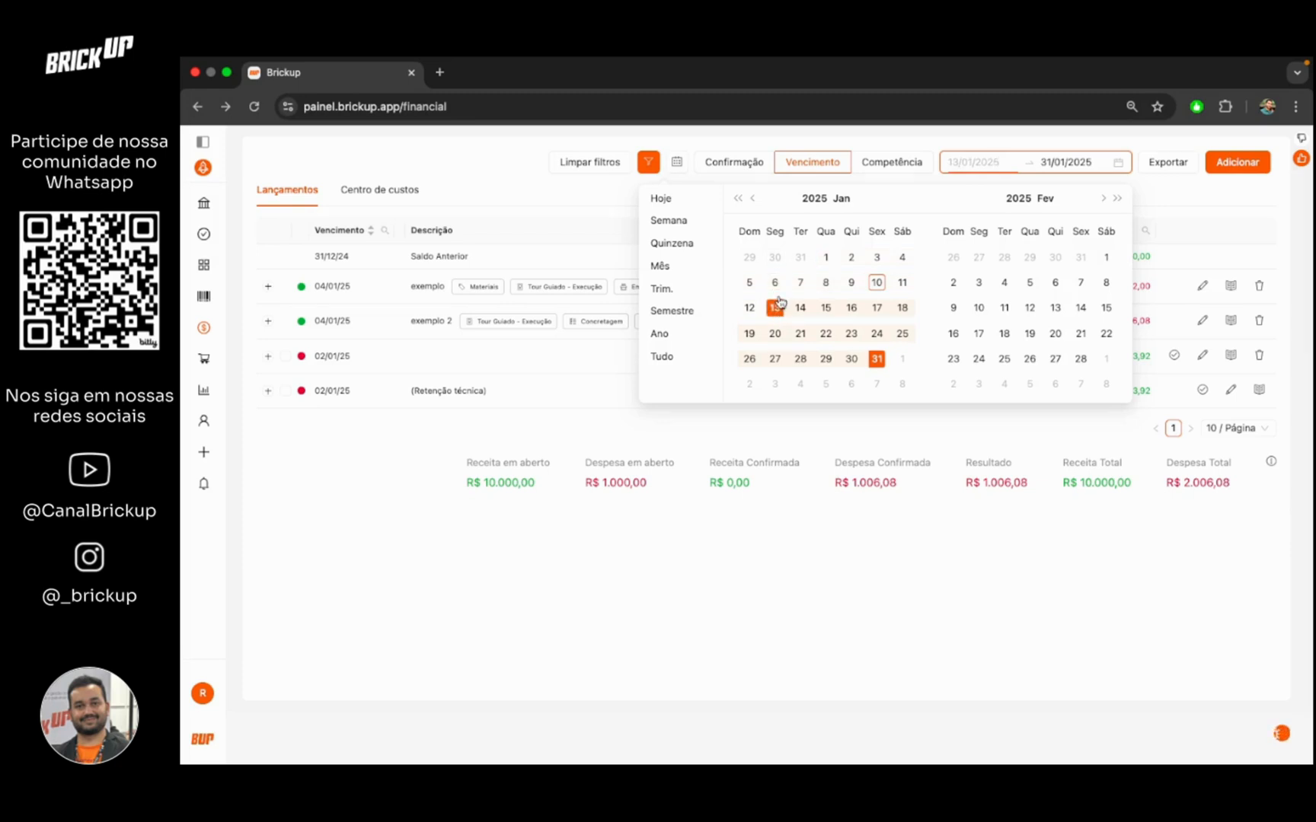
click(548, 197)
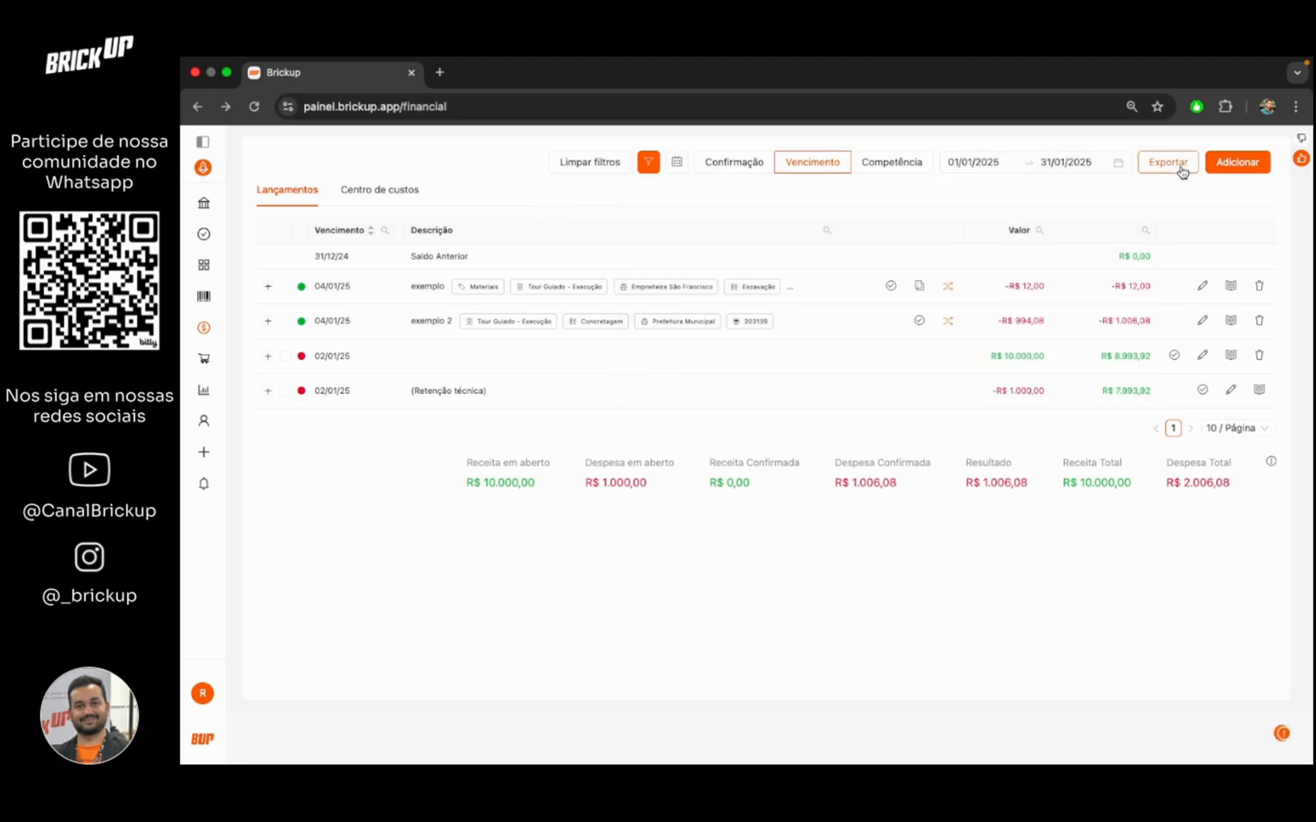
click(1235, 163)
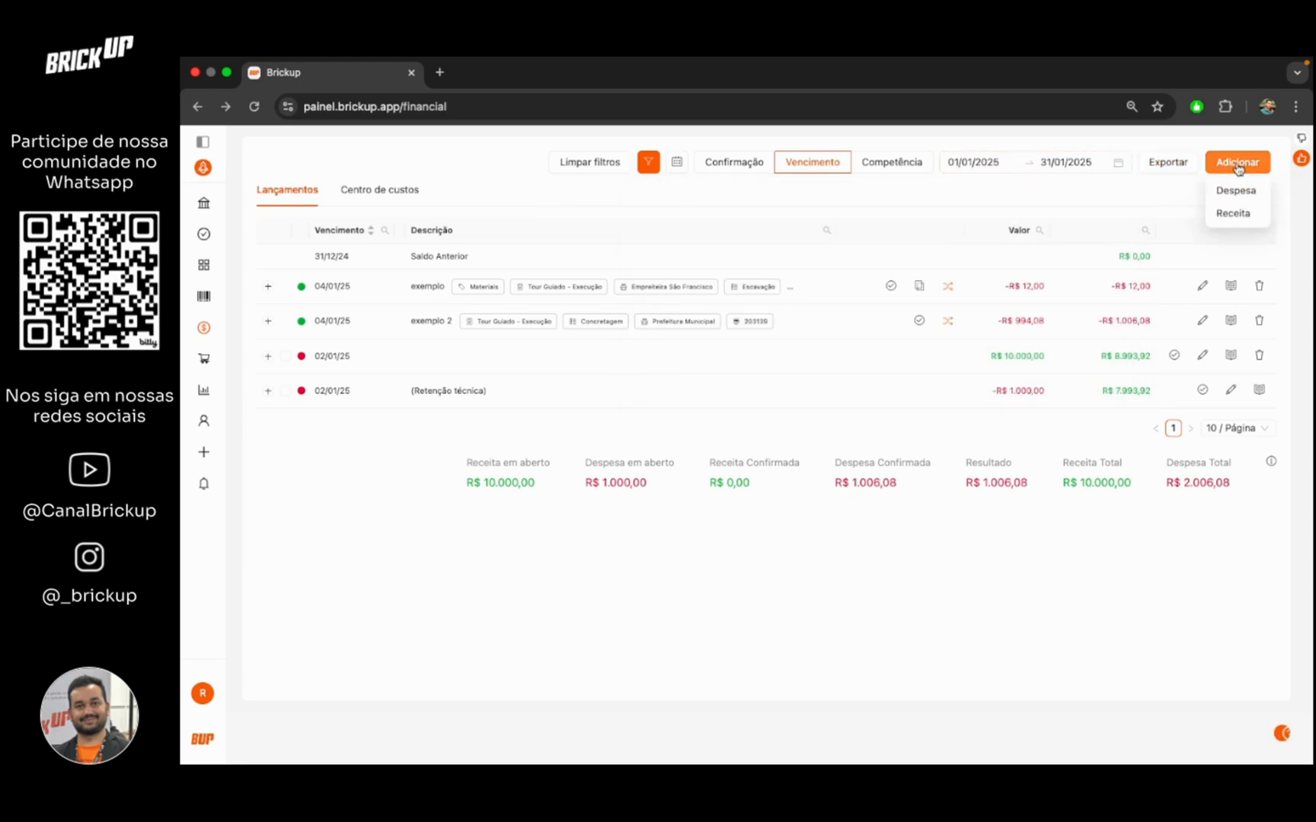
Step: Compare the Centro de custos summary with the entries filtered by Tour Guiado - Execução, and clear the filter
click(407, 197)
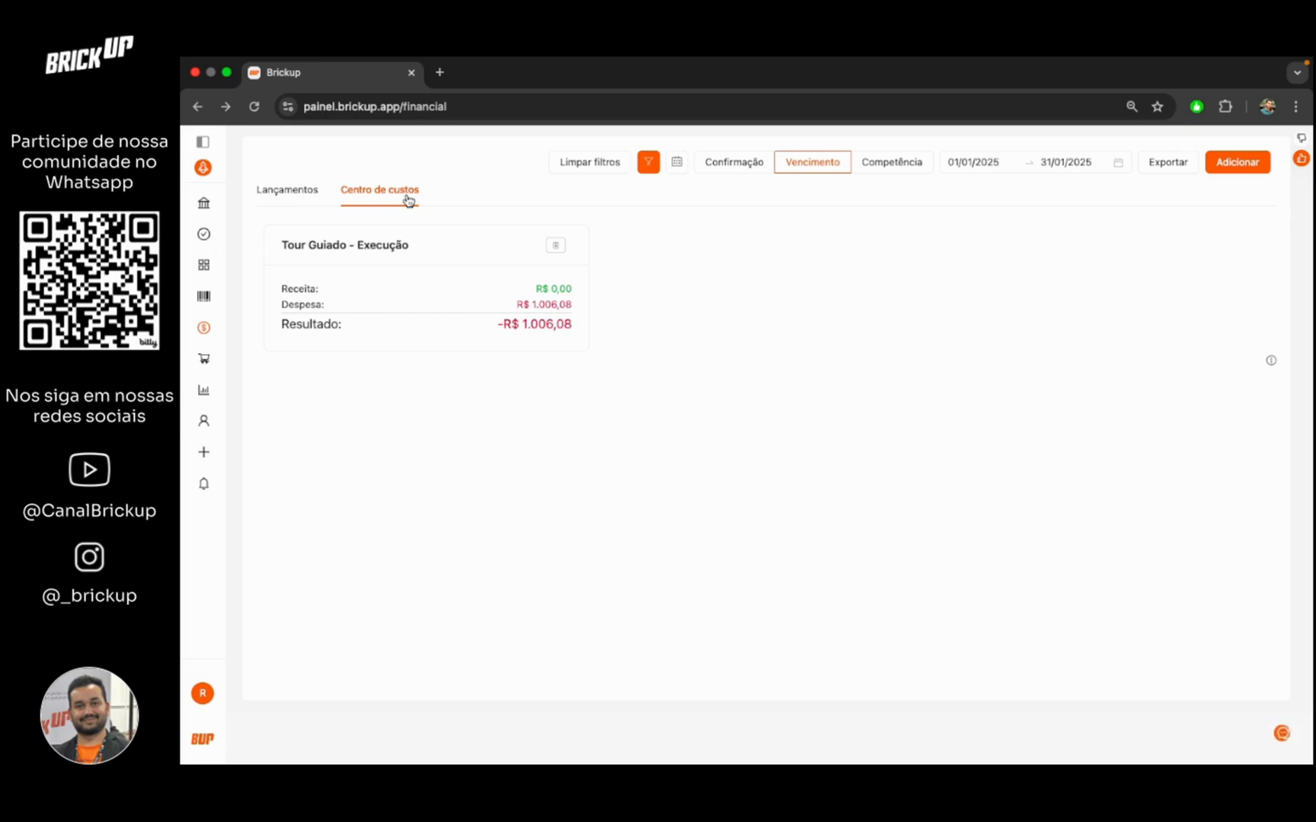
click(294, 191)
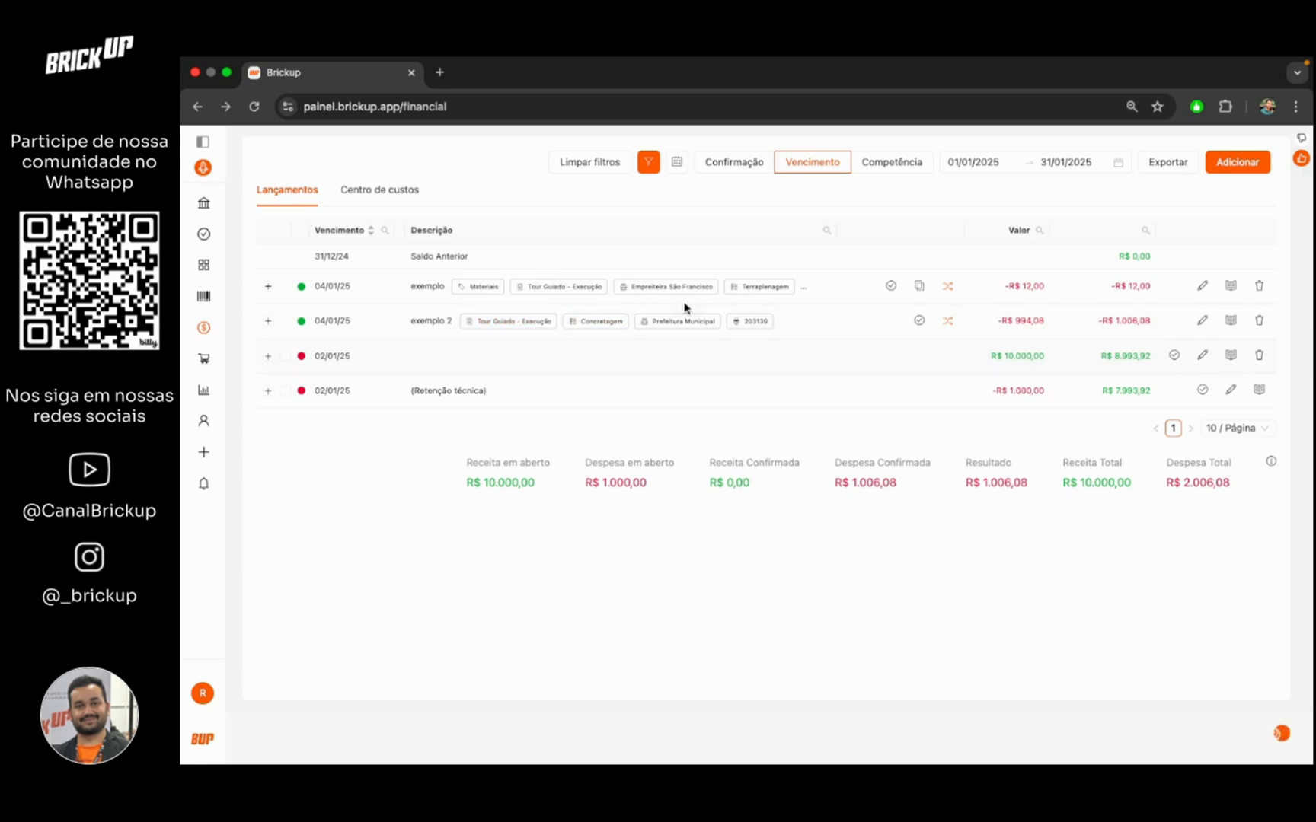
click(514, 324)
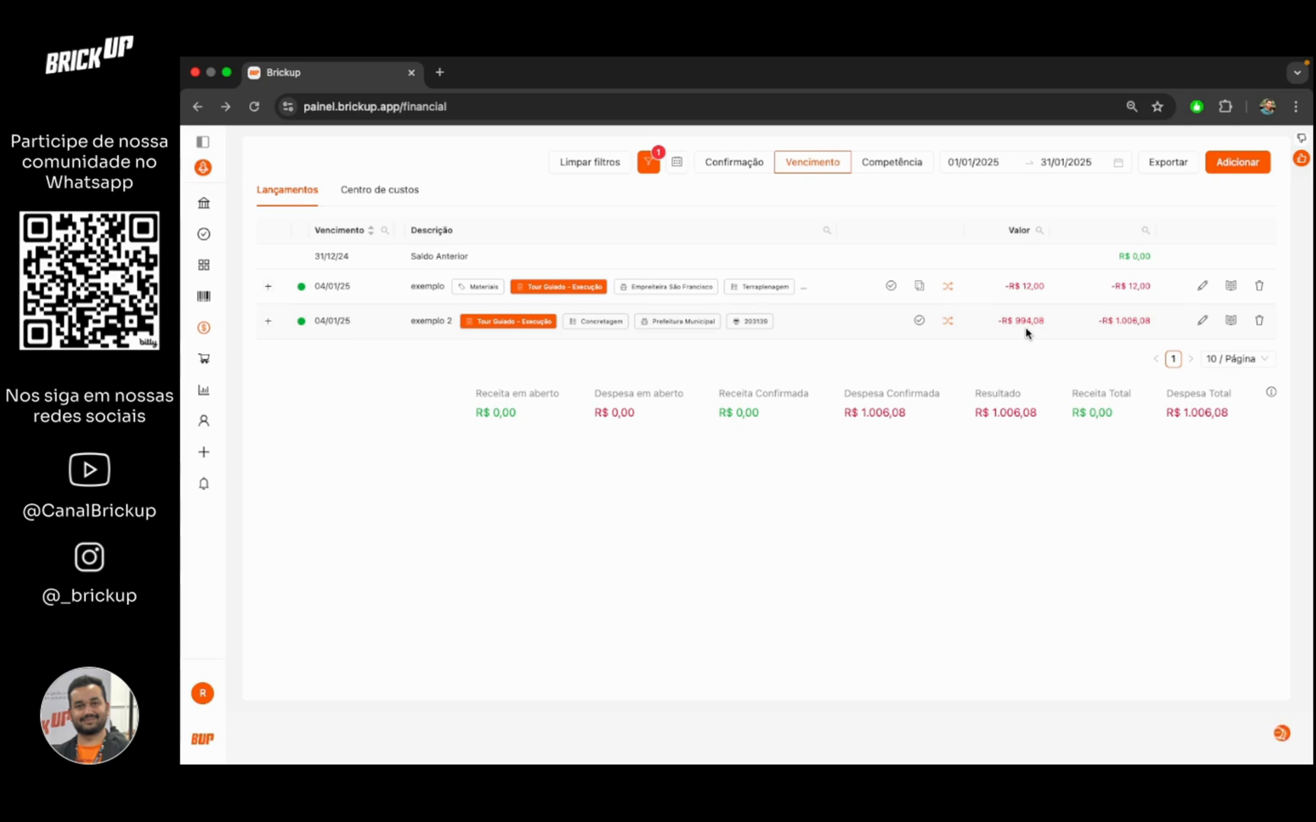
click(617, 172)
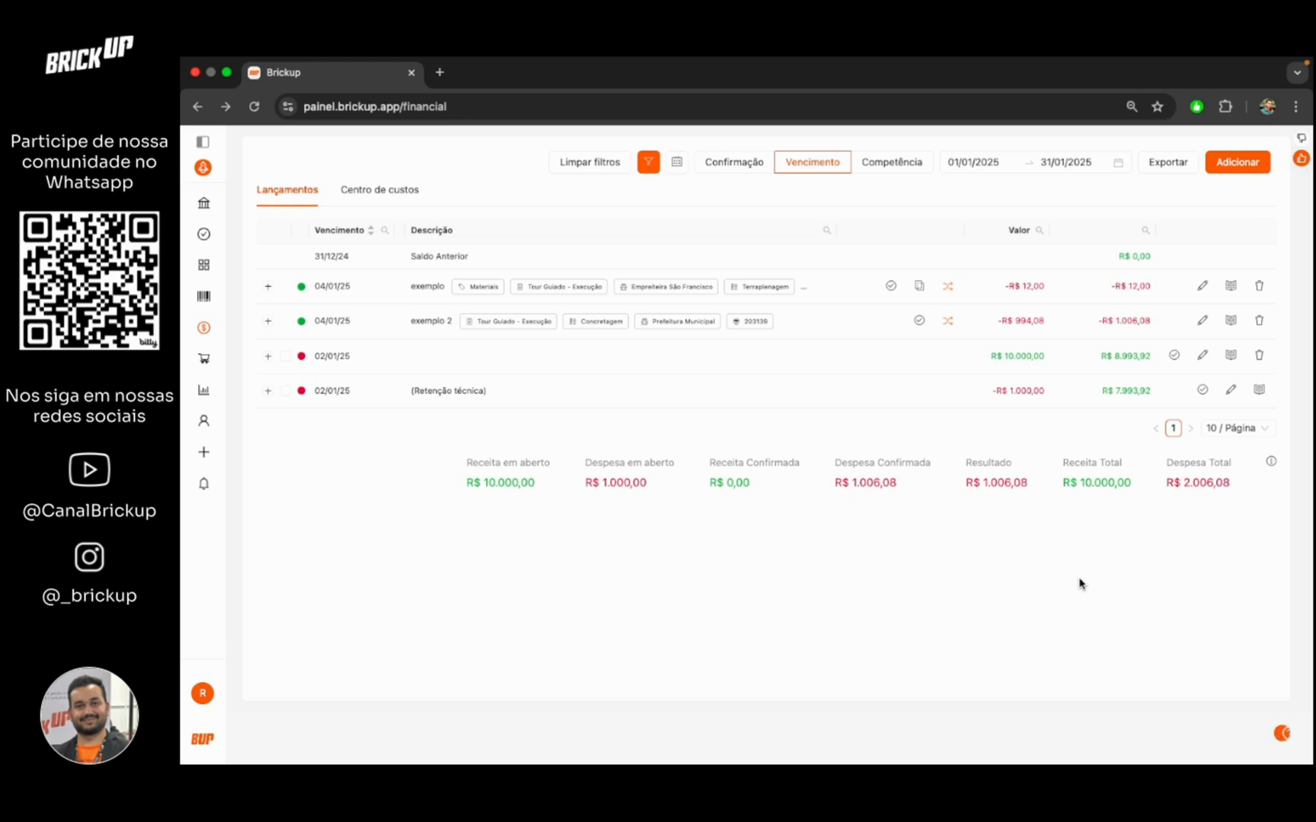
Step: Start a new Despesa entry and assign it to the cost centre Tour Guiado - Execução
click(1256, 160)
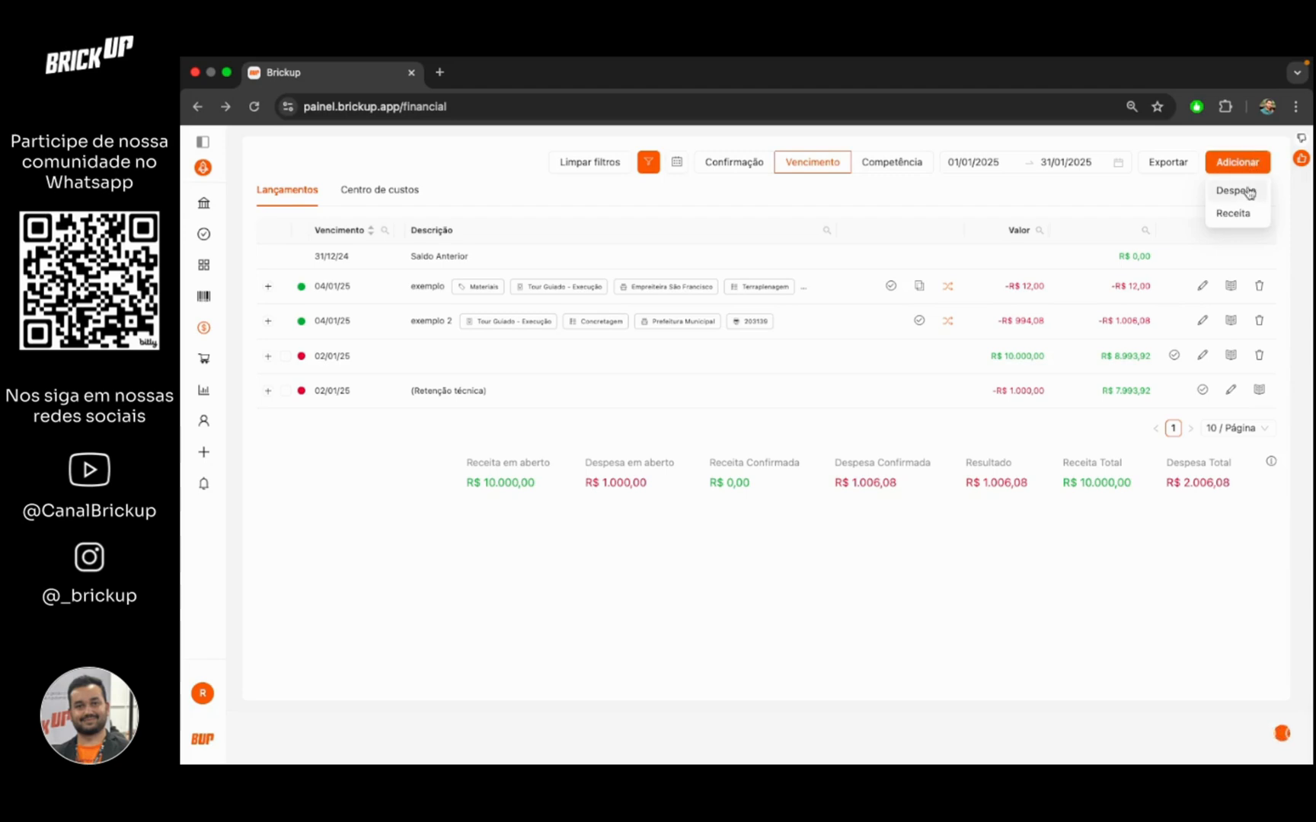
click(1249, 192)
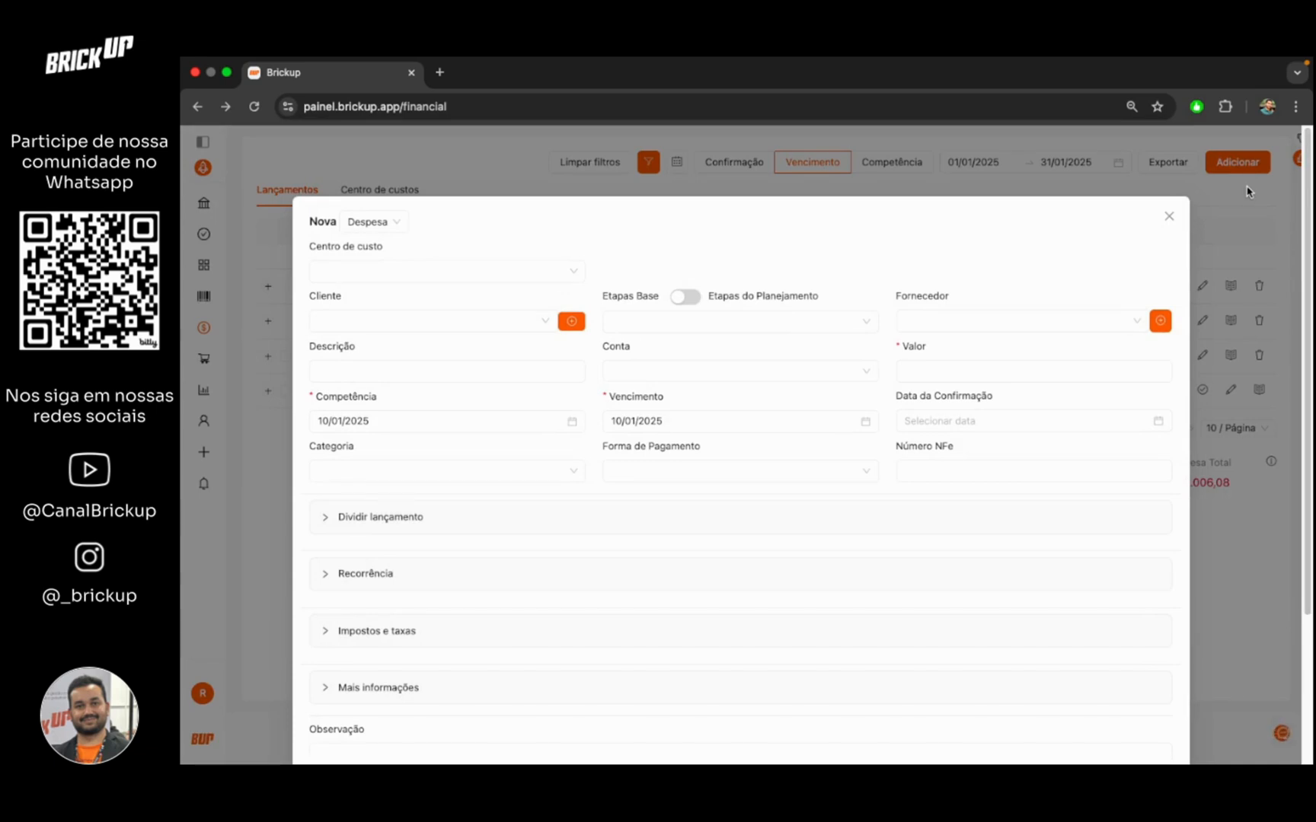
click(373, 221)
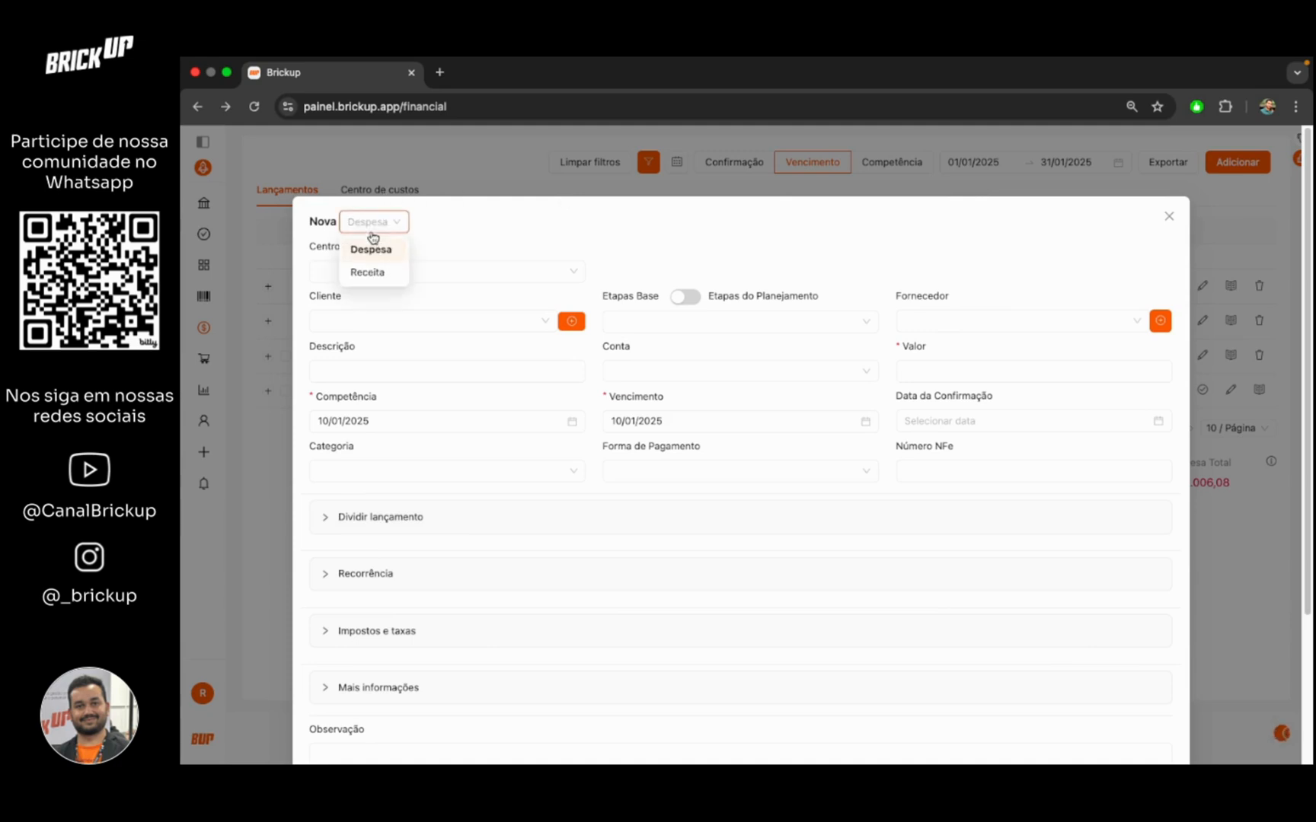
click(461, 228)
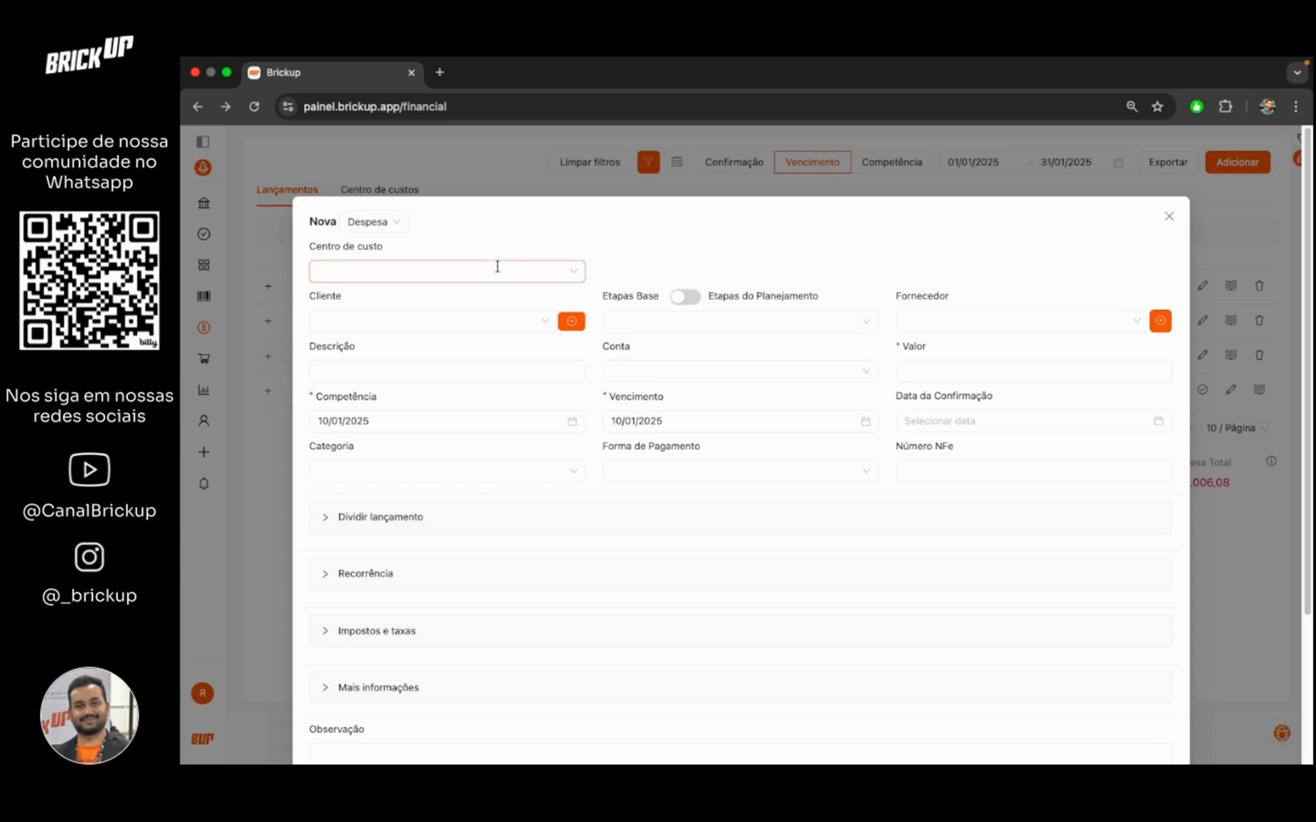
click(497, 268)
click(431, 321)
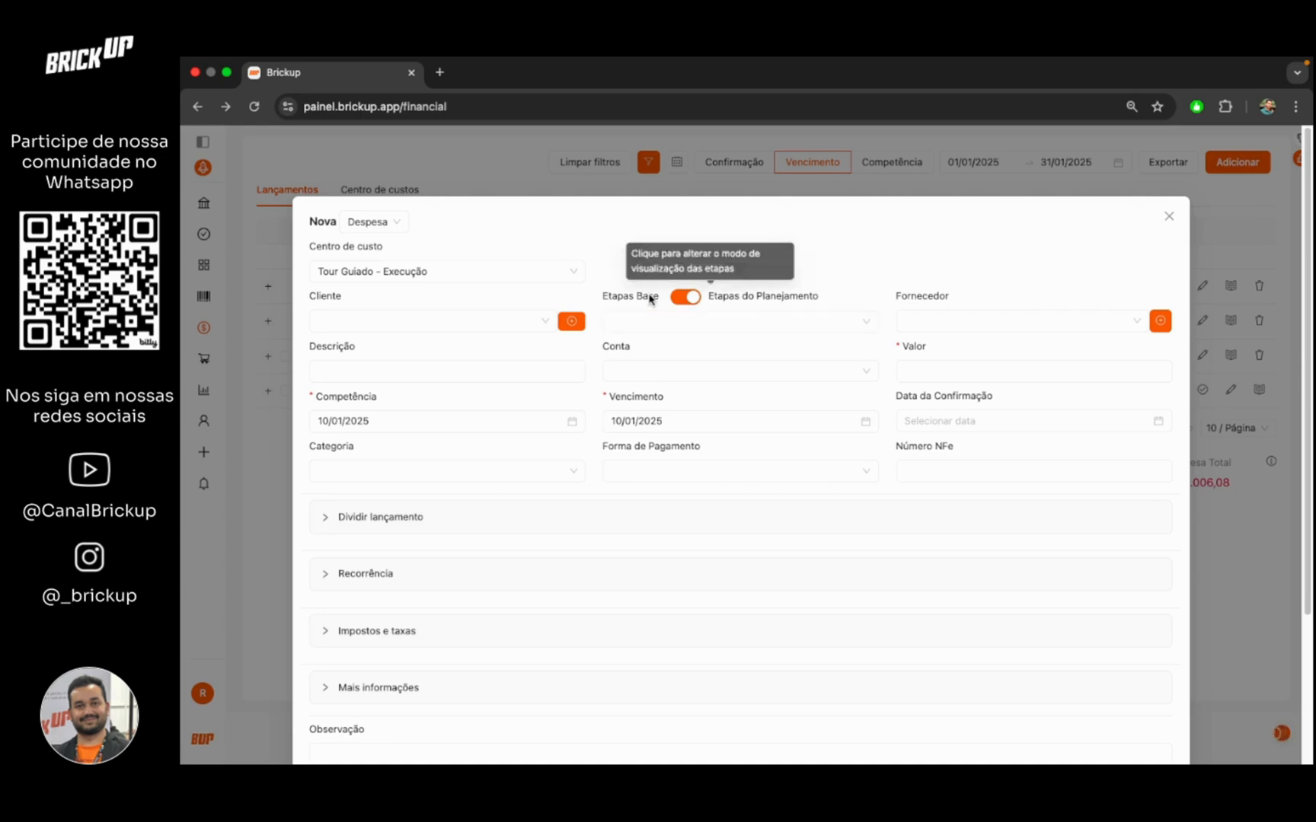
Step: Assign the planning stage Colunas, under Estrutura de Concreto, to the expense using Etapas do Planejamento
click(756, 315)
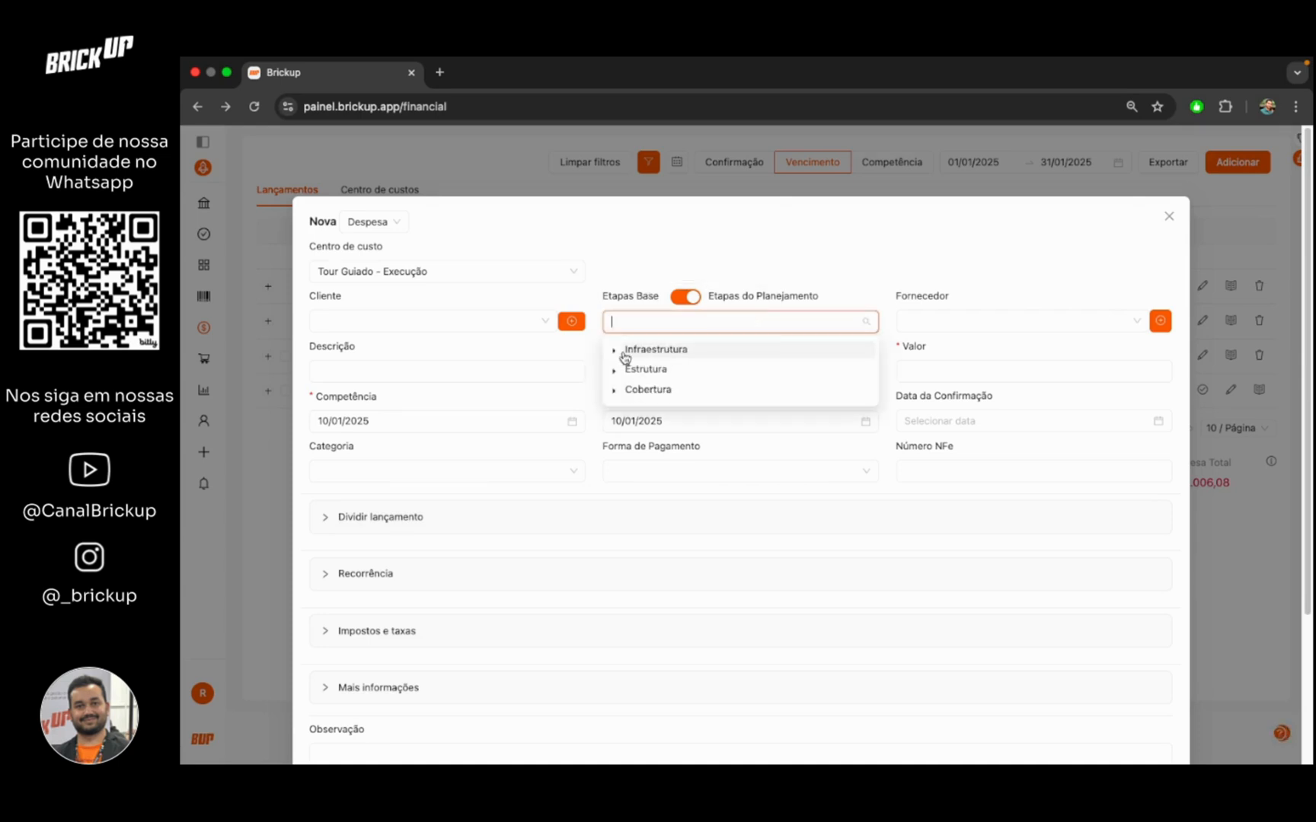
click(614, 350)
click(629, 410)
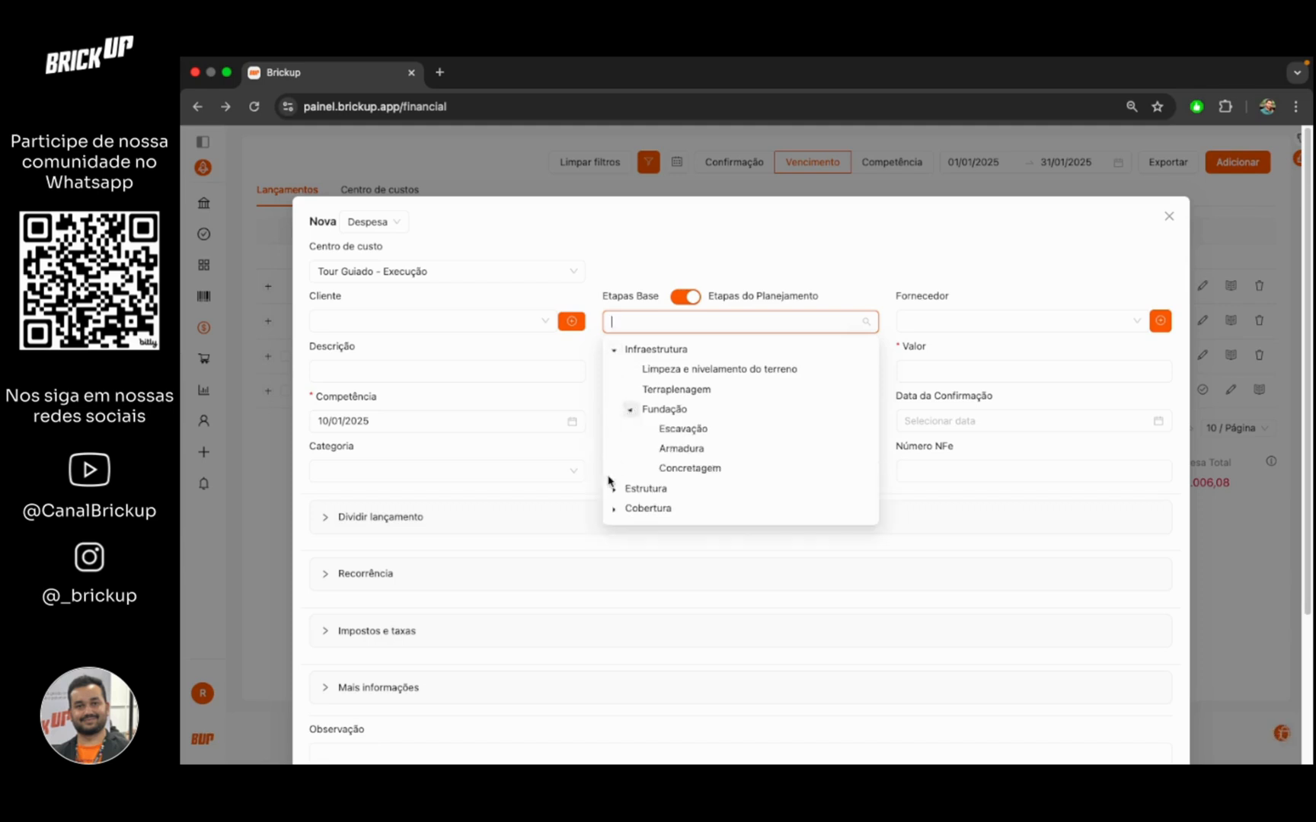
click(613, 490)
click(626, 511)
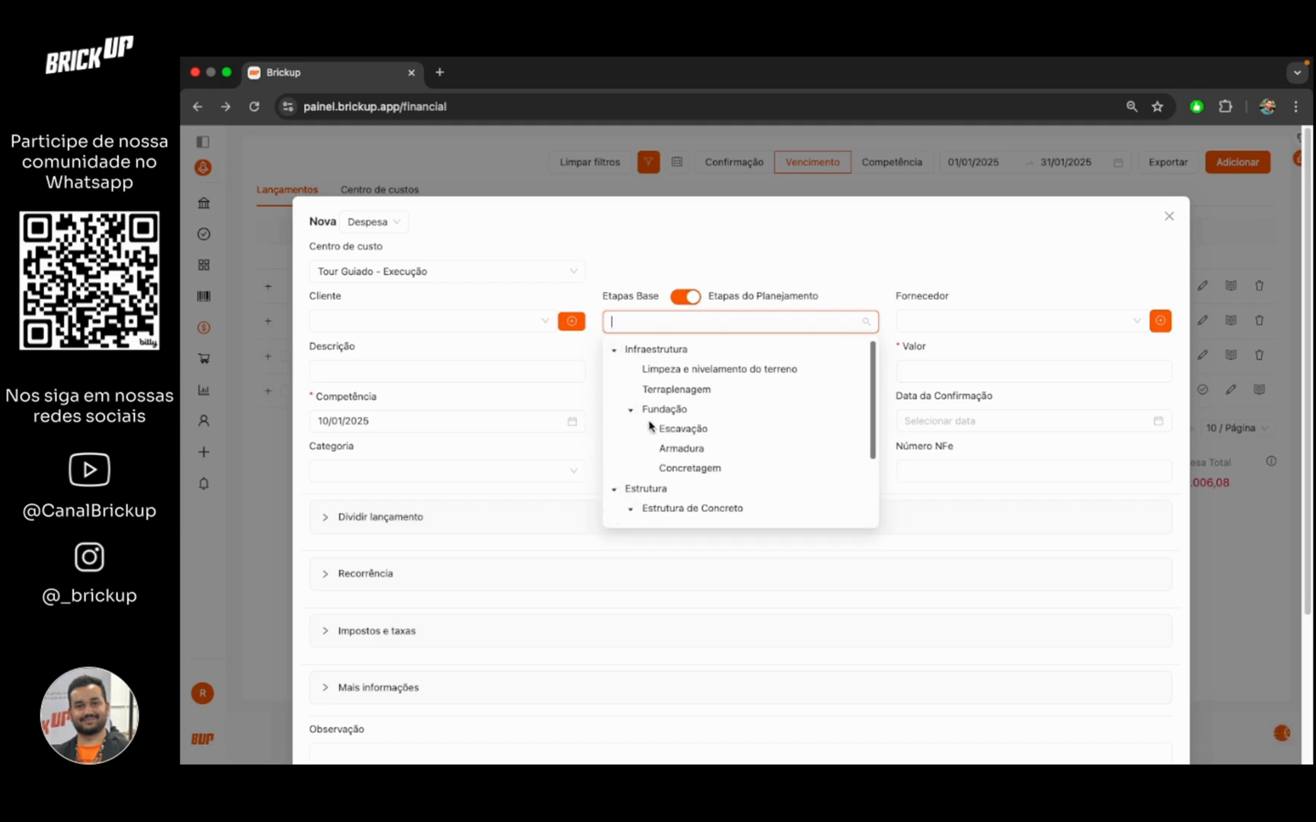
scroll(652, 427, down, 2)
click(660, 451)
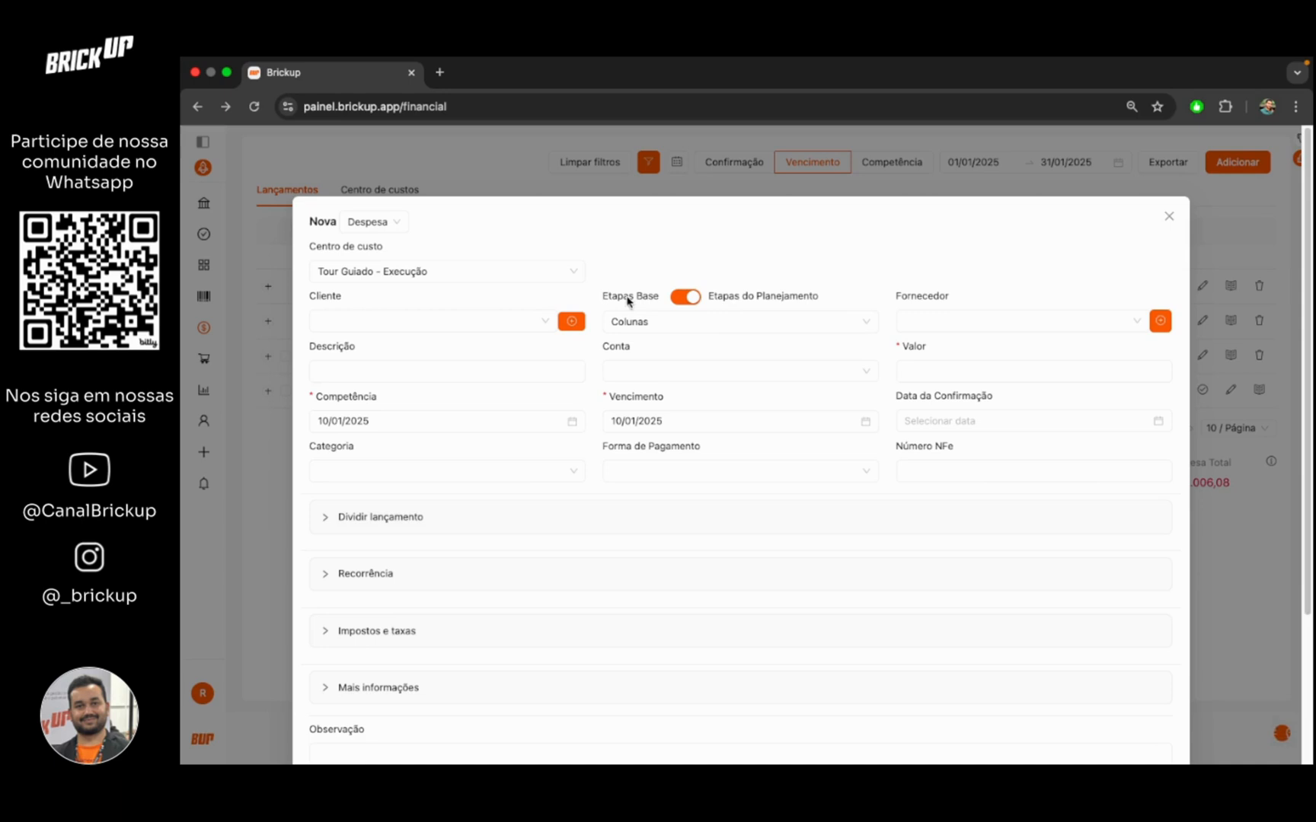
Step: Check which clients and suppliers are available for the expense without selecting any
click(476, 319)
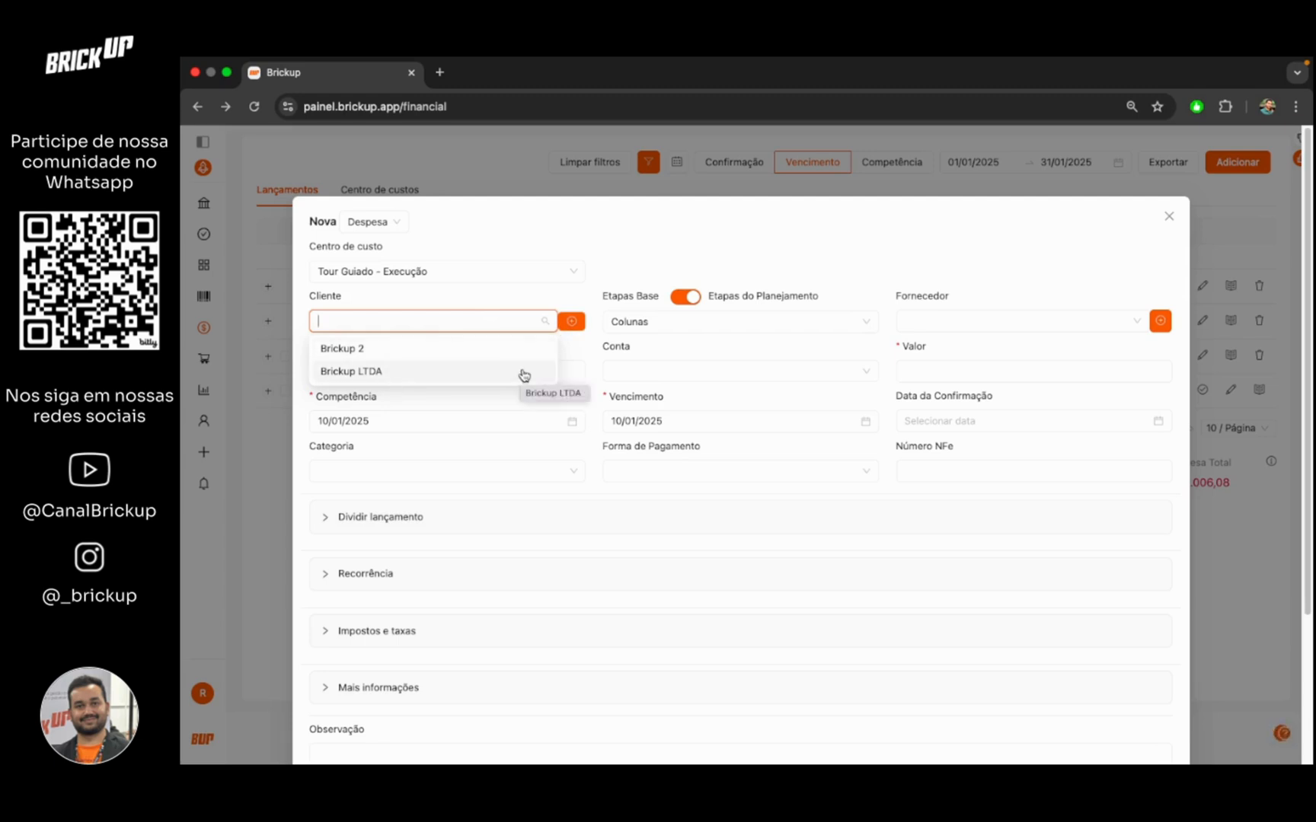
click(725, 264)
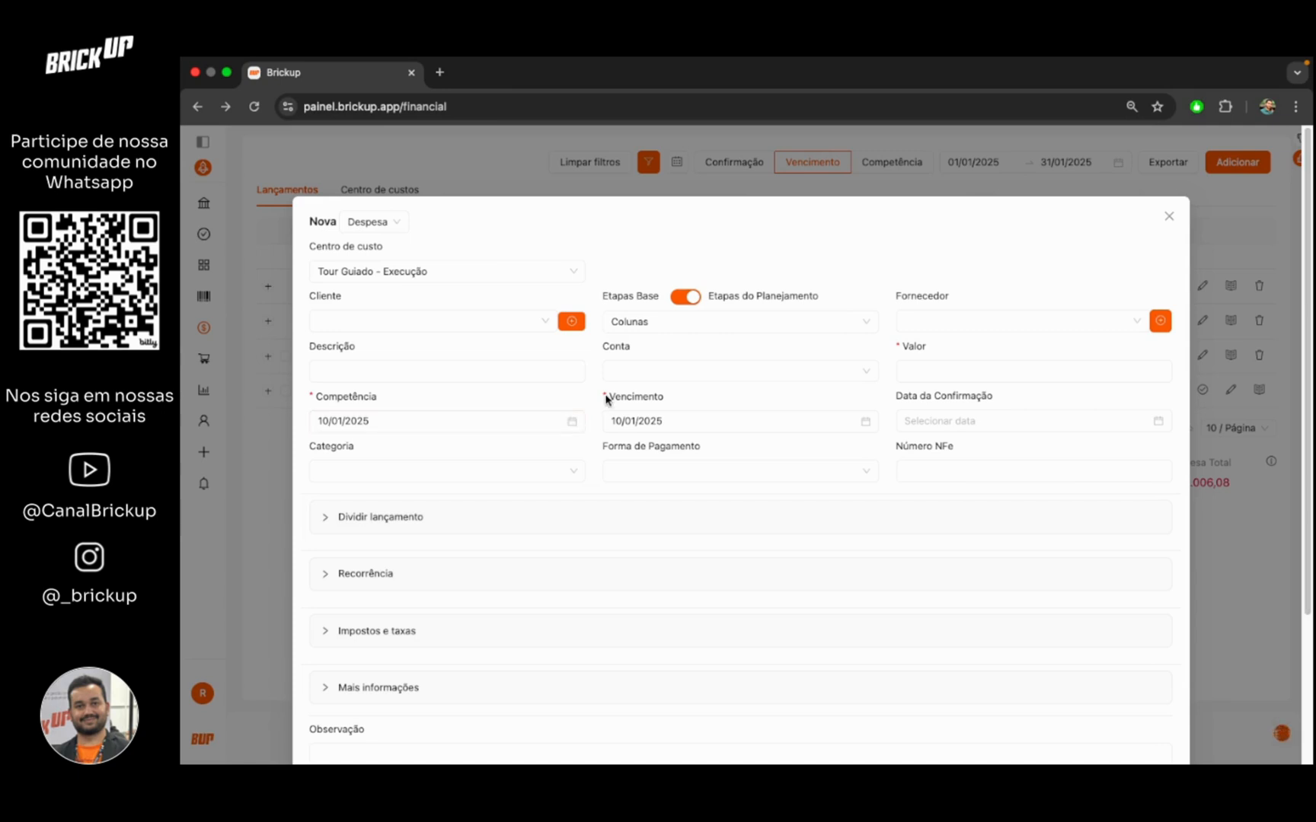
click(997, 322)
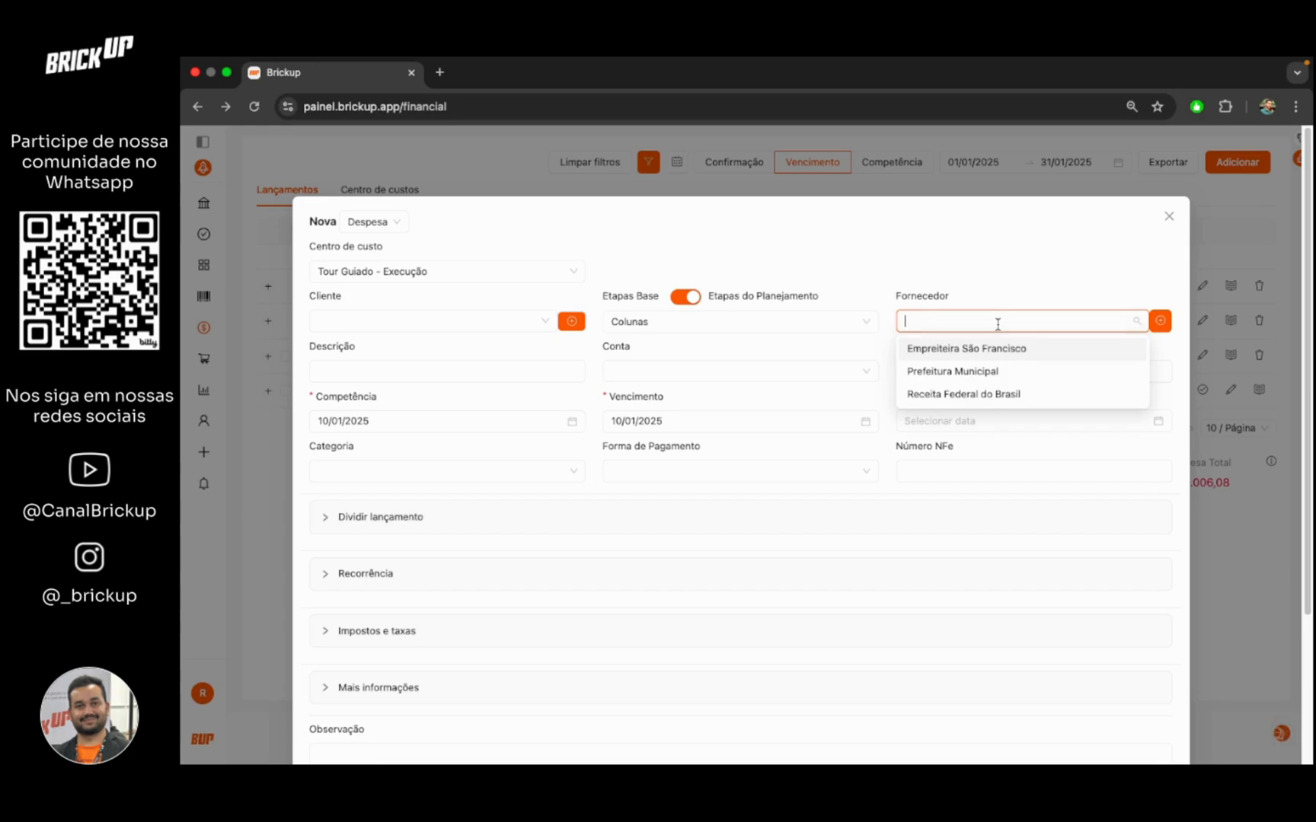
Step: Fill in the expense with the description Compra de formas, the account Banco Inter and the value 900
click(454, 372)
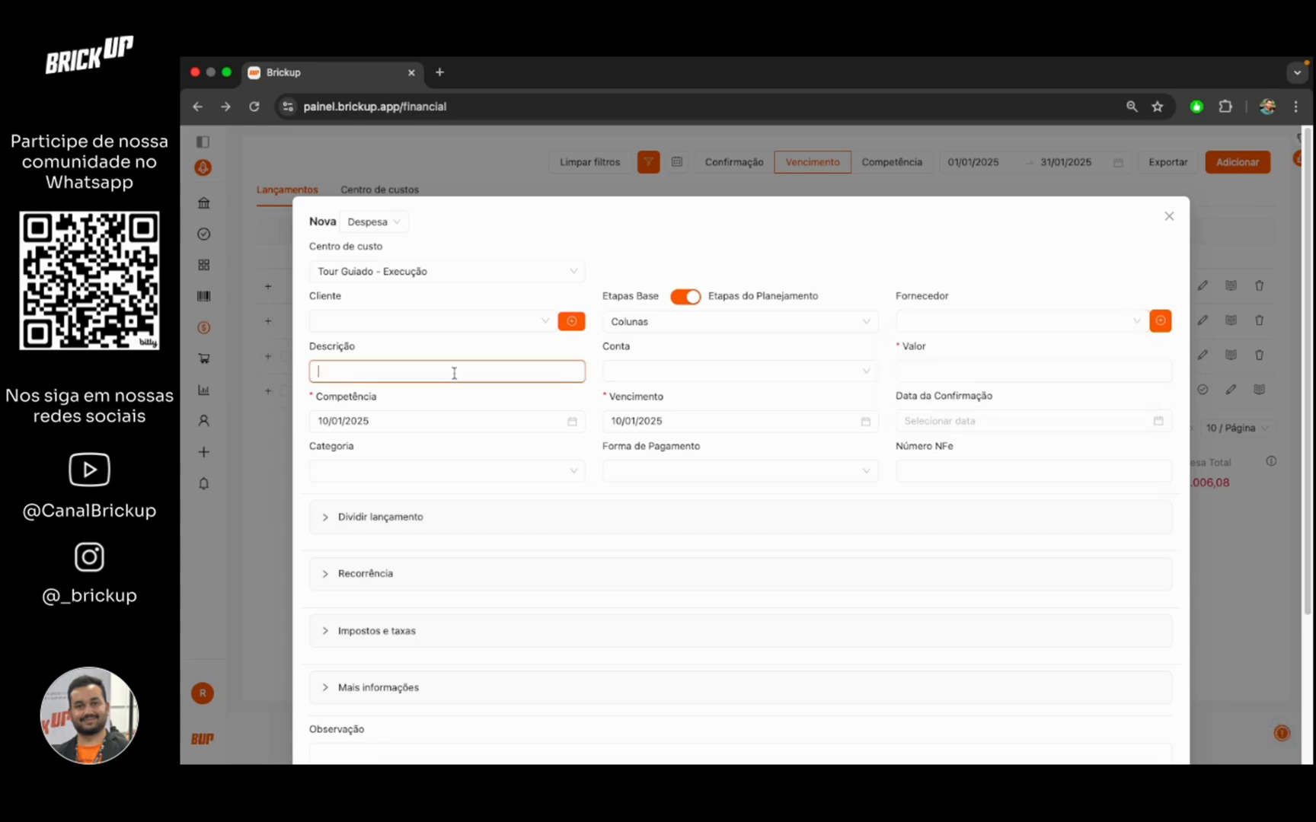
text(Compra de formas)
click(665, 373)
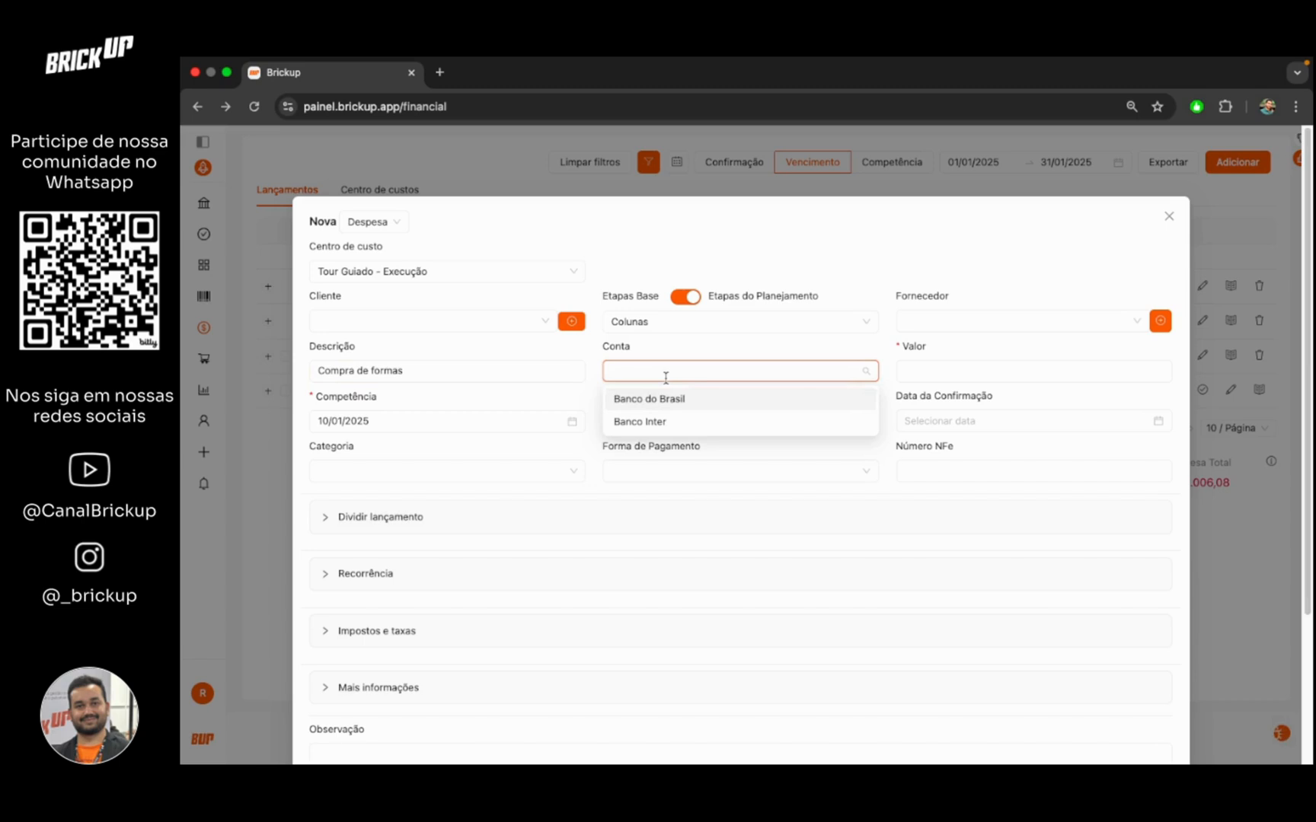
click(642, 422)
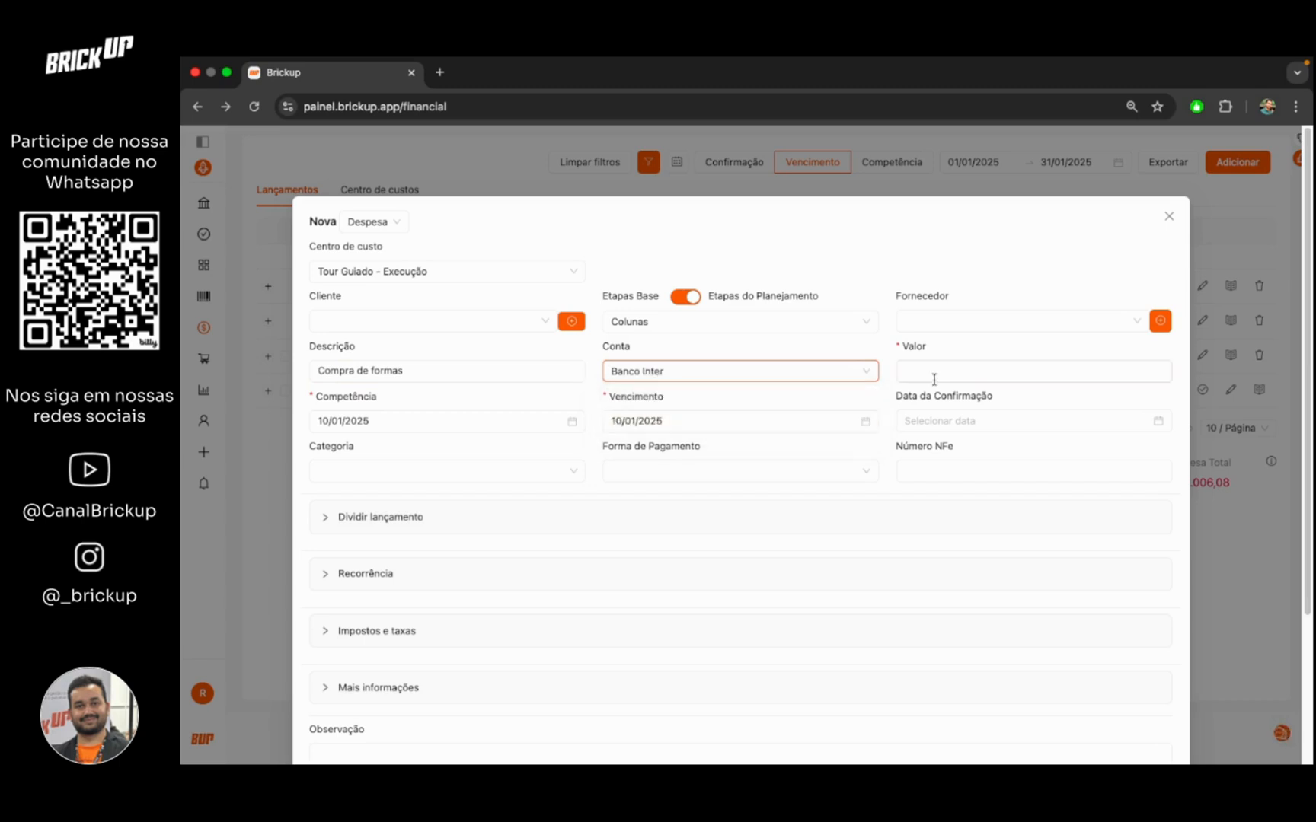
click(934, 379)
text(900)
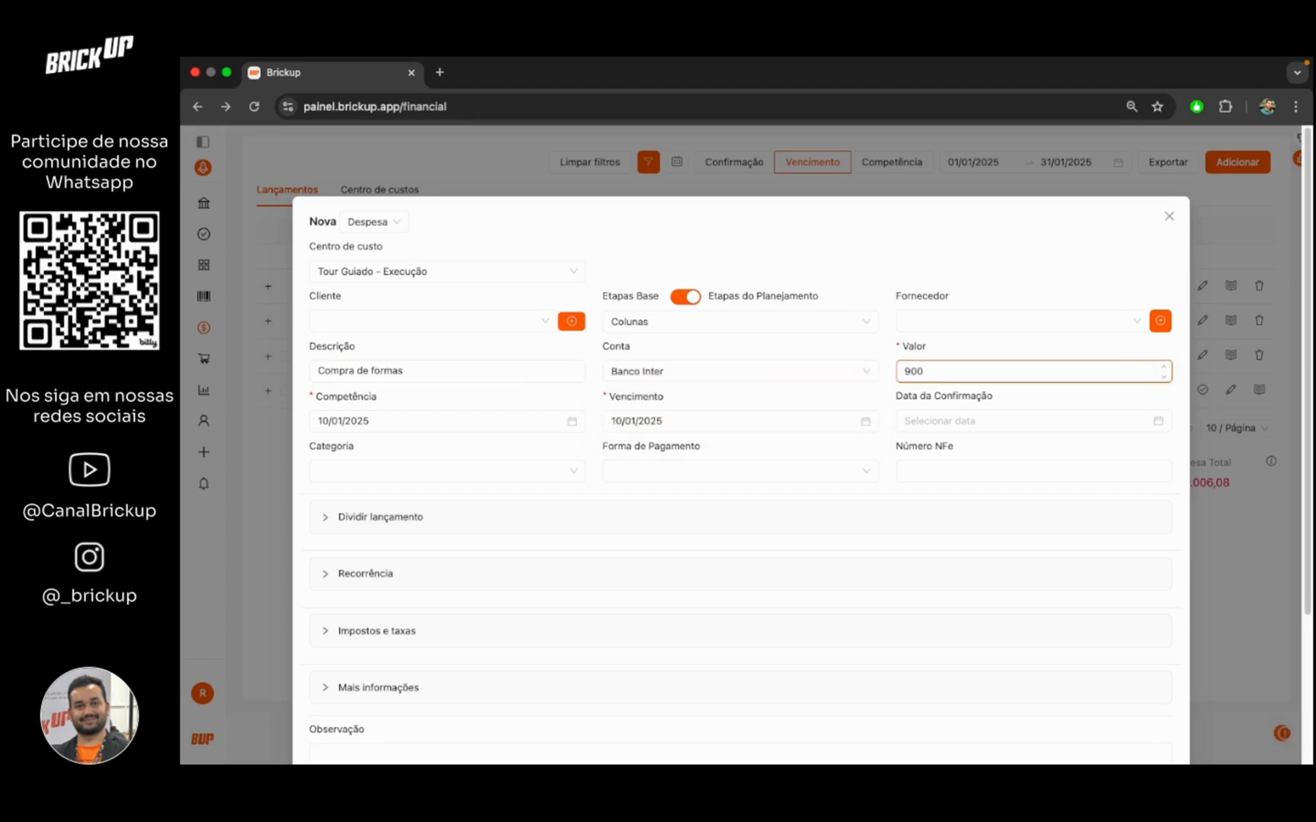
Step: Set the expense's confirmation date to 10/01/2025 and clear it again
click(370, 425)
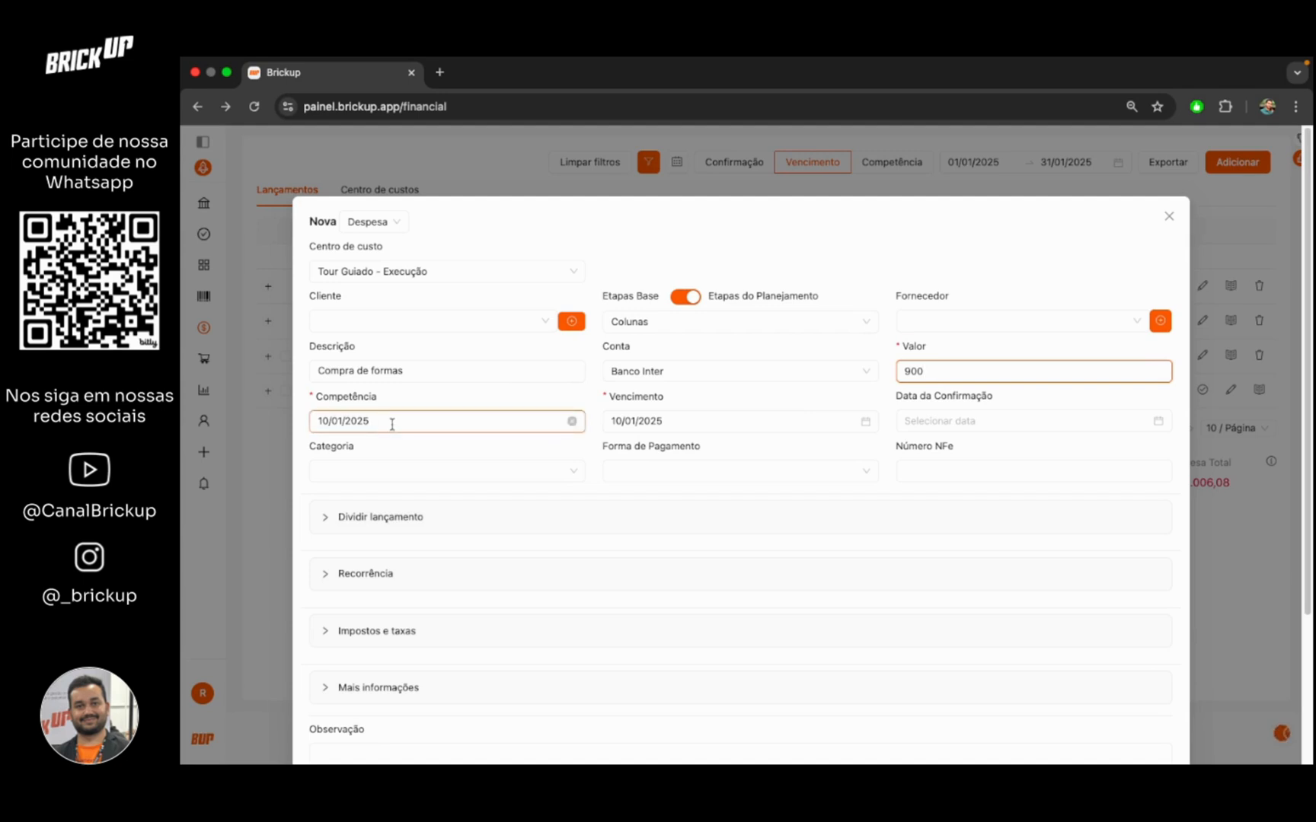
click(632, 426)
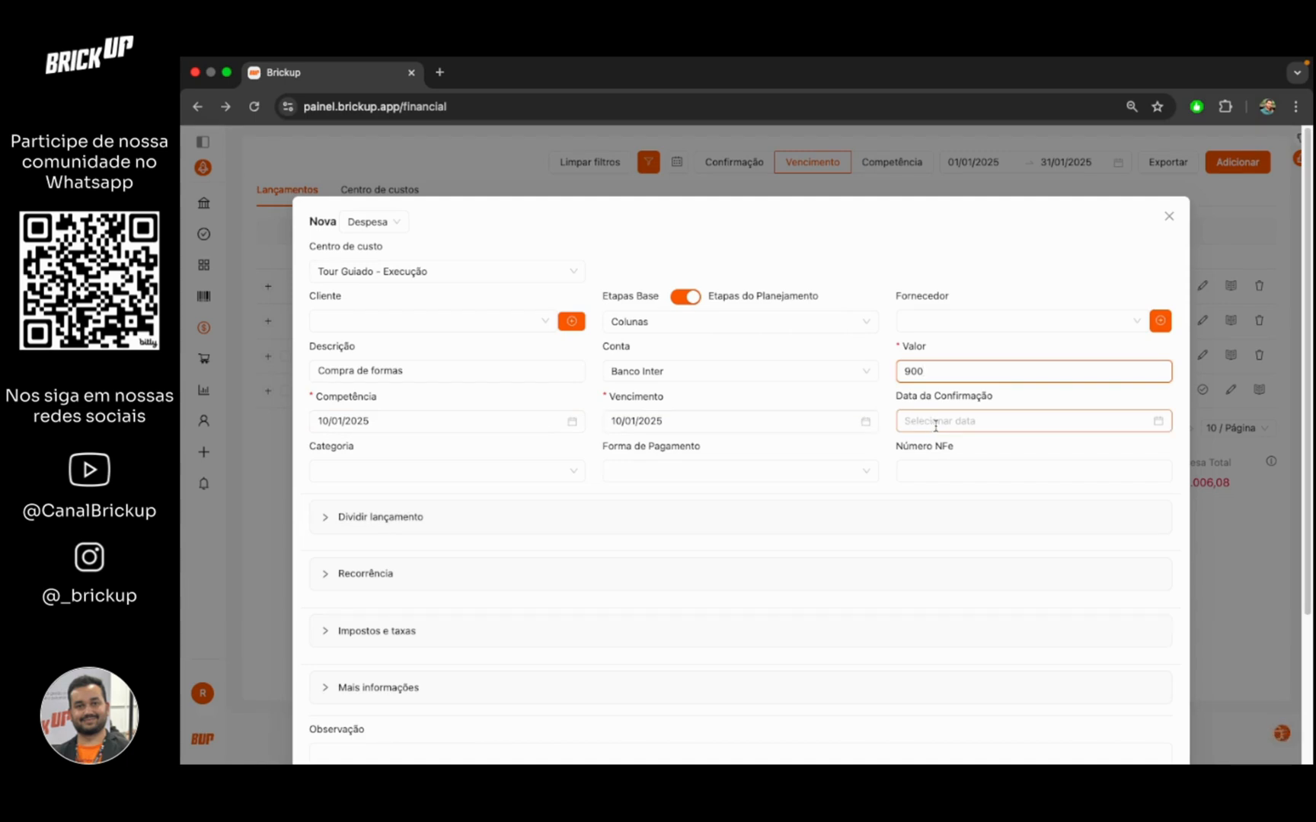
click(936, 424)
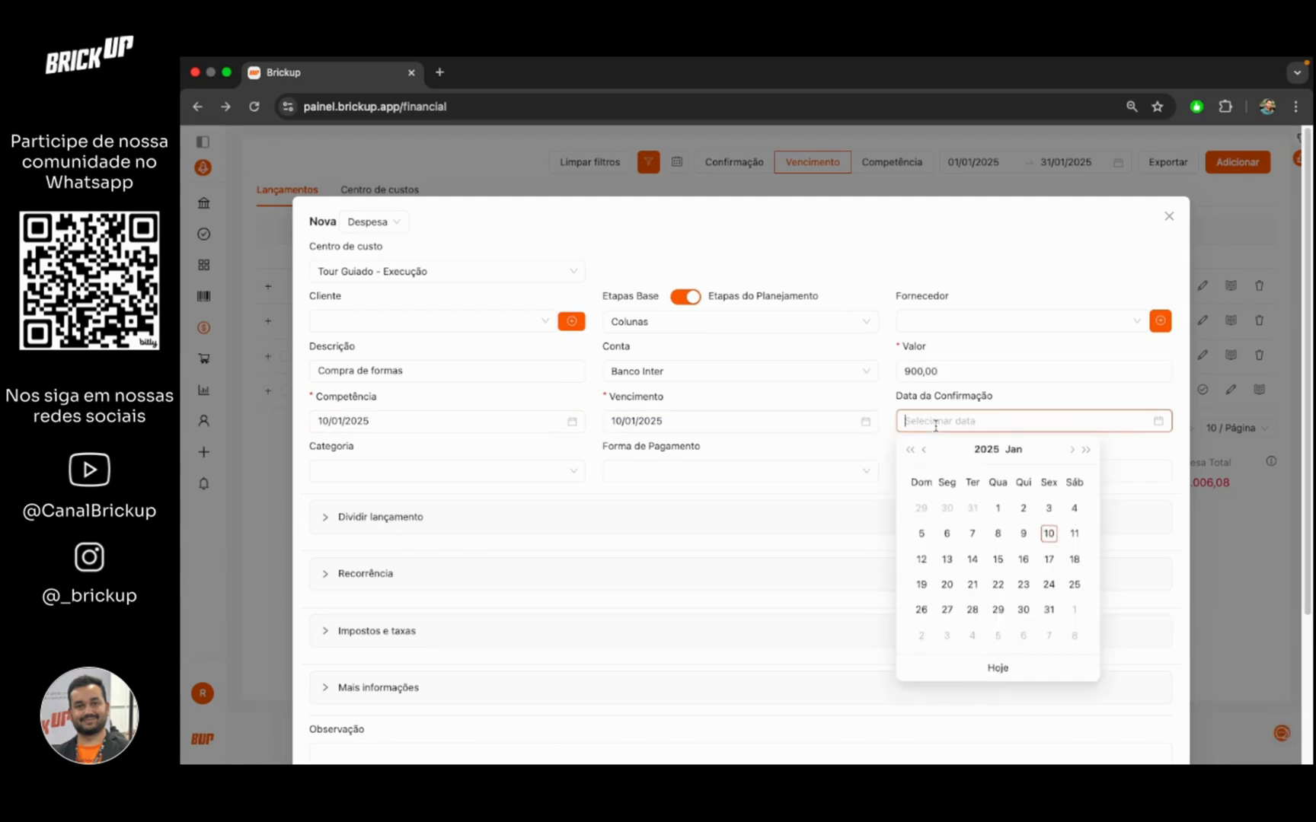
click(1049, 533)
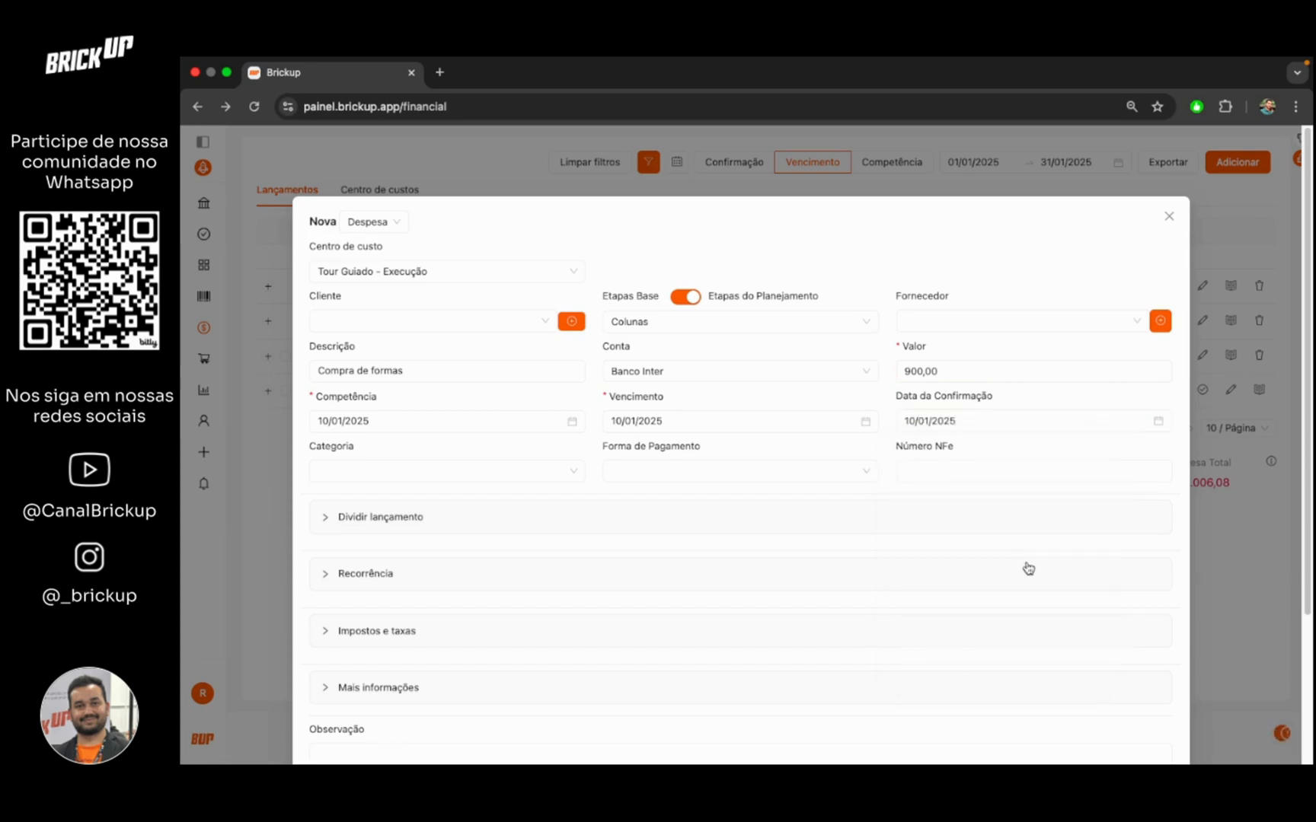
click(1158, 421)
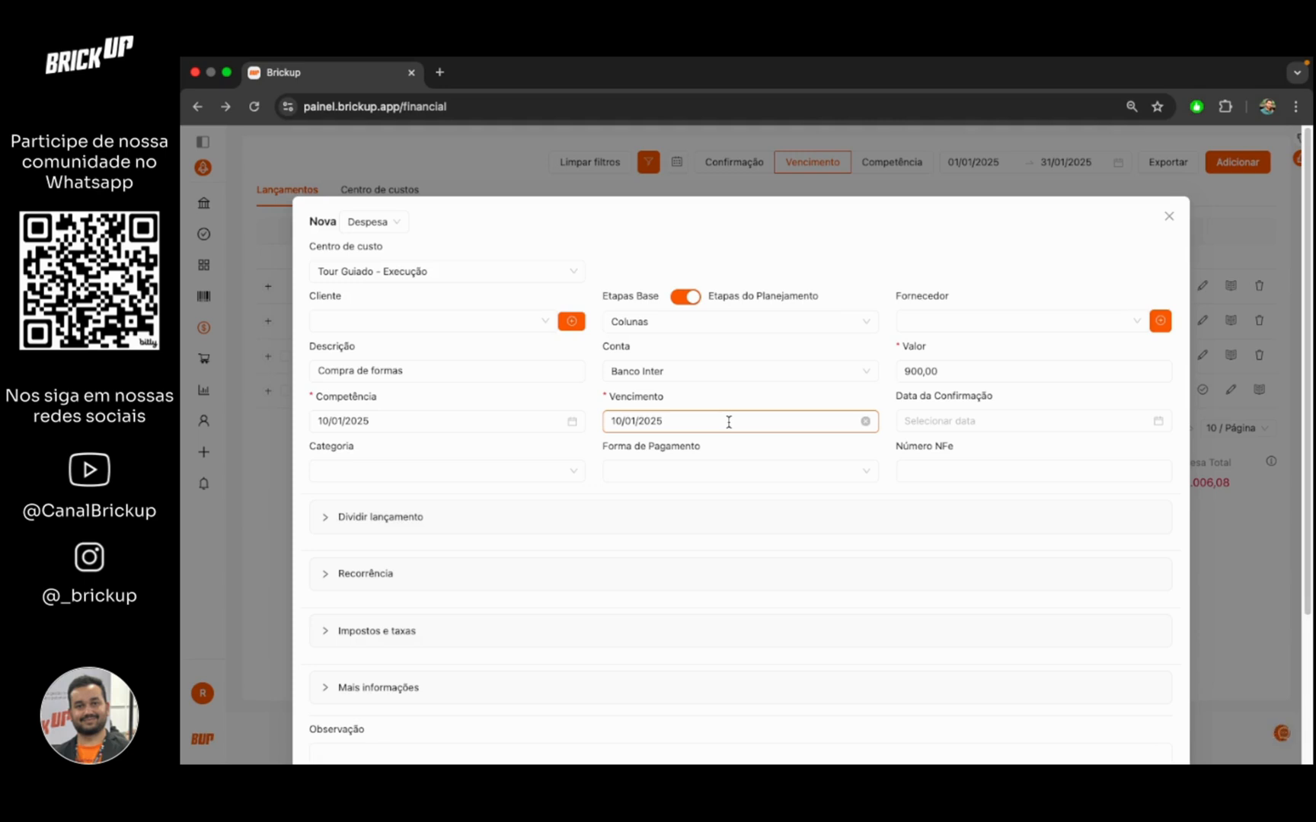
Step: Complete the expense details with due date 20/01/2025, category Materiais and payment method Boleto
click(729, 422)
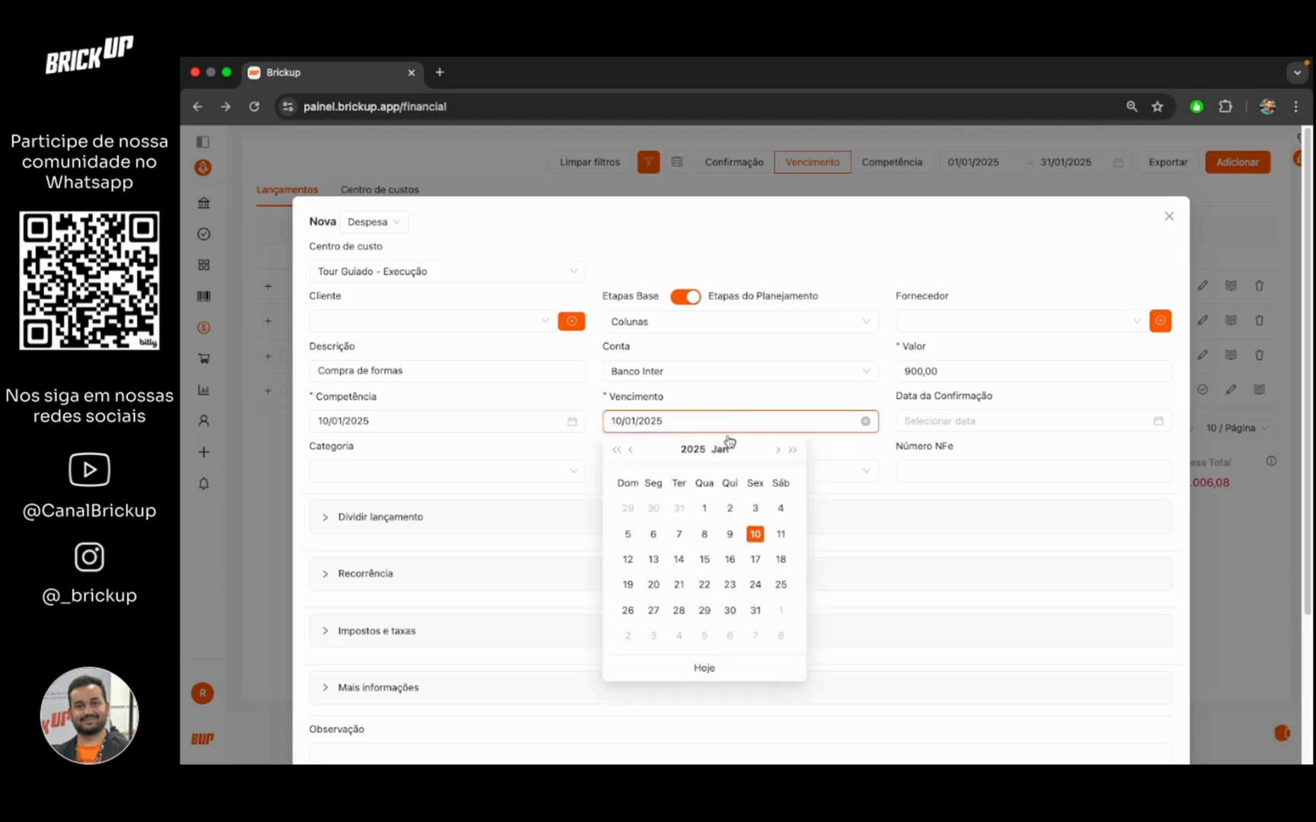
click(657, 585)
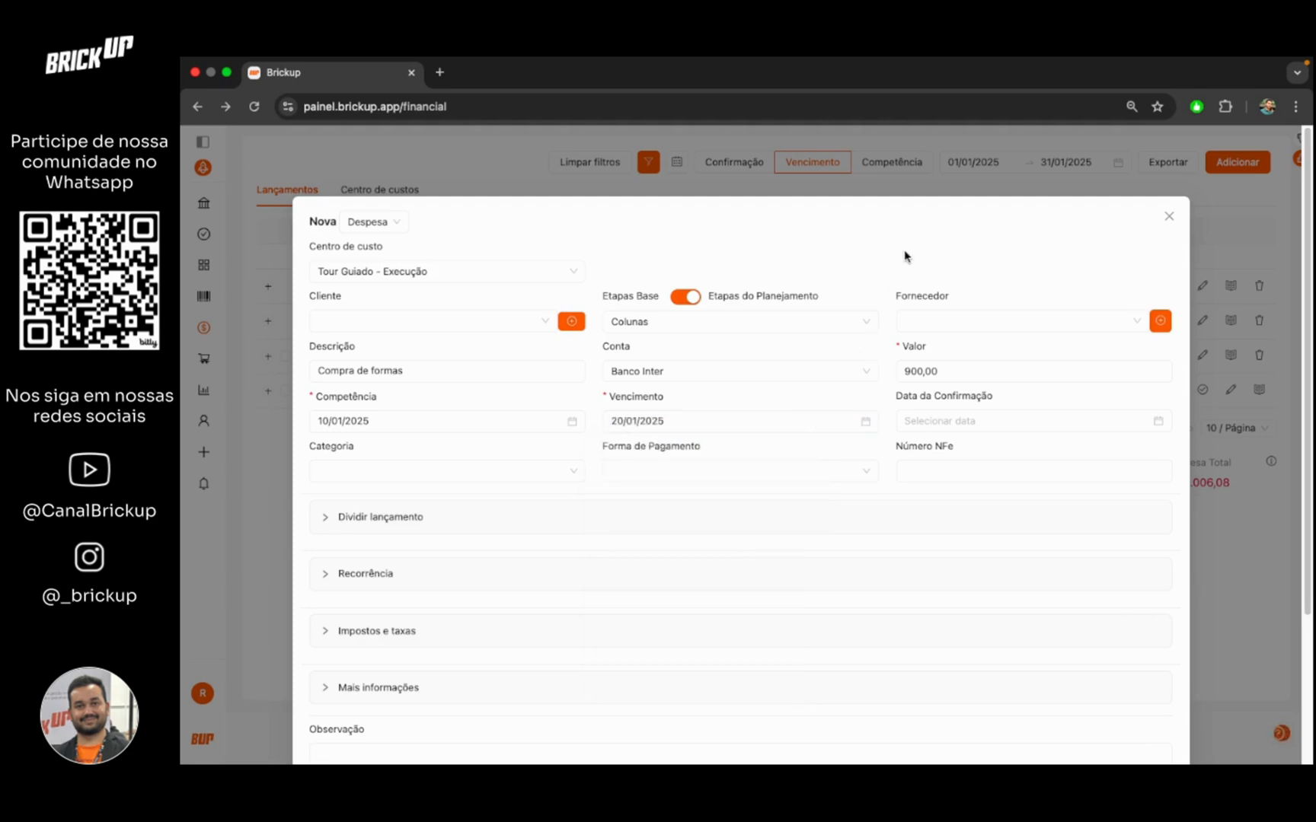
click(529, 470)
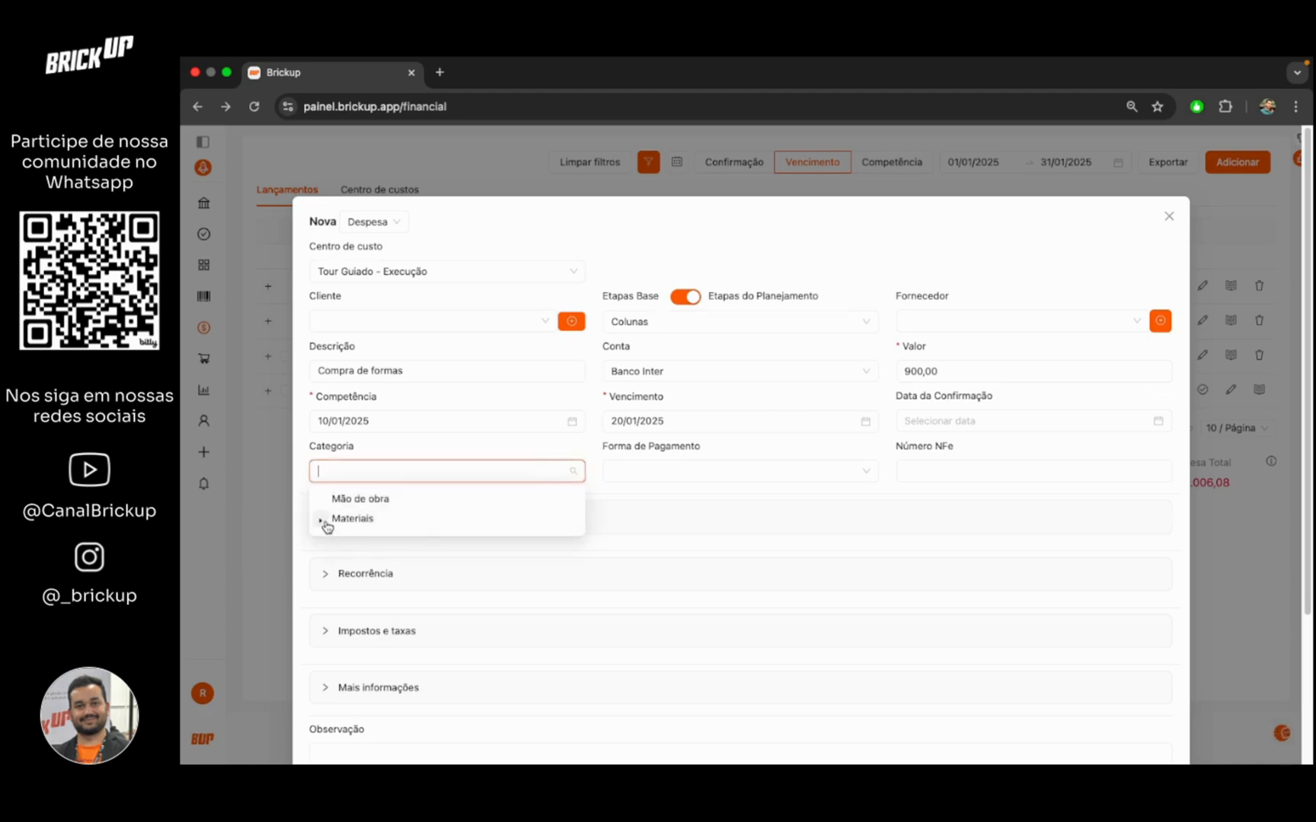
click(323, 524)
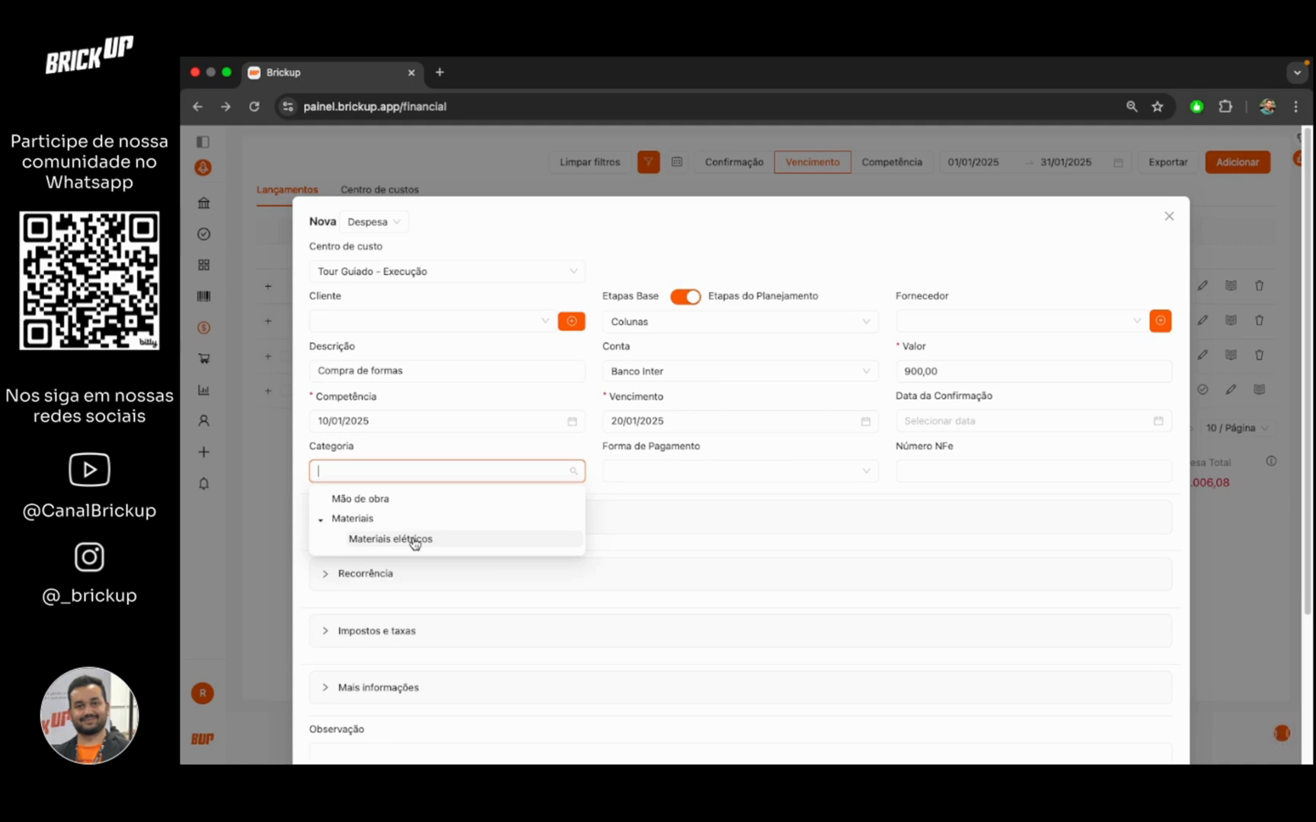
click(353, 524)
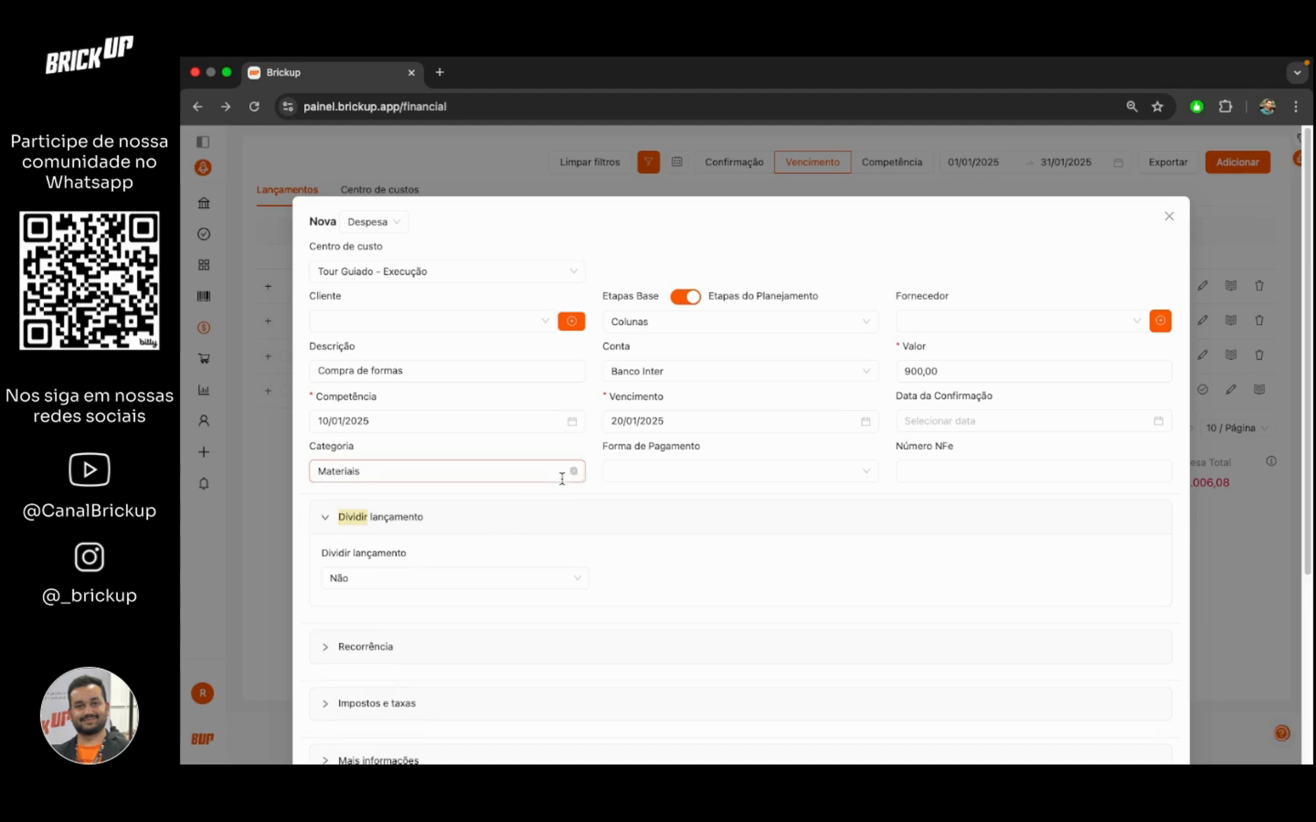
click(614, 469)
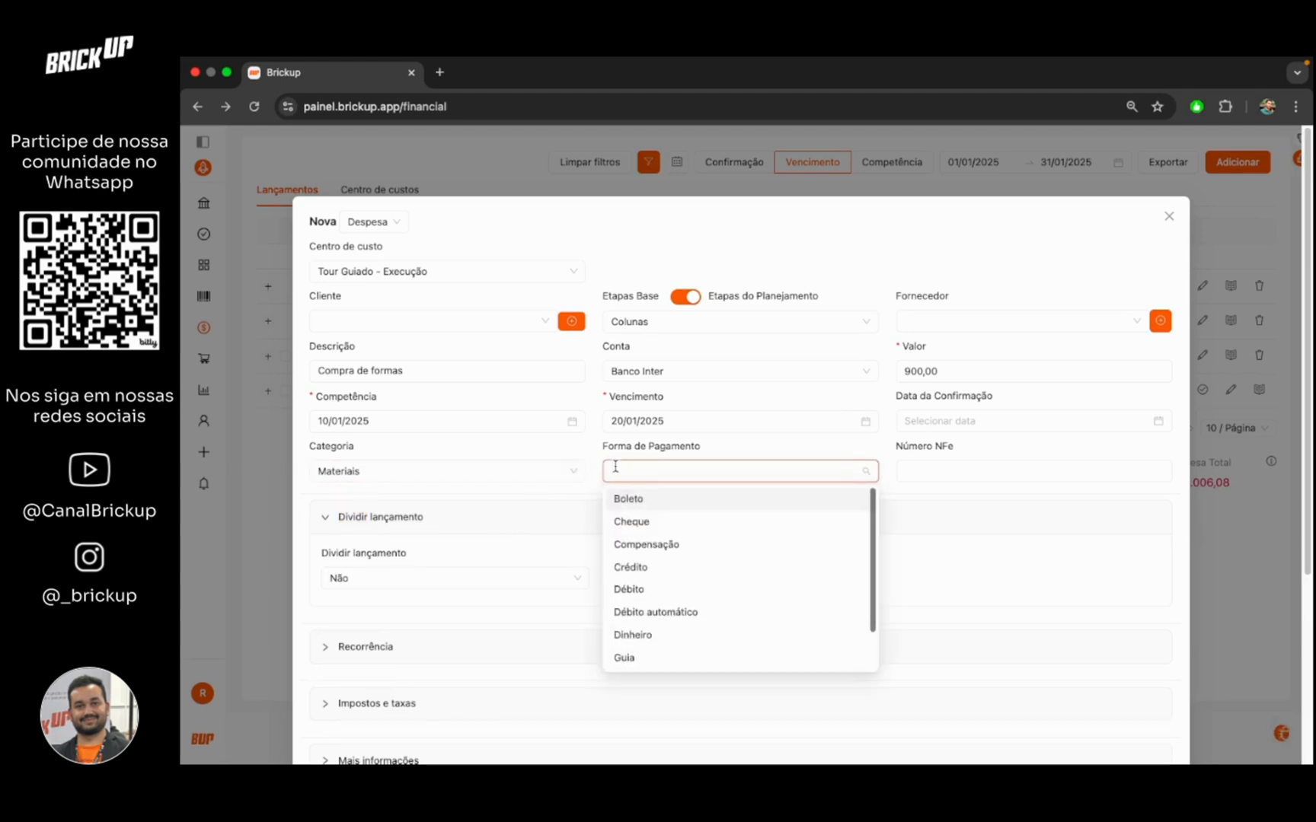
click(623, 508)
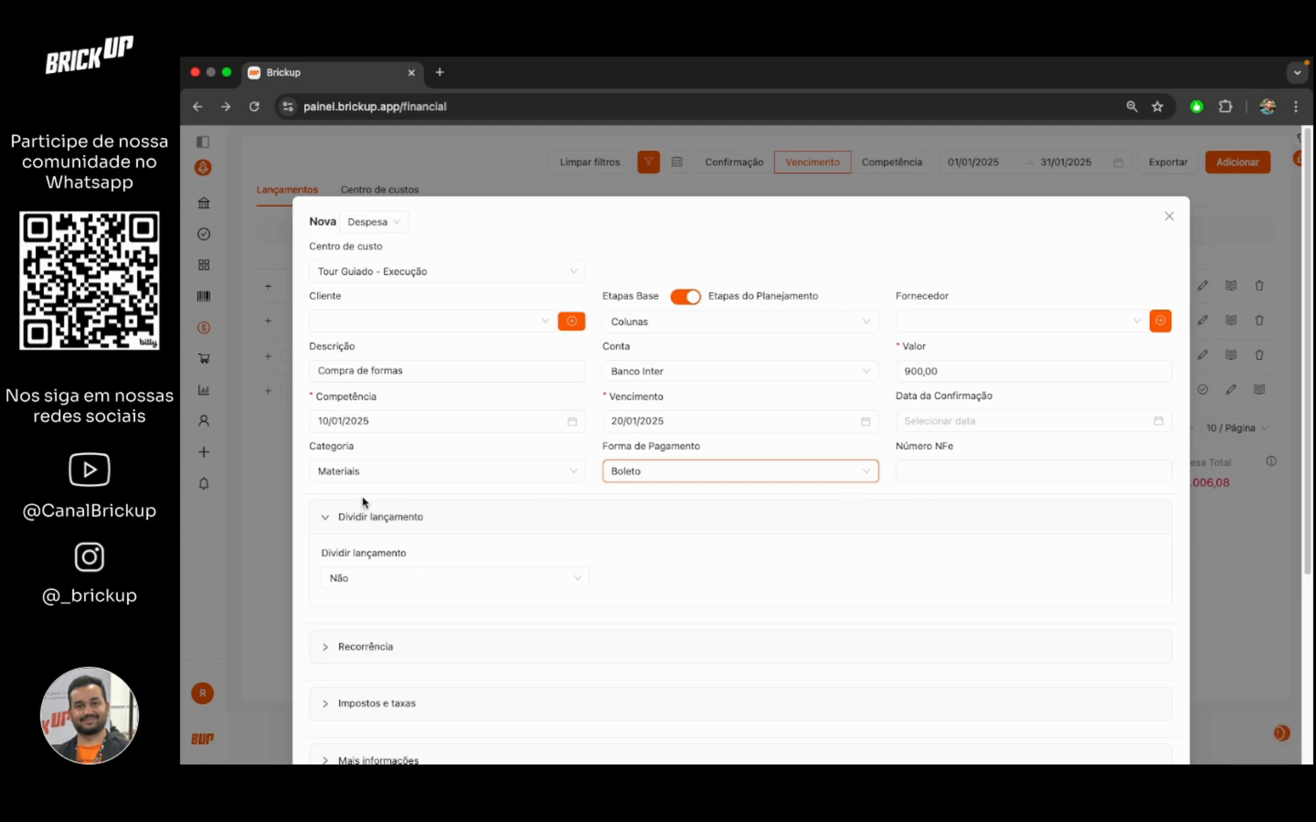
Step: Collapse the split-entry section, review the remaining fields of the Compra de formas expense, and save it
click(326, 518)
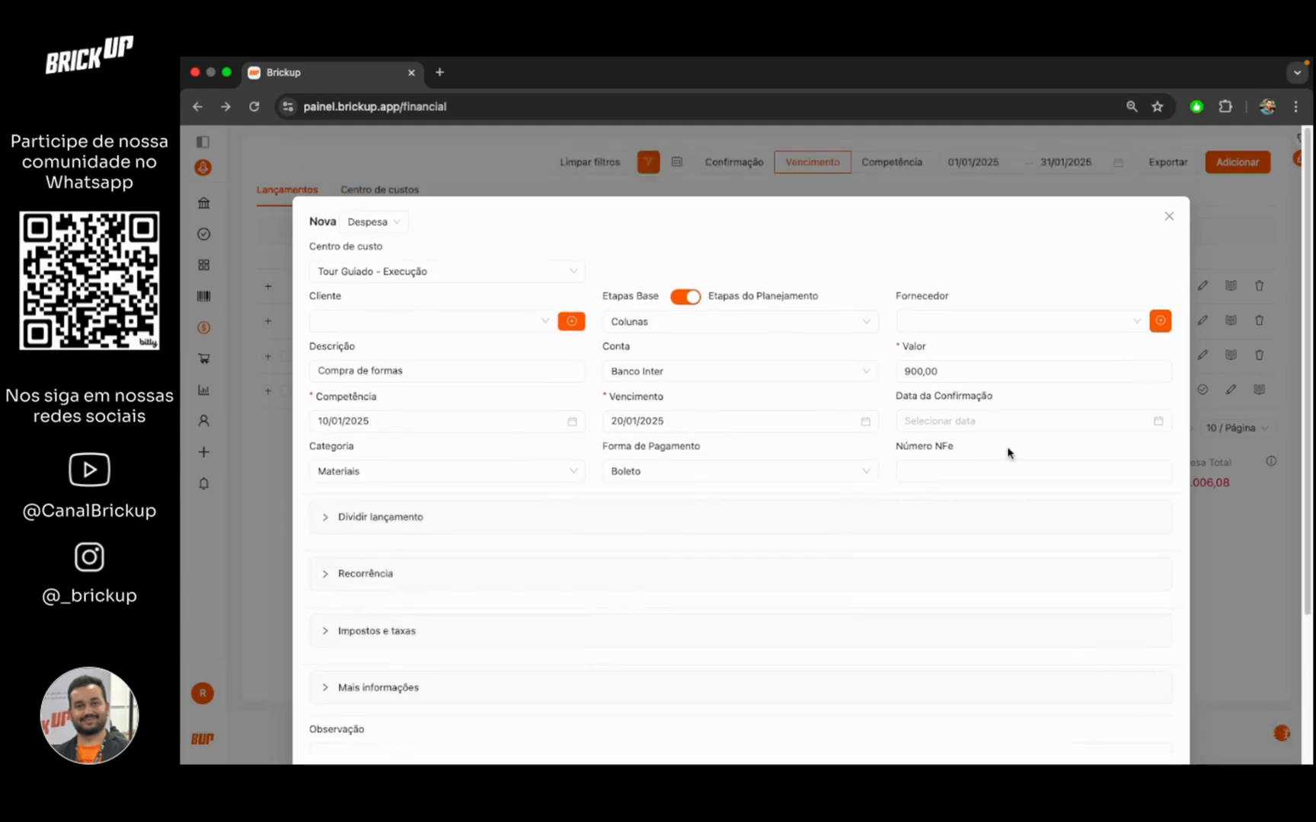
scroll(523, 449, down, 3)
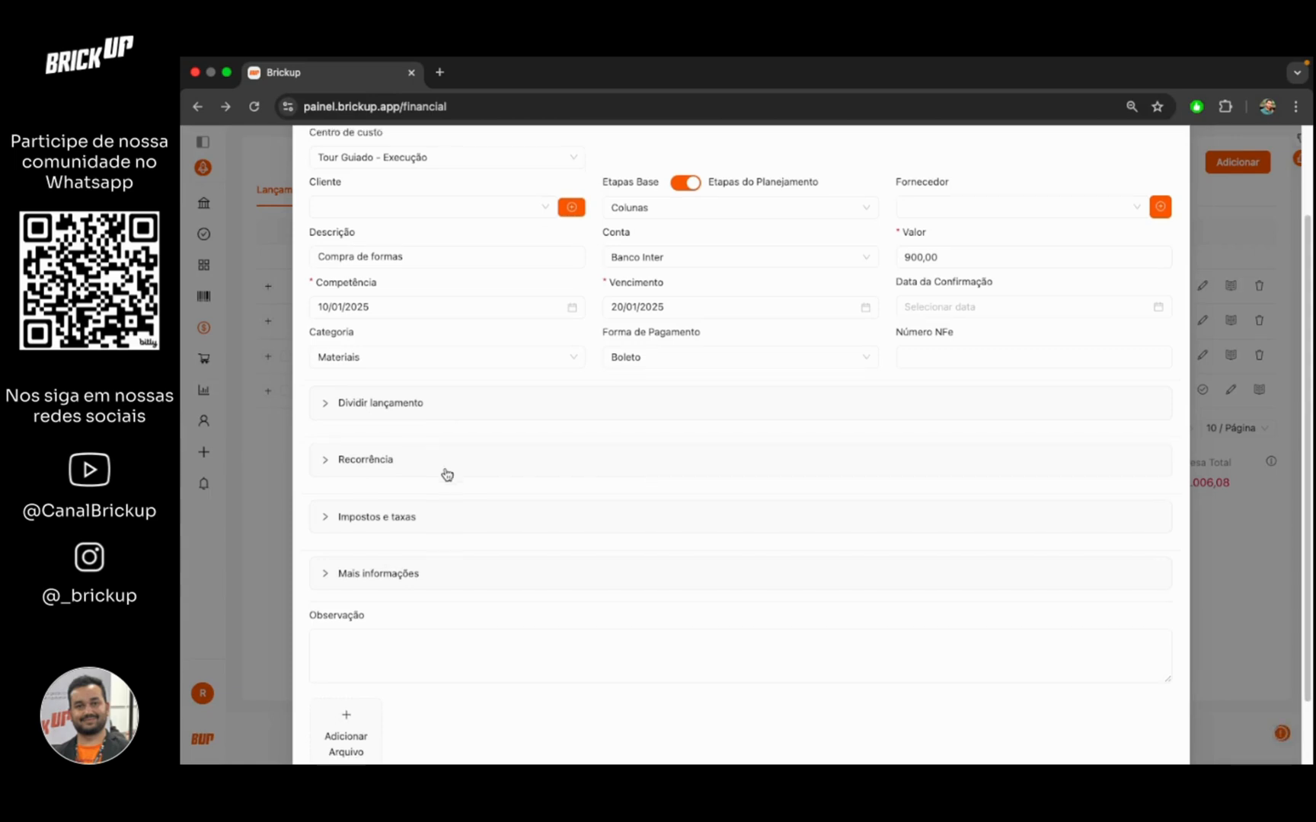
scroll(447, 474, down, 2)
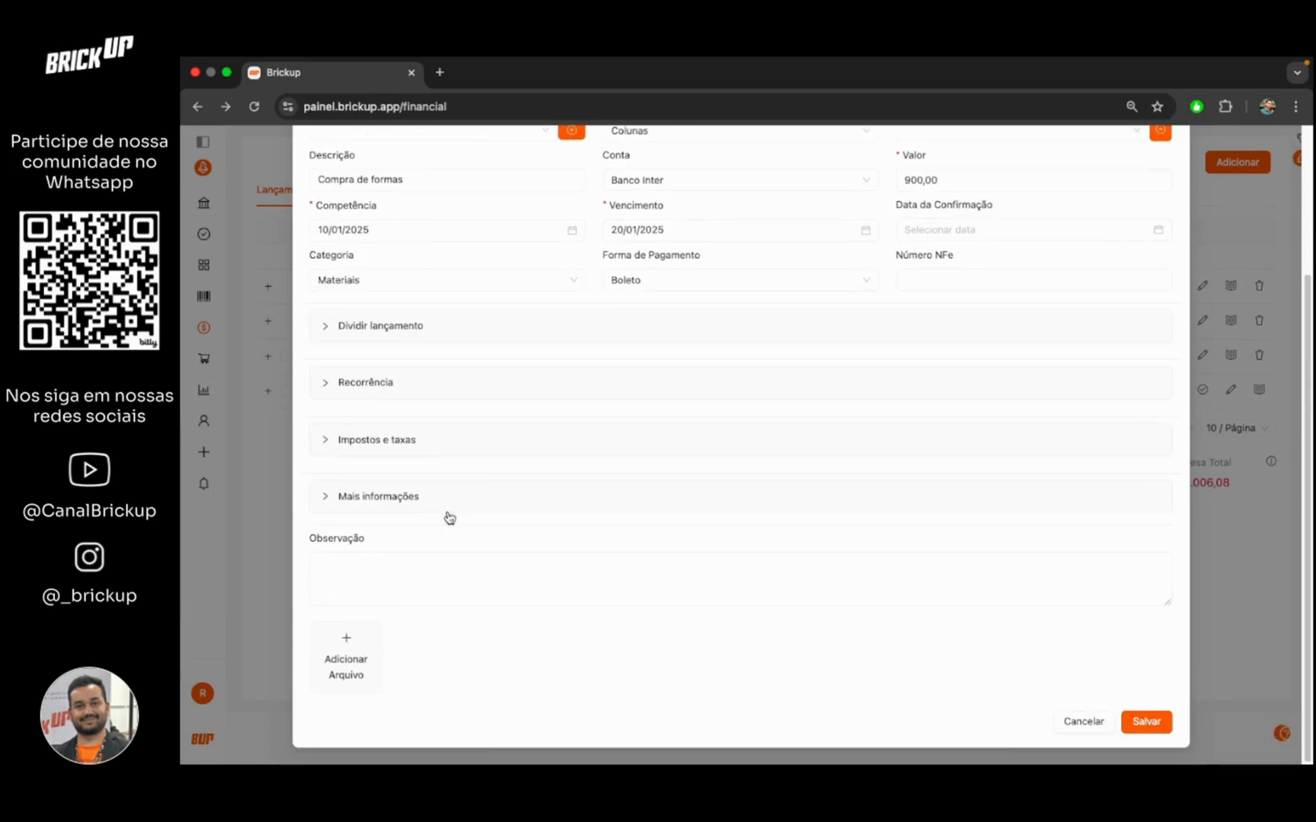
click(370, 580)
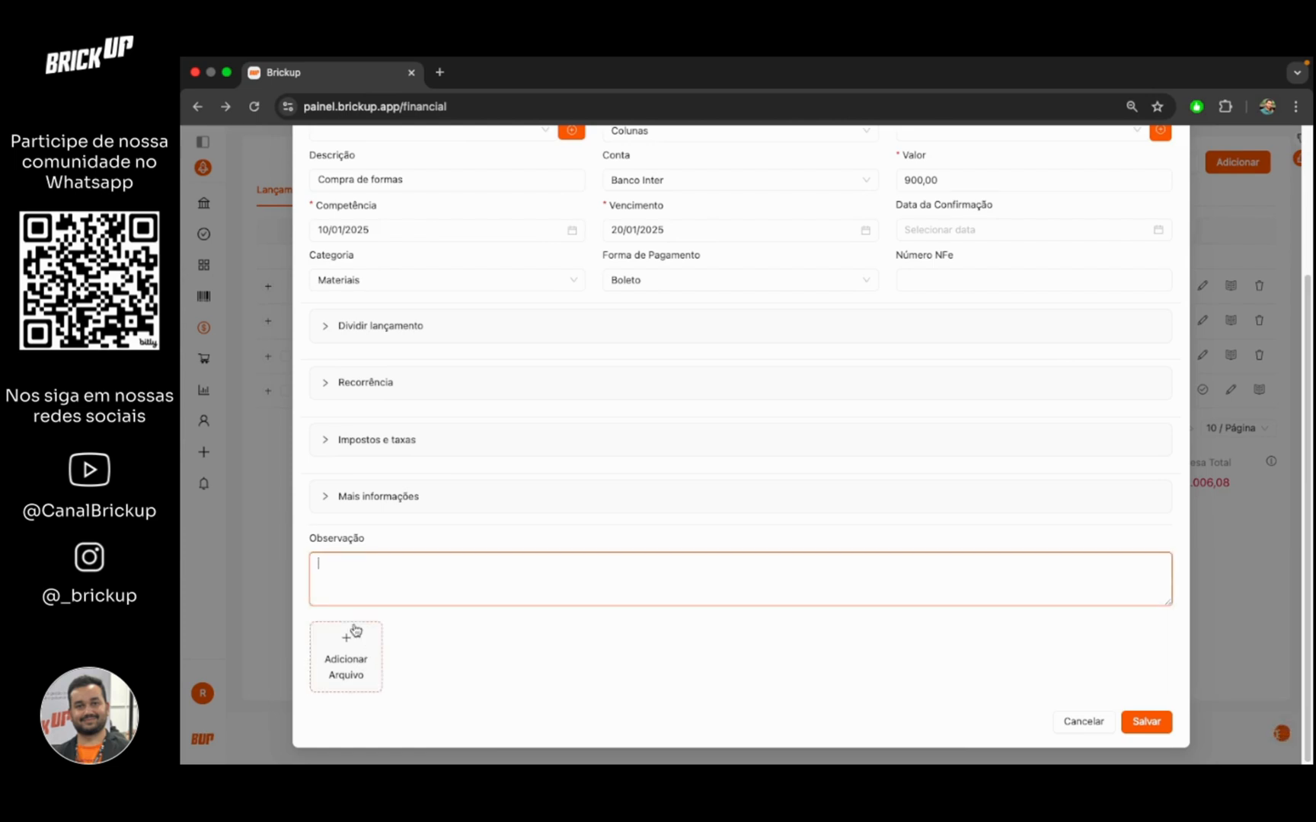
scroll(355, 631, up, 3)
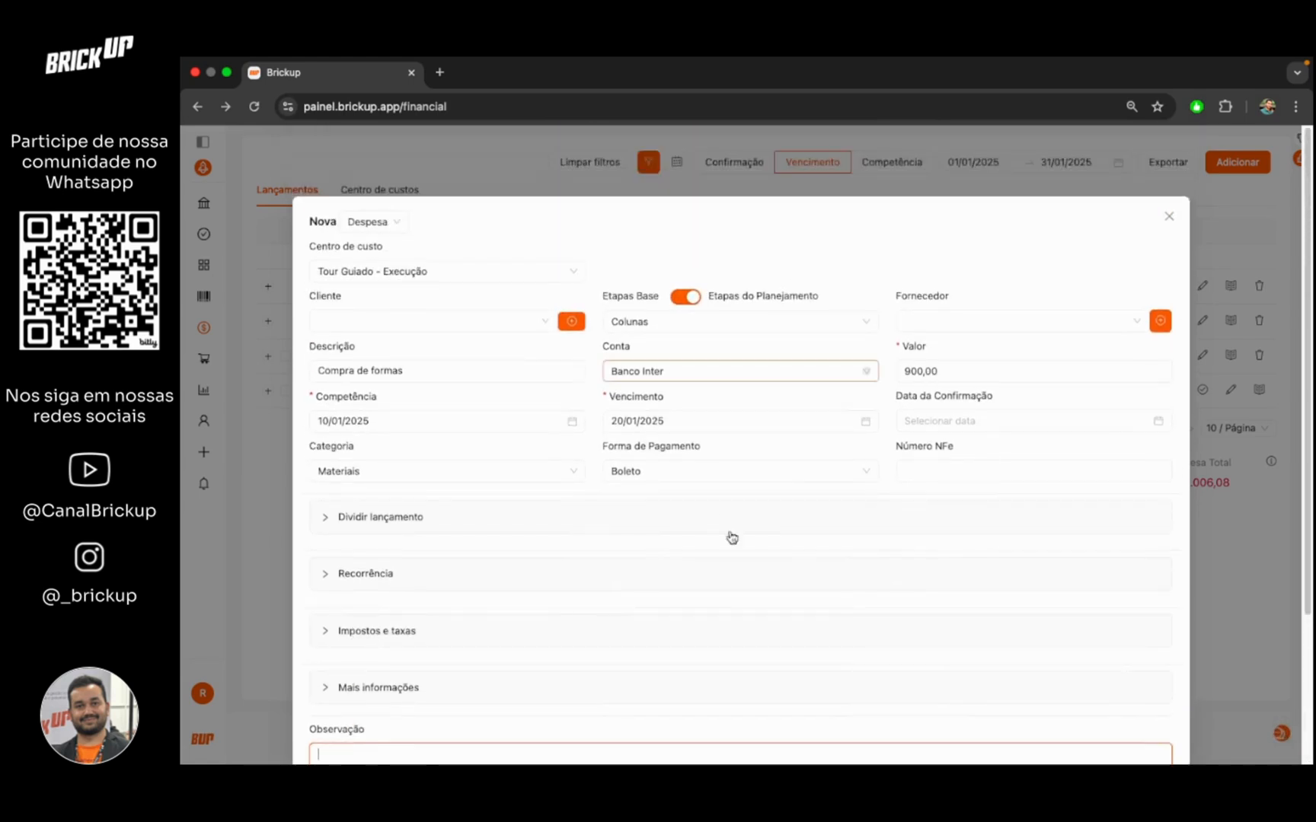
scroll(733, 538, down, 3)
click(1146, 722)
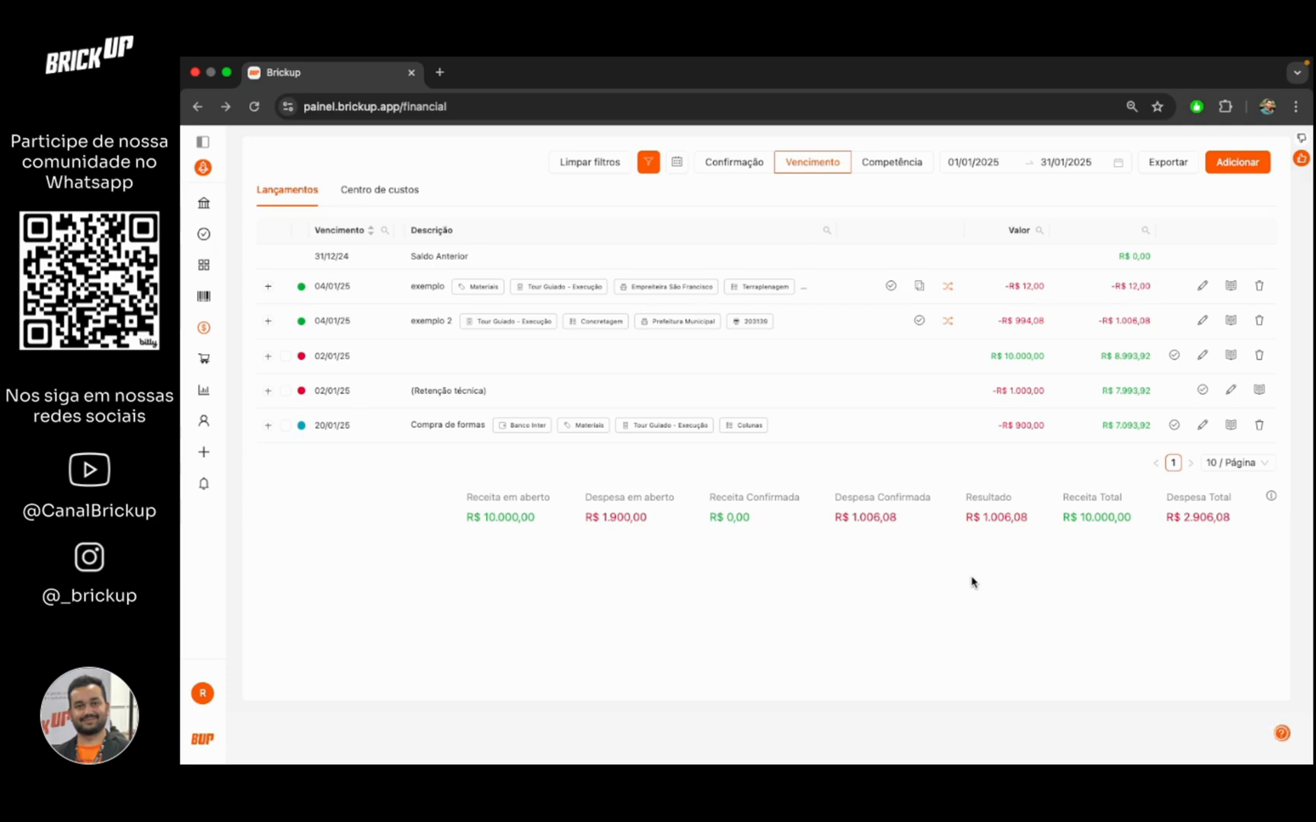
Step: Start a new expense with cost centre Tour Guiado - Execução, planning stage Infraestrutura and supplier Empreiteira São Francisco
click(1226, 163)
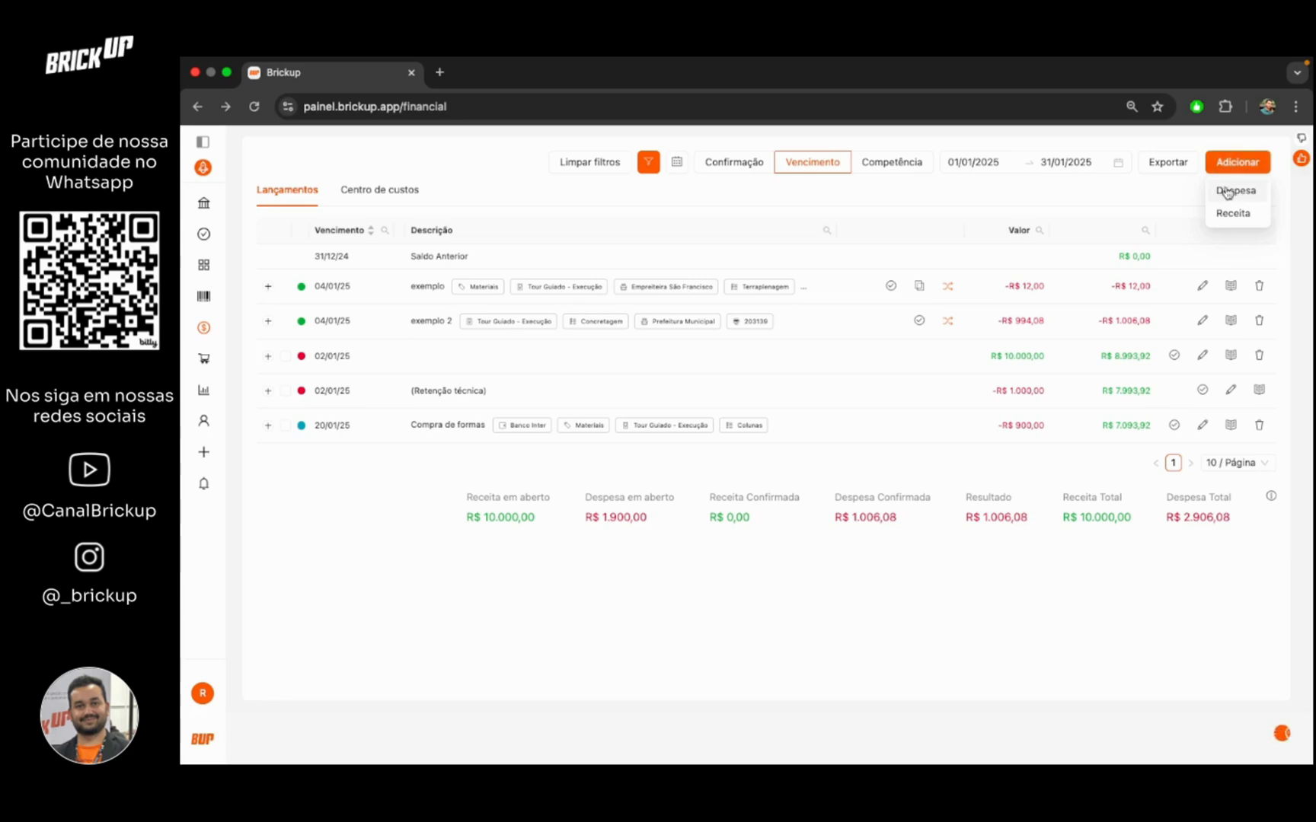
click(1226, 192)
click(501, 271)
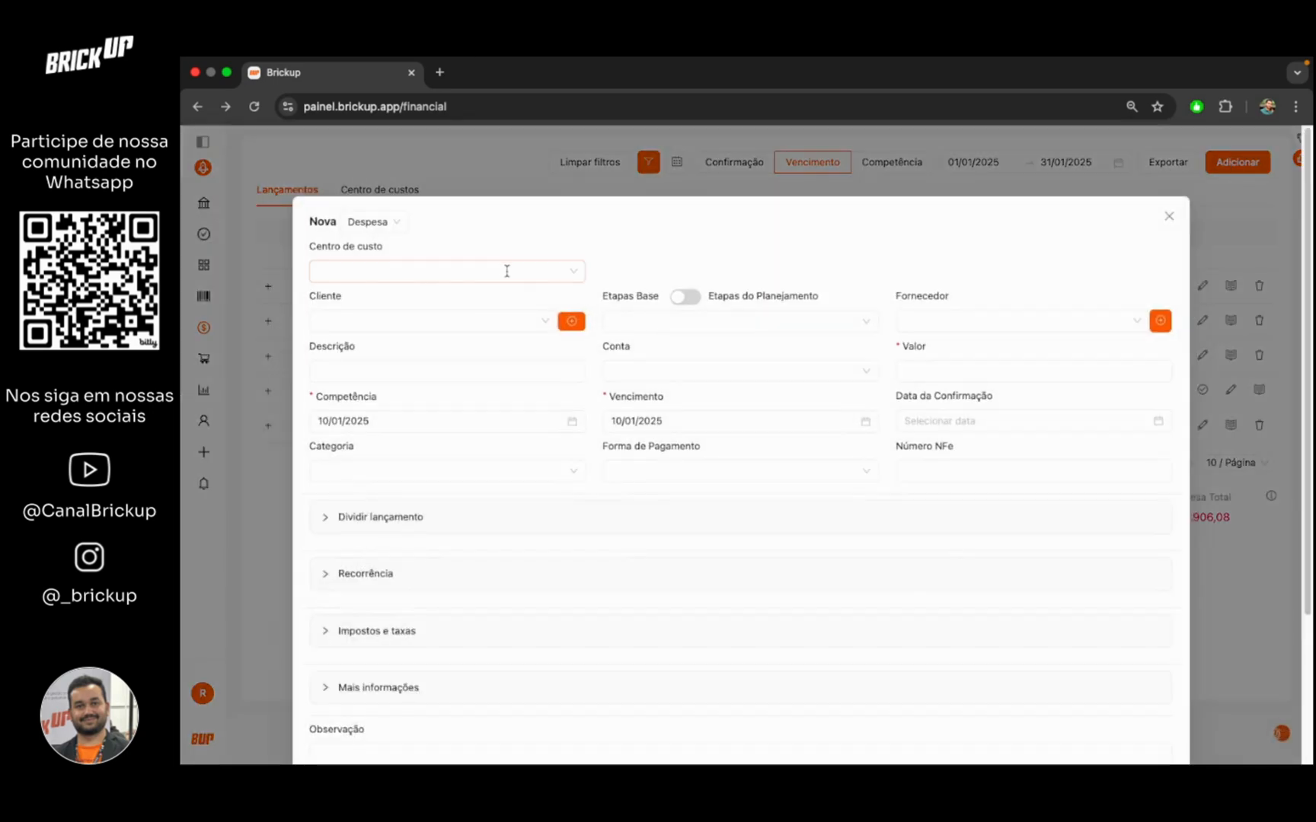
click(391, 321)
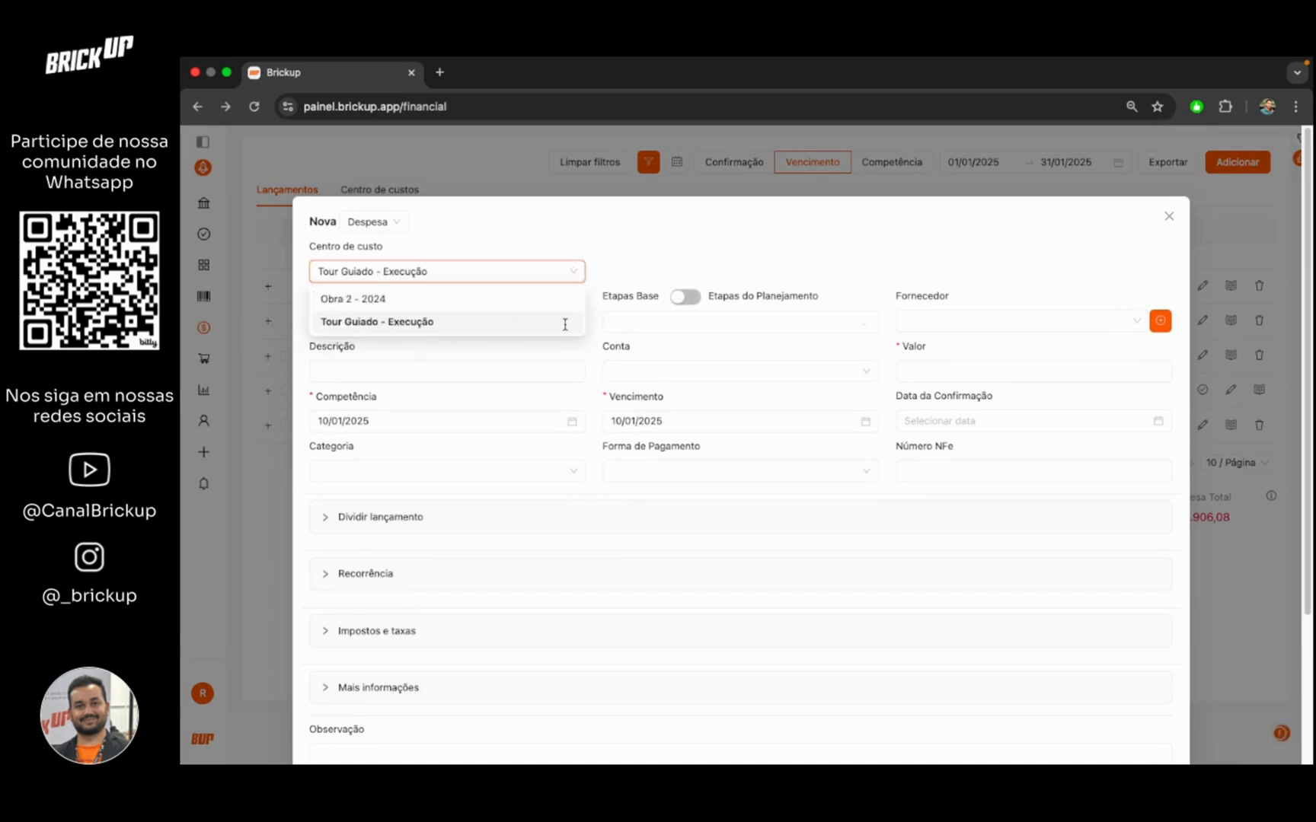
click(646, 324)
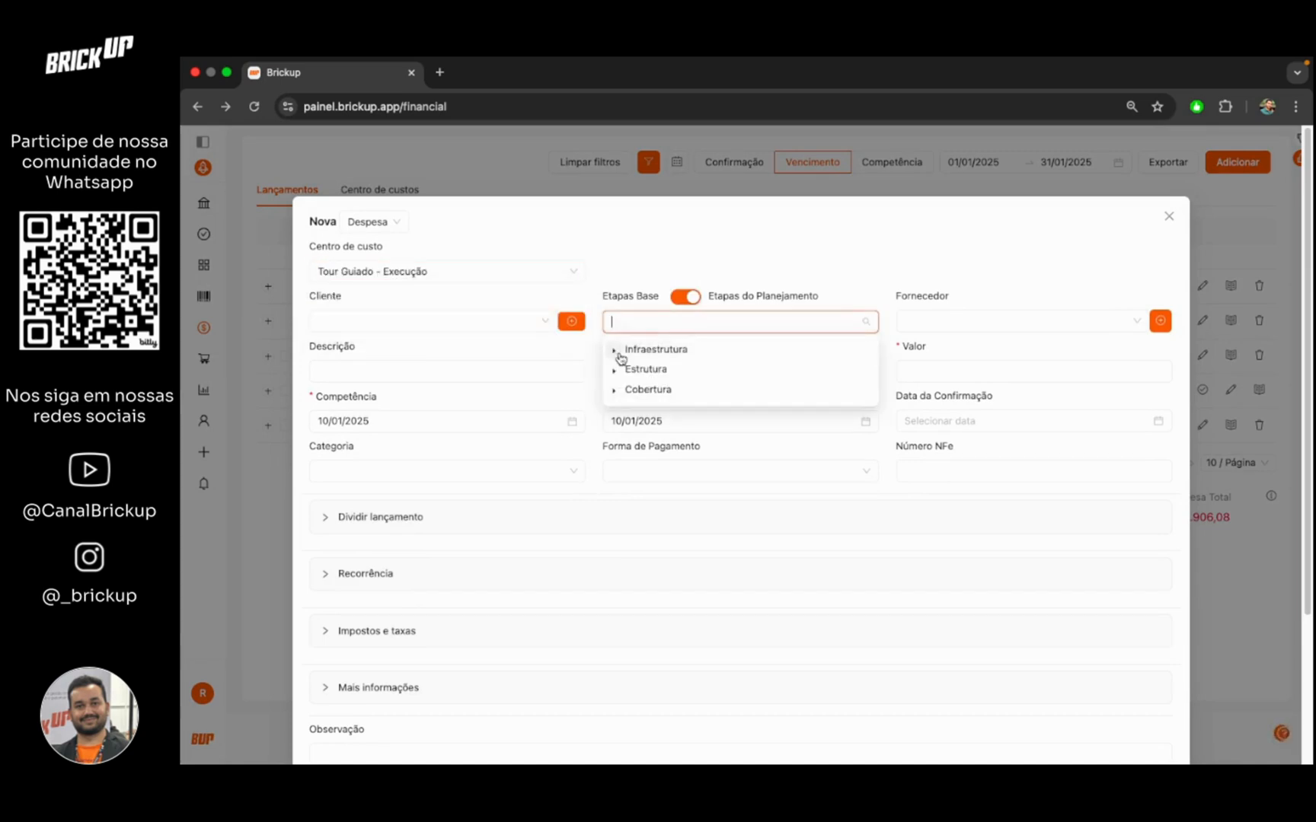
click(633, 351)
click(910, 320)
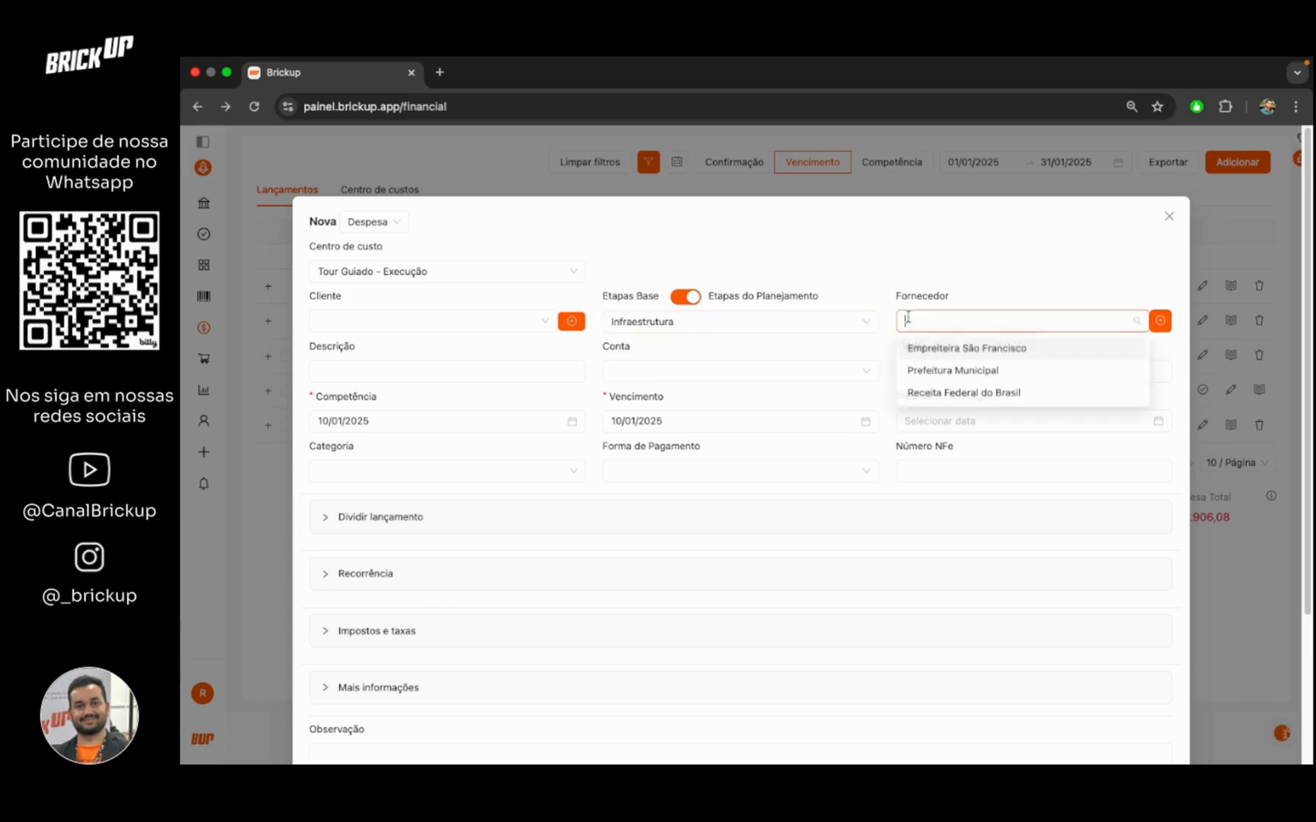
click(917, 356)
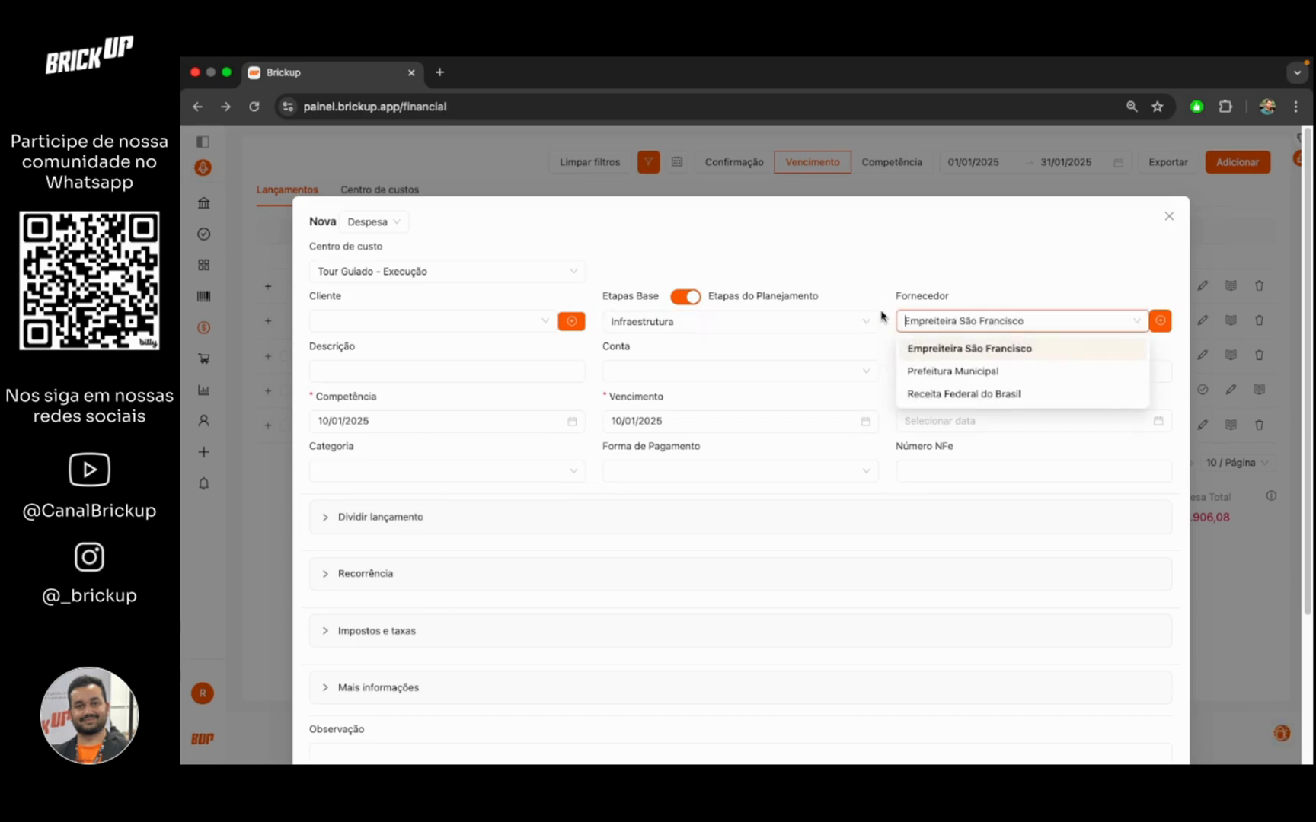
Step: Fill in the expense with the description Pagamento de mão de obra, the account Banco Inter and the value 3000
click(450, 363)
text(Pagam)
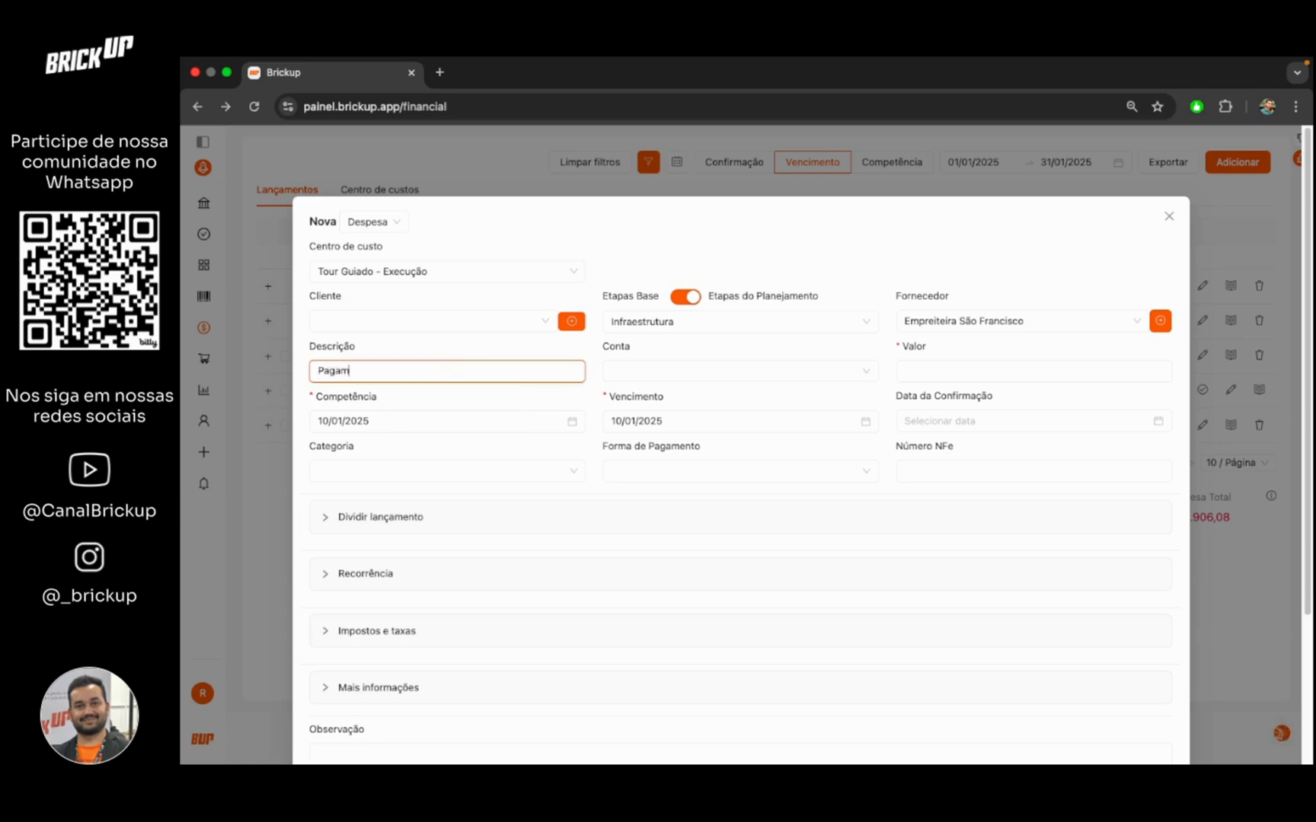
text(ento de mão de obra)
click(621, 377)
click(638, 421)
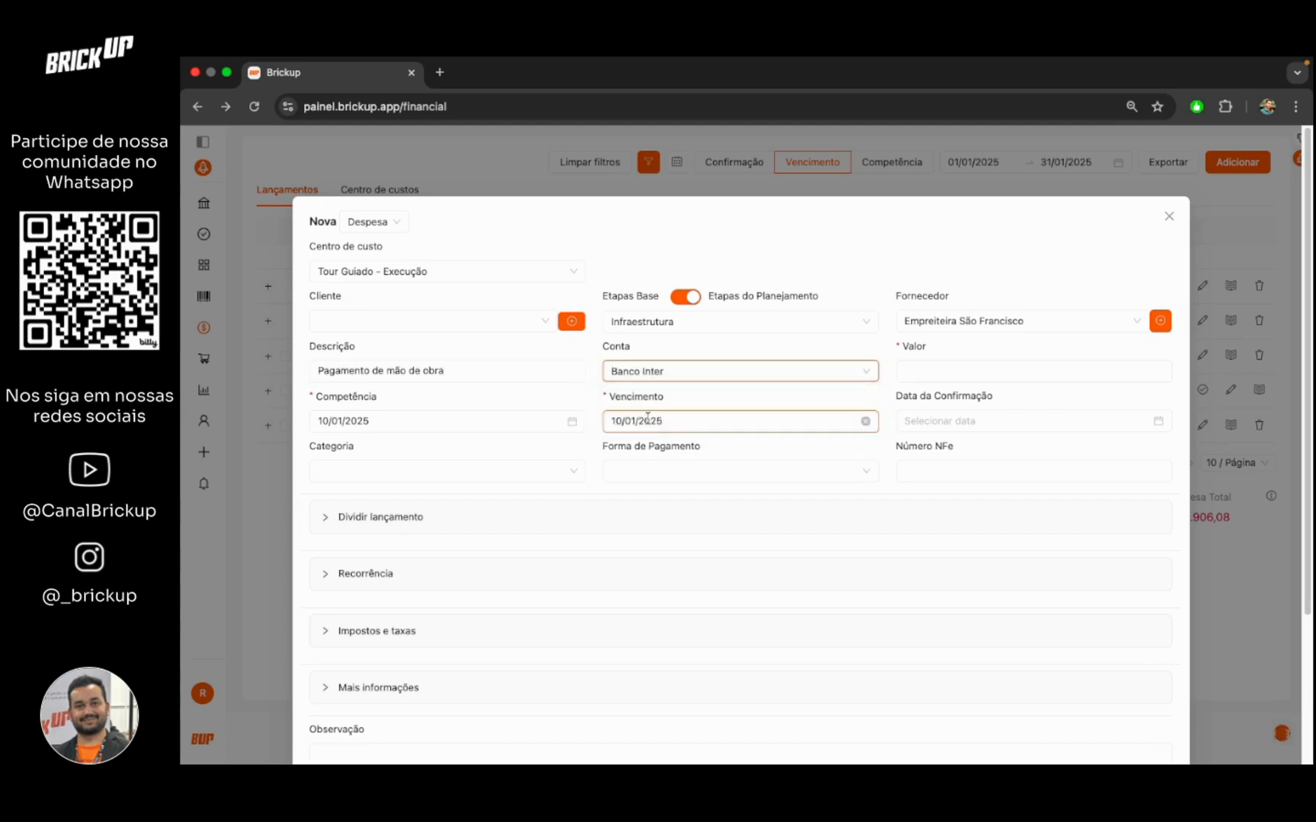
click(942, 377)
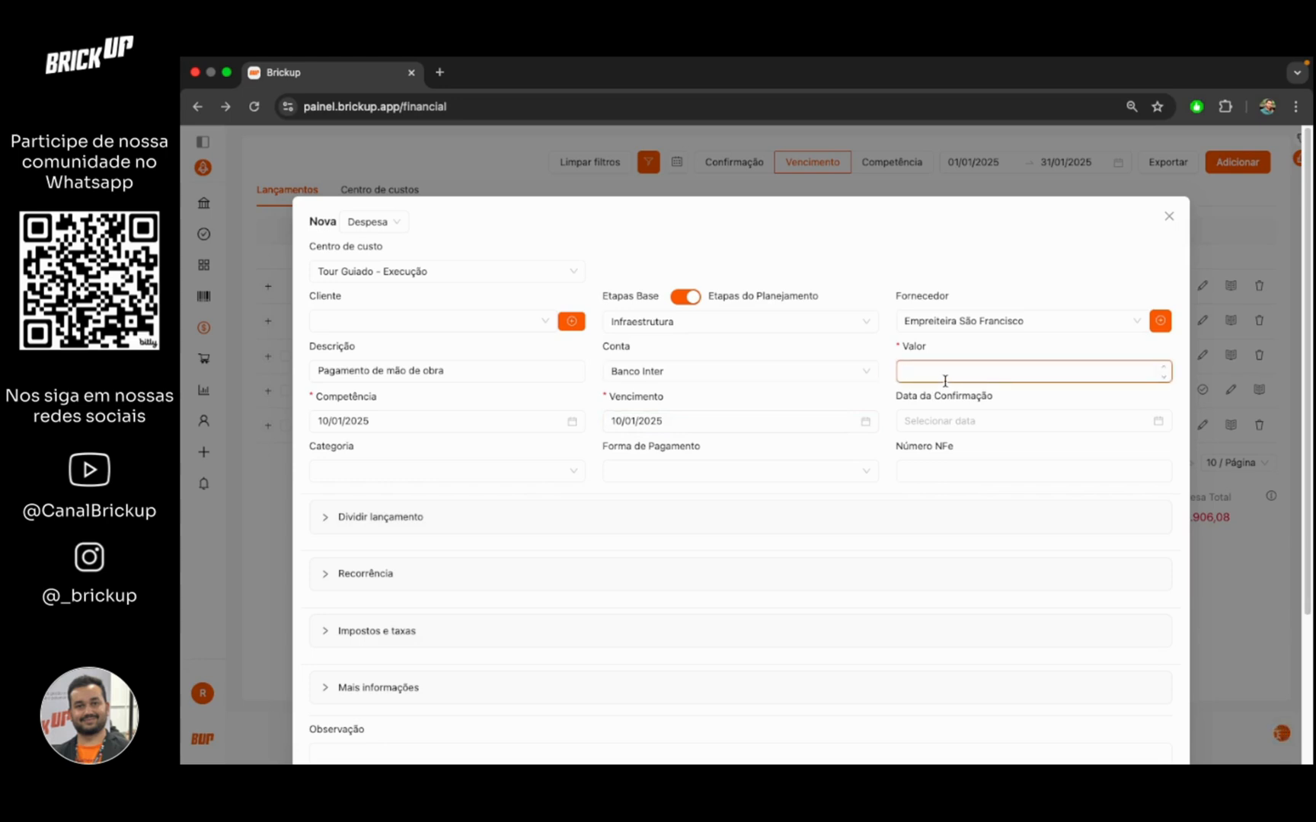
text(3000)
Step: Set the expense's recurrence to Parcelada with Semanal periodicity and 3 installments
scroll(661, 514, down, 1)
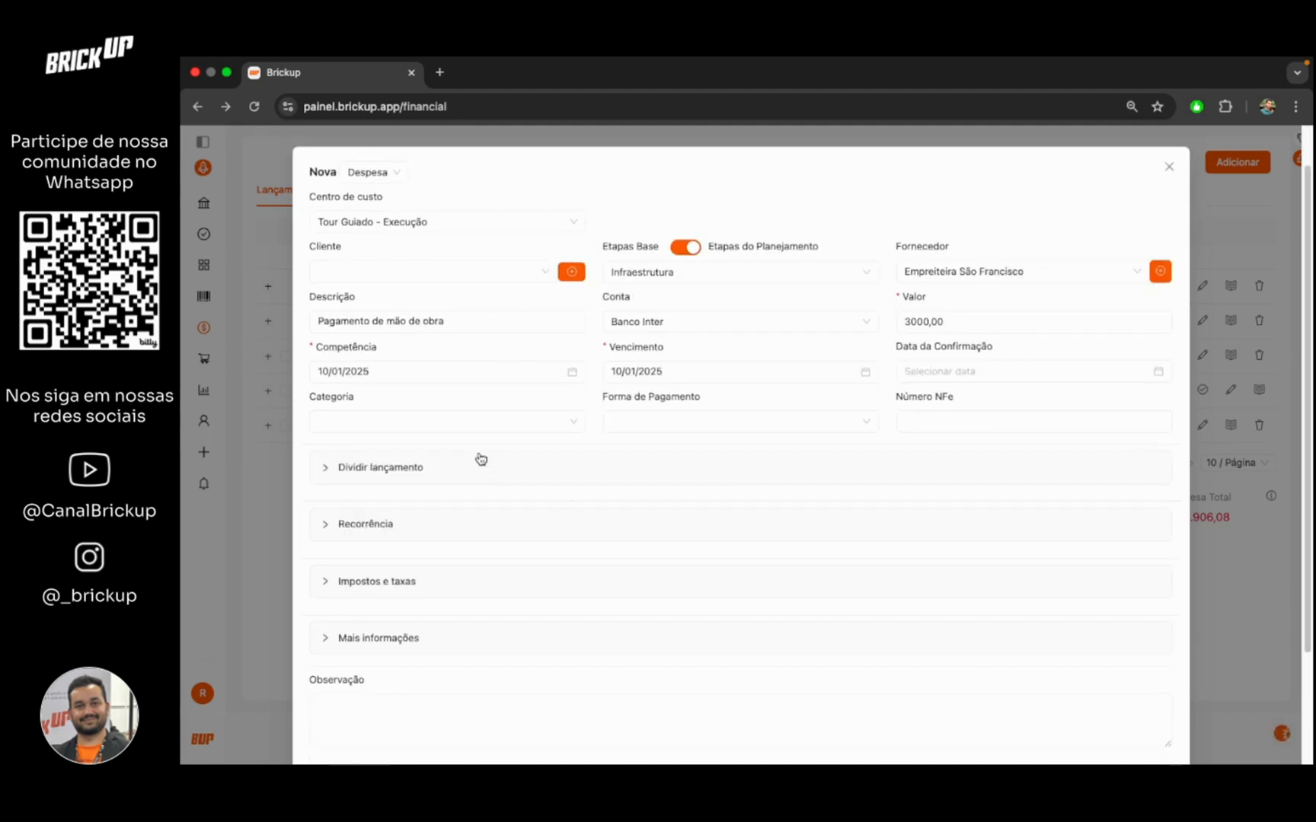
click(327, 527)
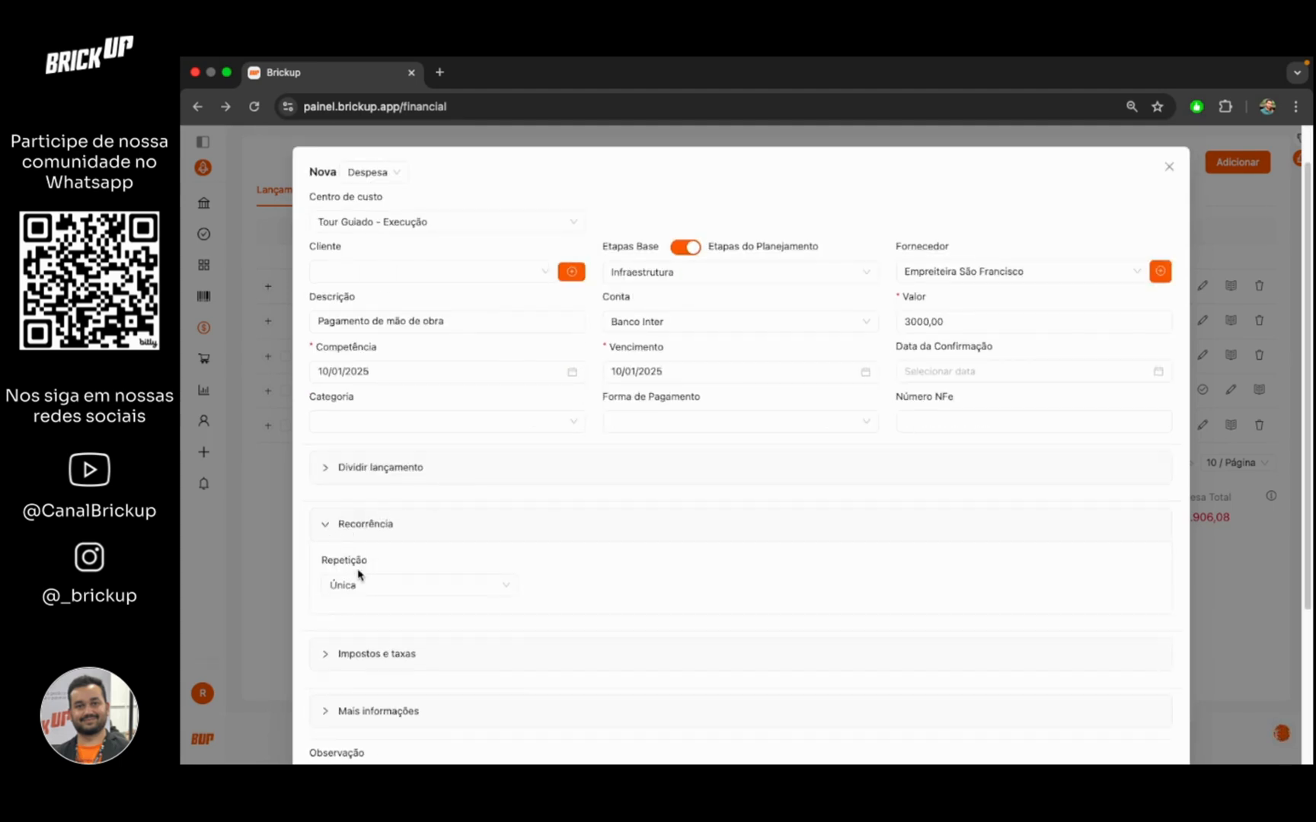
click(365, 586)
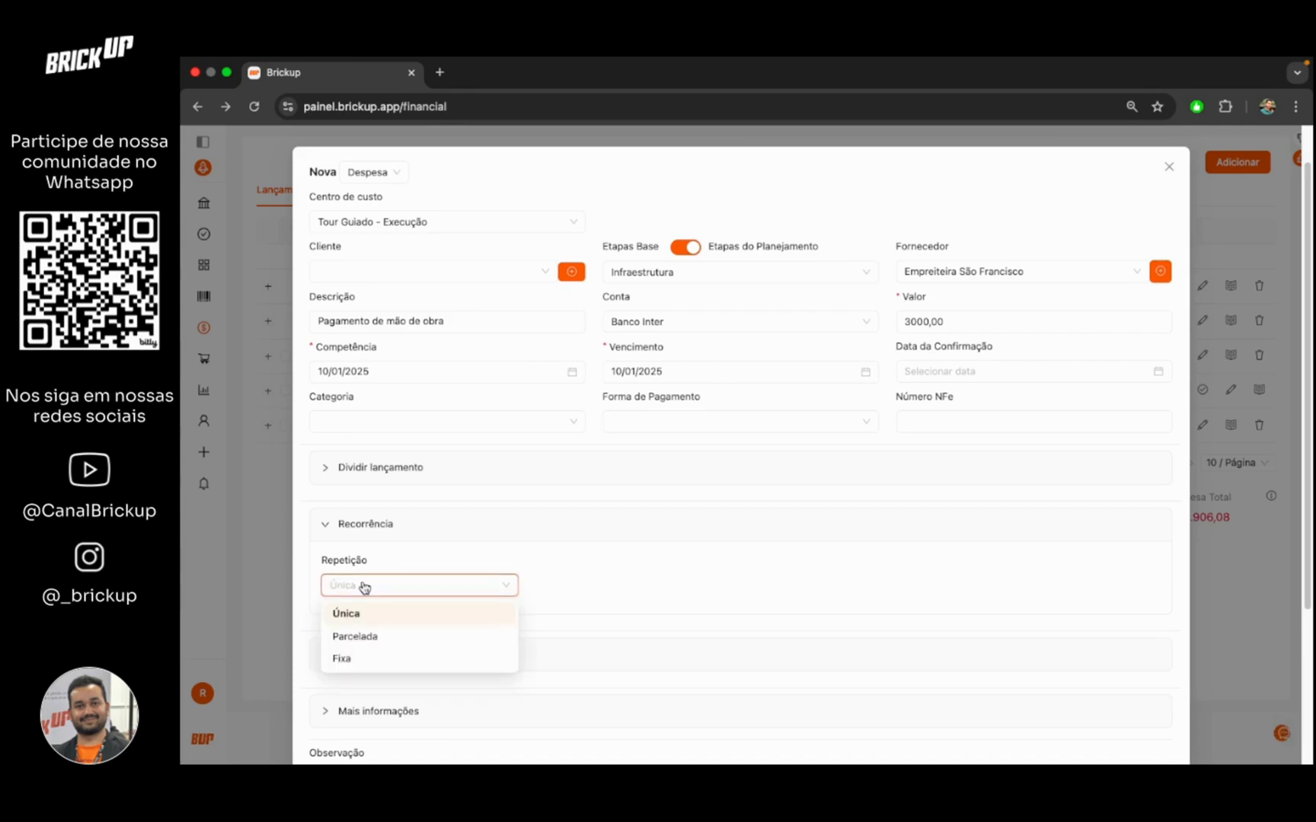
click(361, 637)
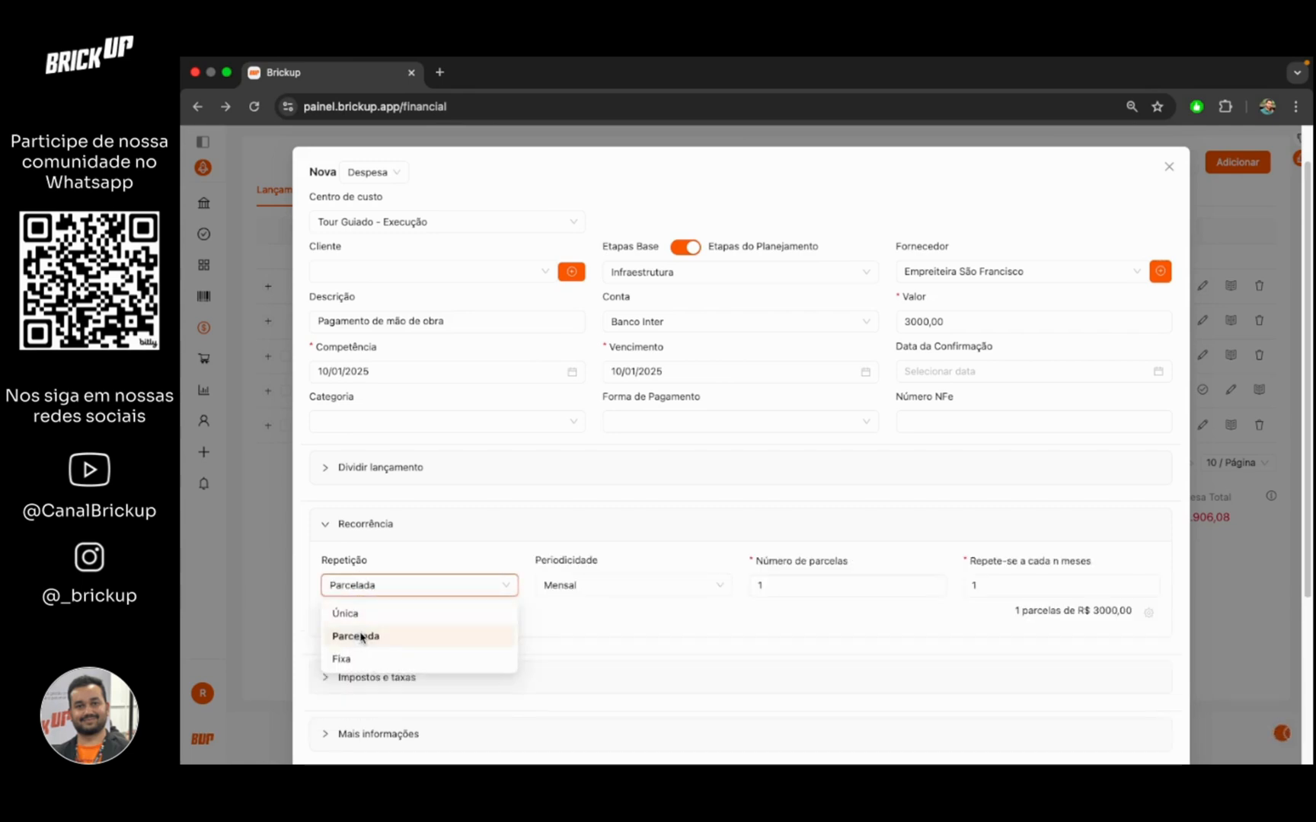
click(548, 590)
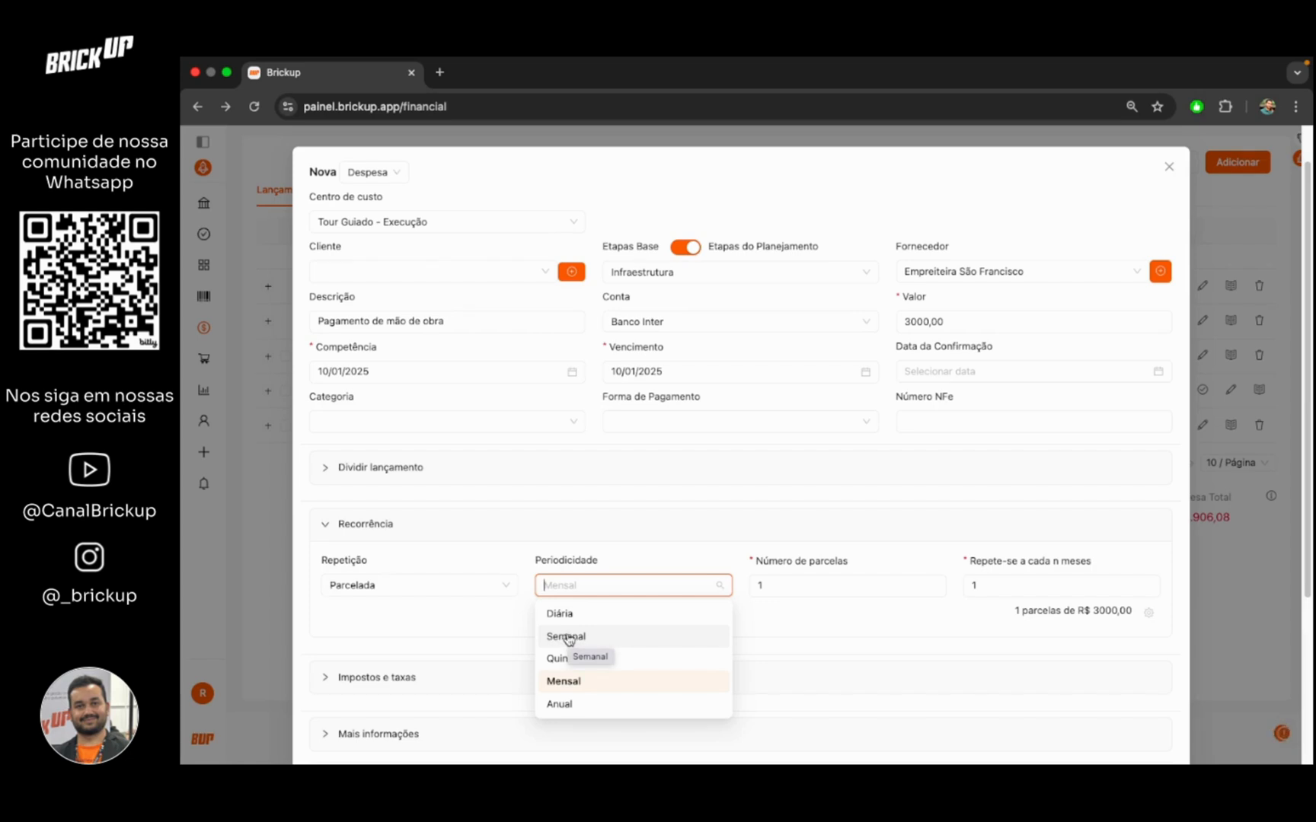
click(567, 638)
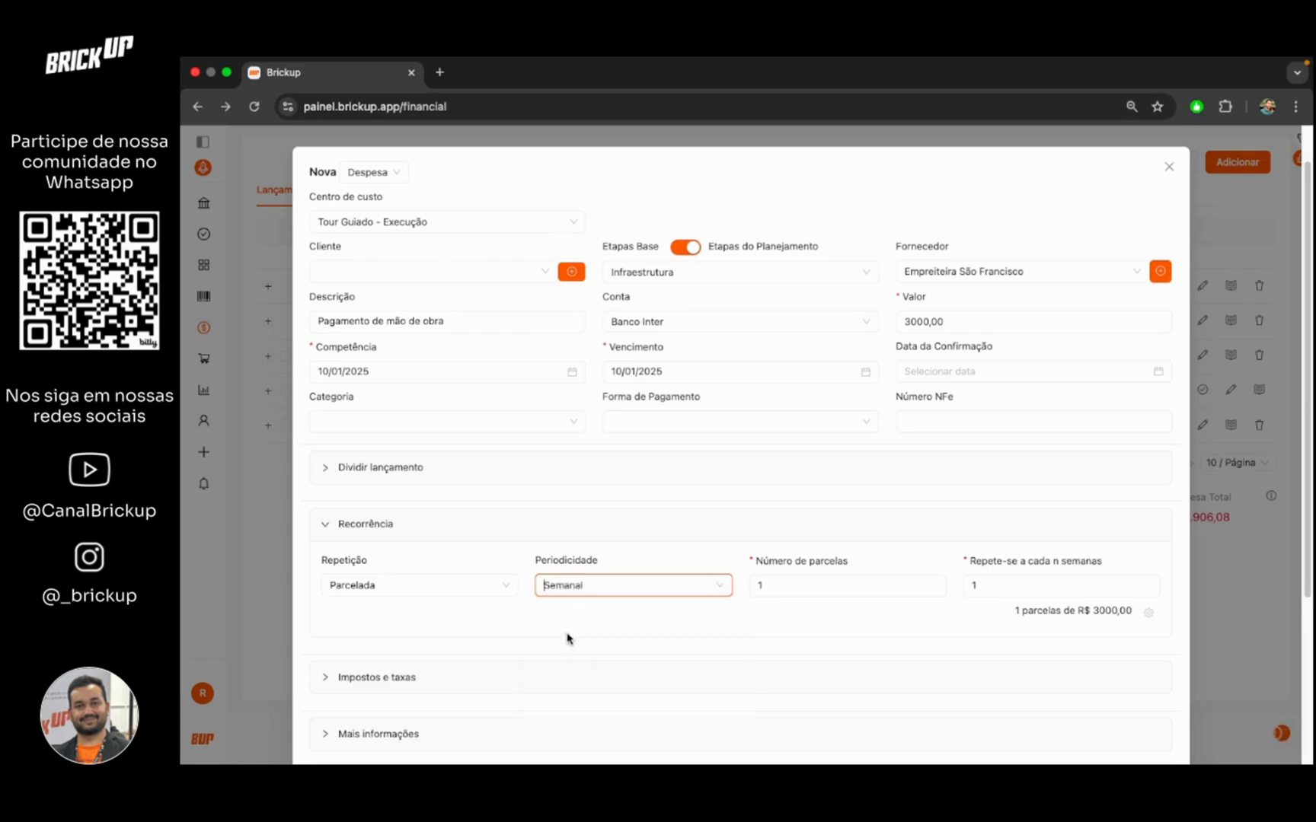
double_click(793, 586)
text(3)
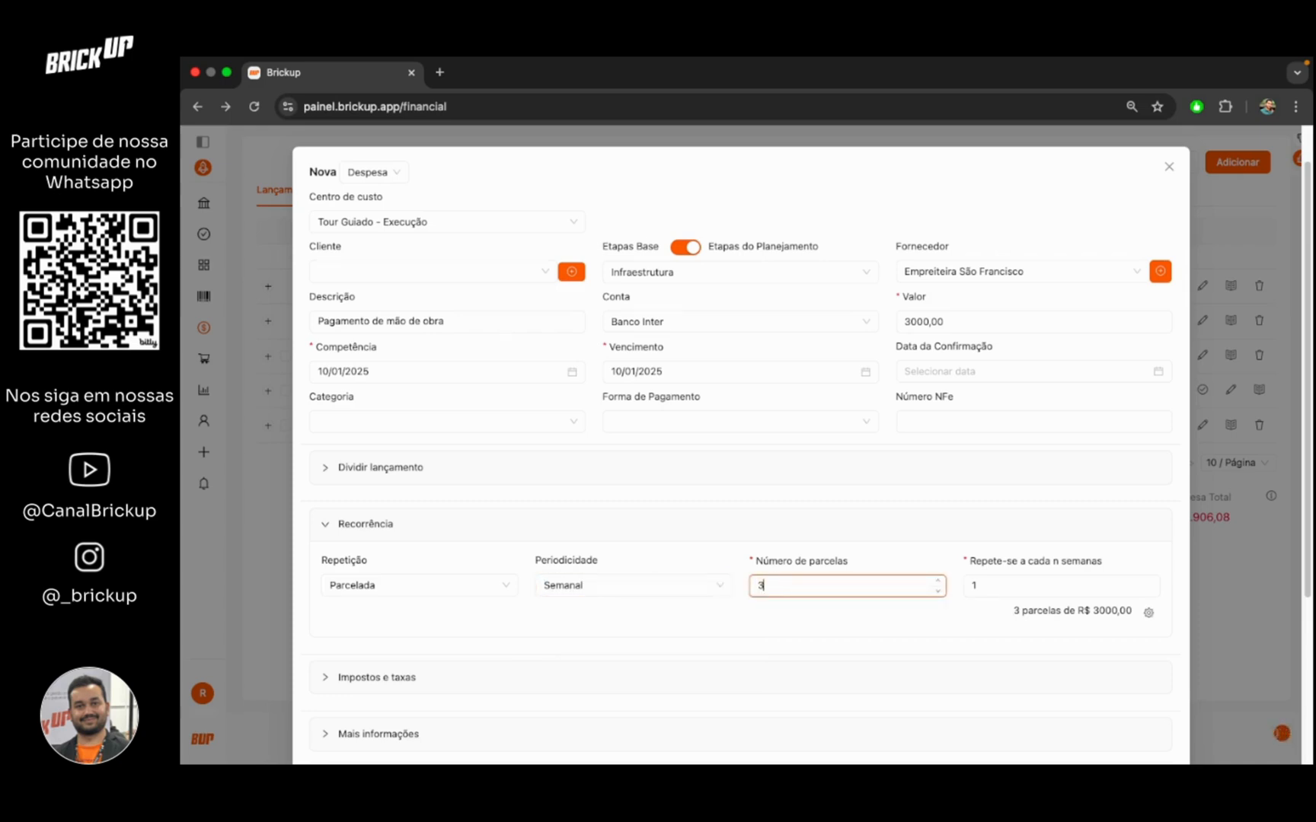
click(987, 582)
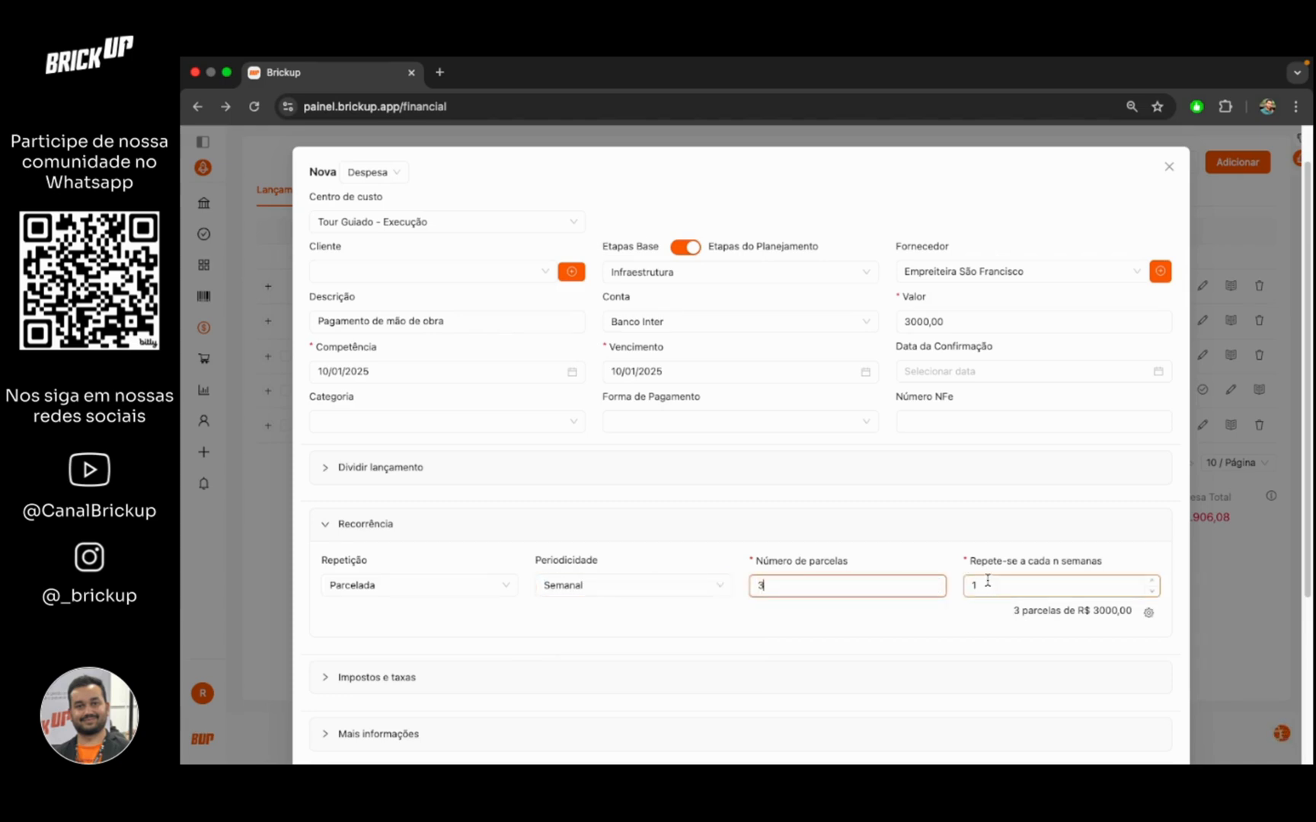
Step: Turn off the fixed installment value, choose 3 parcelas de R$ 1000,00, and save the labour expense
click(1149, 613)
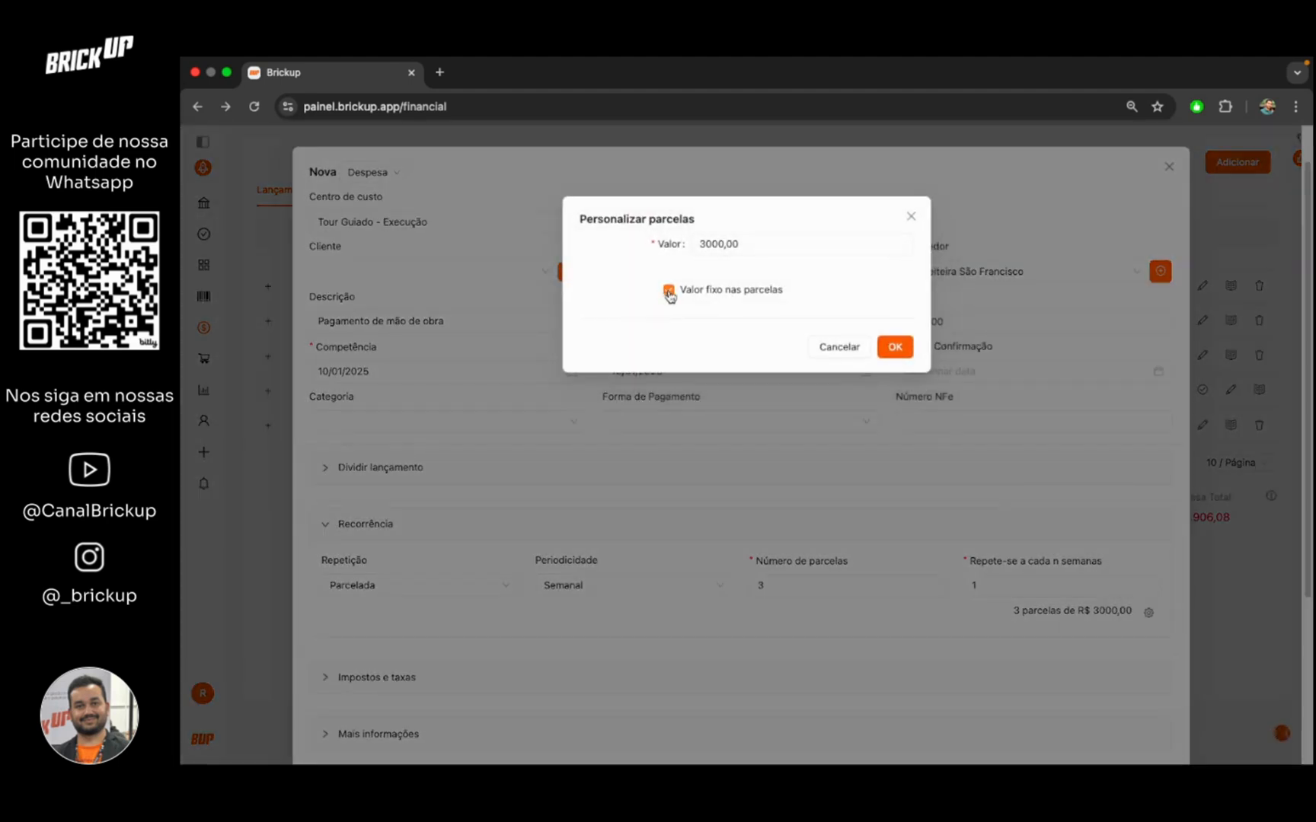
click(670, 291)
click(734, 335)
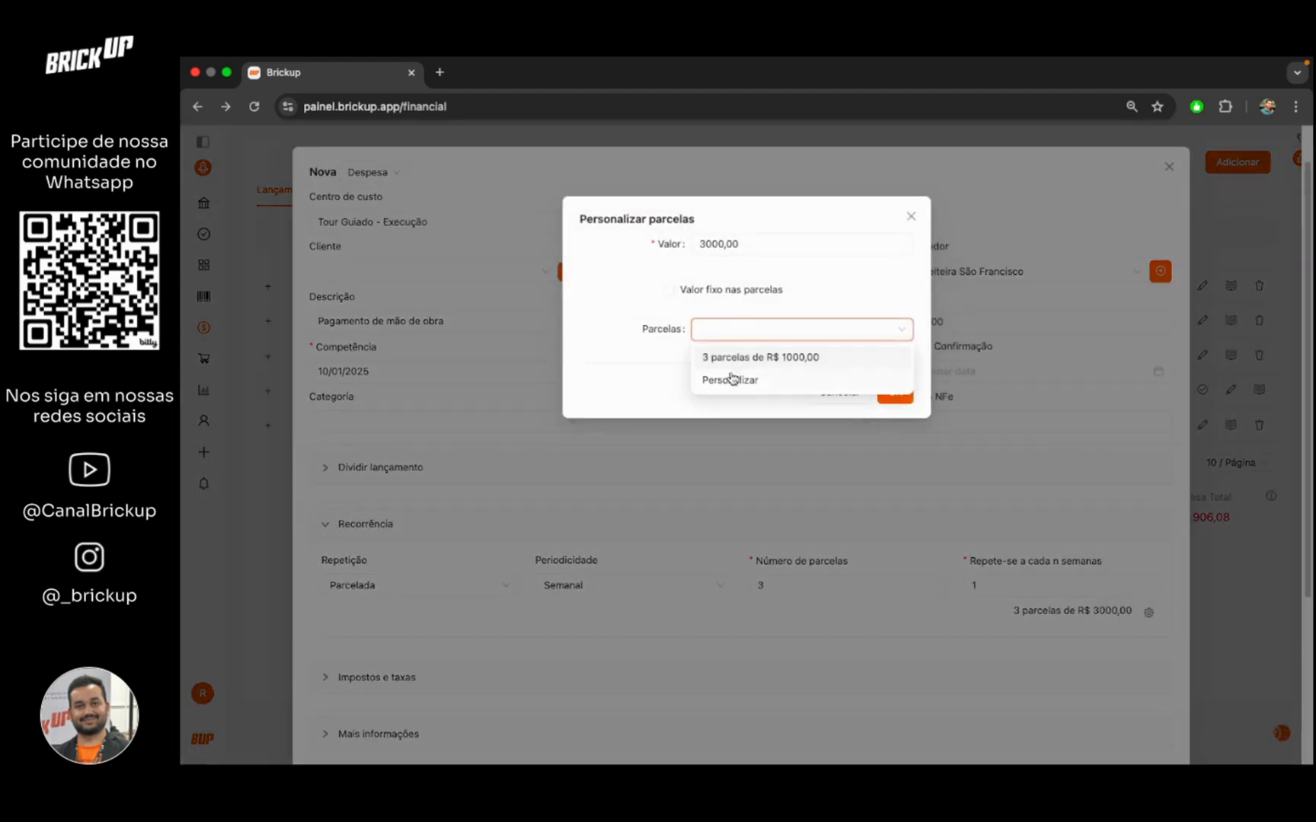
click(733, 357)
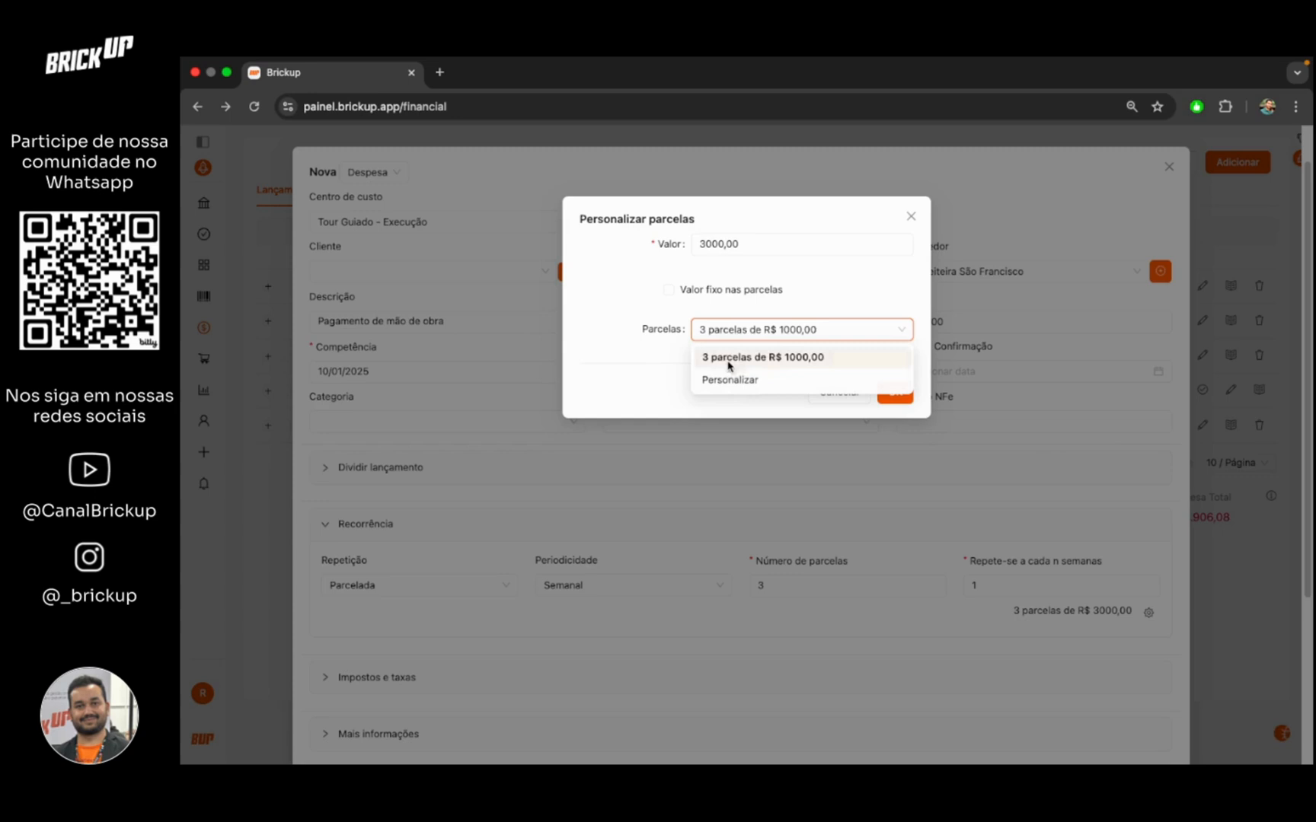
click(886, 393)
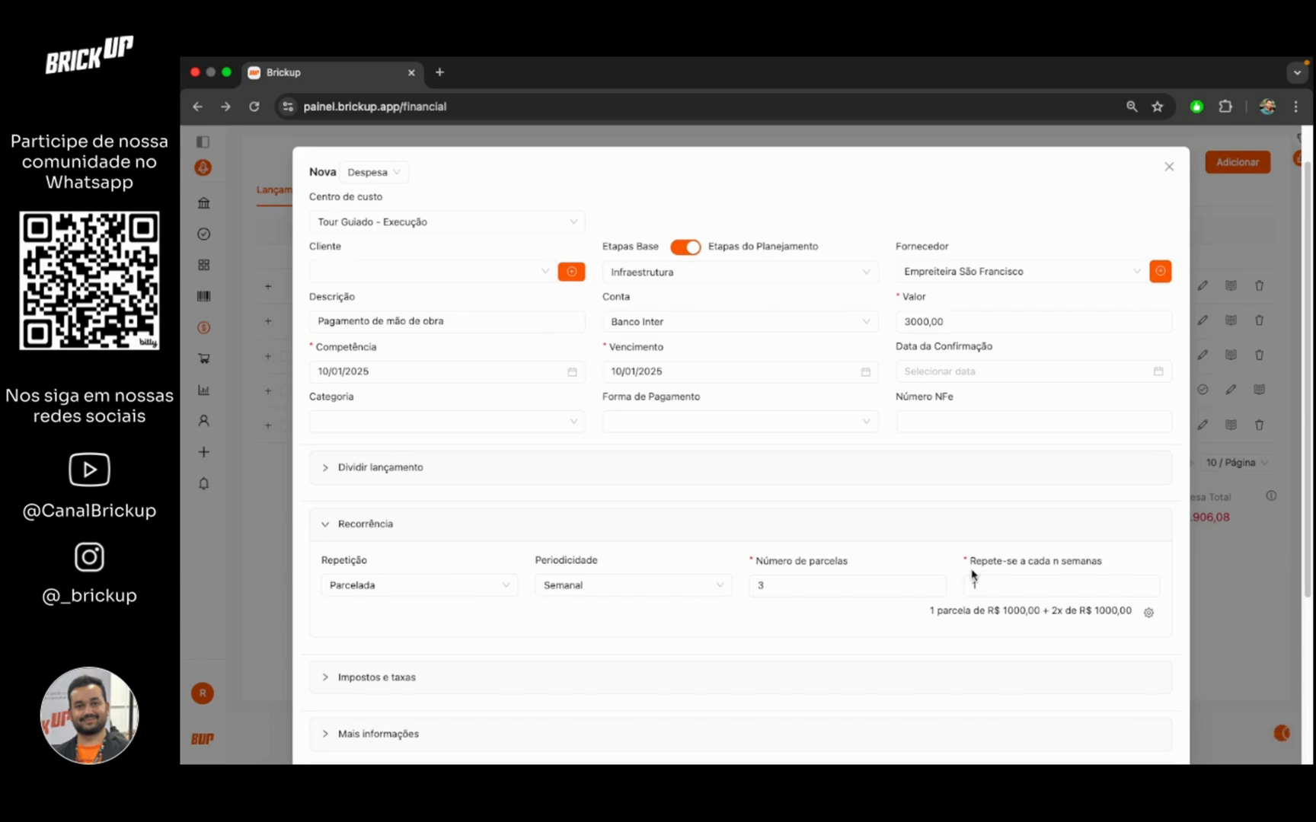
scroll(975, 575, down, 5)
click(1146, 723)
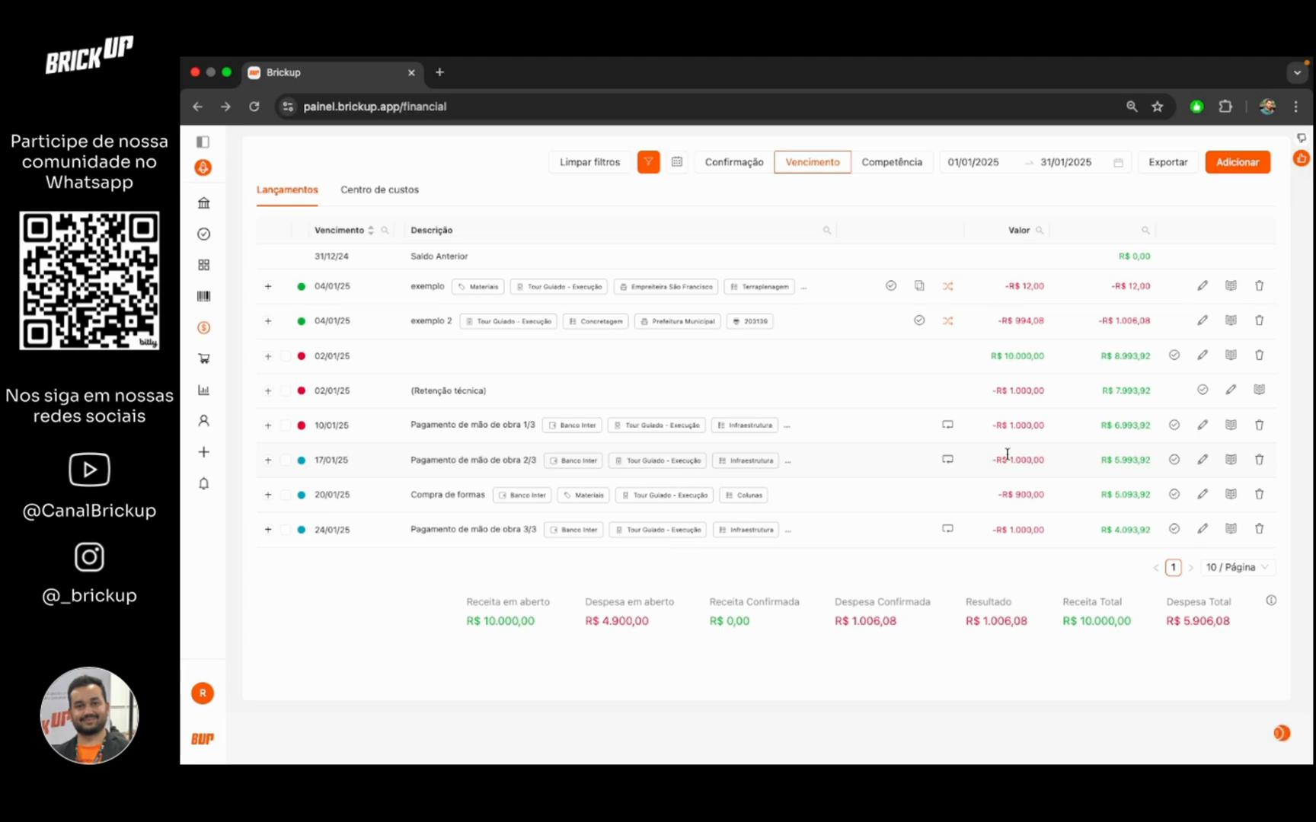
Step: Try the Fixa repetition on a new expense, check its periodicity options, and close the form without saving
click(1225, 173)
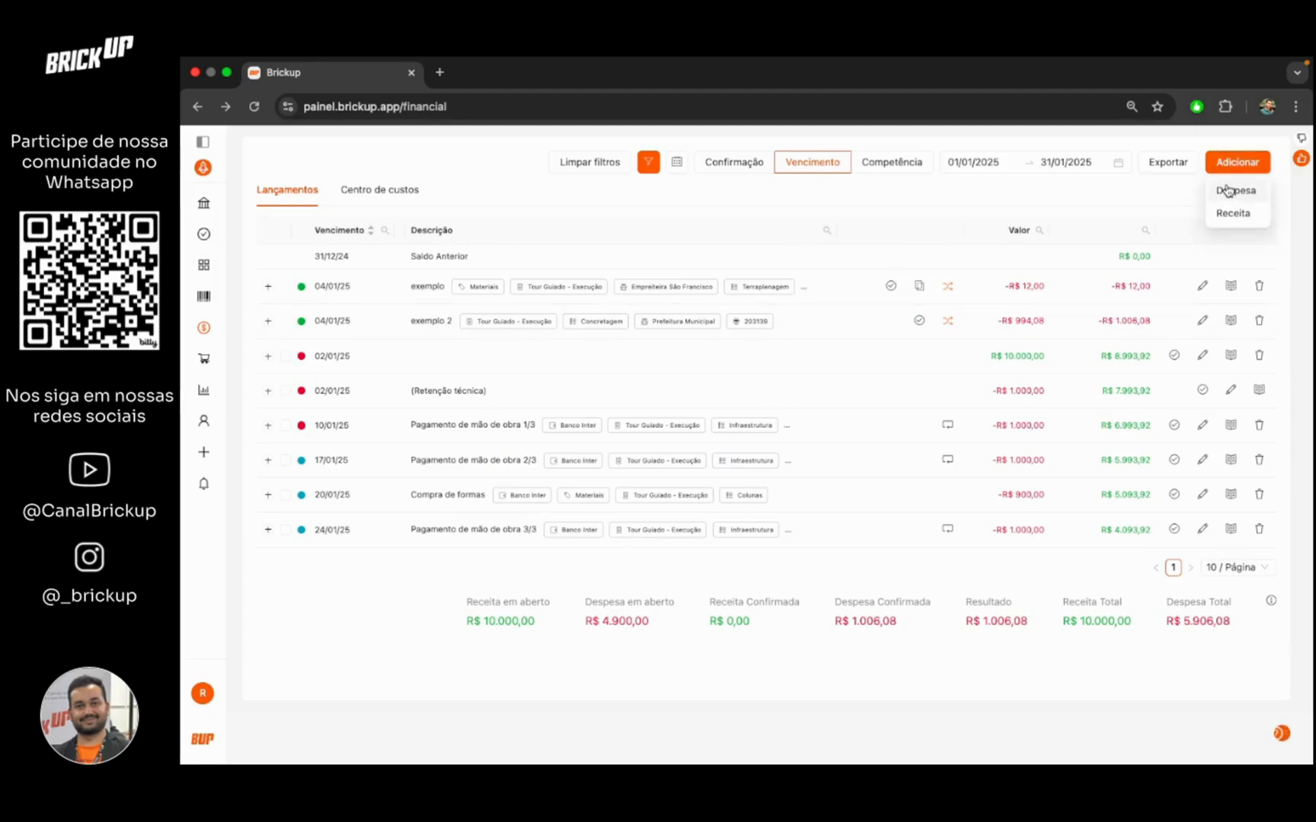
click(1228, 190)
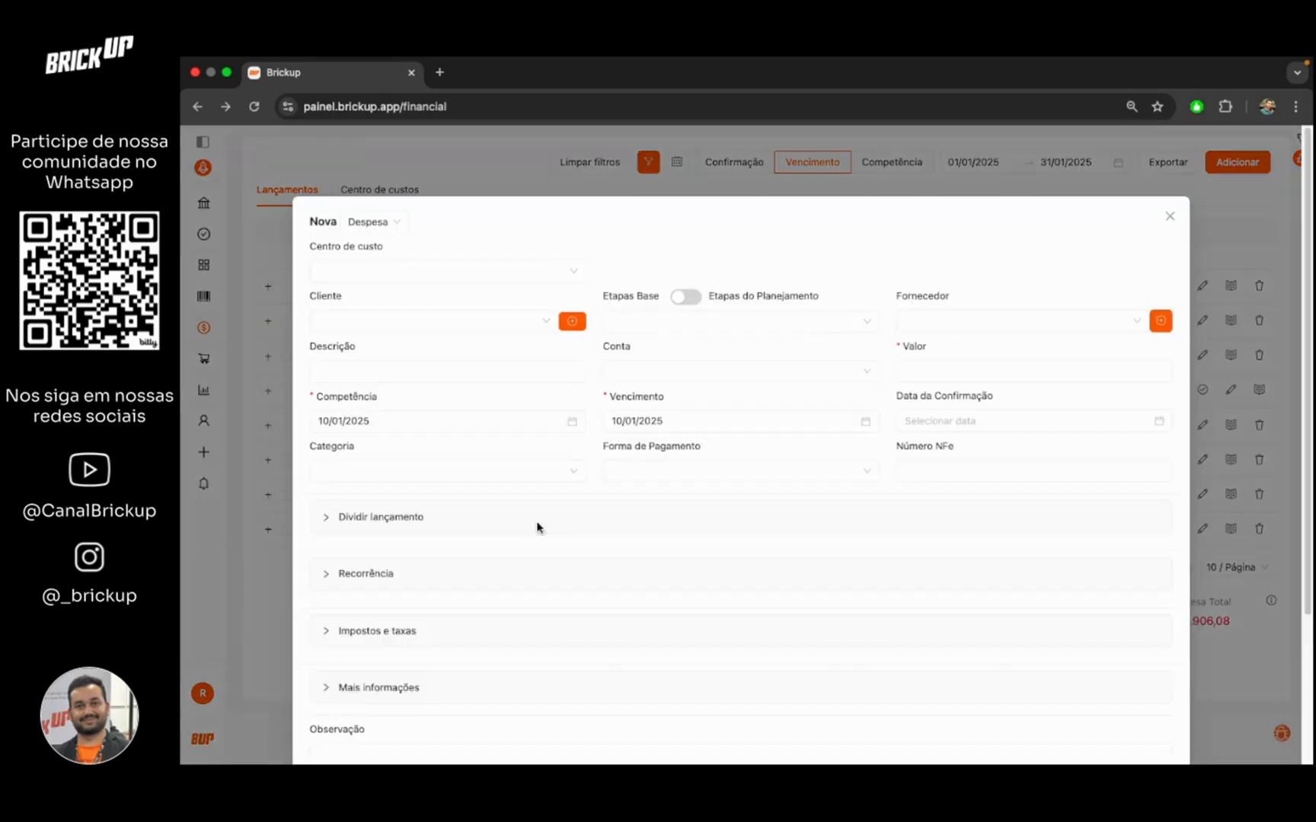
scroll(457, 527, down, 3)
click(325, 476)
click(401, 544)
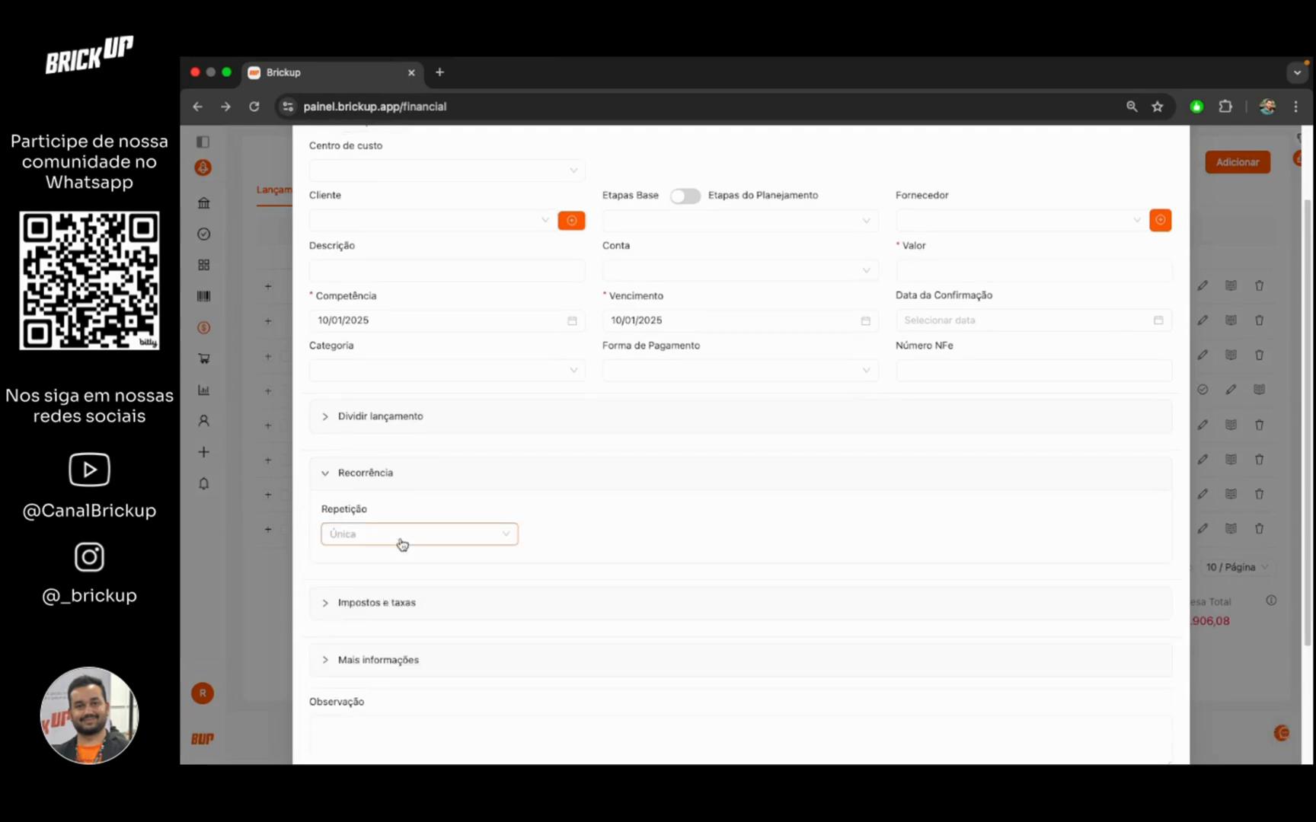
click(359, 607)
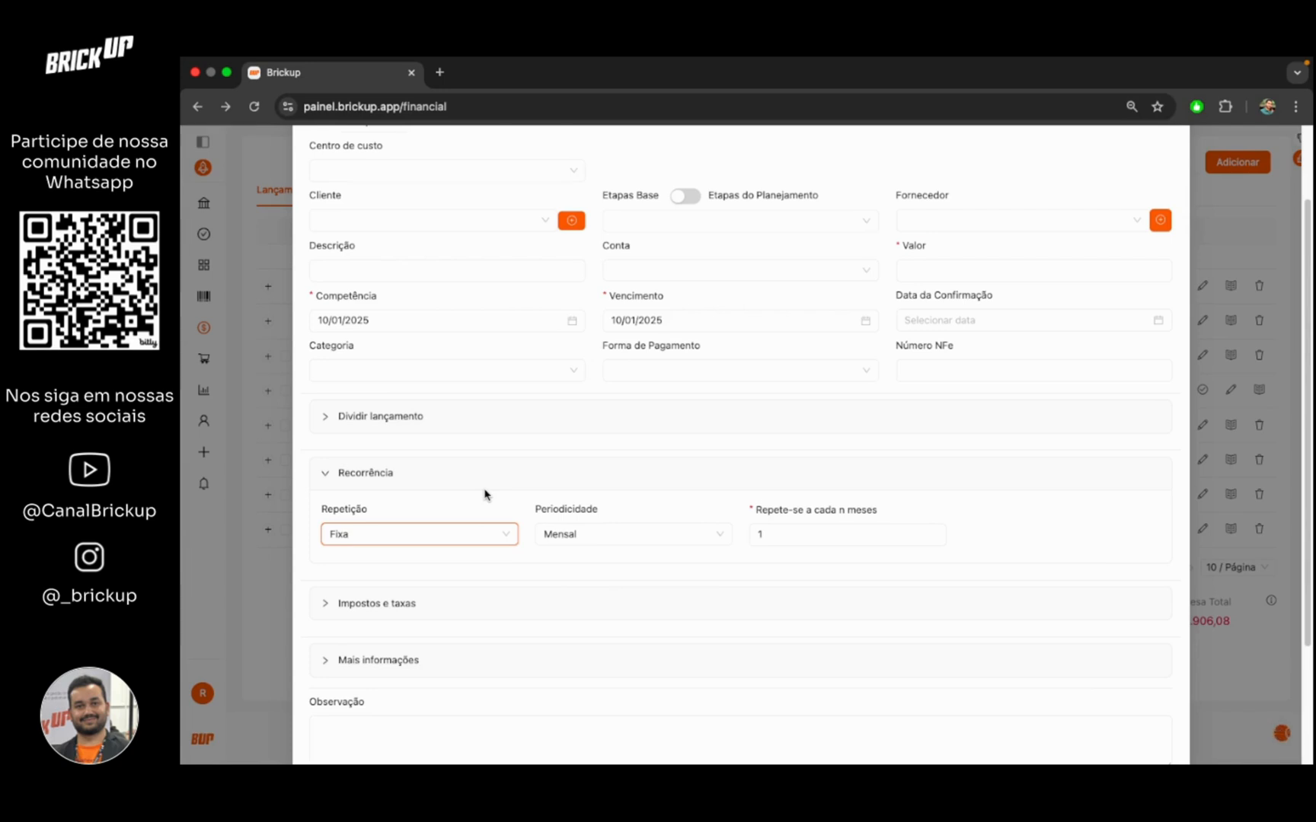
click(622, 538)
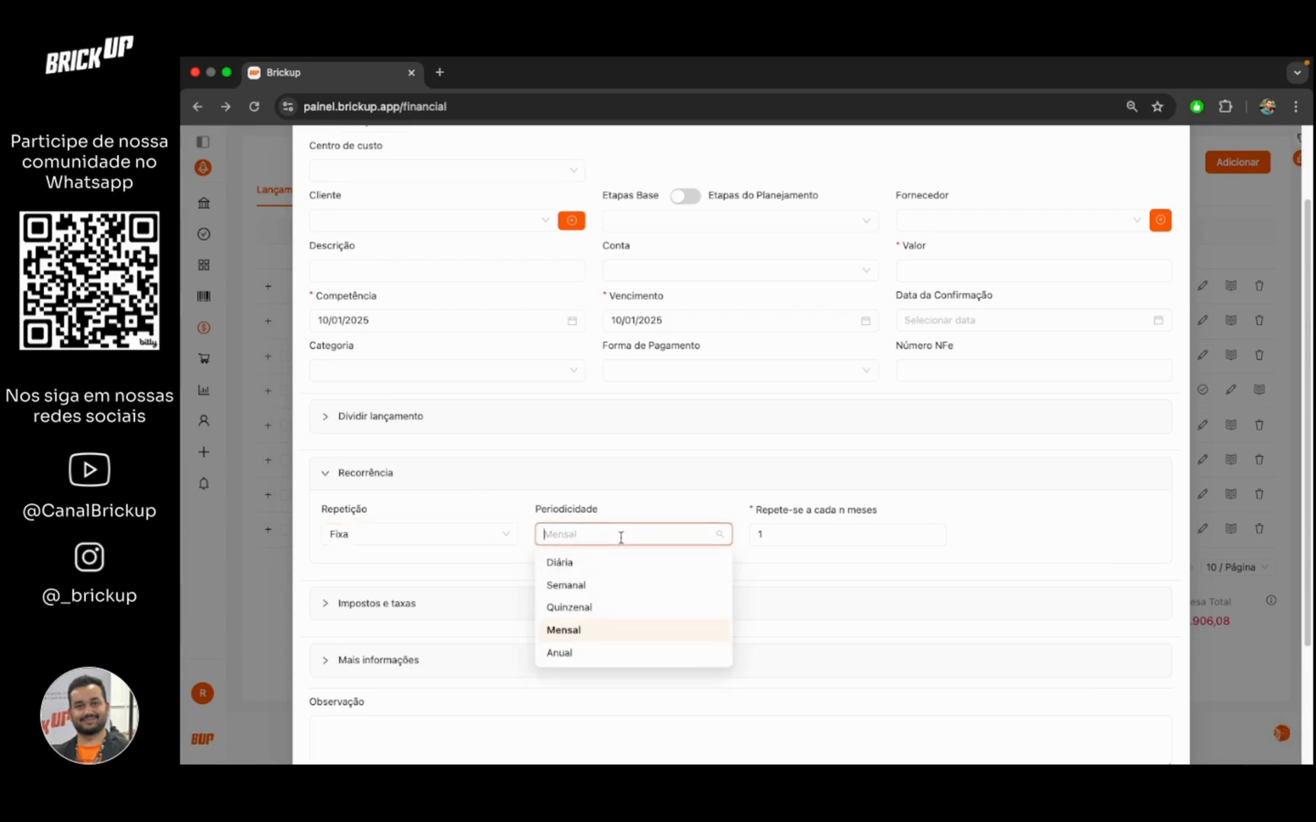
click(645, 505)
scroll(579, 426, up, 1)
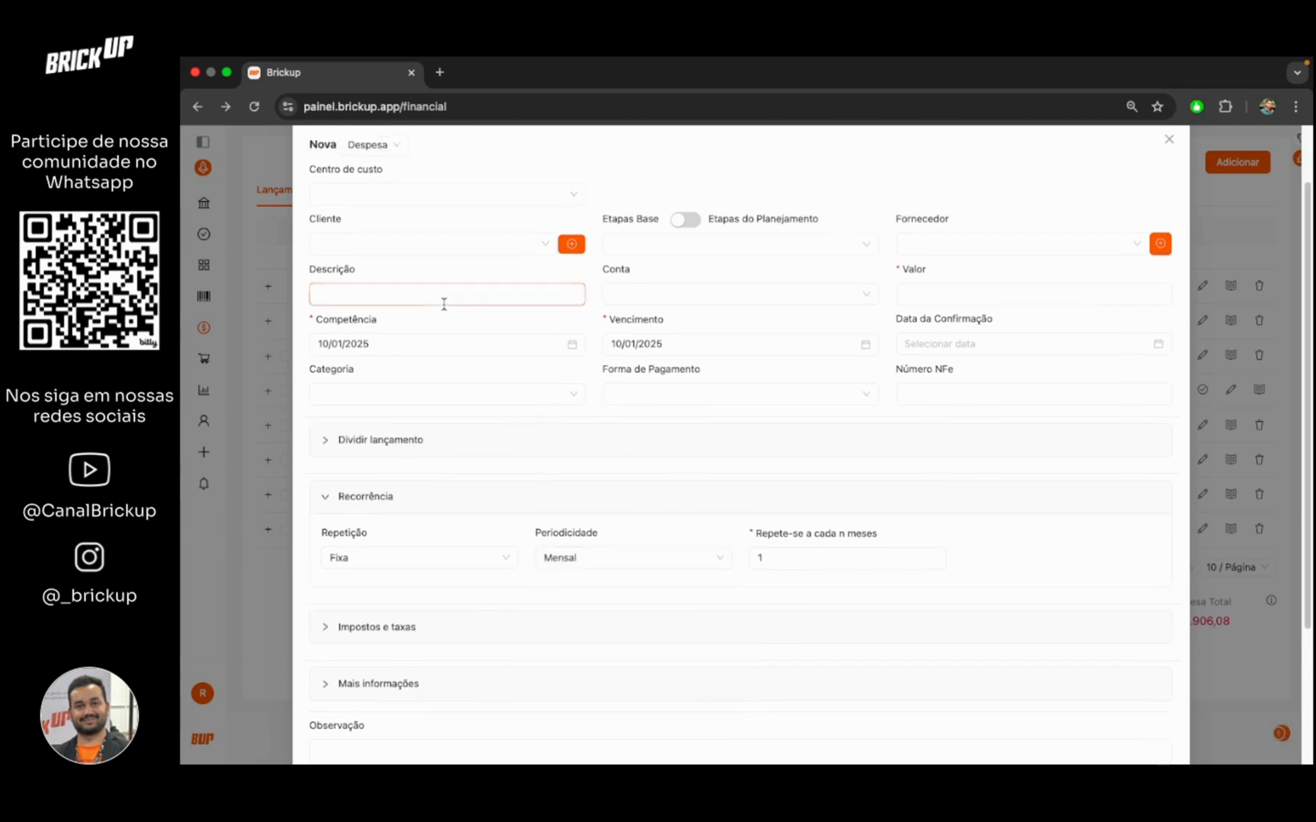
click(444, 297)
click(1169, 138)
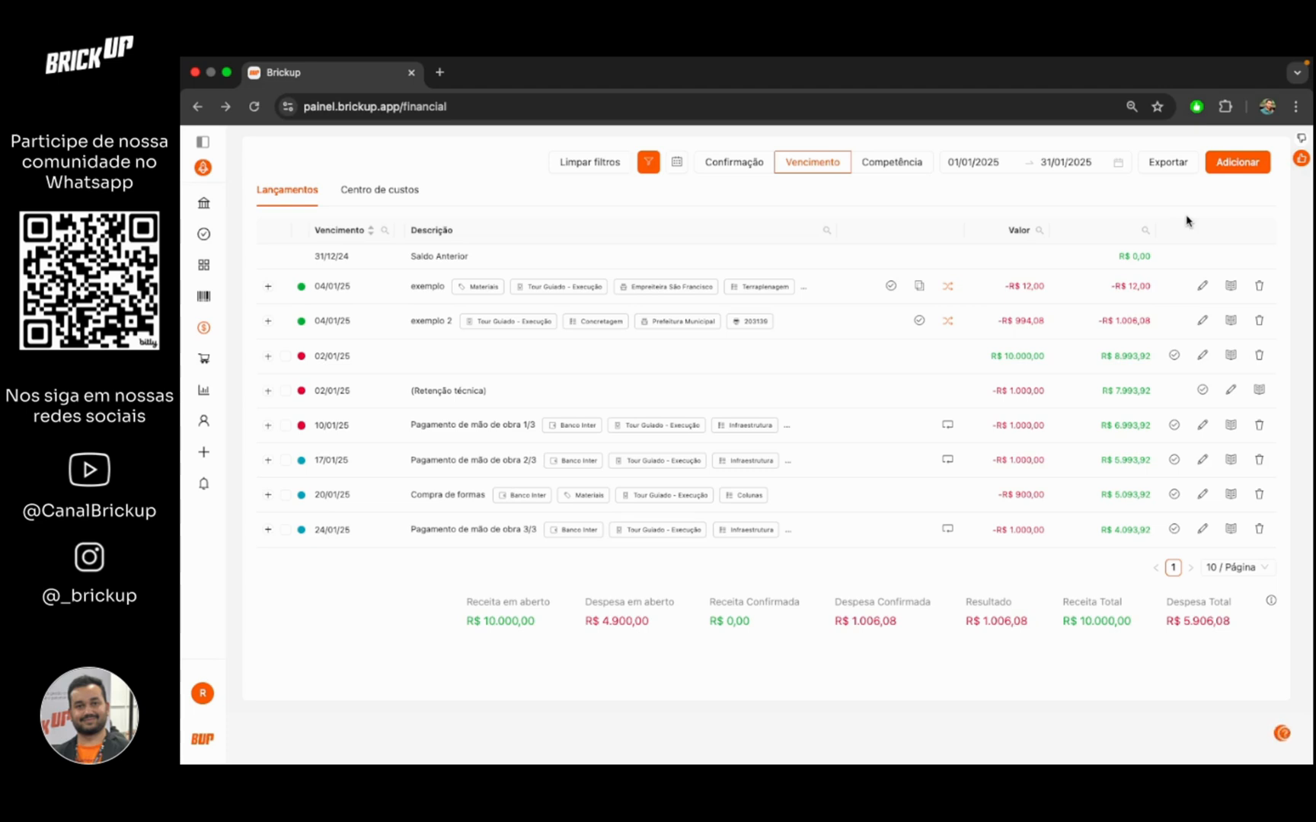
Step: Start a new expense with the value 5000 and the description Caminhão de areia fina
click(1237, 163)
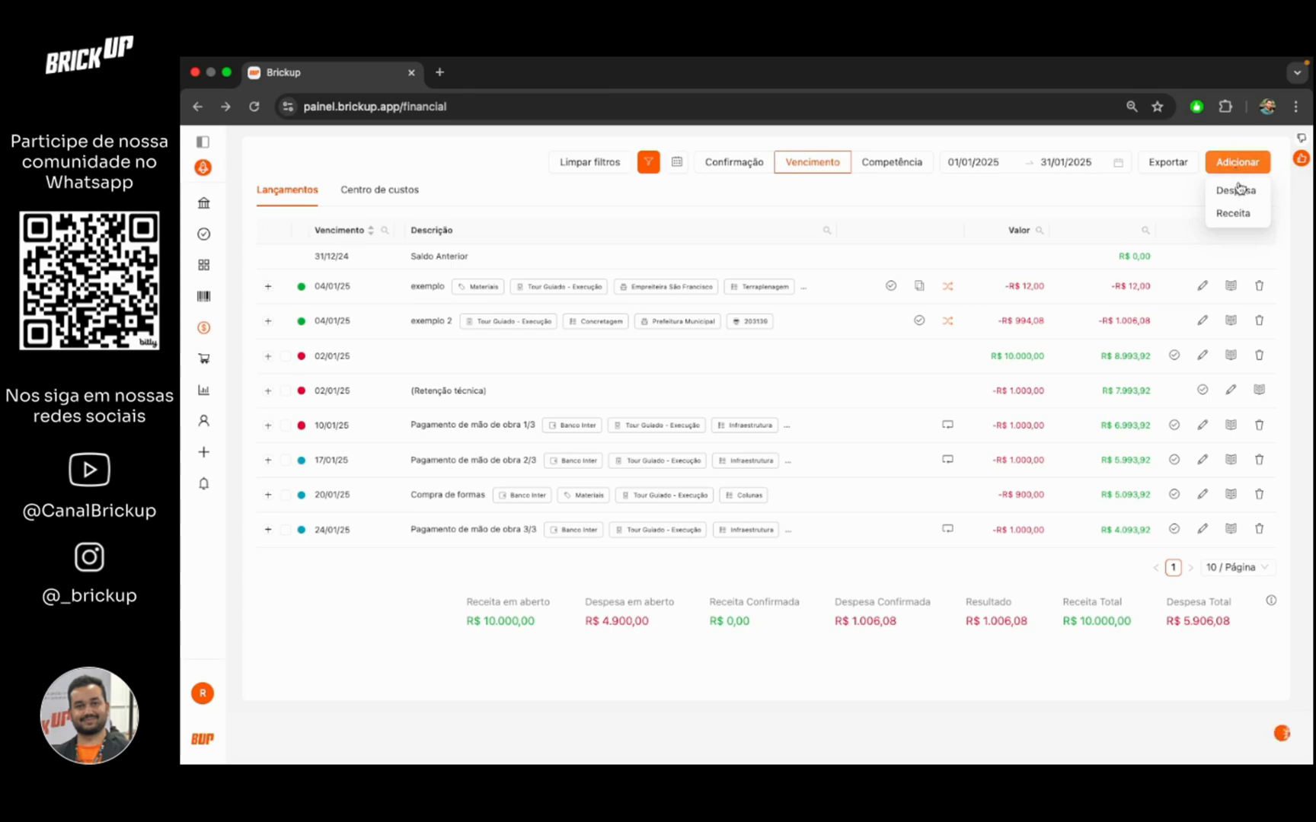
click(1237, 189)
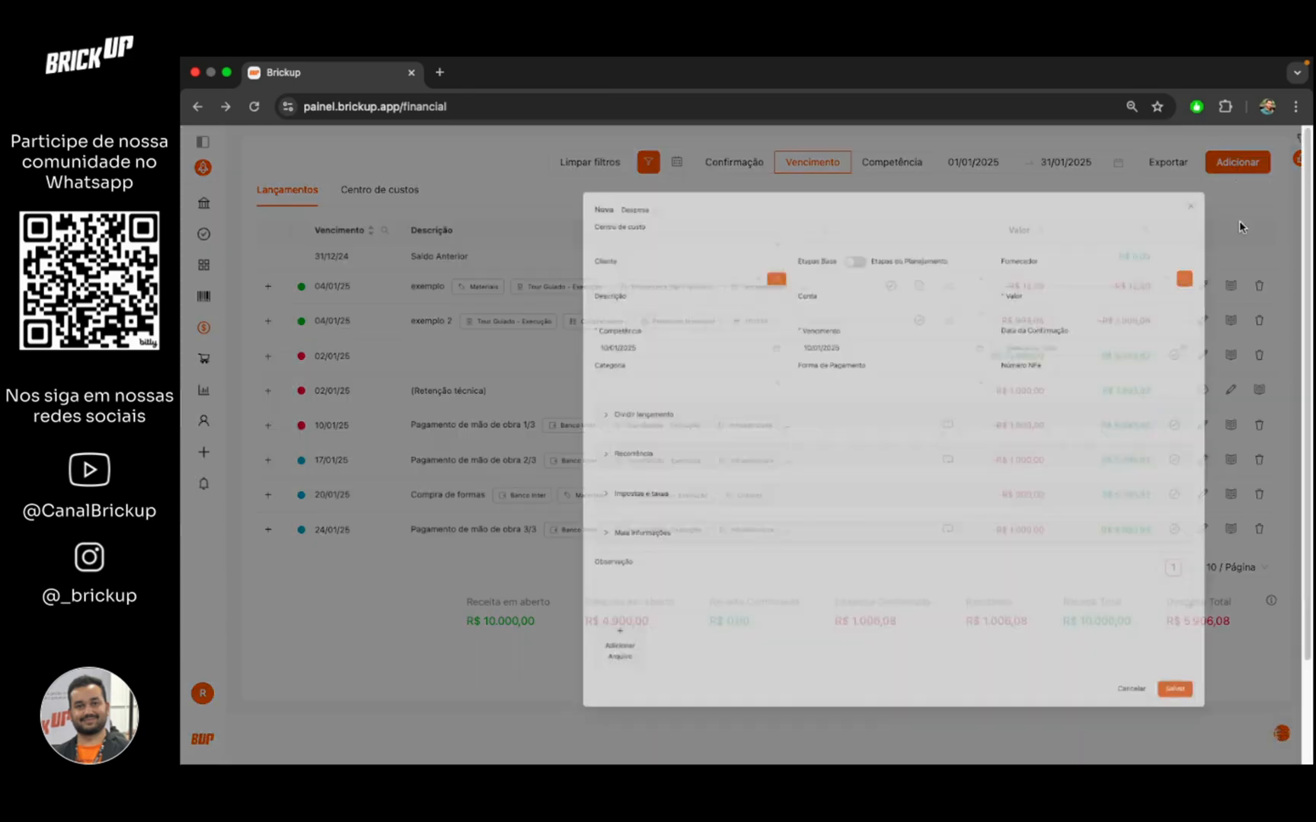
click(989, 370)
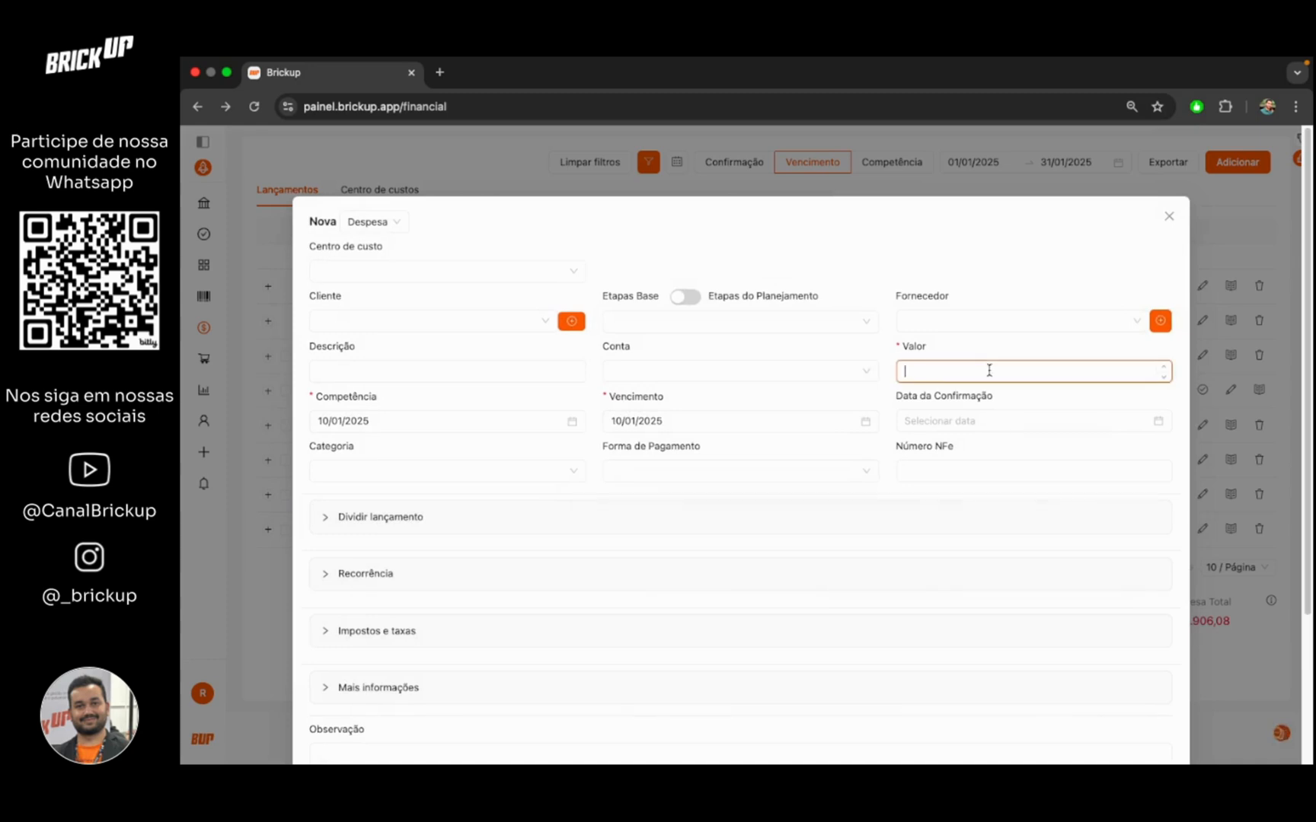
text(5000)
click(311, 373)
text(Camin)
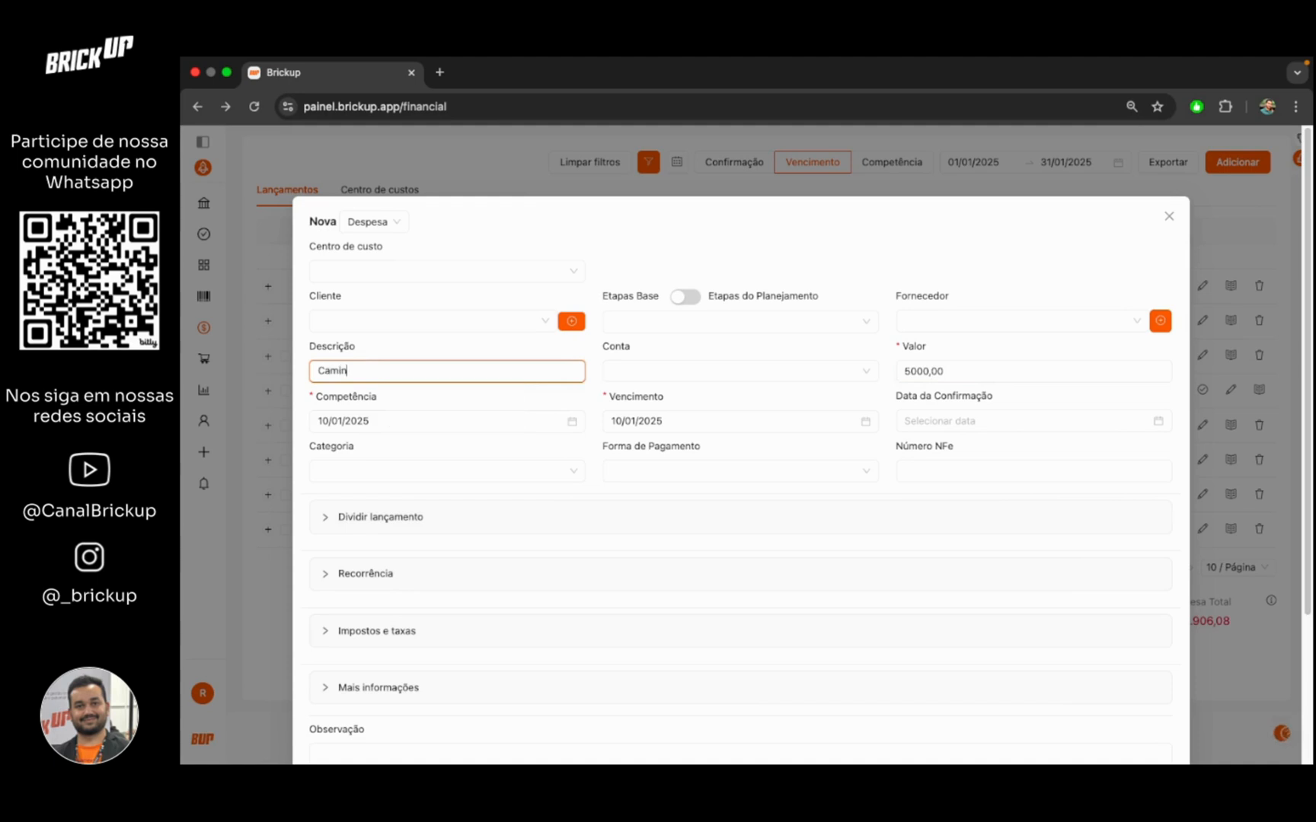
text(hão de areia fina)
Step: Assign the account Banco do Brasil, the supplier Empreiteira São Francisco and the category Materiais to the expense
click(652, 370)
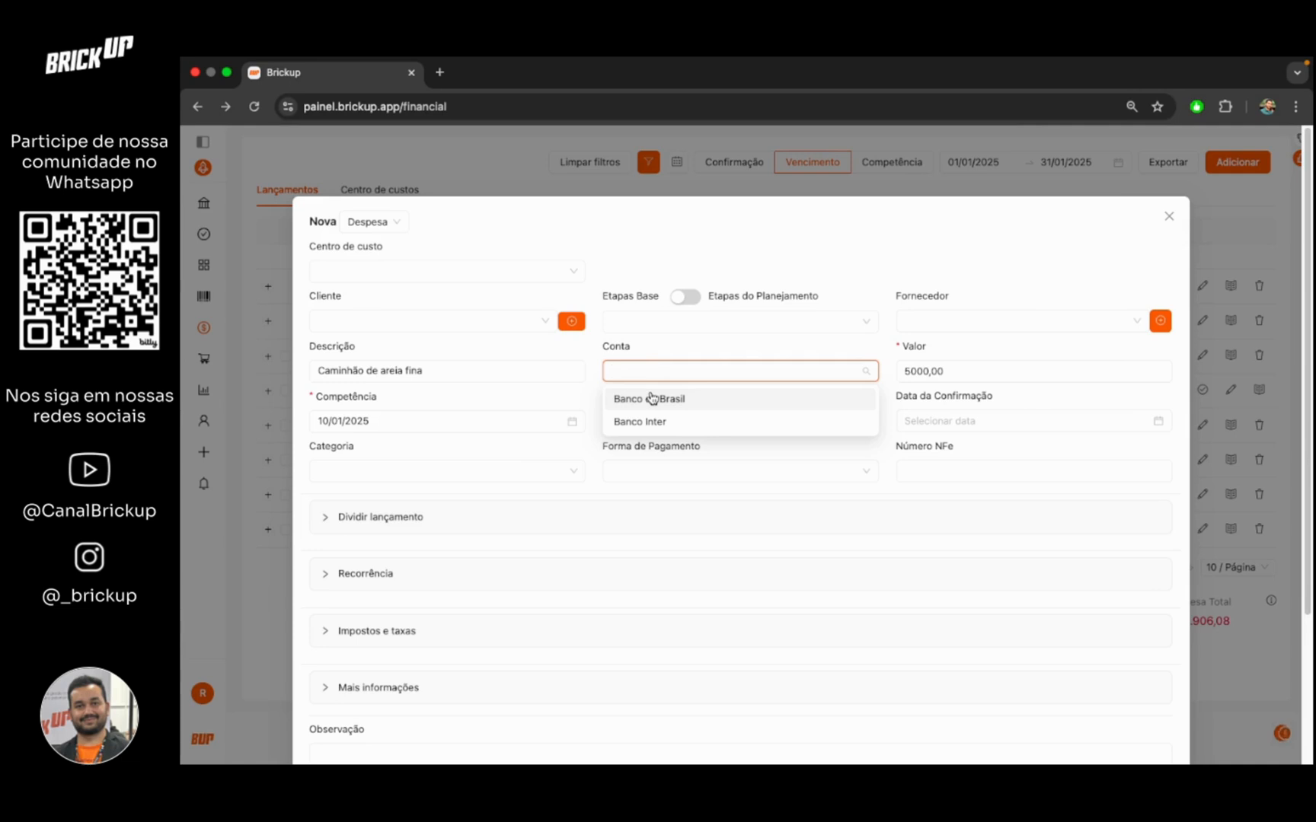
click(652, 398)
click(953, 320)
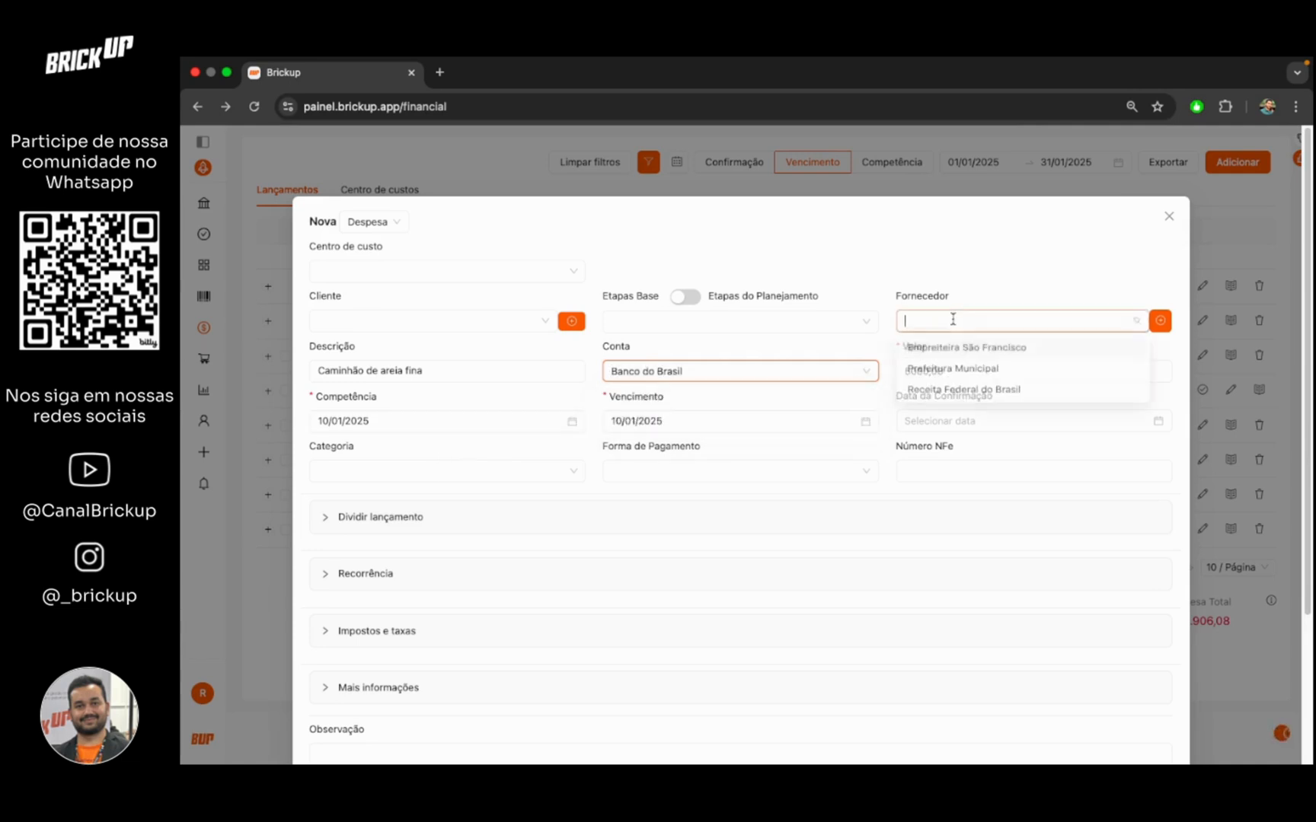
click(948, 352)
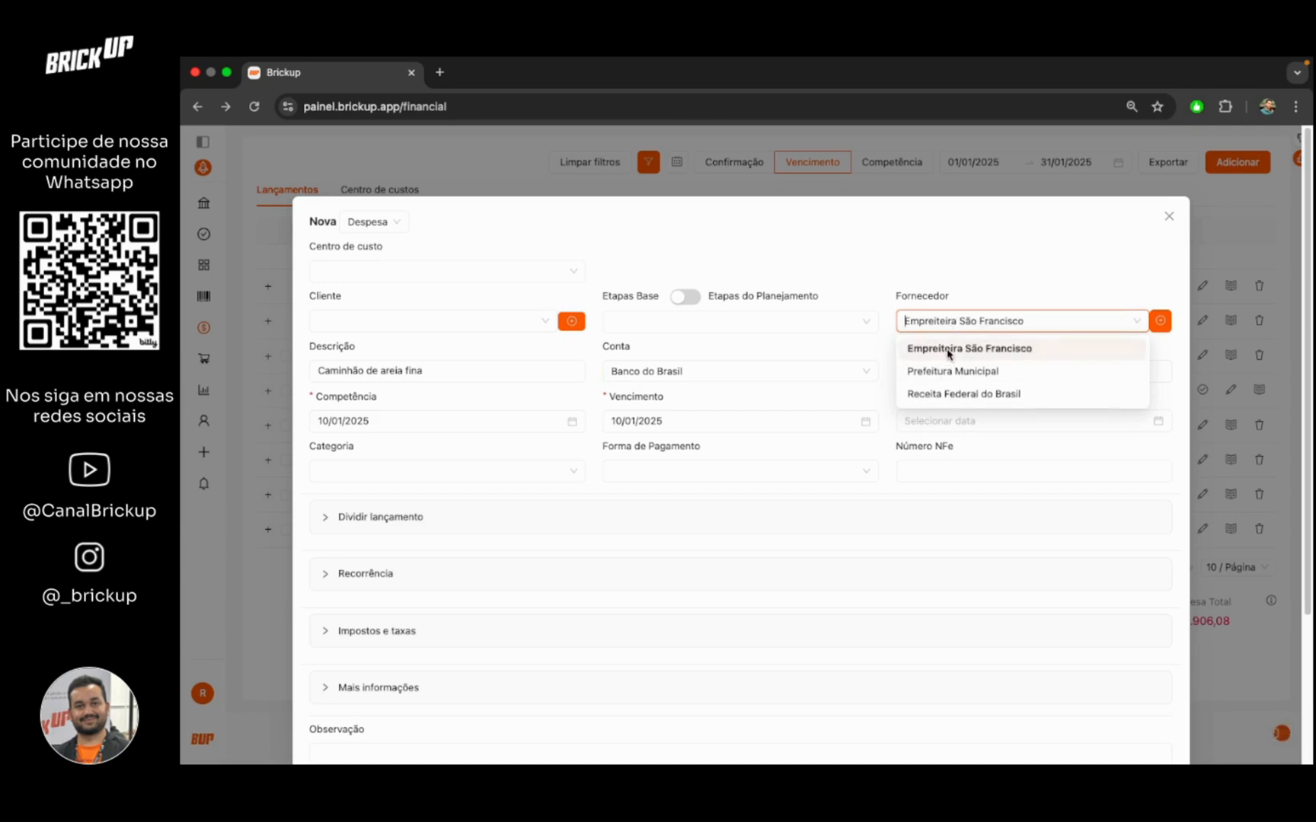
click(564, 475)
click(361, 518)
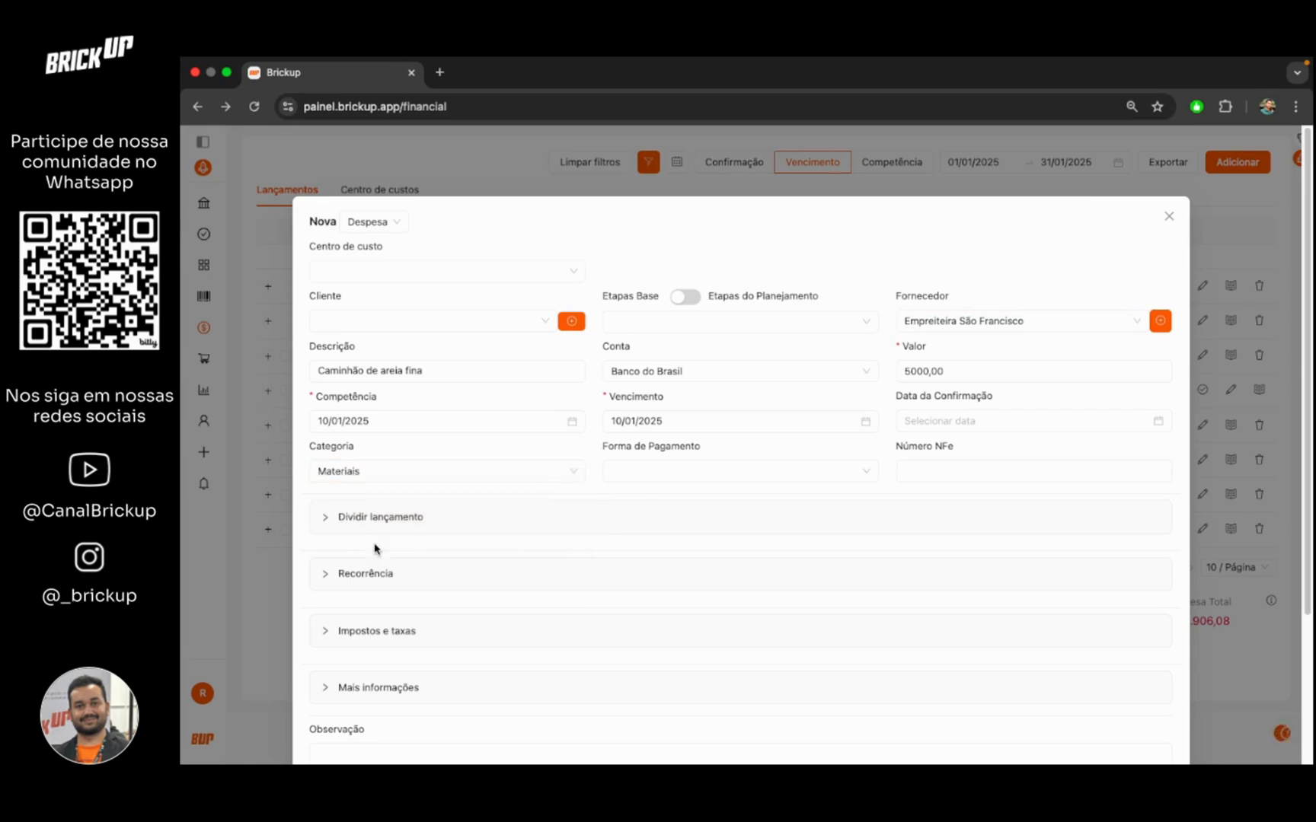
Step: Enable Dividir lançamento for the sand expense and split it by Centro de custo
click(326, 519)
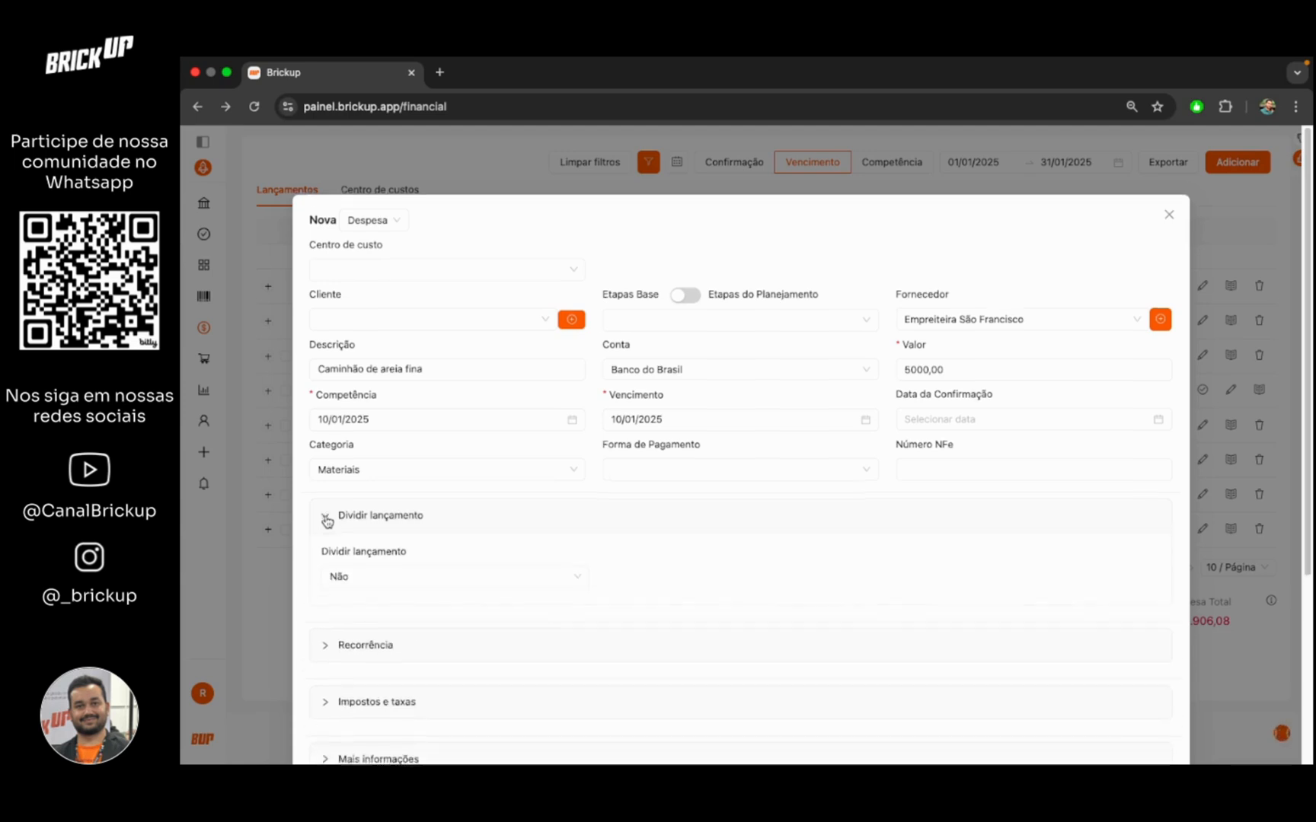
scroll(418, 532, down, 2)
click(427, 525)
click(369, 576)
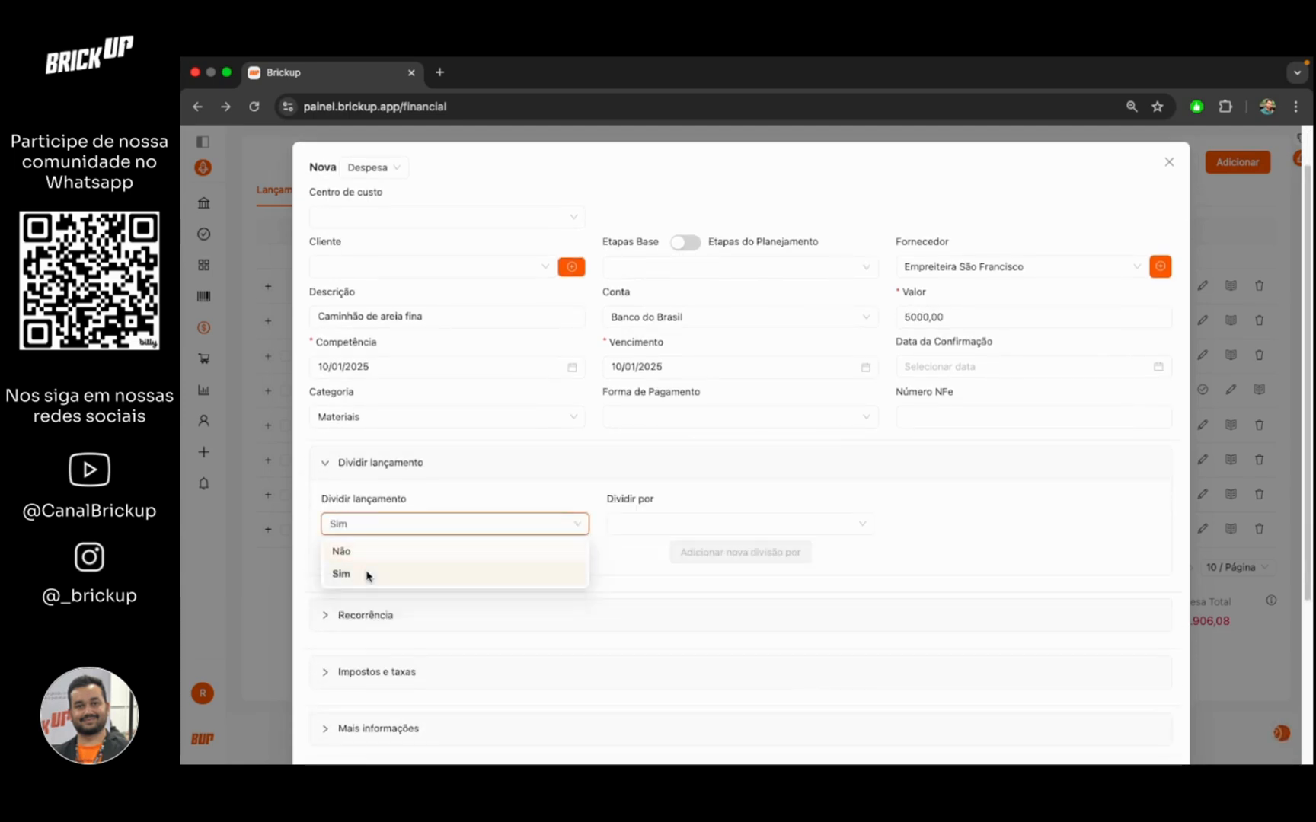
click(668, 525)
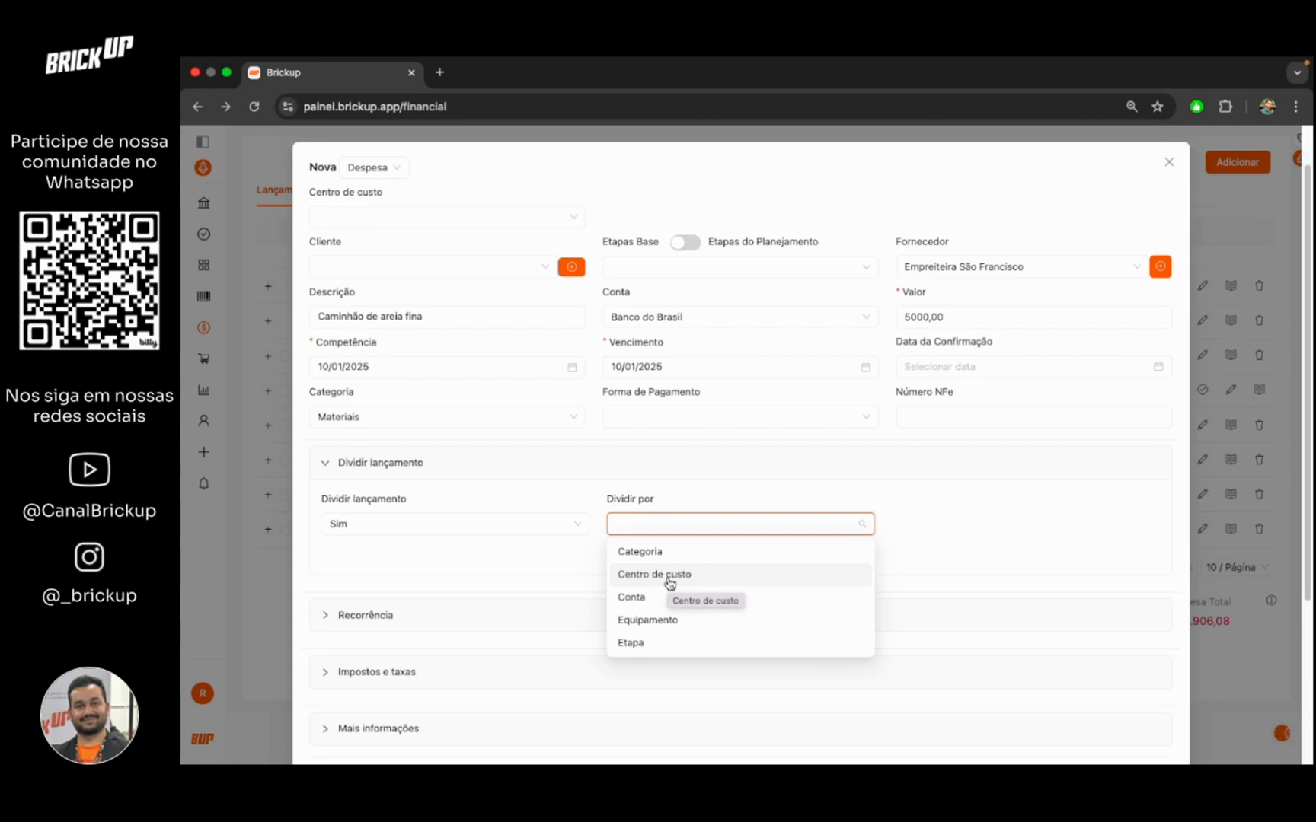
click(721, 572)
Step: Add the cost centres Obra 2 - 2024 and Tour Guiado - Execução to the expense's split
click(552, 576)
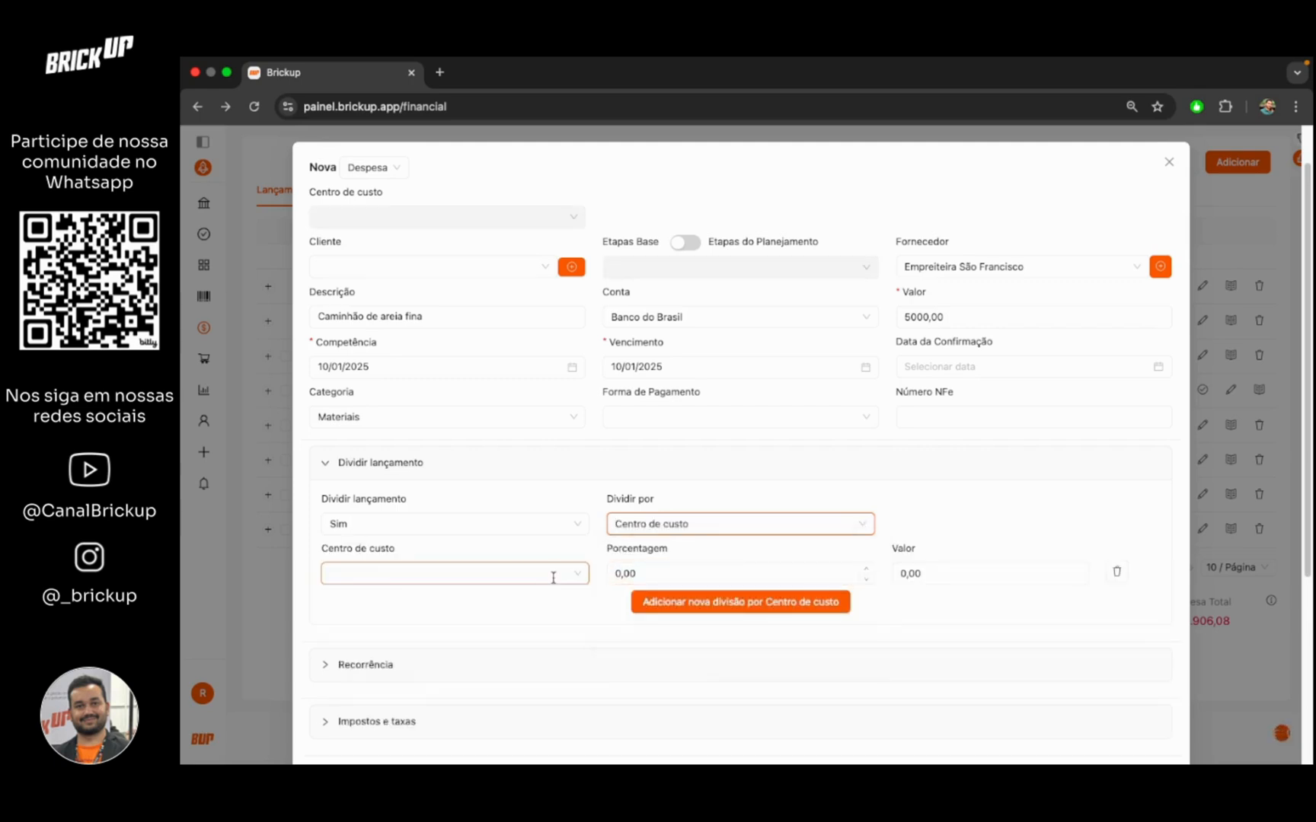
click(423, 599)
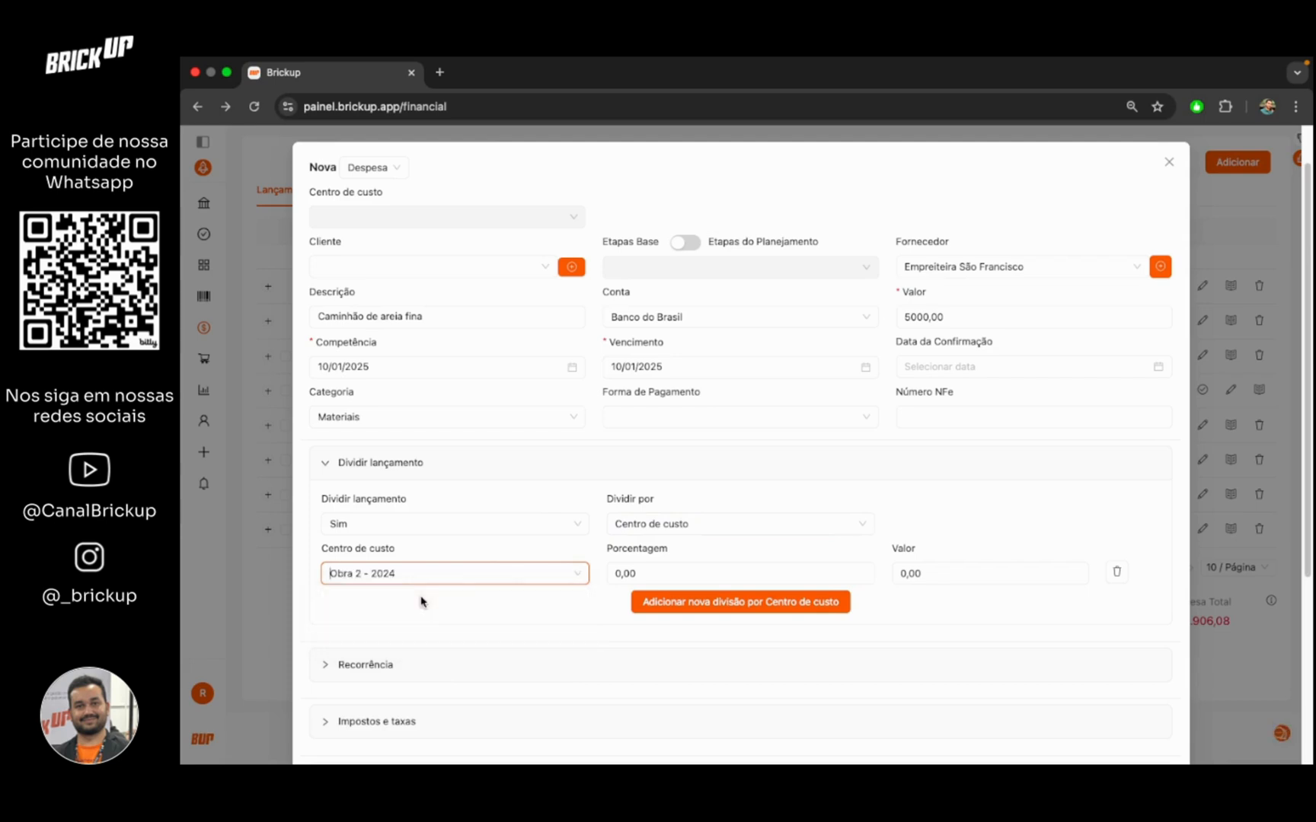
click(680, 601)
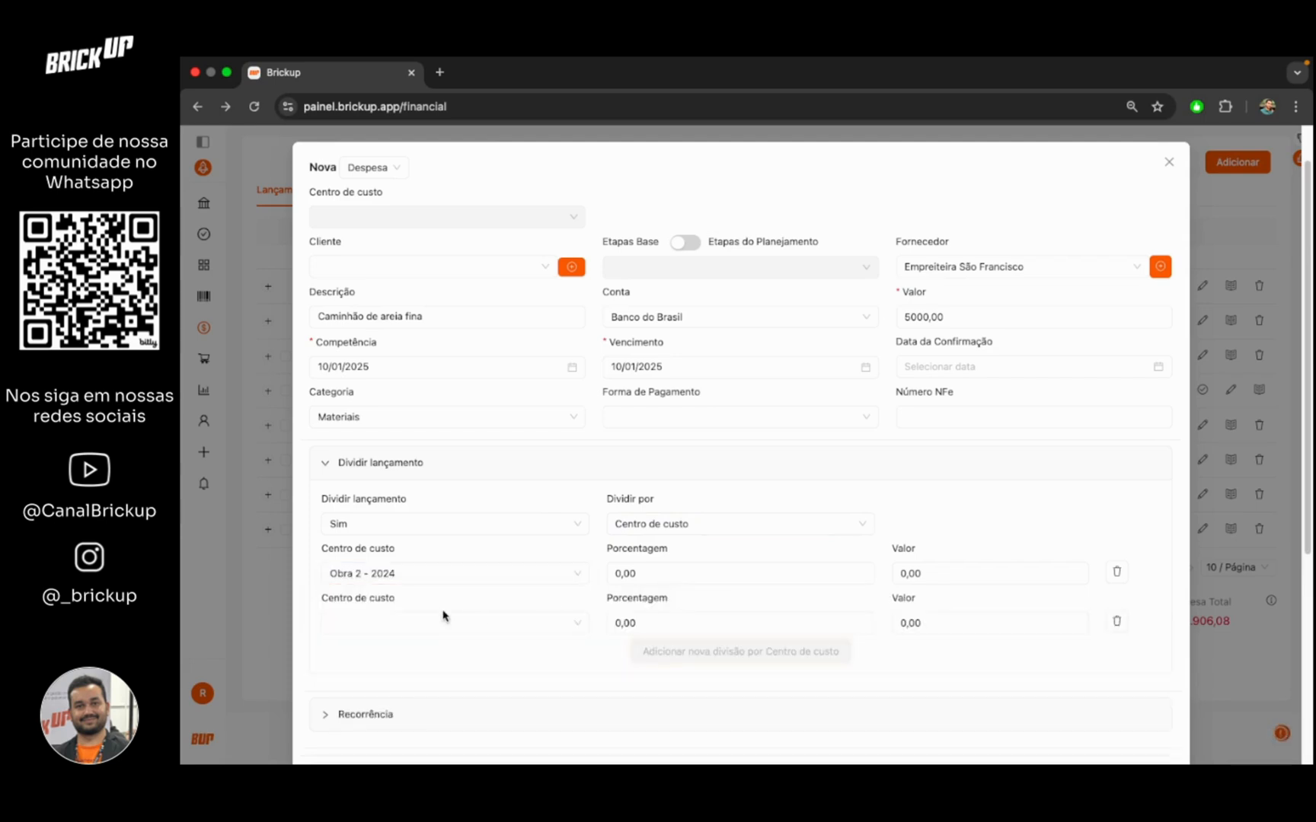
click(444, 621)
click(379, 674)
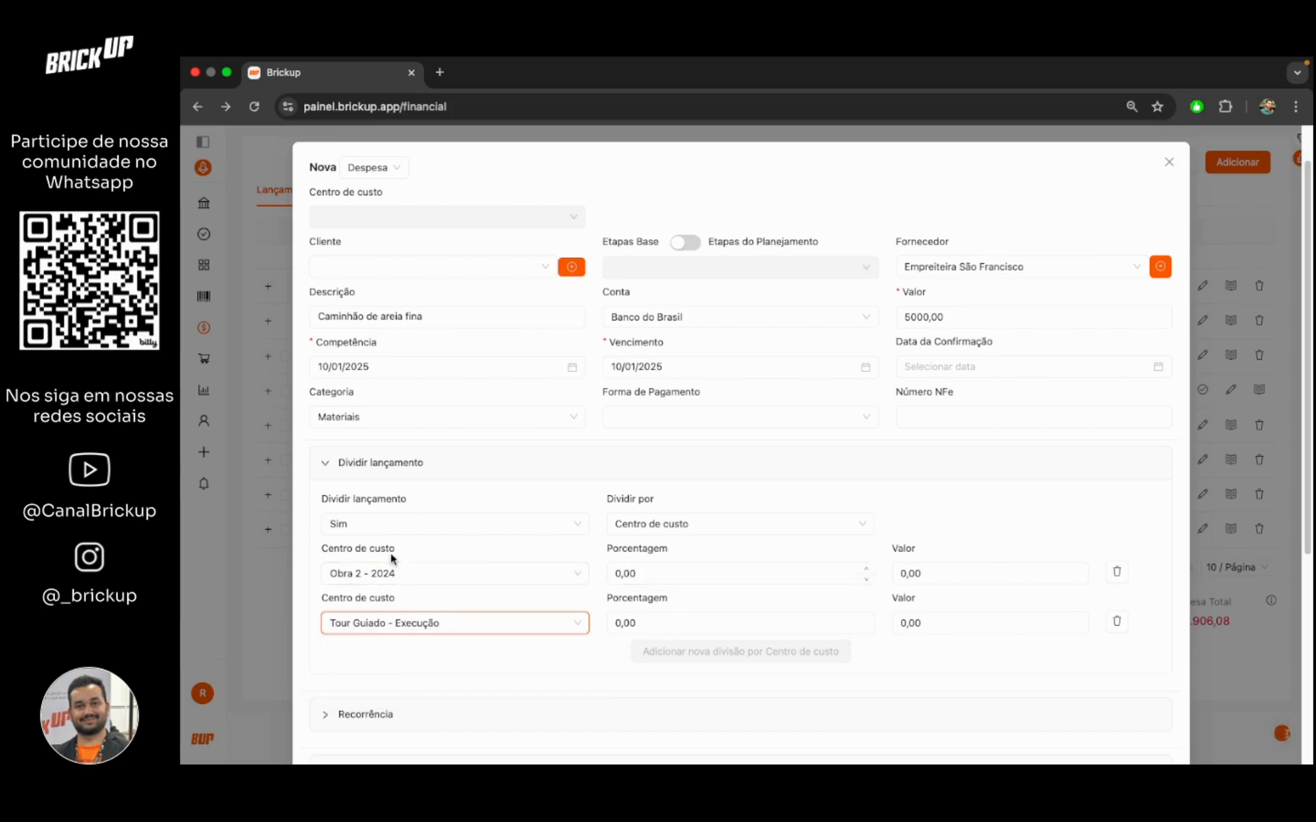
Step: Allocate 50% of the expense to each of the two cost centres and save it
click(685, 568)
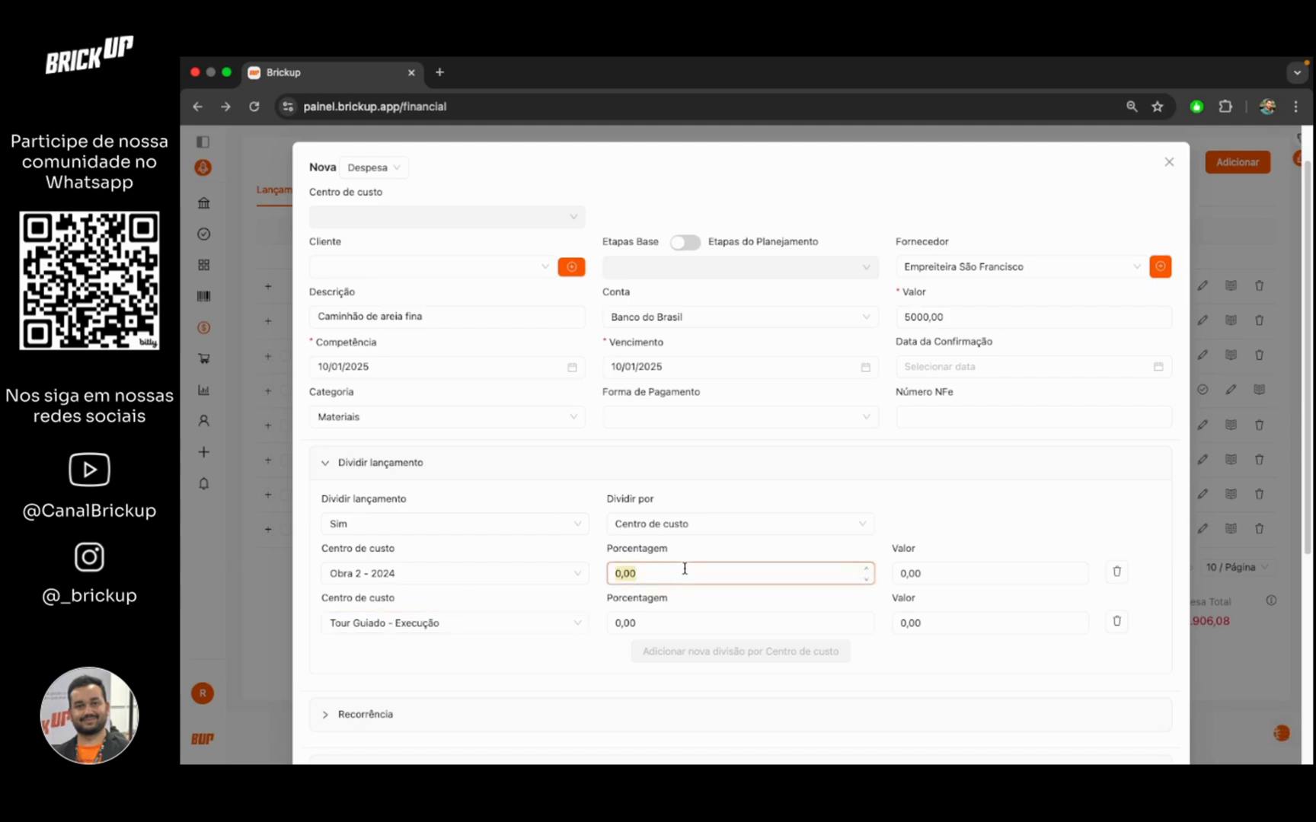
text(50)
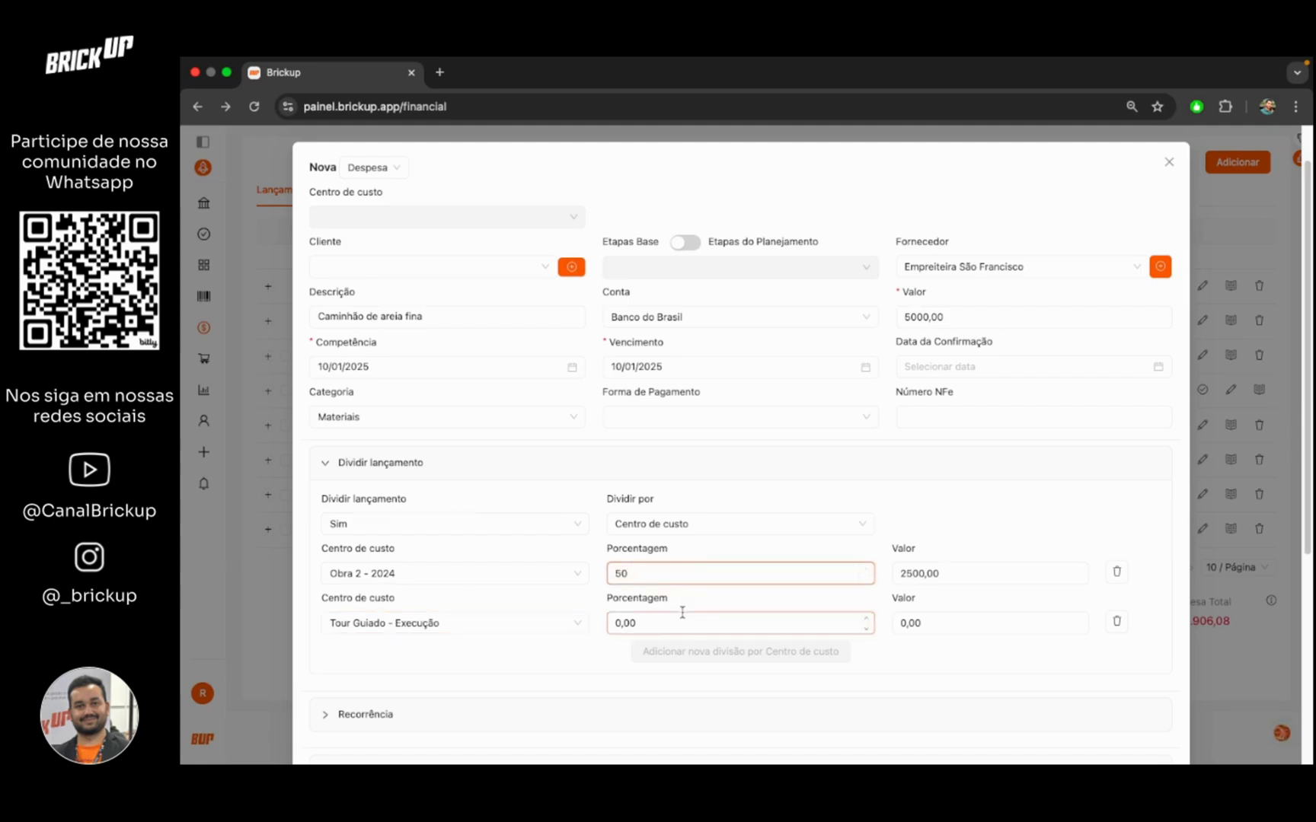
key(Tab)
text(50)
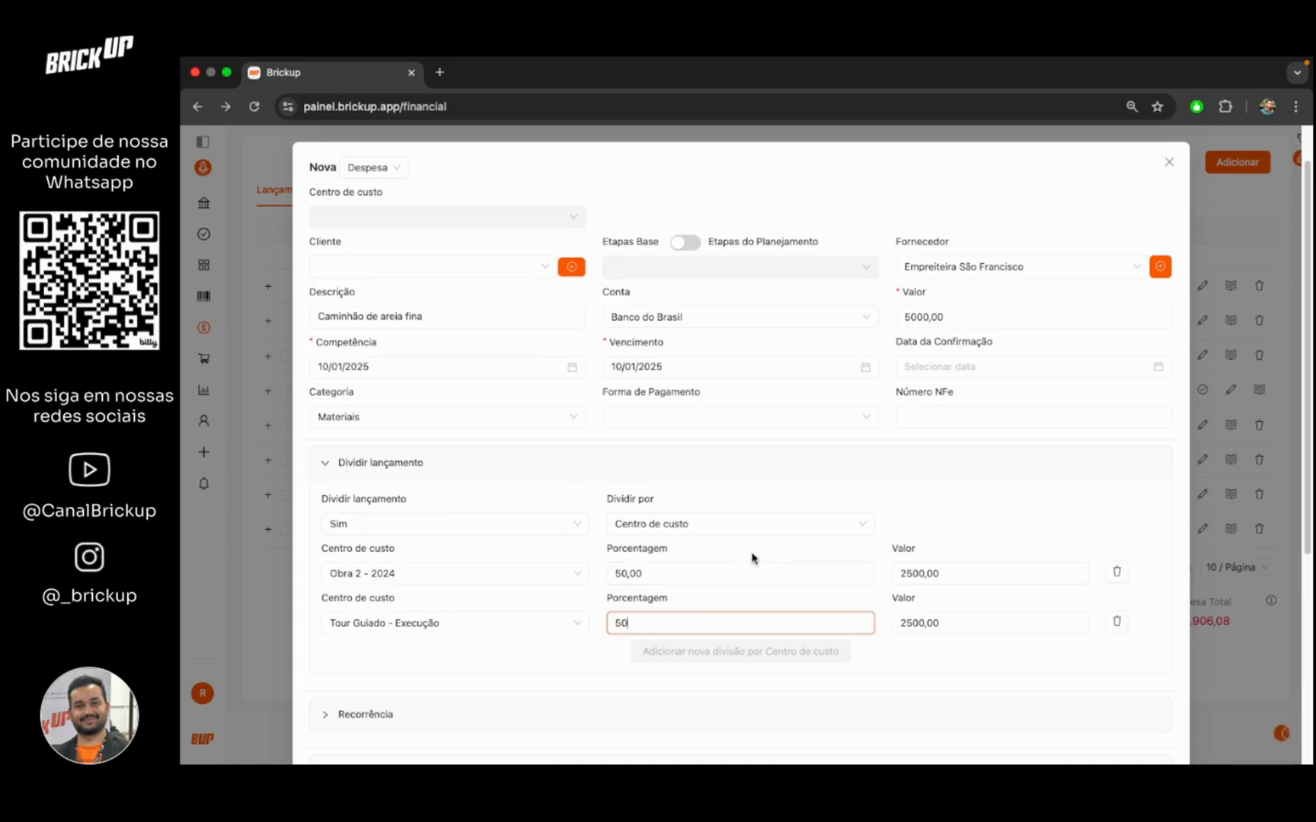
click(927, 624)
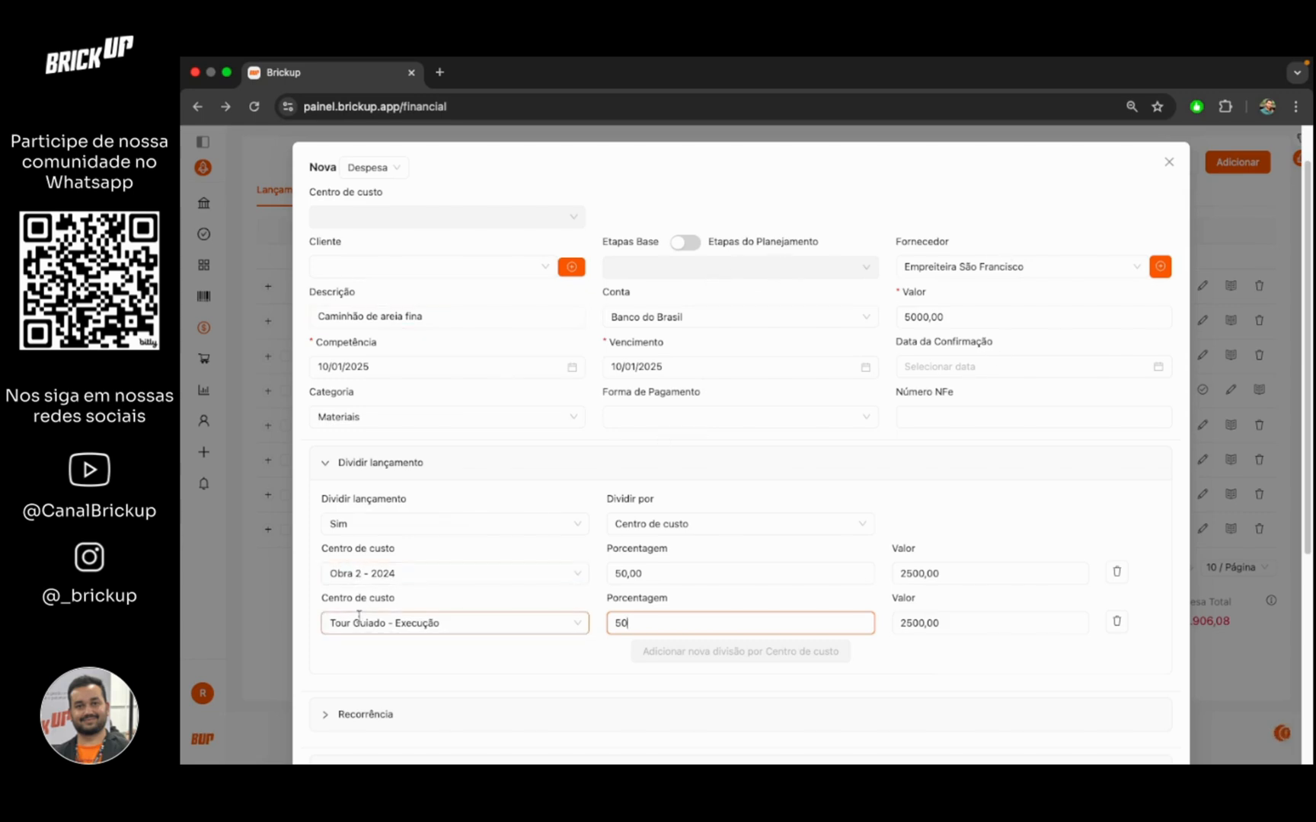
scroll(458, 611, down, 5)
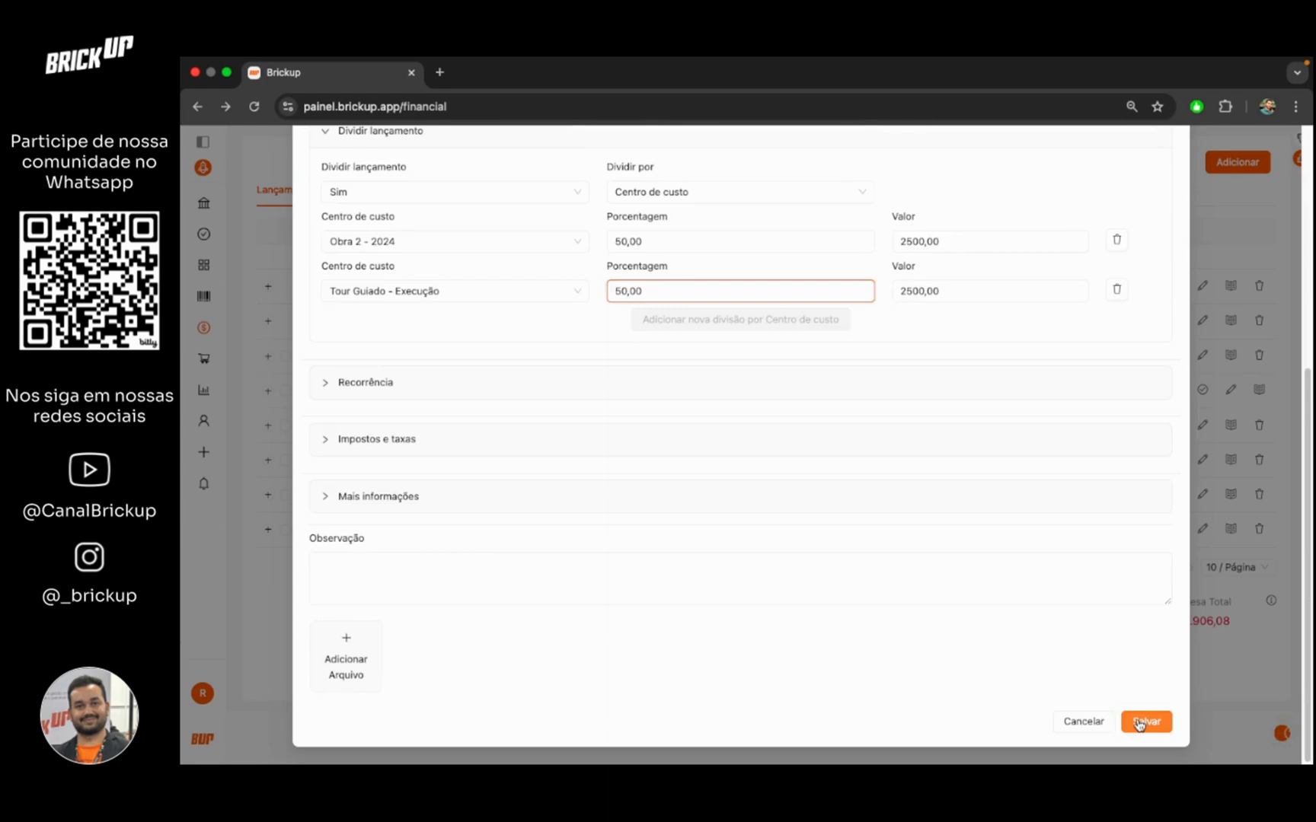
click(1140, 722)
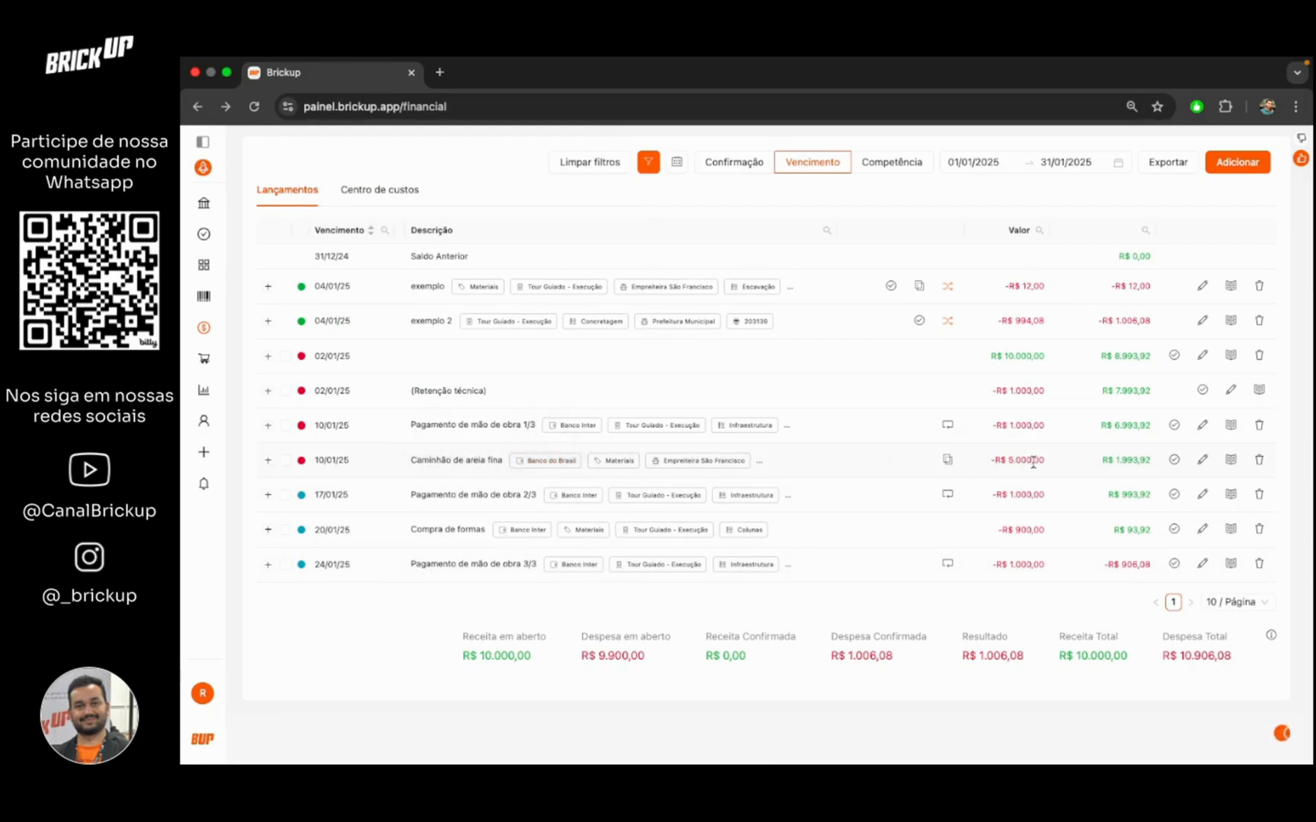
Step: Inspect the Caminhão de areia fina entry's details, filter the entries by Tour Guiado - Execução, and clear the filter
click(268, 463)
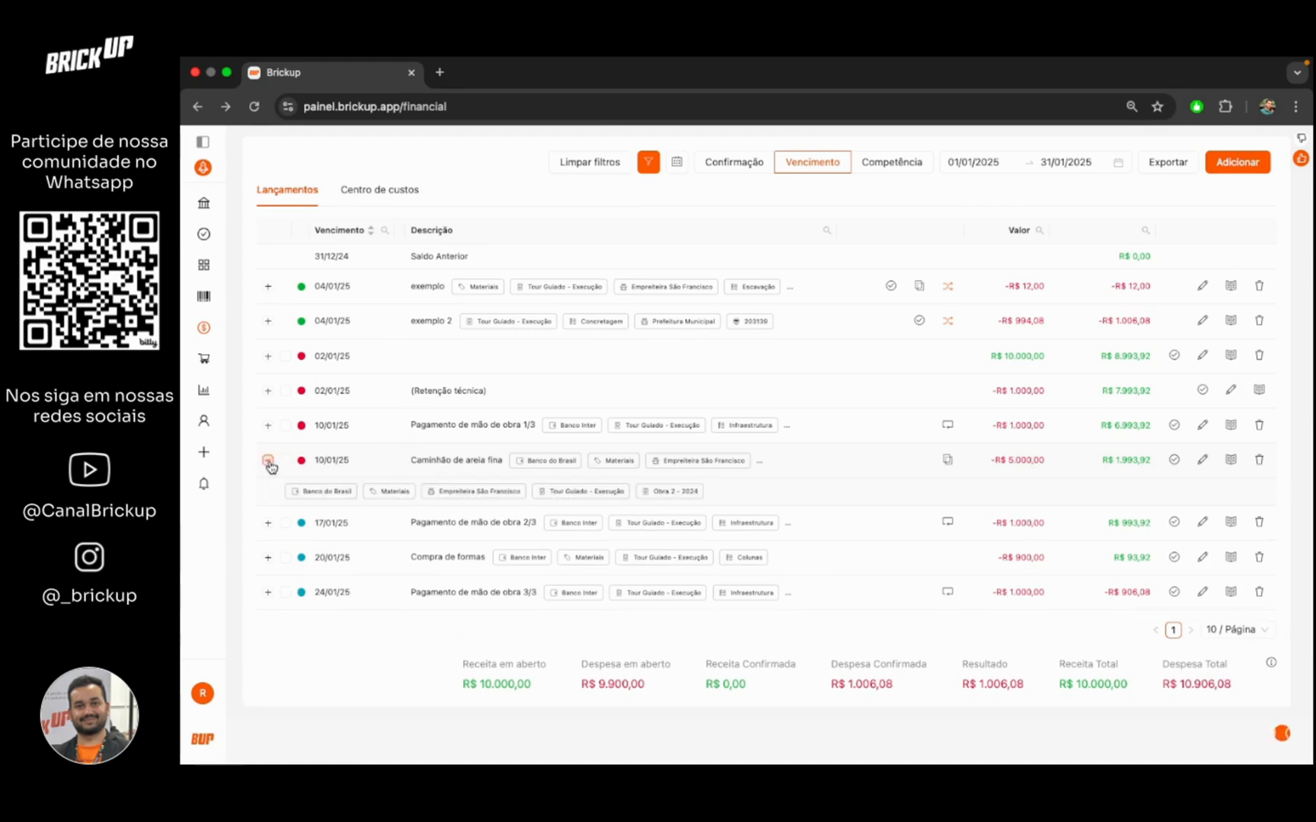
click(621, 495)
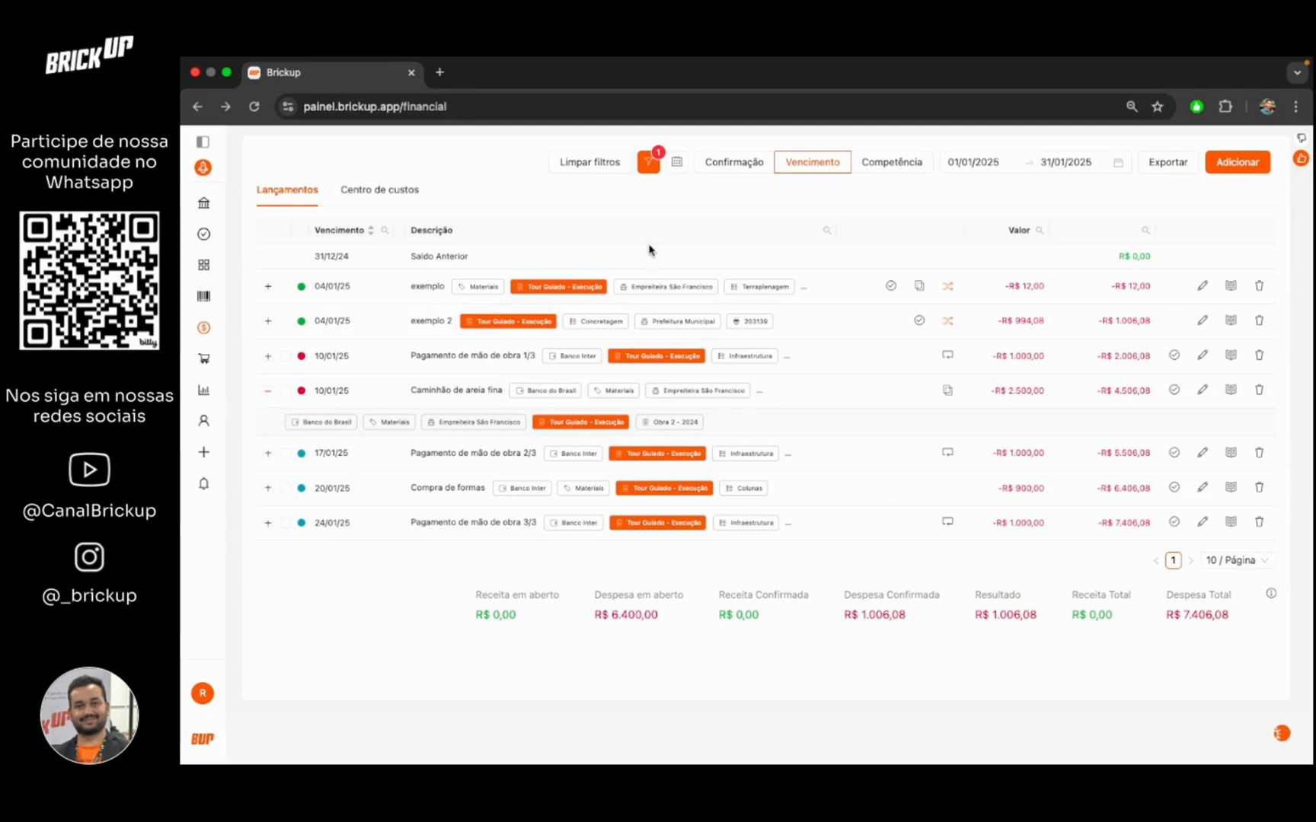
click(594, 166)
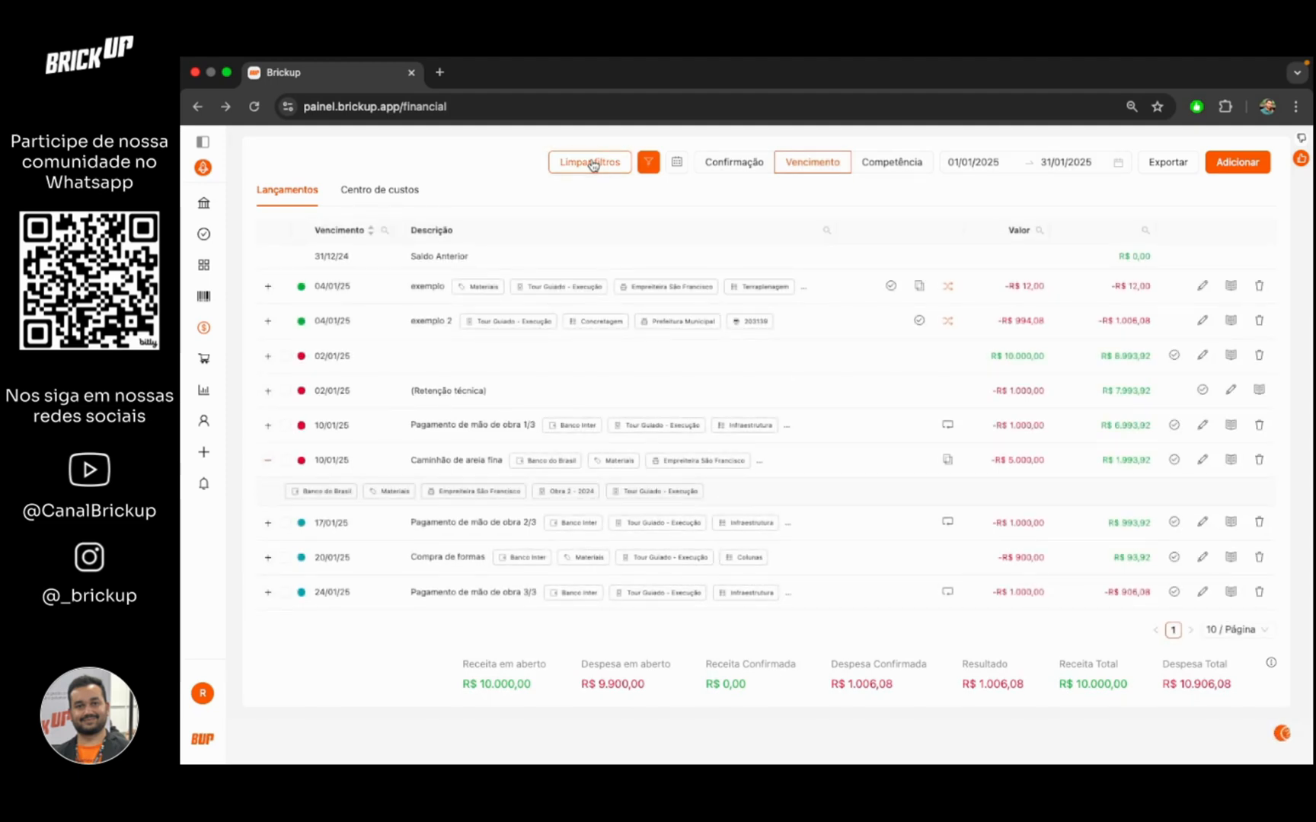
click(268, 462)
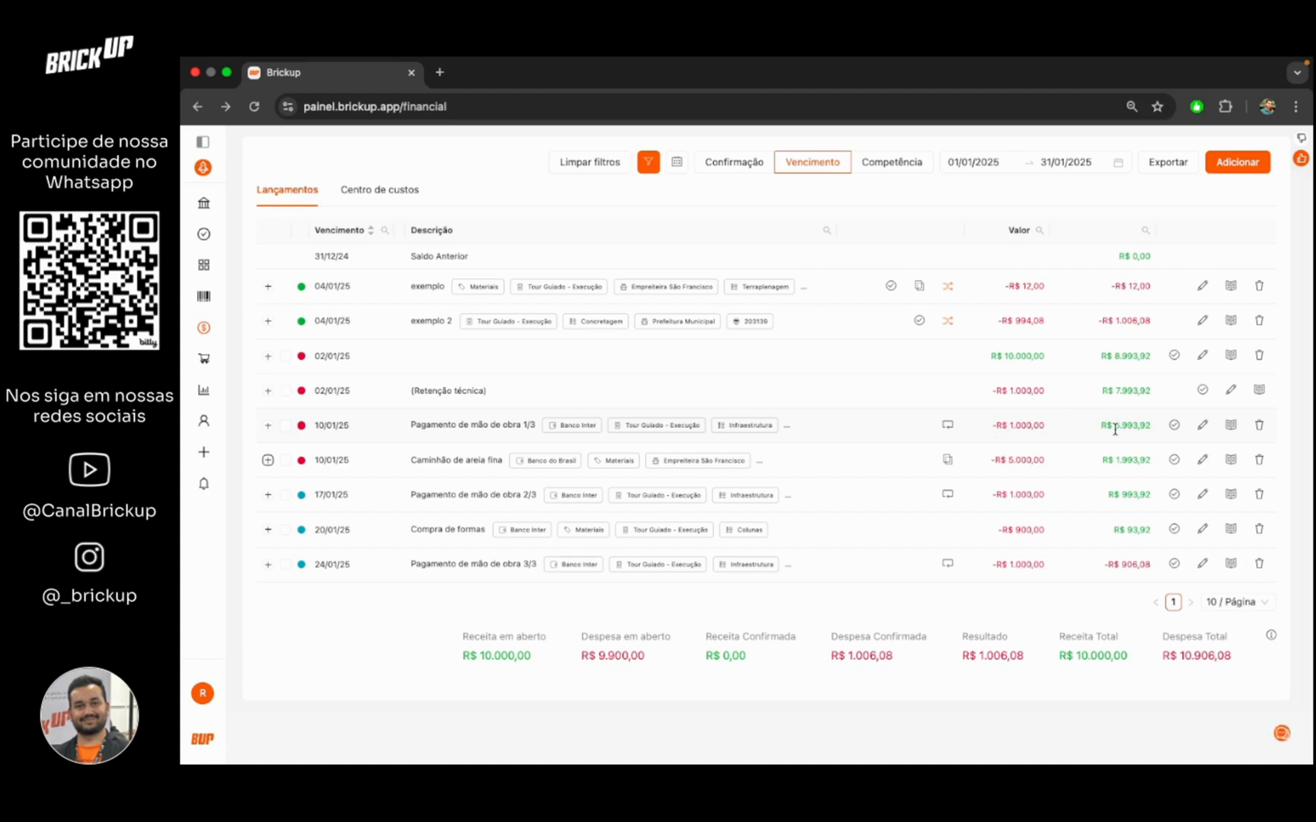
Step: Confirm the Pagamento de mão de obra 1/3 installment with the confirmation date 10/01/2025
click(1175, 426)
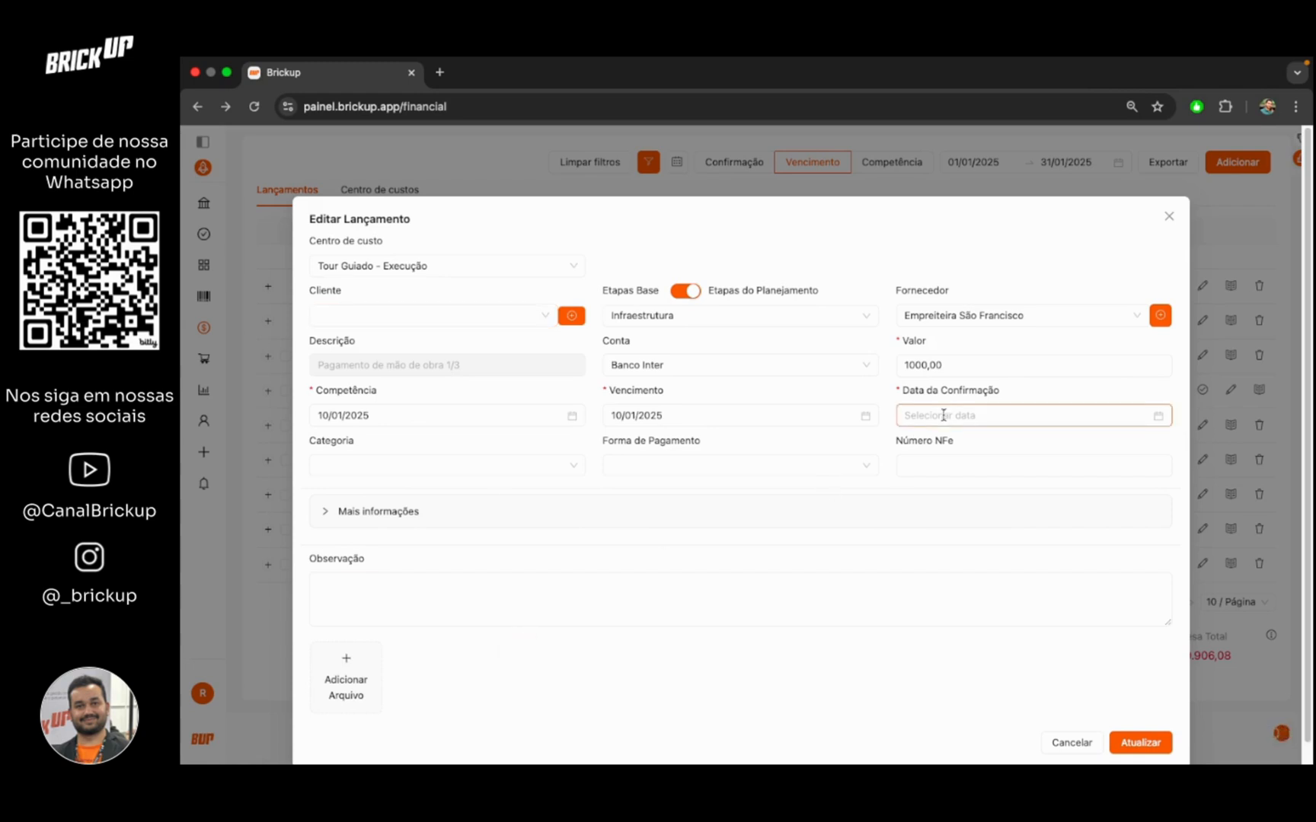
click(943, 415)
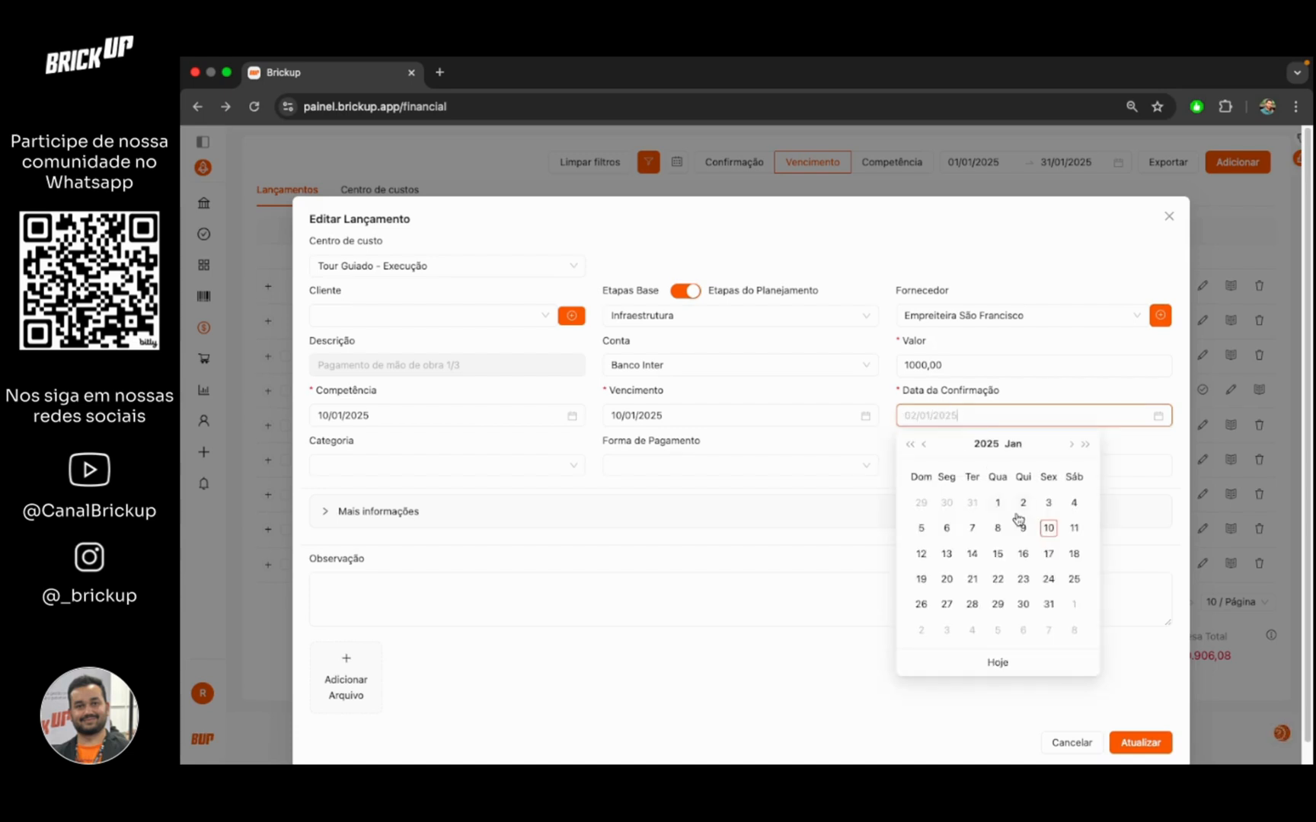
click(1048, 528)
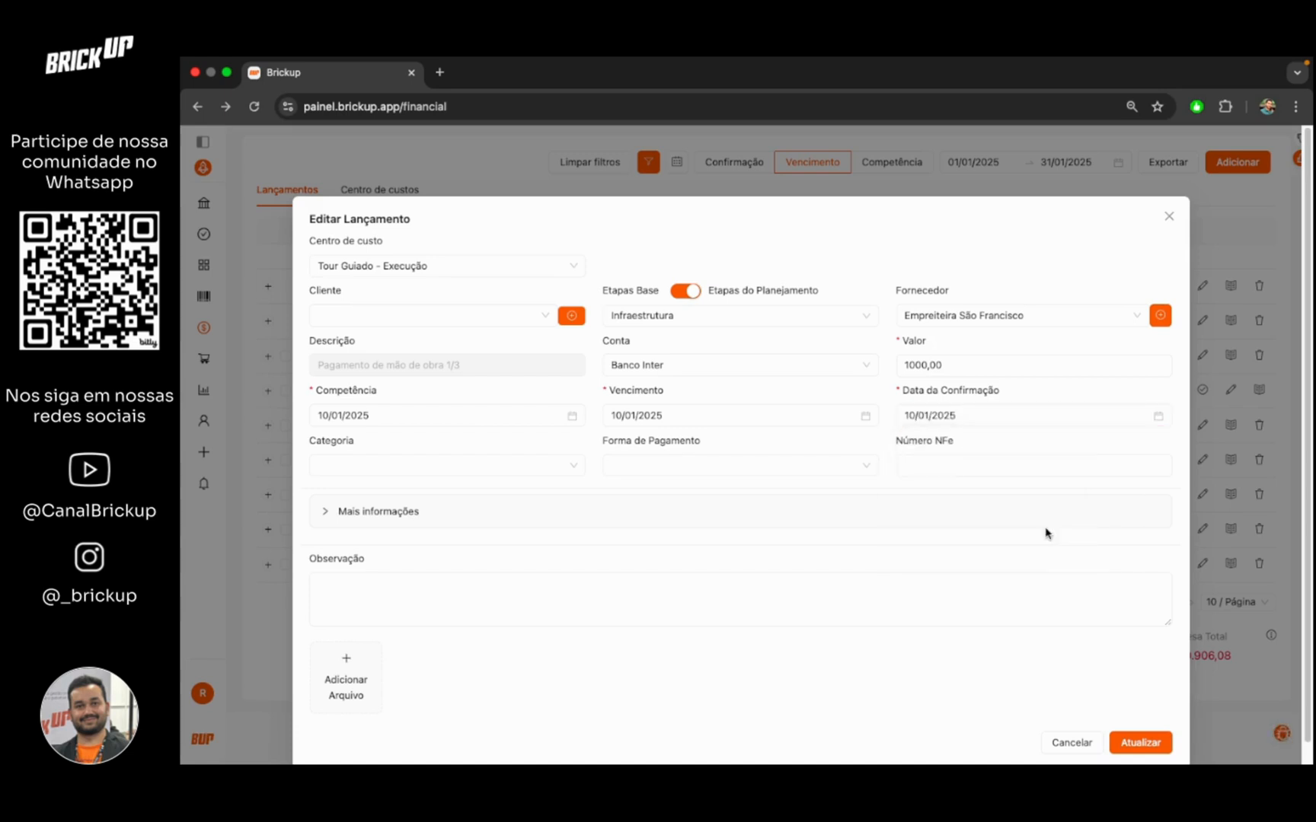
click(1135, 743)
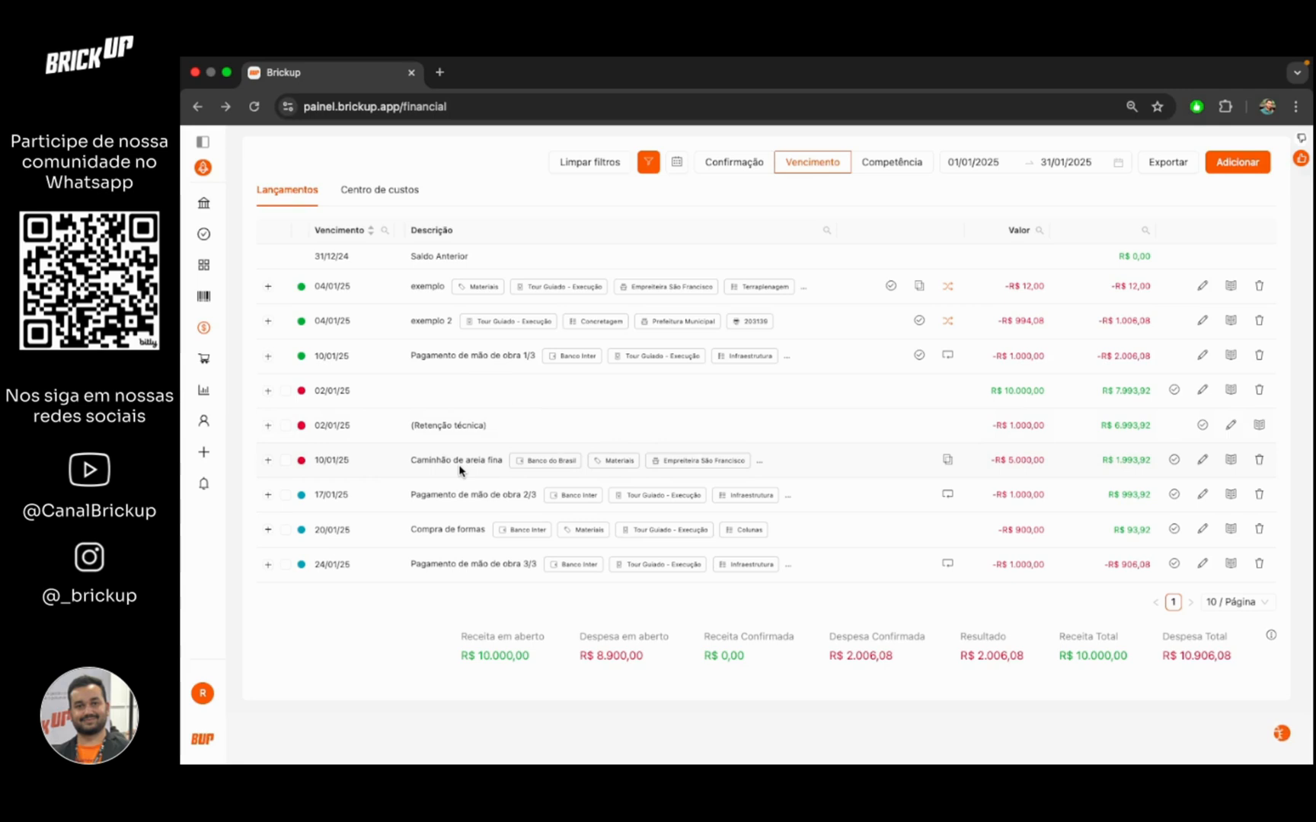
Step: Confirm both 02/01/25 entries and the Caminhão de areia fina expense together with the date 10/01/2025
click(288, 392)
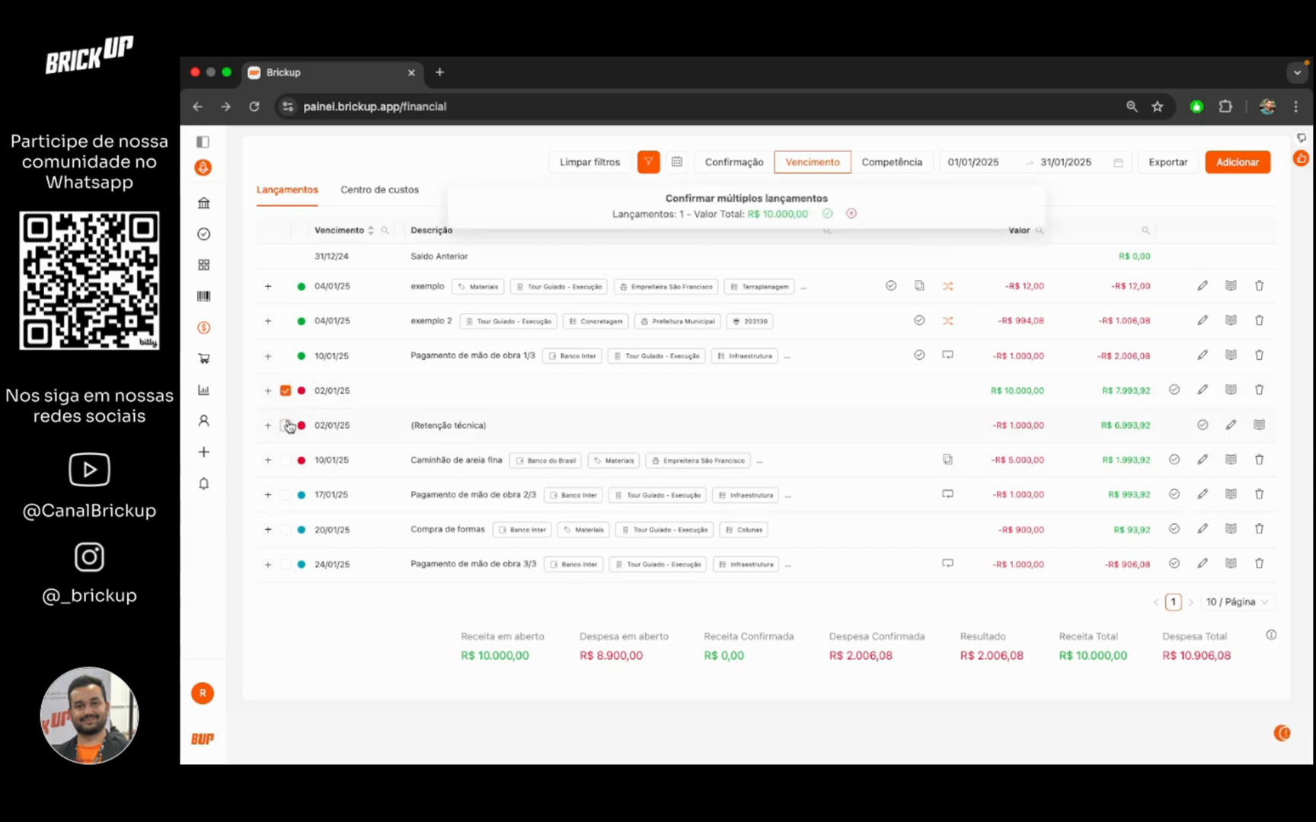
click(287, 425)
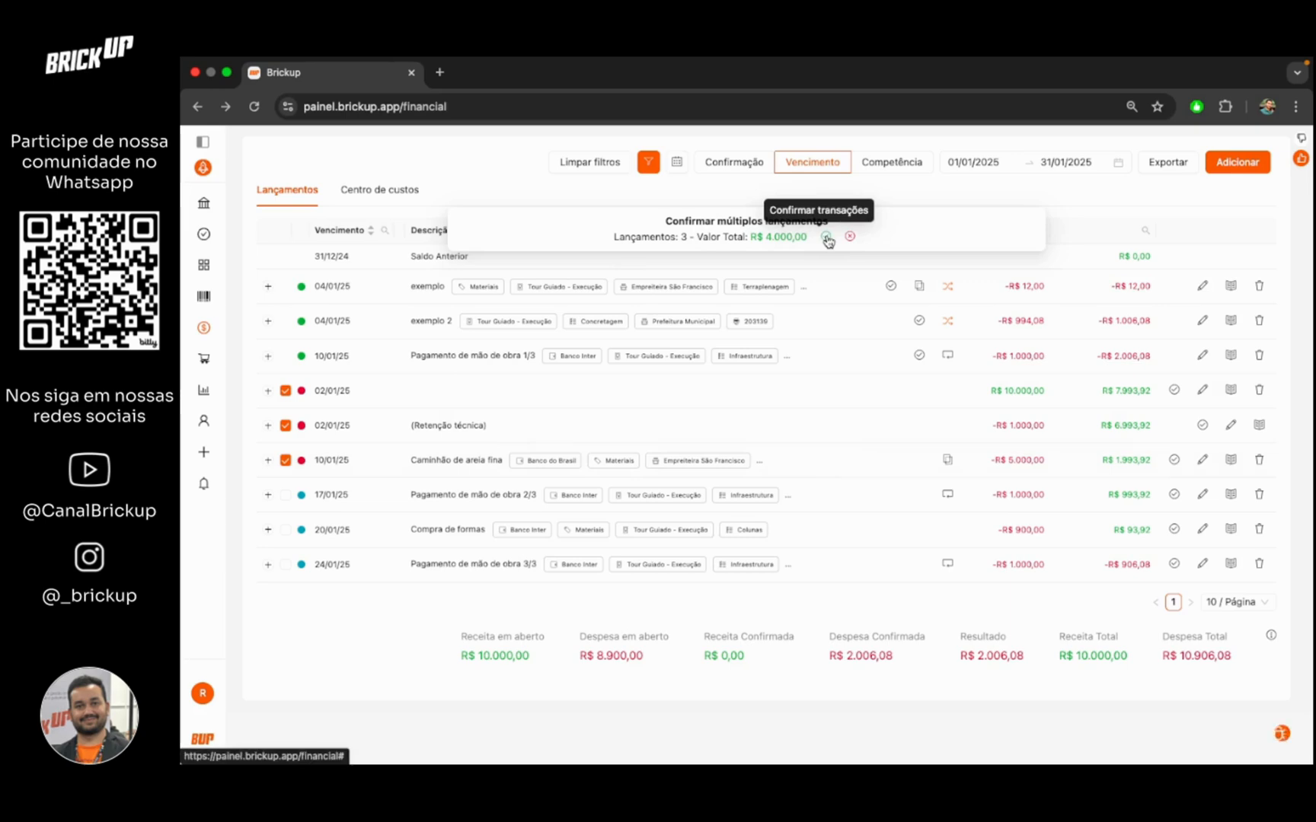
click(827, 238)
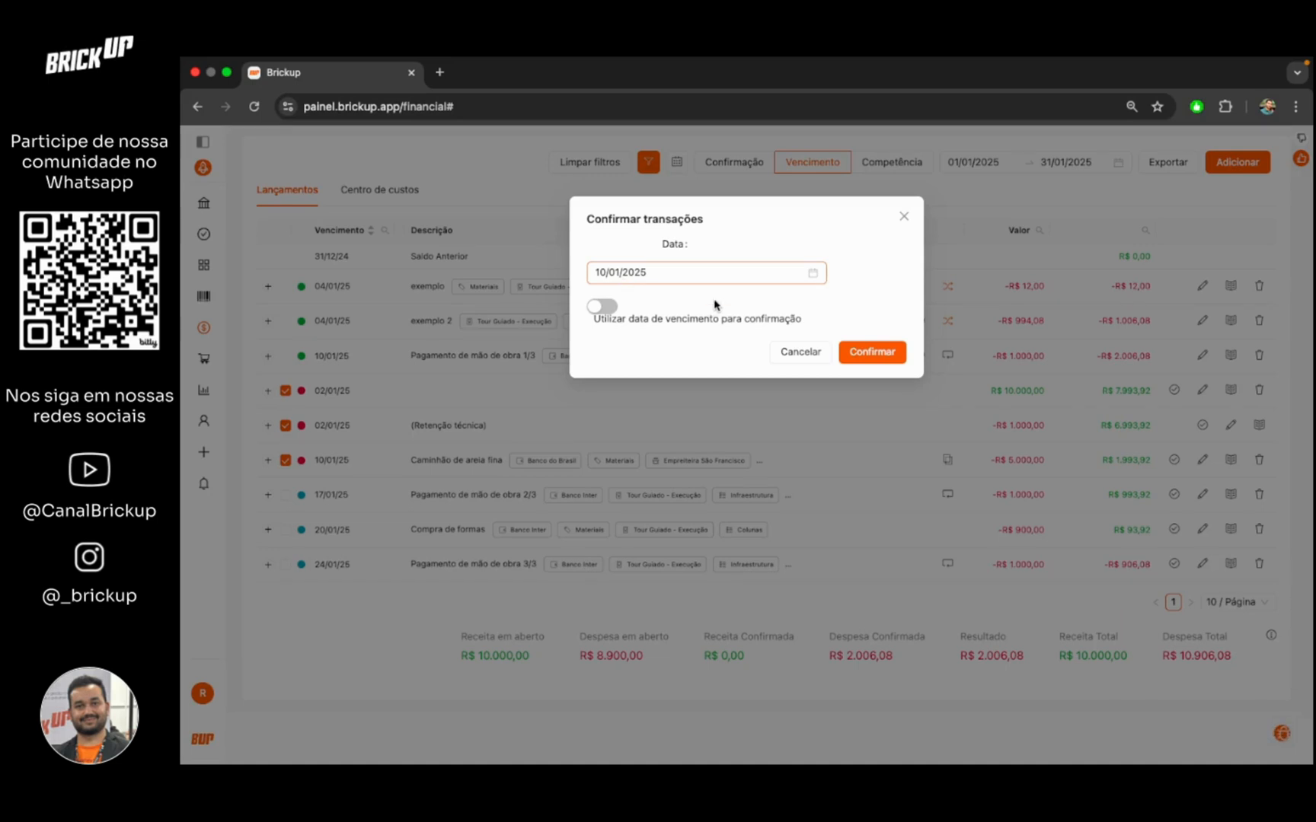
click(872, 352)
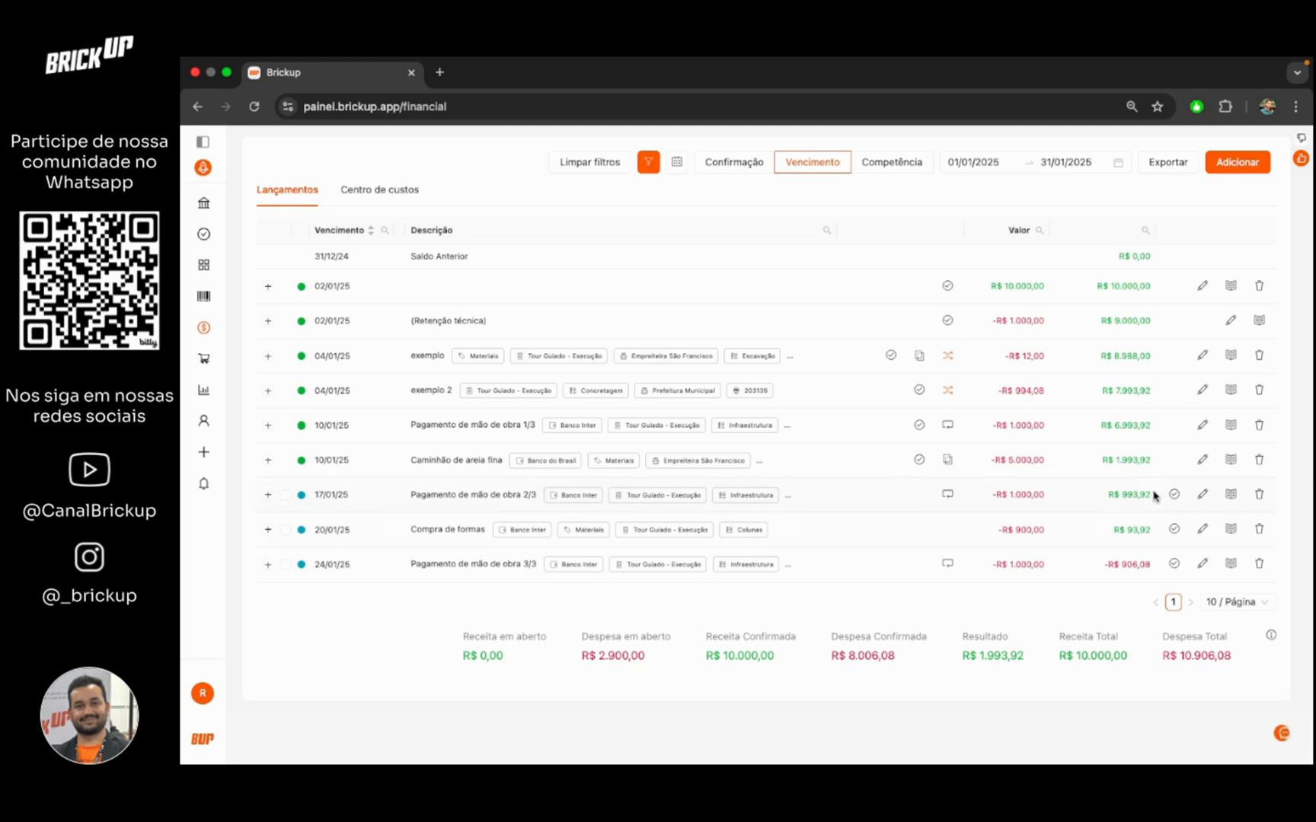
click(1224, 164)
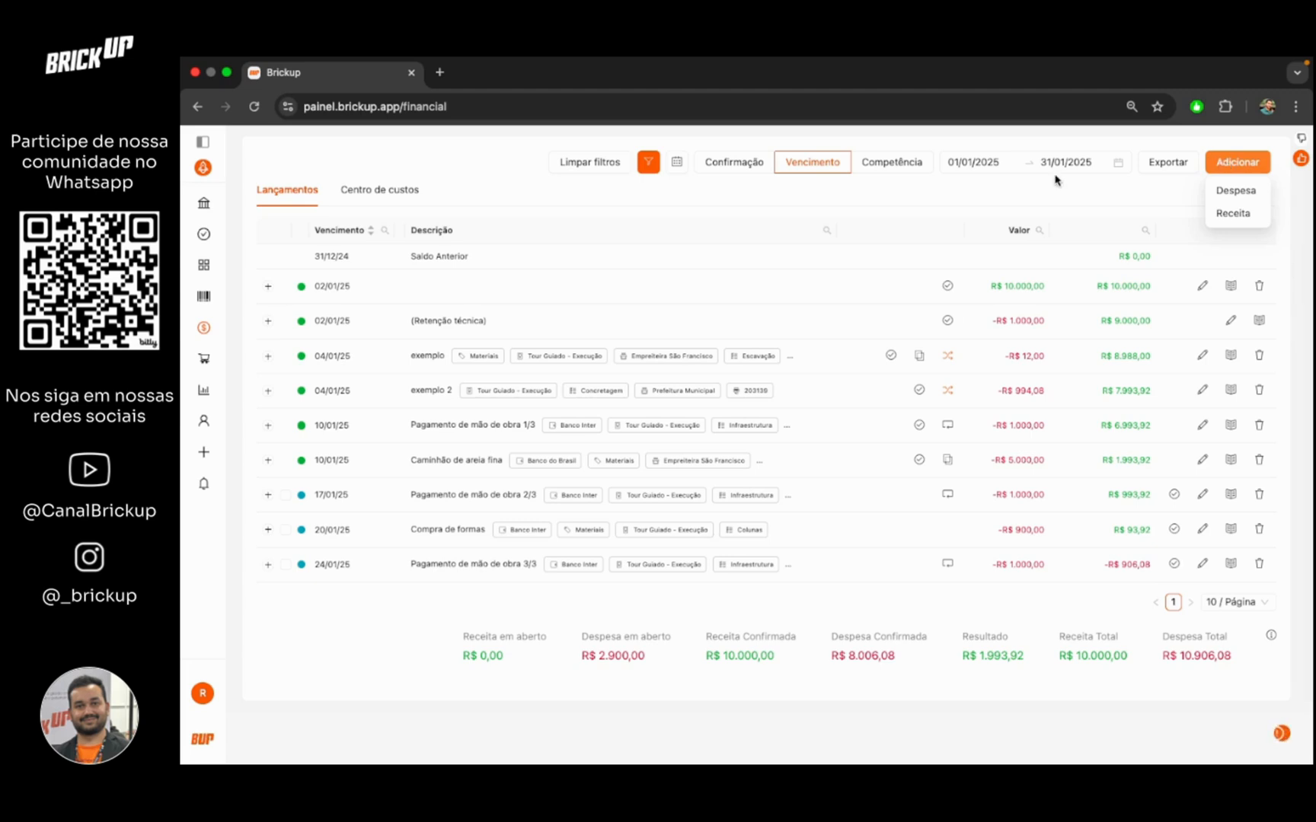
mouse_move(217, 457)
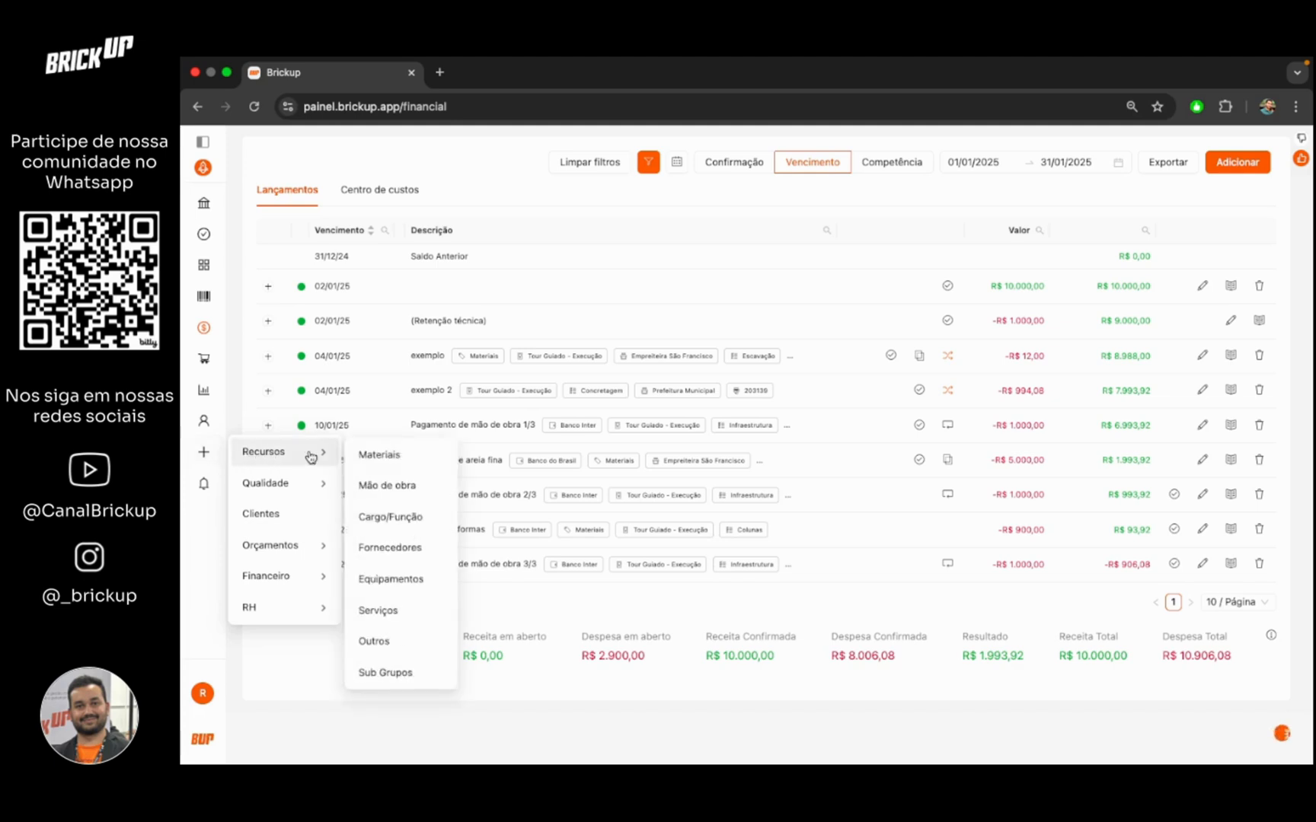
Step: View the Mão de obra register and start a new payment in the HR payments area
click(396, 488)
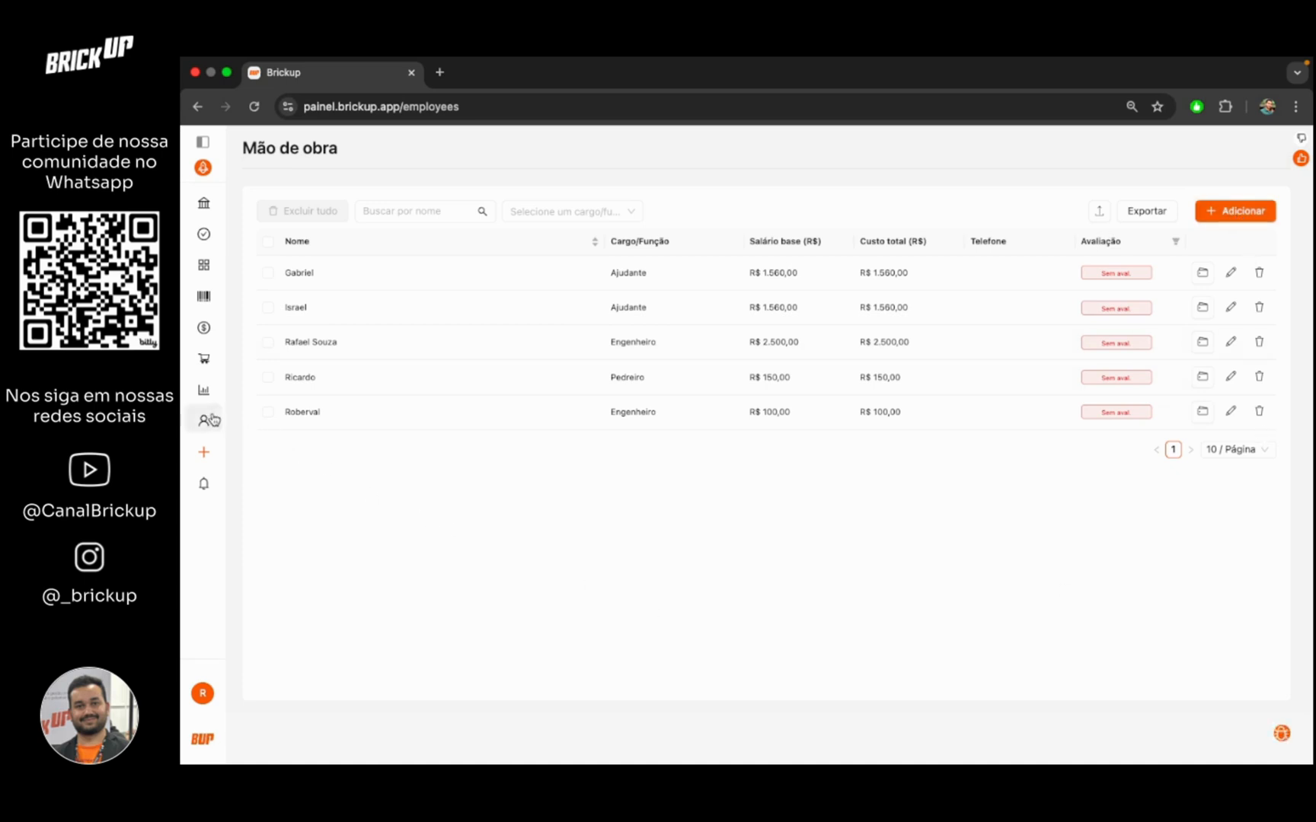
mouse_move(213, 420)
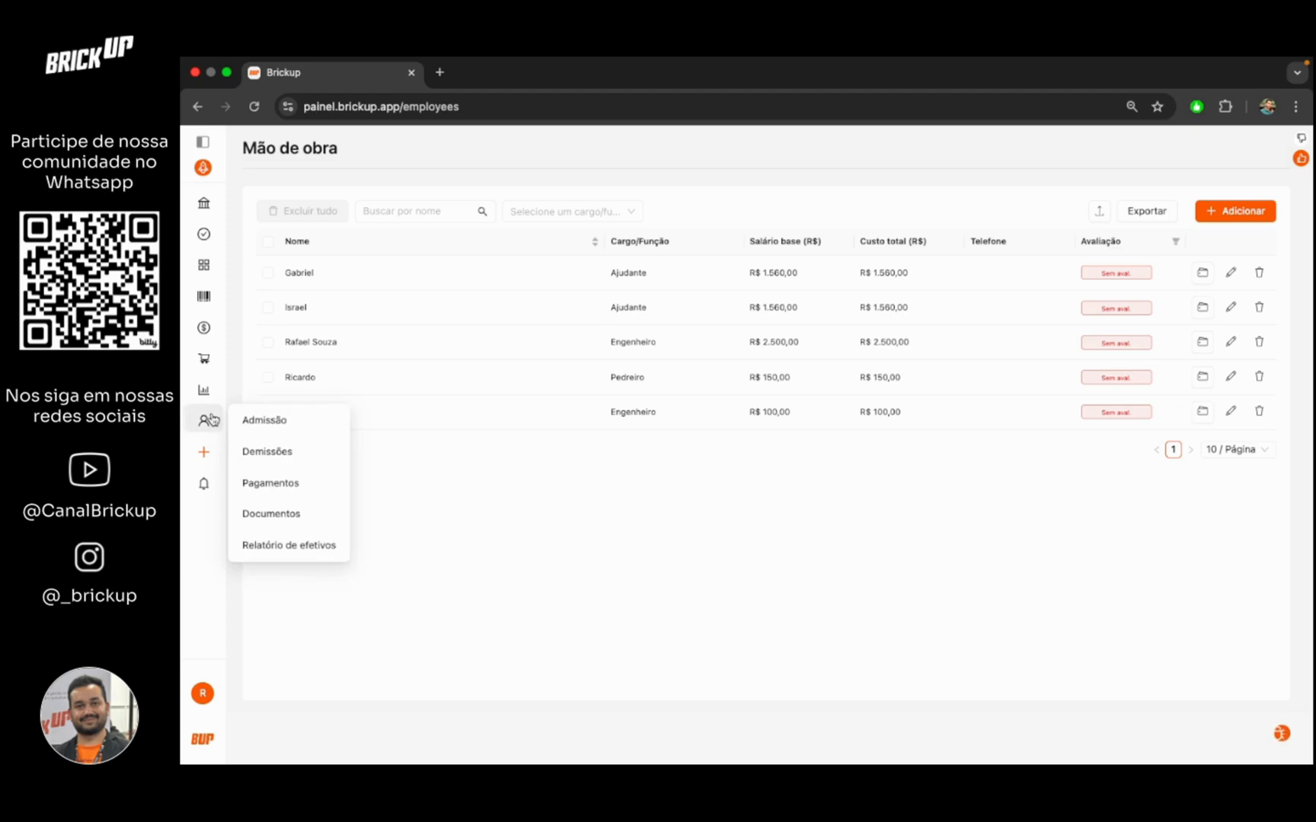
click(283, 496)
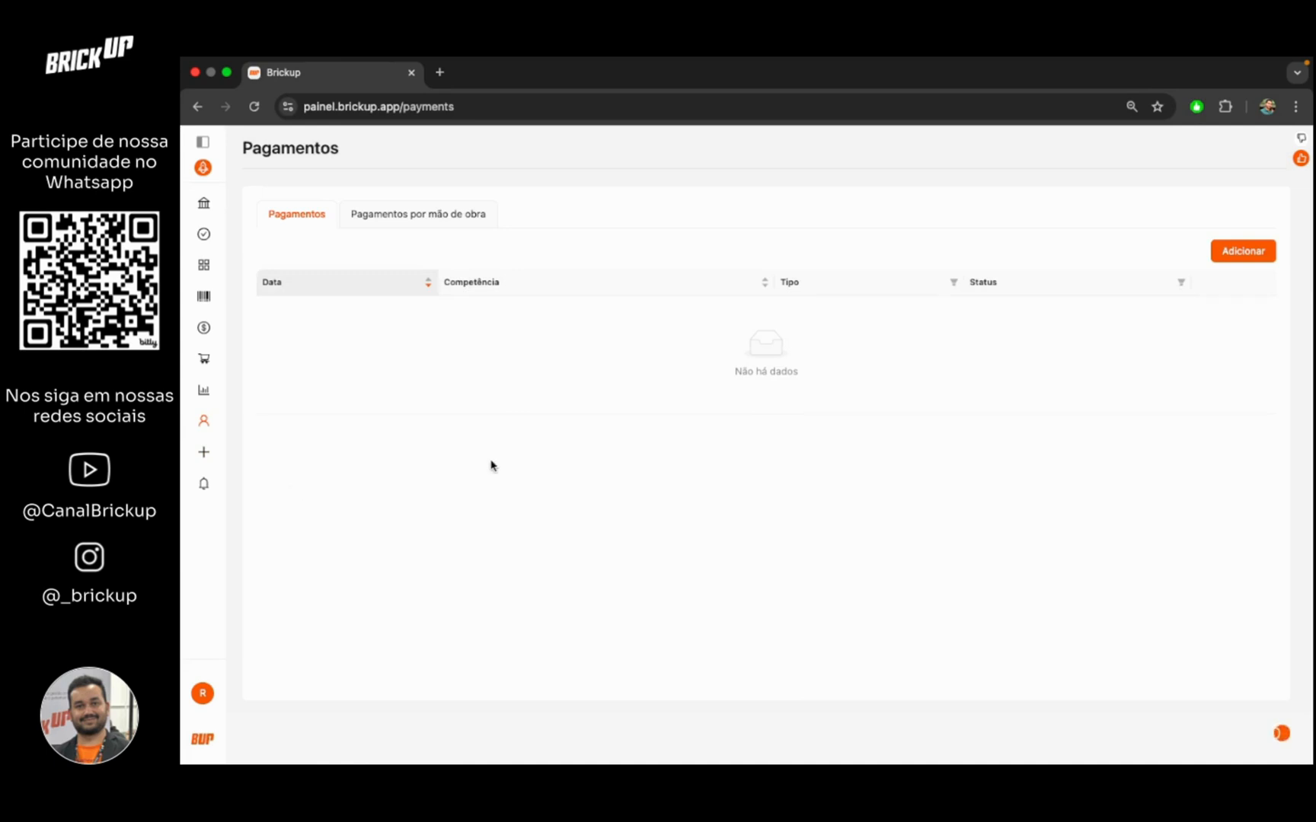
click(1229, 257)
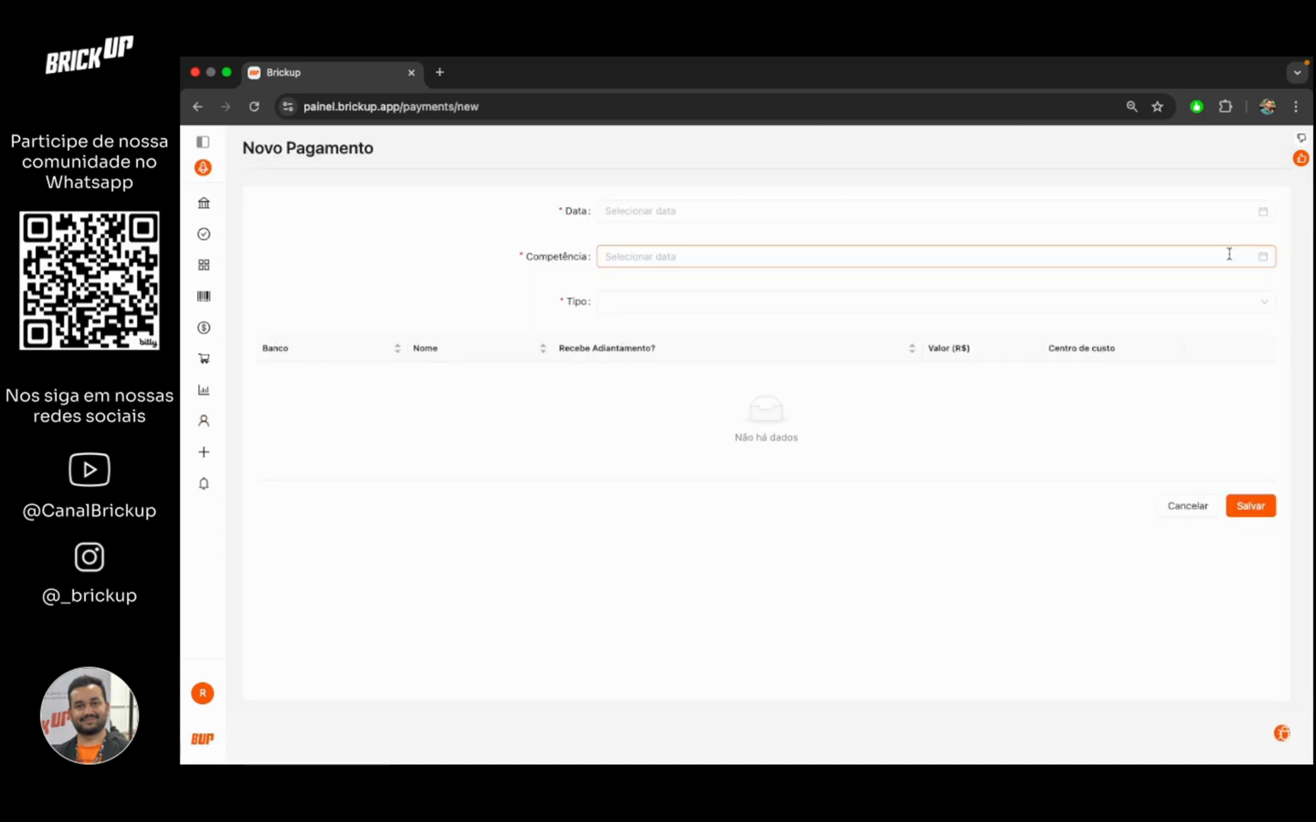
Step: Set the payment's date to 10/01/2025 and its Competência to dezembro/2025
click(923, 212)
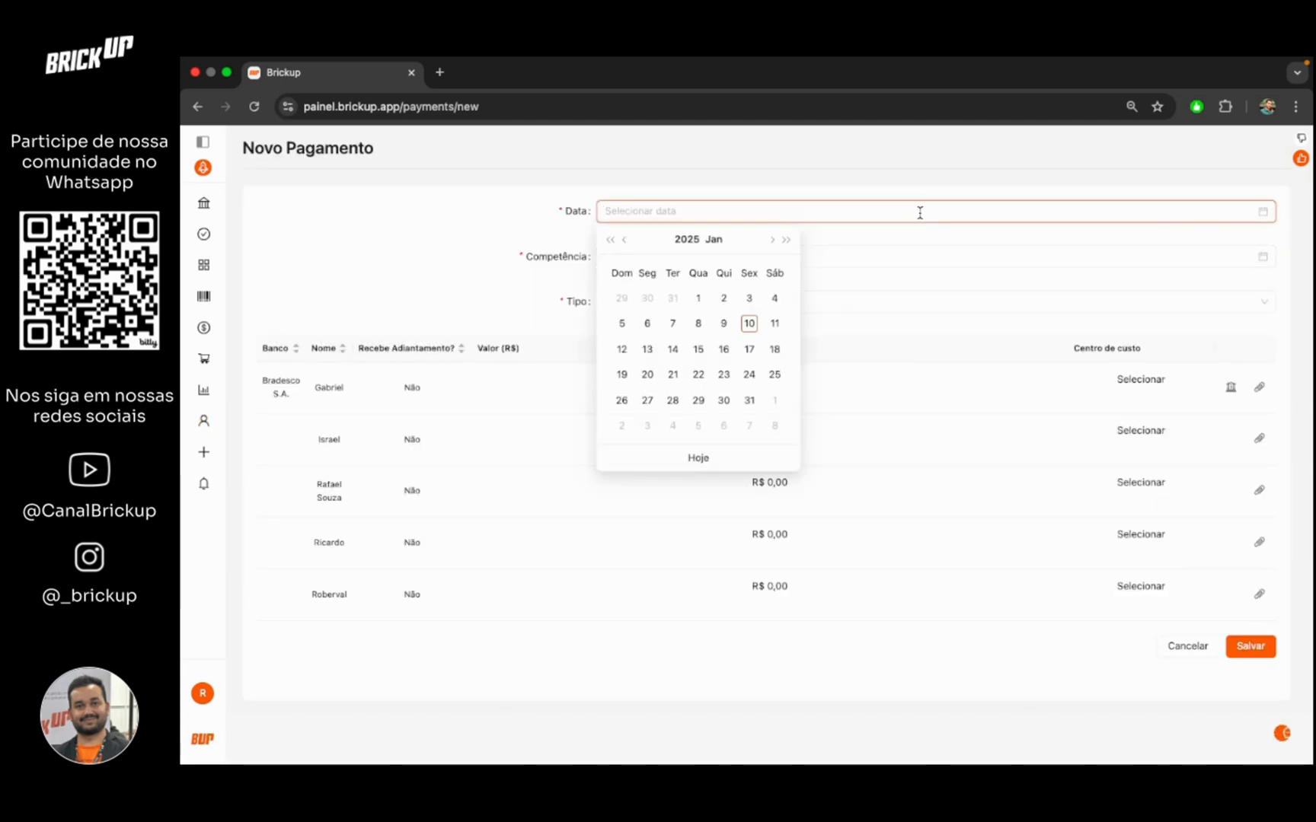
click(749, 324)
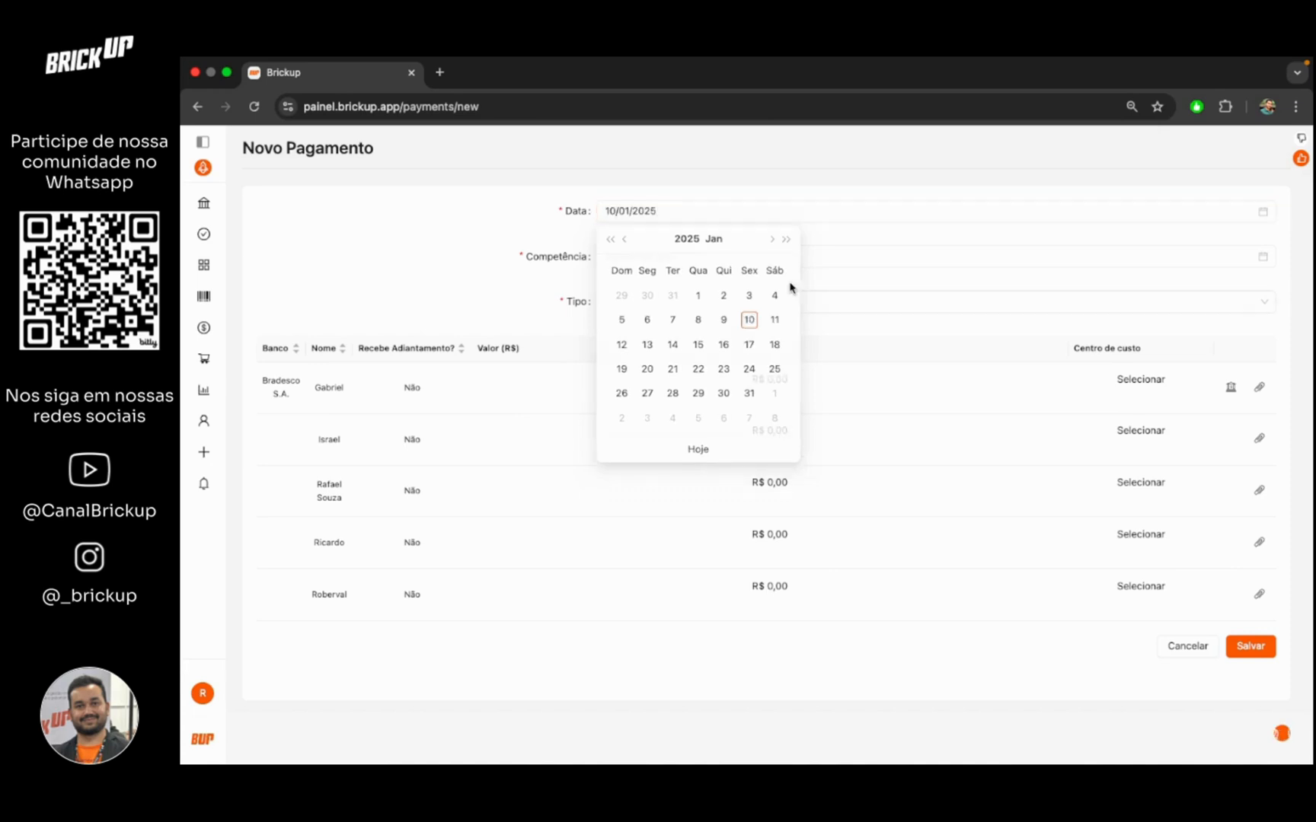
click(820, 262)
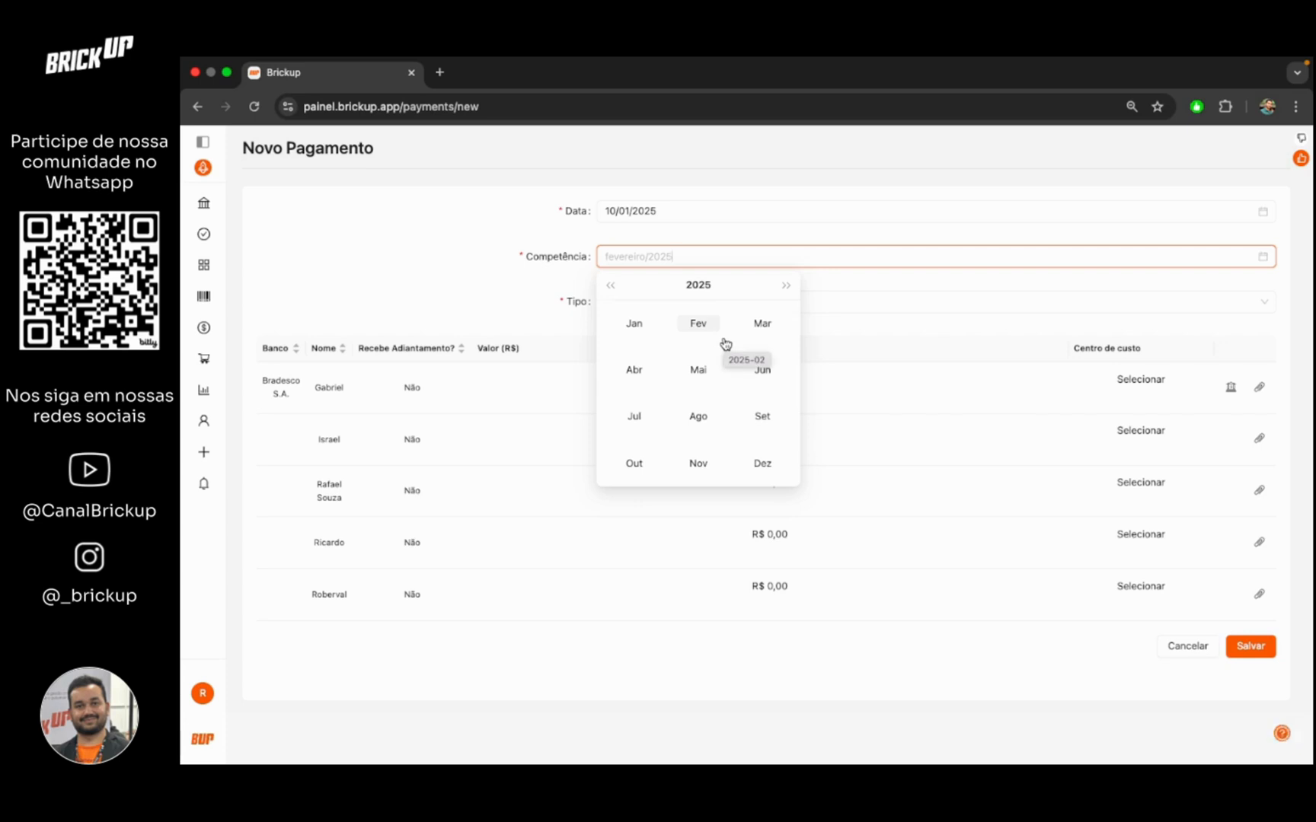
click(762, 462)
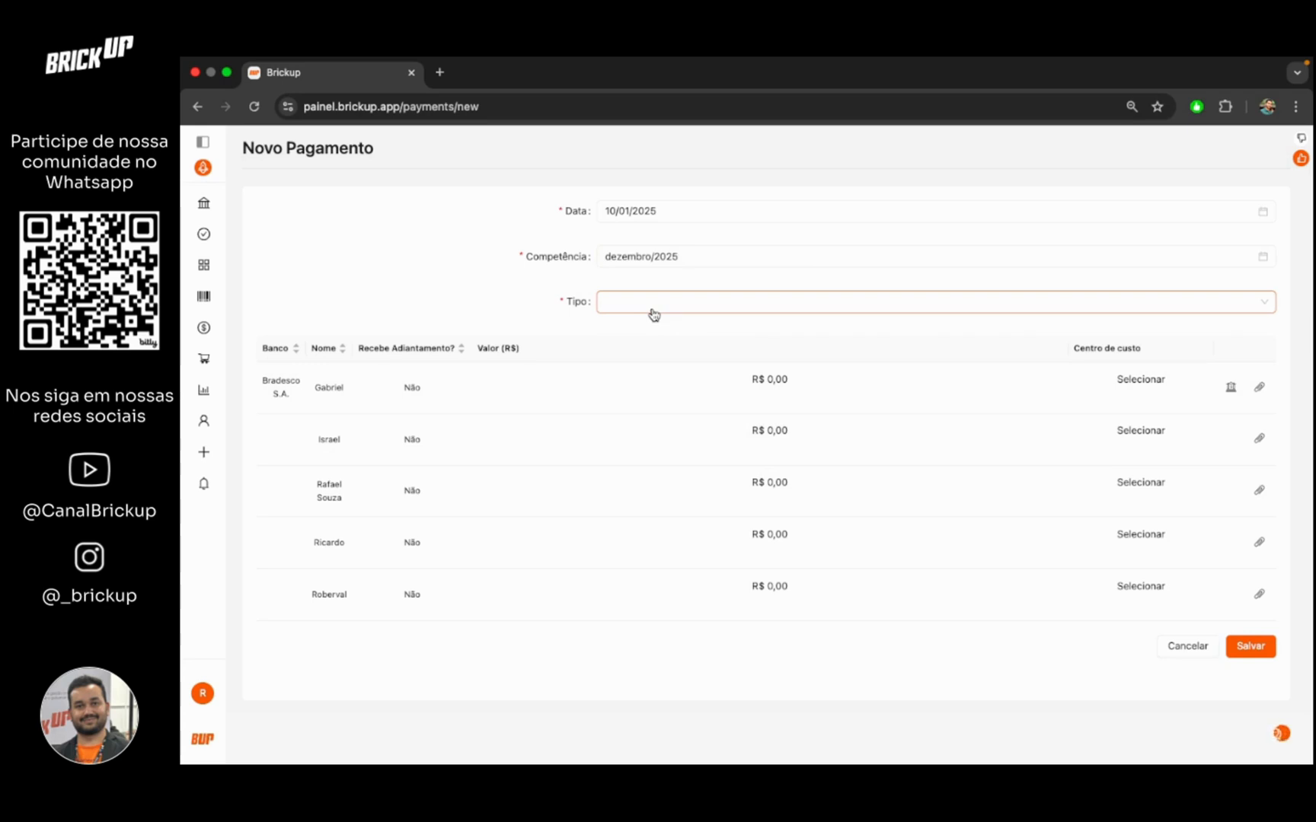
Step: Review the available payment types and set the payment's Tipo to Folha de pagamento
click(654, 314)
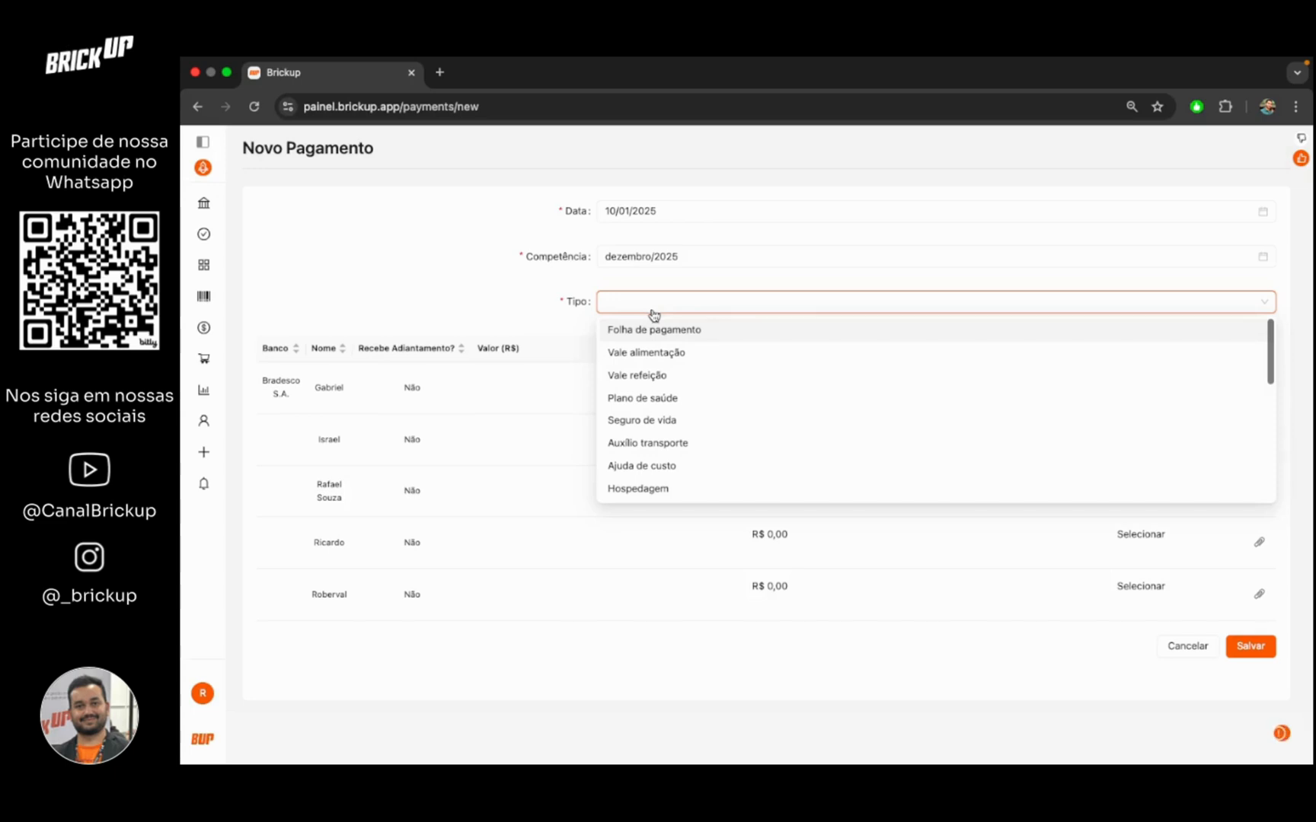
scroll(672, 408, down, 1)
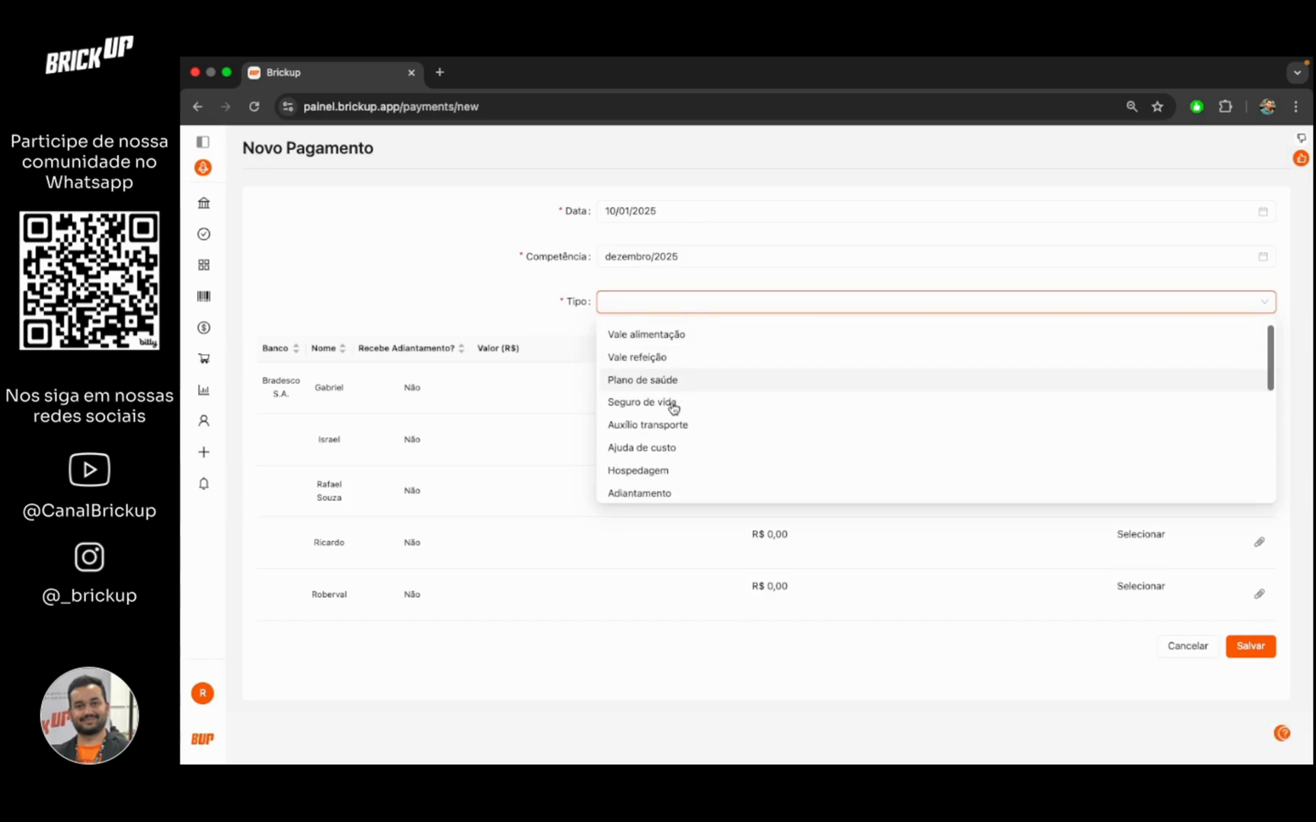
scroll(674, 408, down, 5)
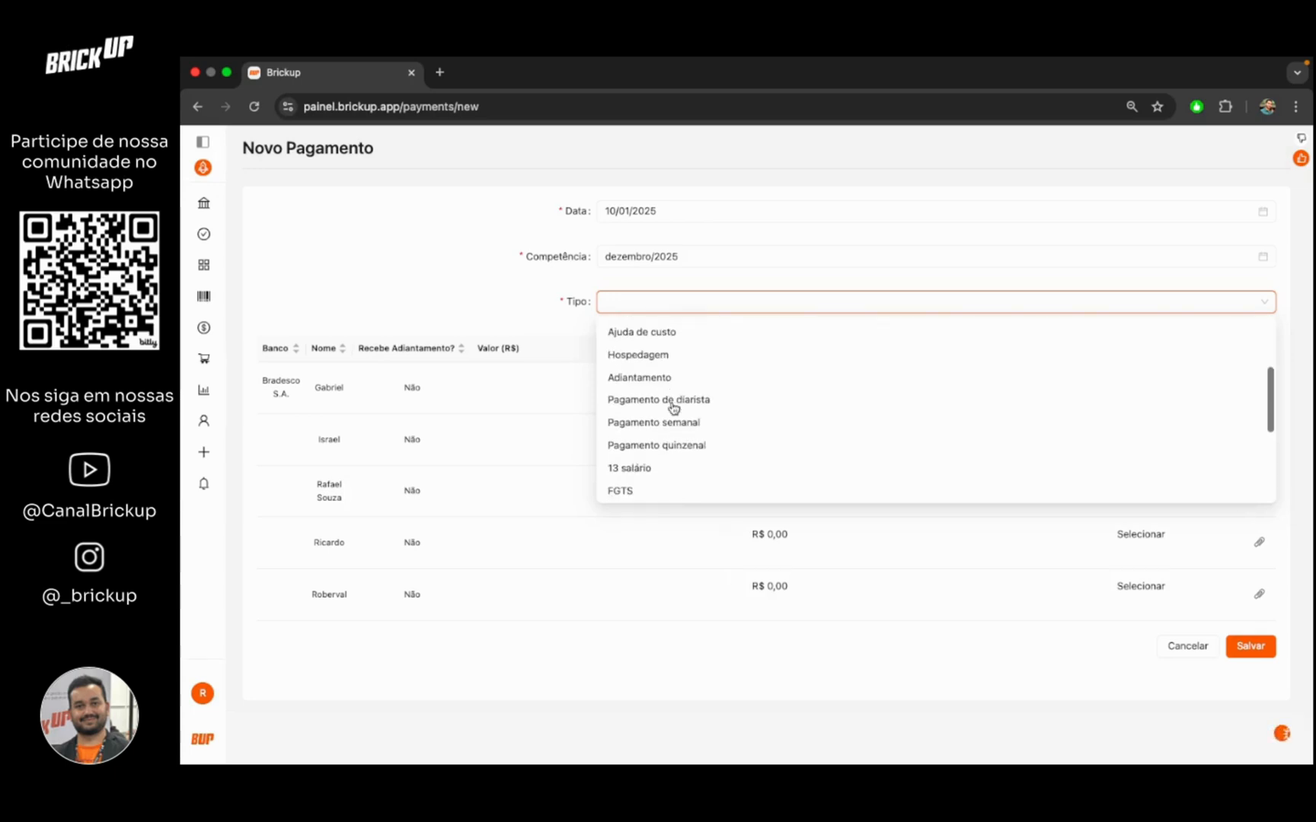
scroll(673, 408, down, 2)
scroll(673, 408, down, 1)
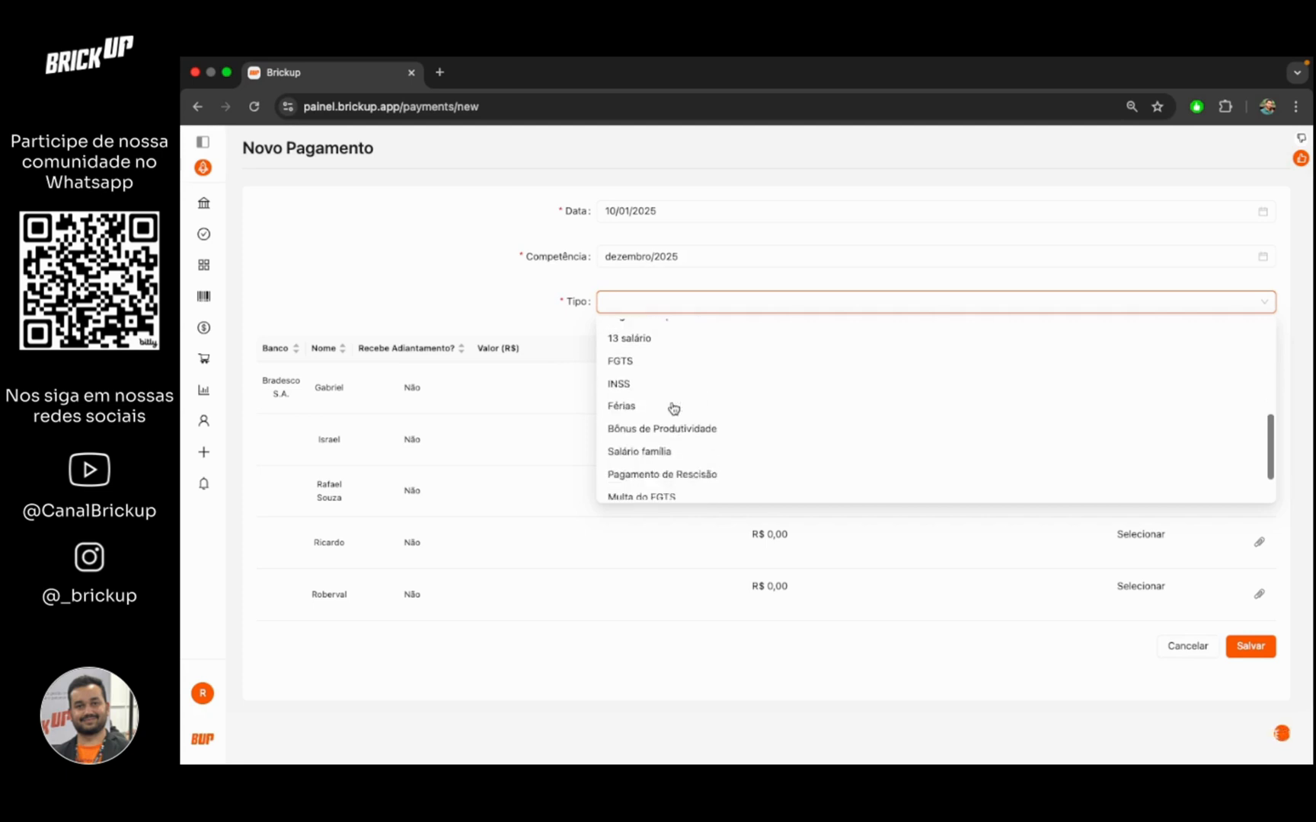
scroll(673, 408, down, 2)
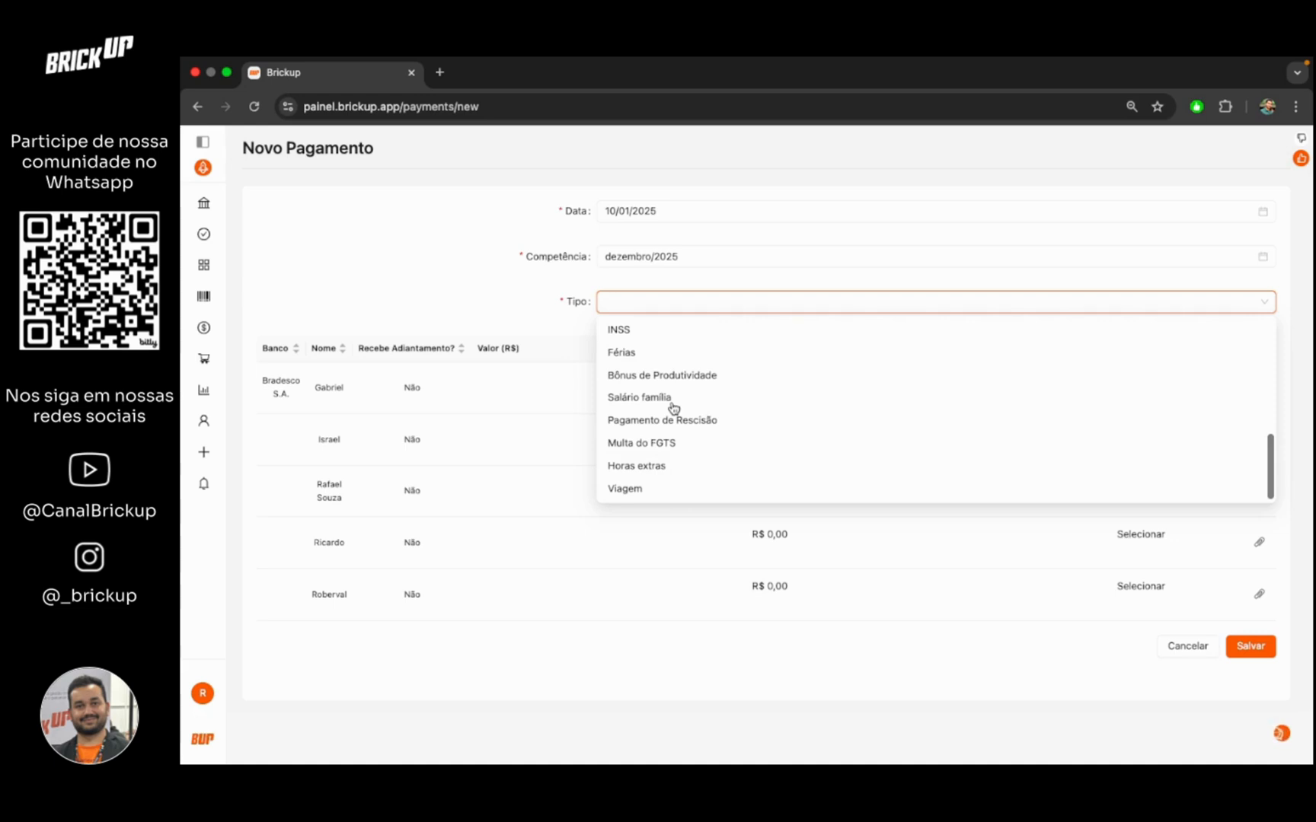
scroll(673, 408, up, 5)
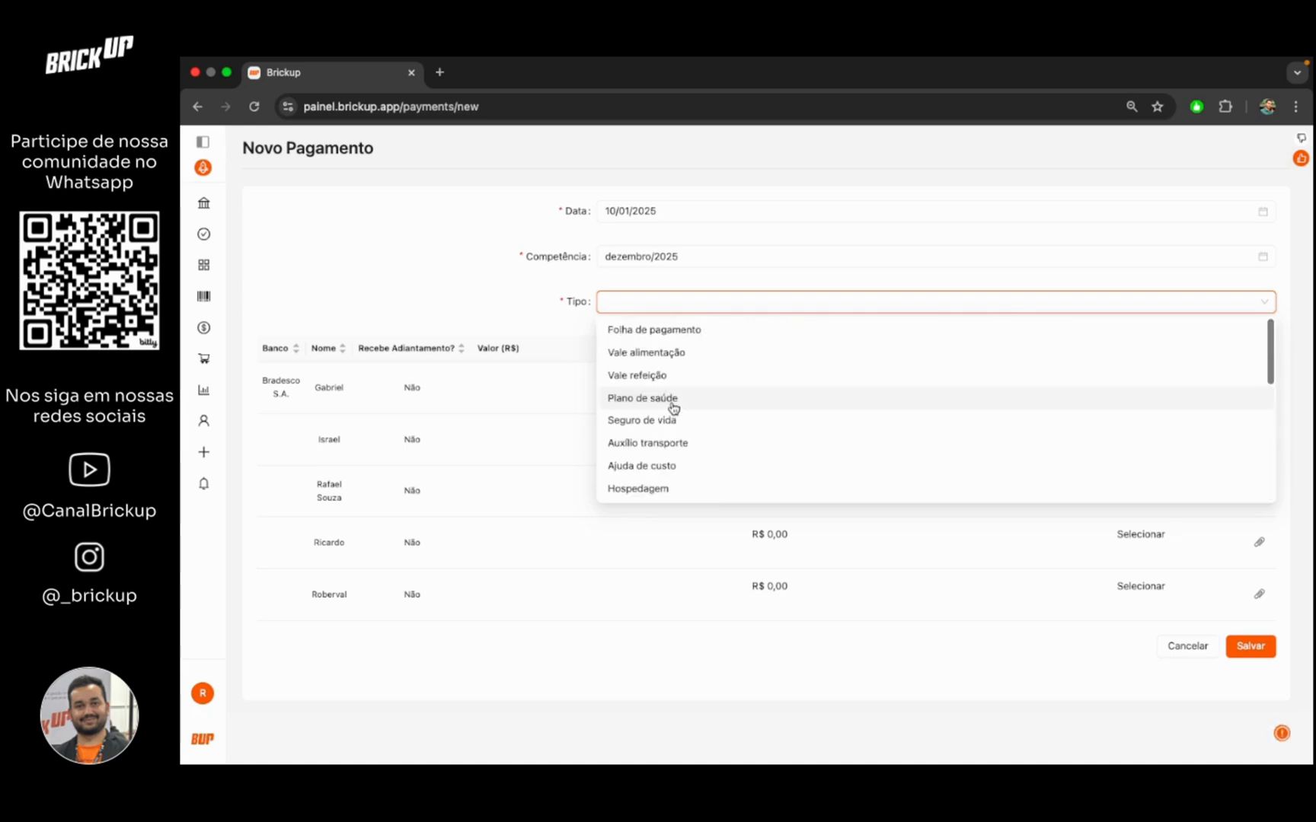
click(674, 332)
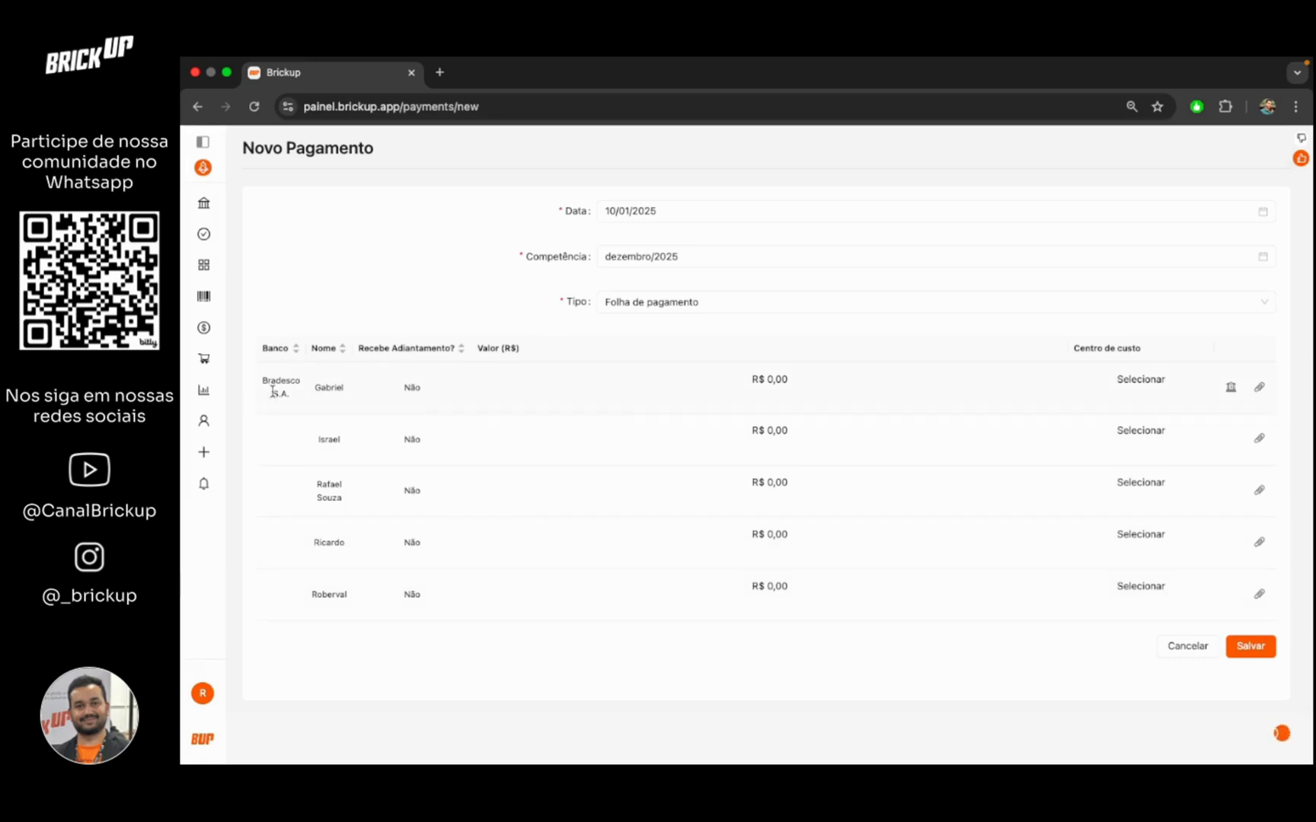
Step: Check the first employee's bank details and set the first two employees' payment values to R$ 1.560,00 and R$ 1.569,00
click(1230, 388)
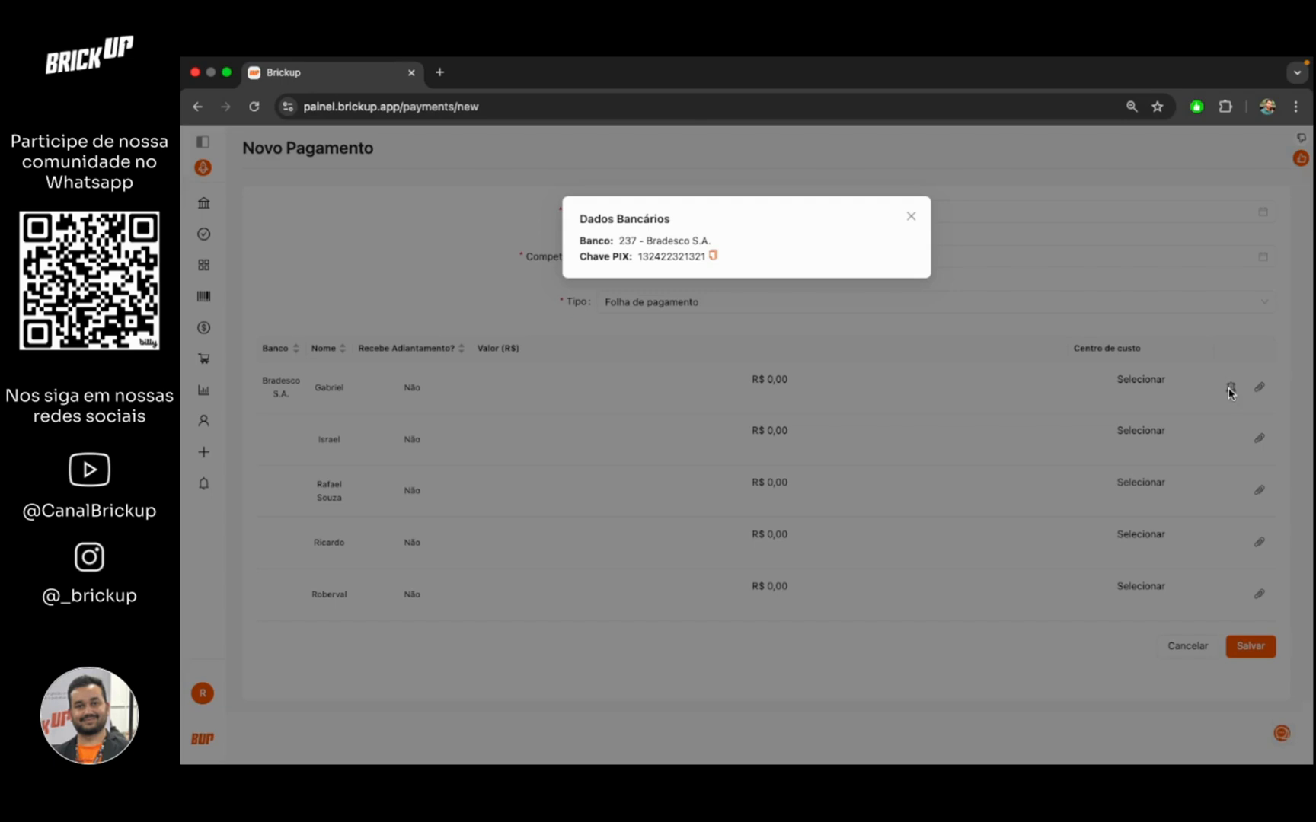
click(840, 347)
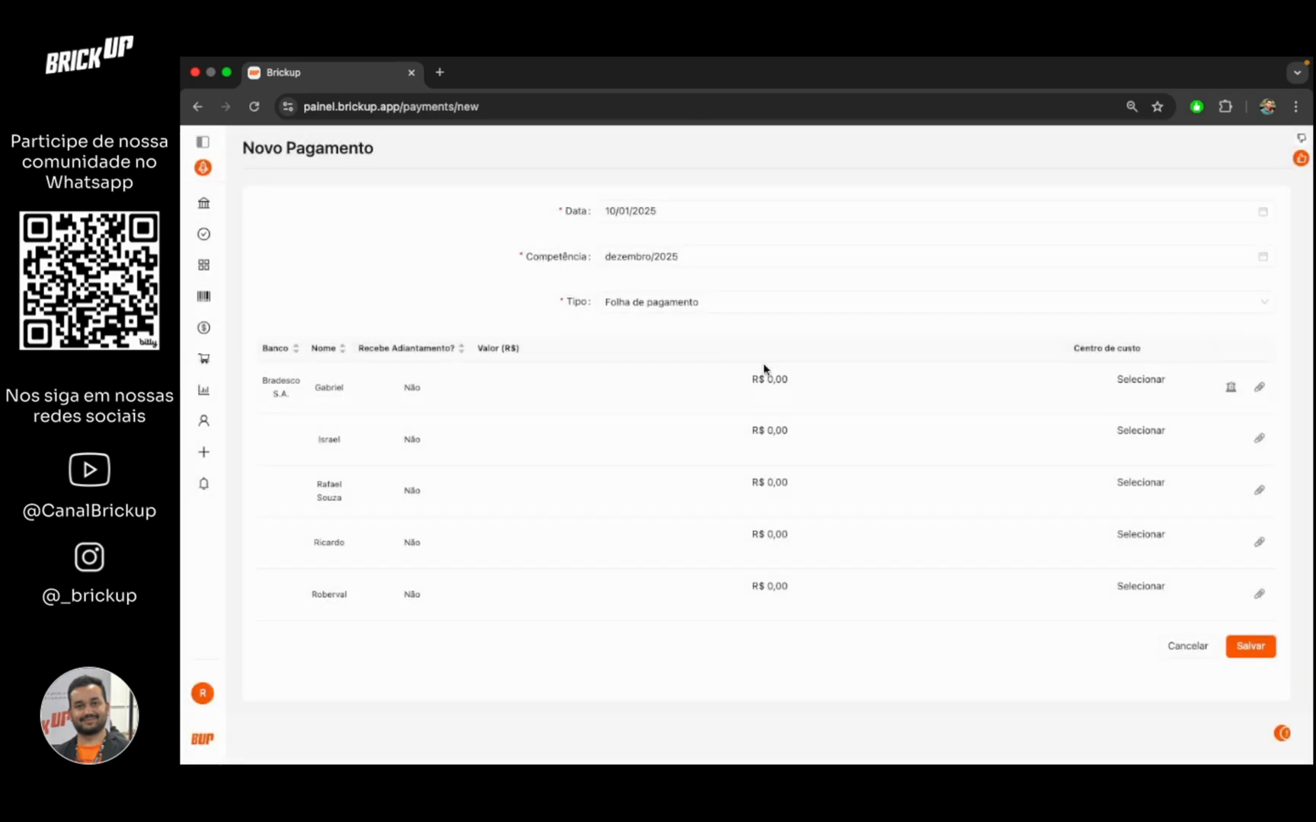
click(772, 378)
text(1.5)
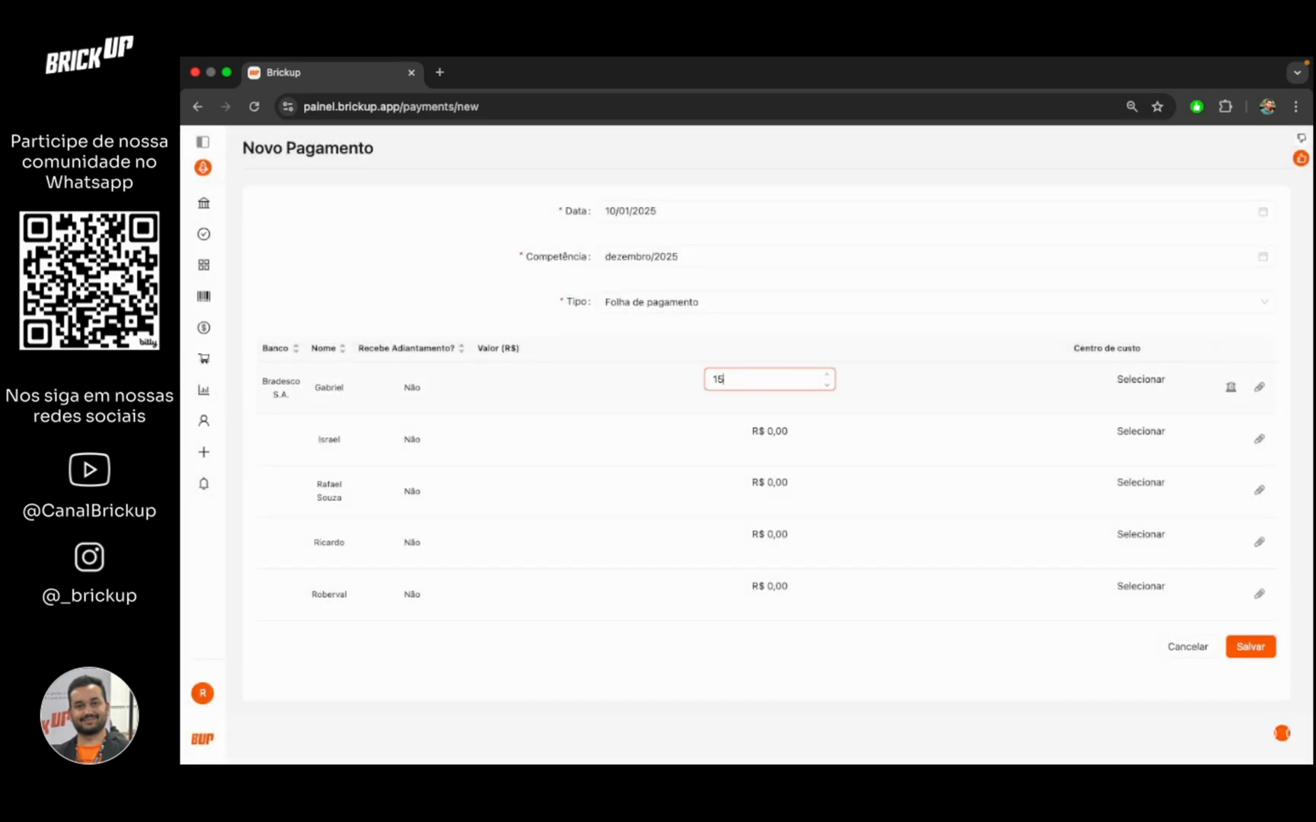
text(60,00)
click(778, 432)
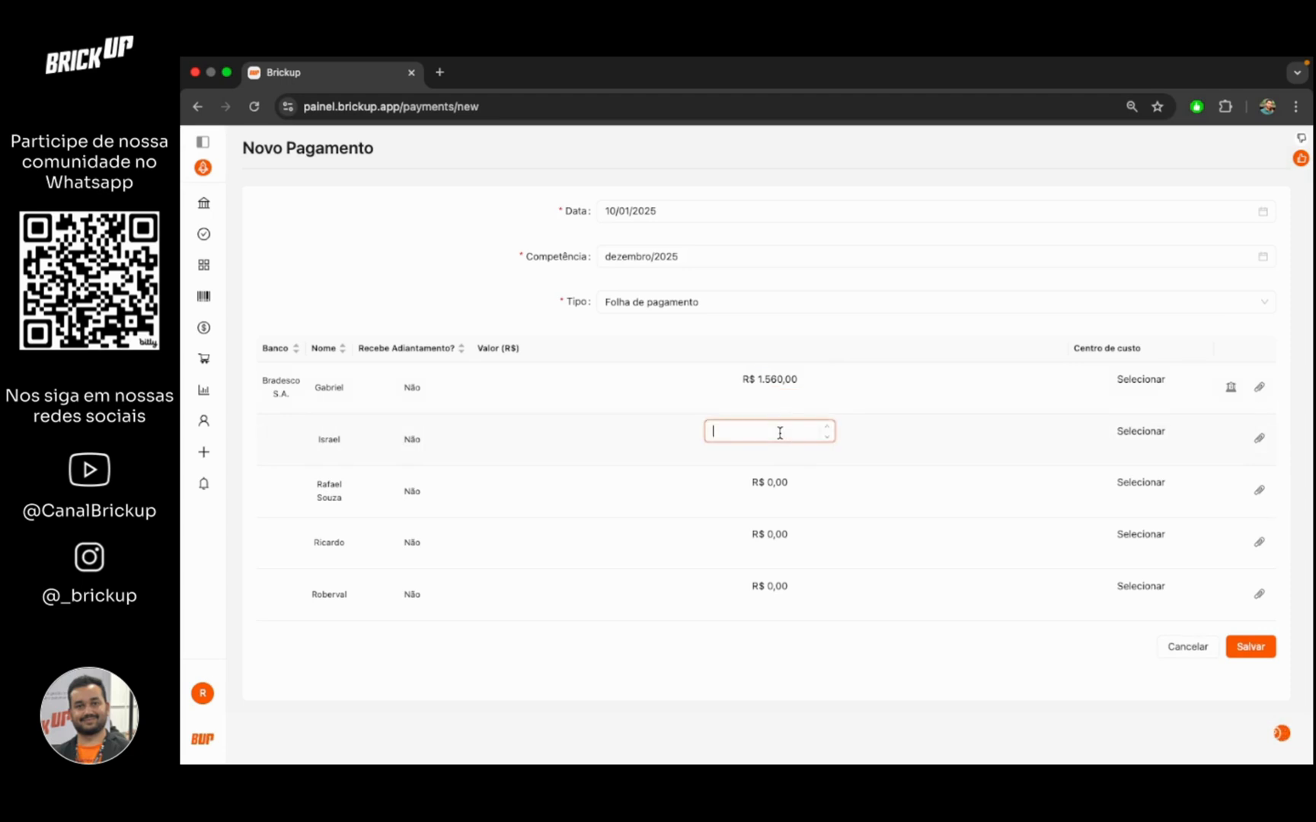
text(1569,00)
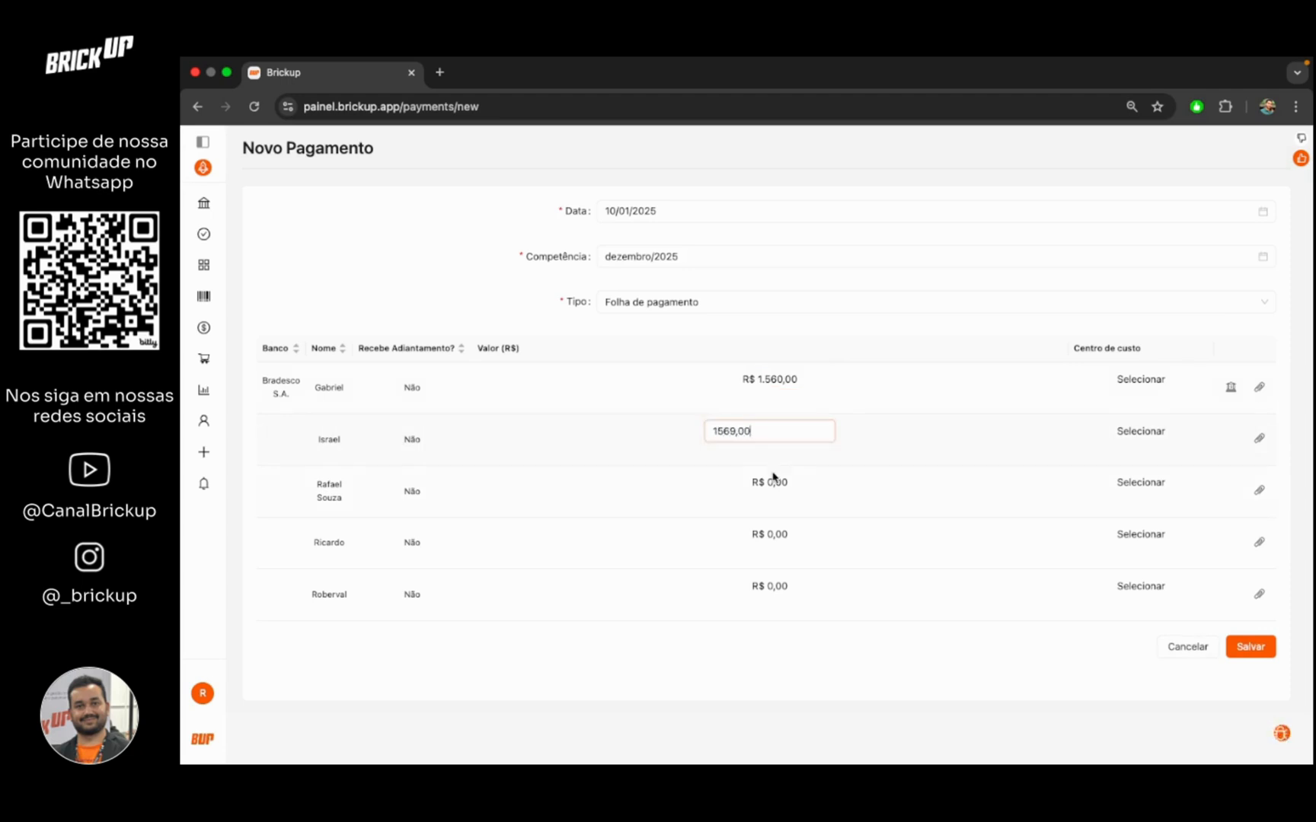
Step: Set the third, fourth and fifth employees' payment values to R$ 2.500,00, R$ 150,00 and R$ 125,00
click(773, 478)
text(2.500)
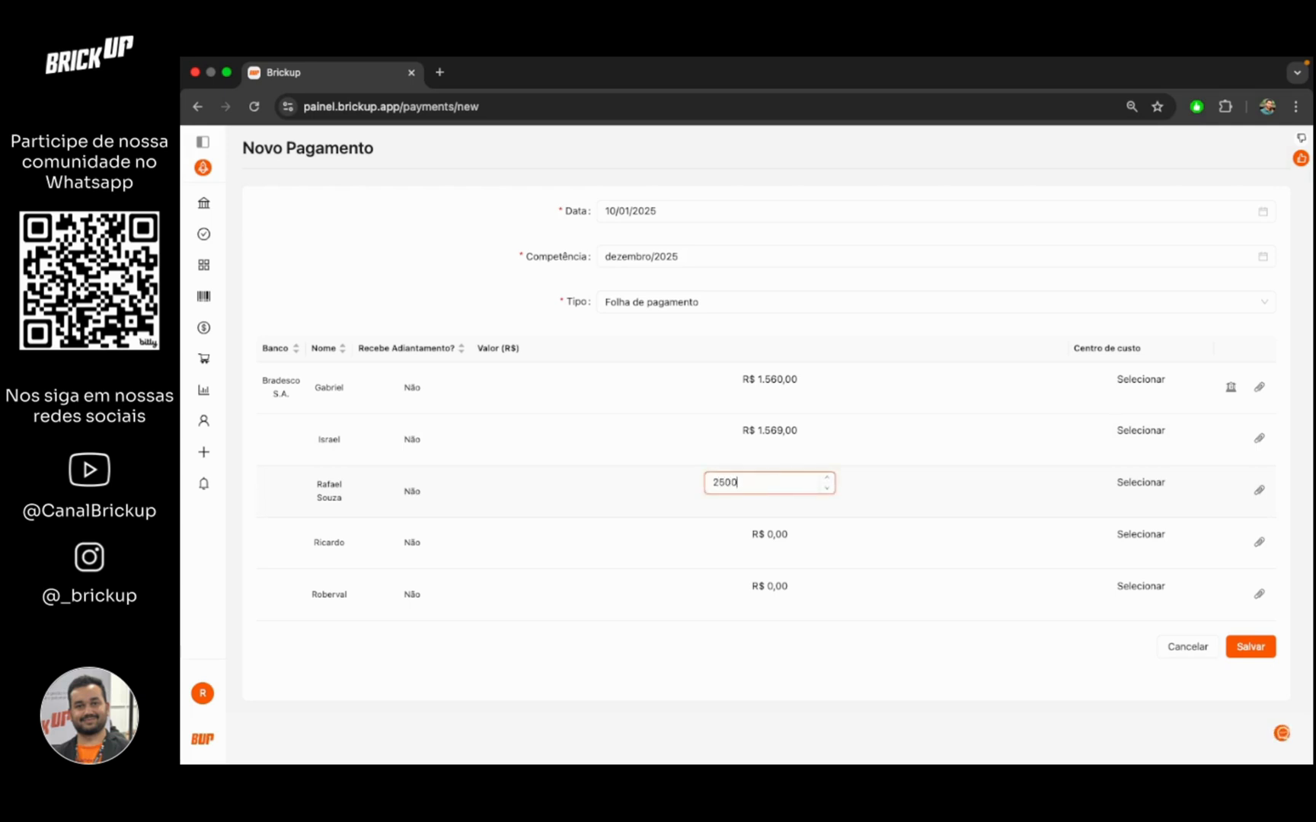
text(,00)
key(Return)
click(779, 533)
text(1)
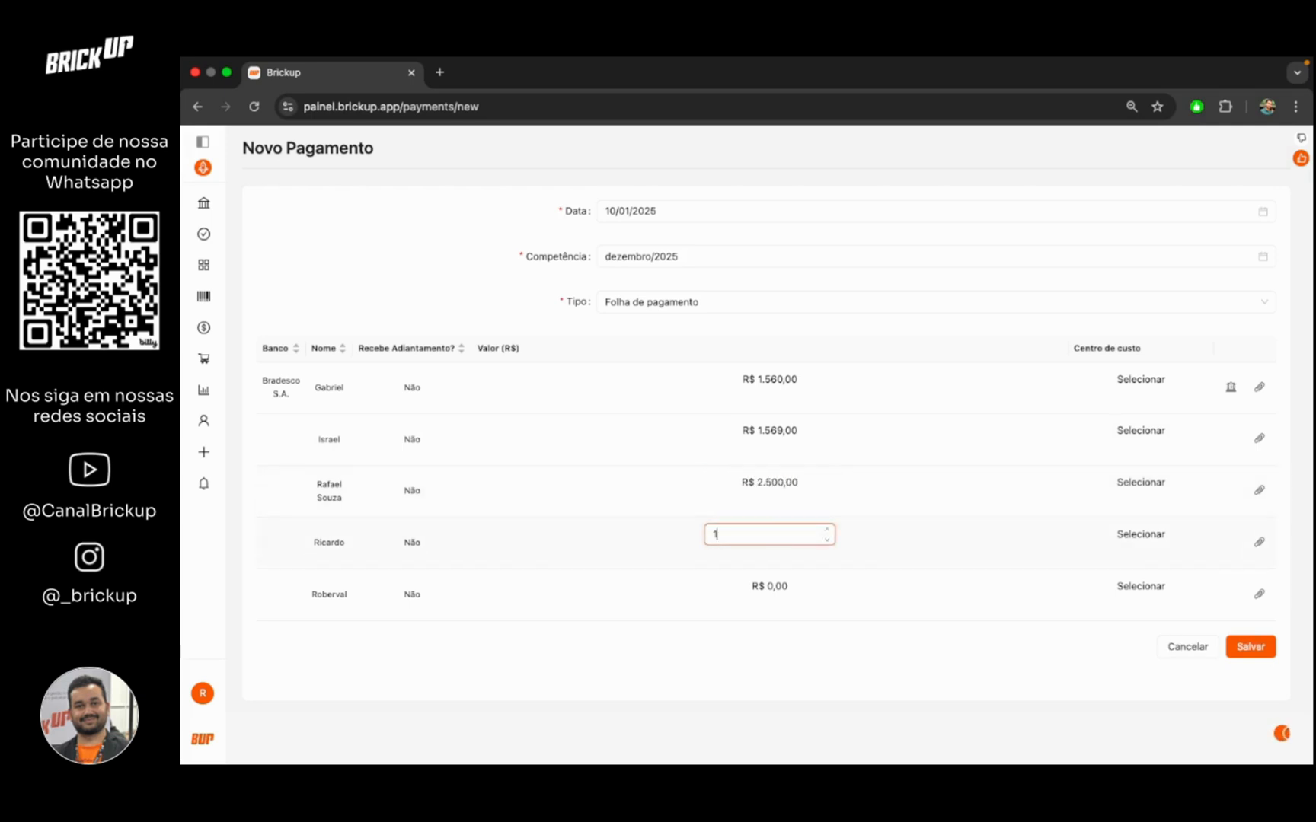
text(50,00)
key(Return)
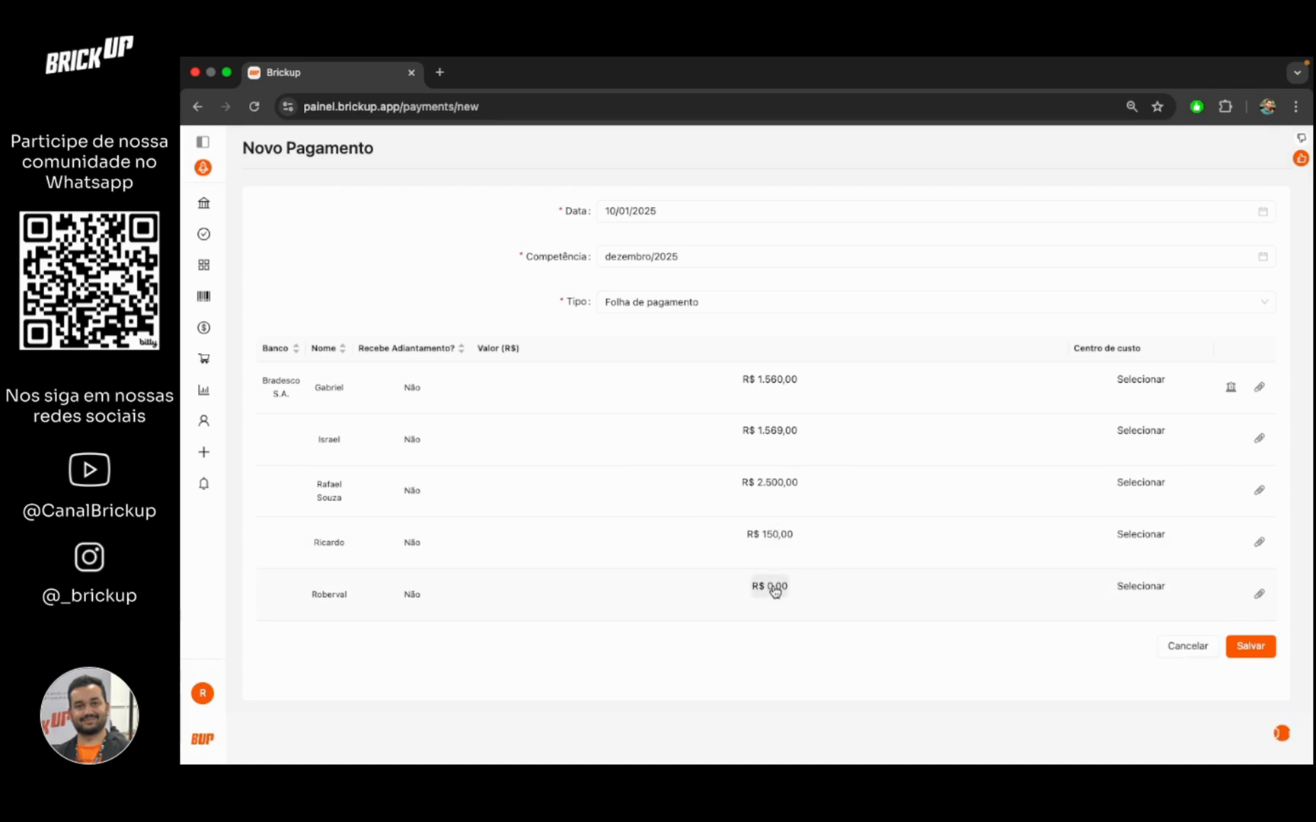
click(774, 586)
text(1)
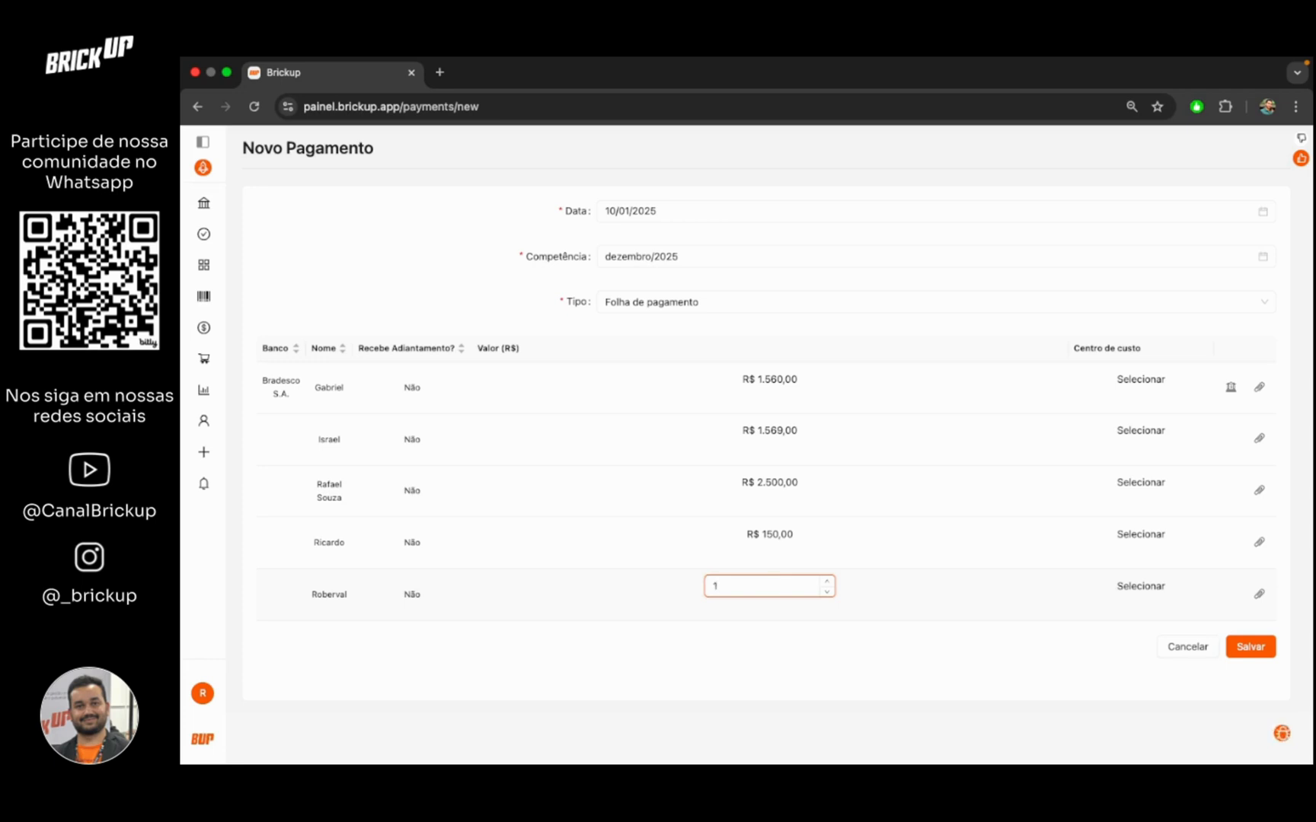
text(25,00)
key(Return)
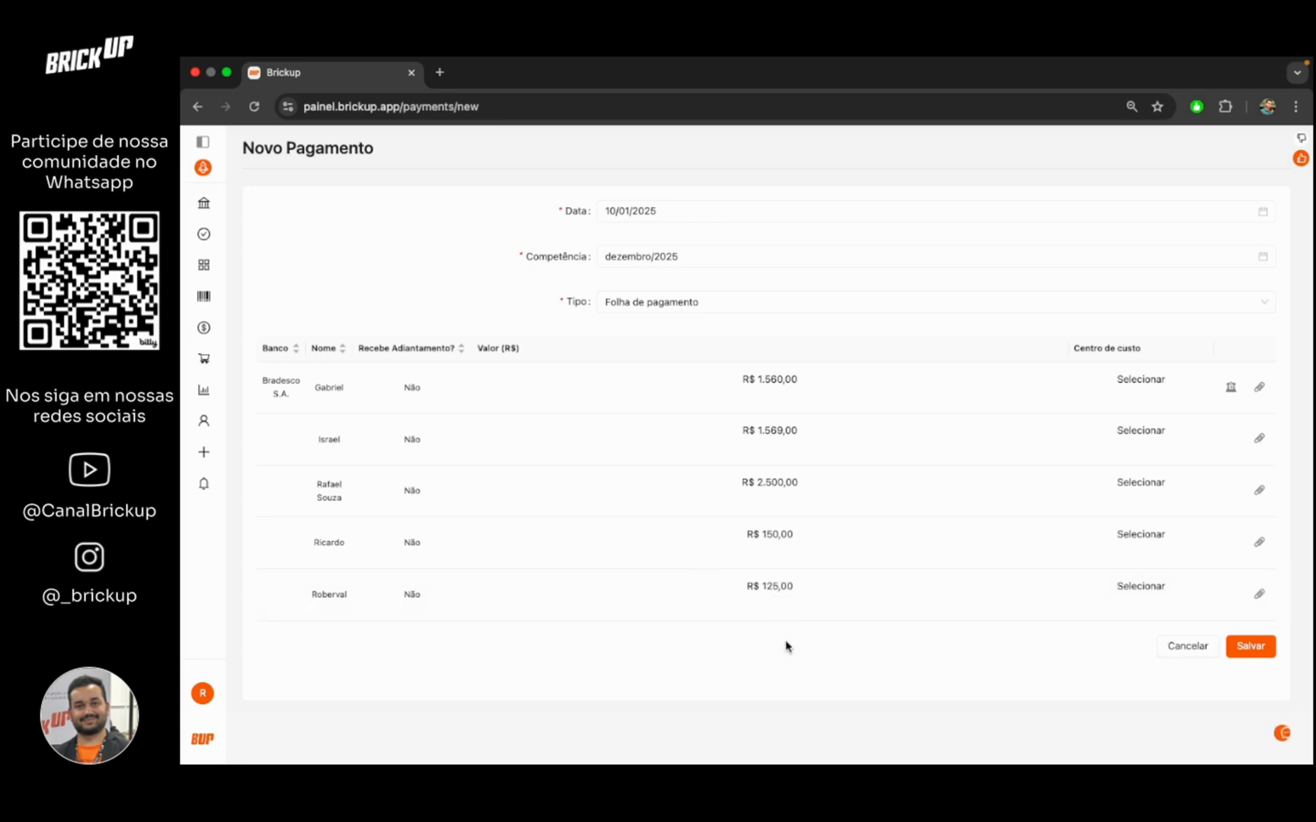
Step: Split the first employee's payment between Obra 2 - 2024 and Tour Guiado - Execução at 780,00 each and save the split
click(1114, 381)
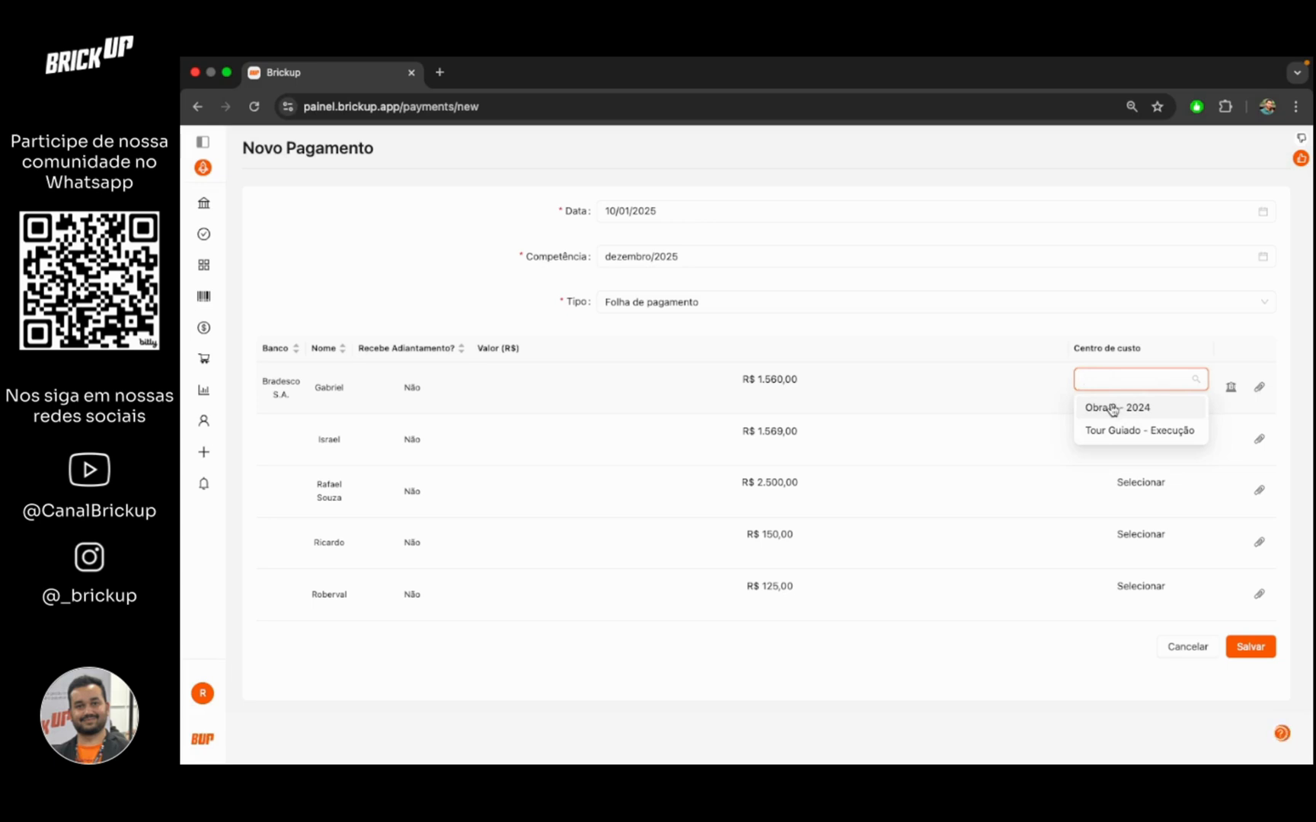
click(1114, 409)
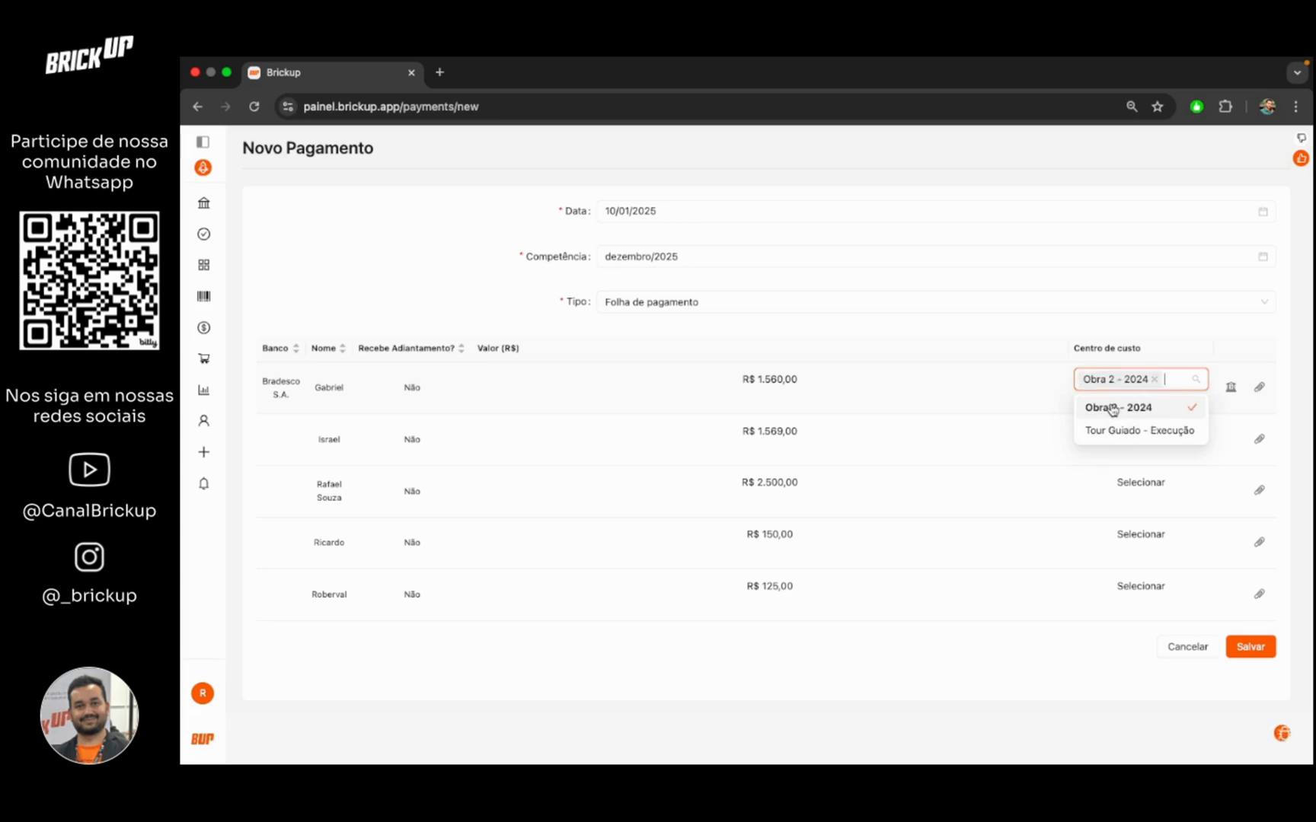
click(1111, 431)
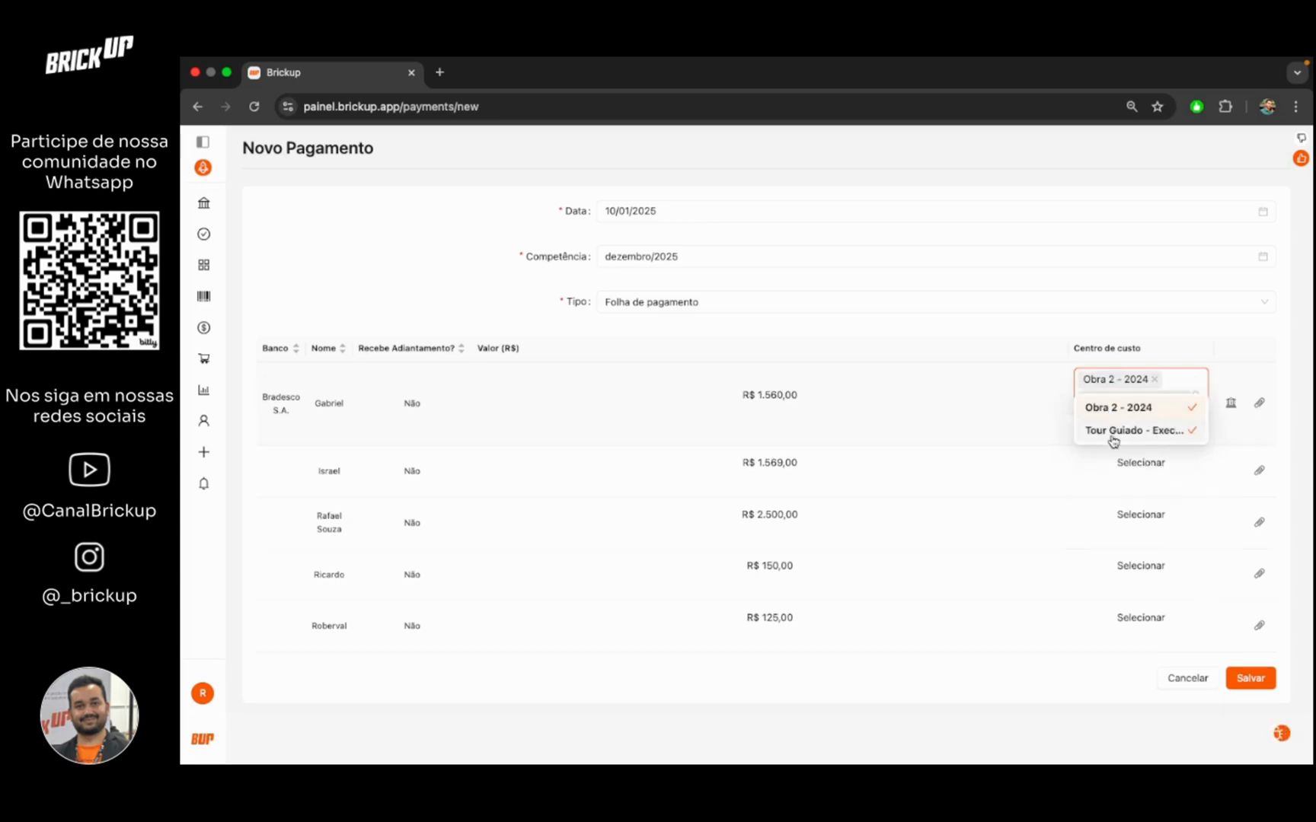
click(1028, 403)
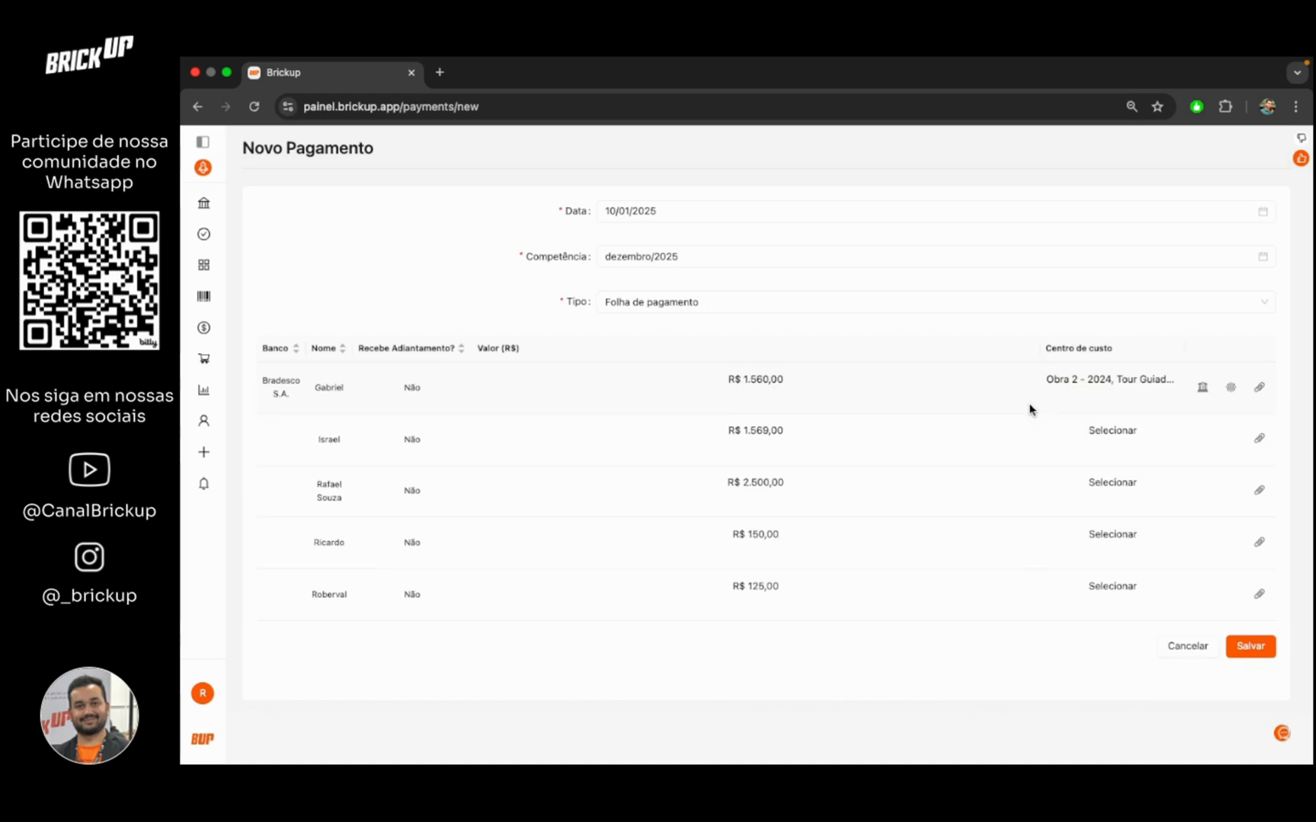
click(1228, 390)
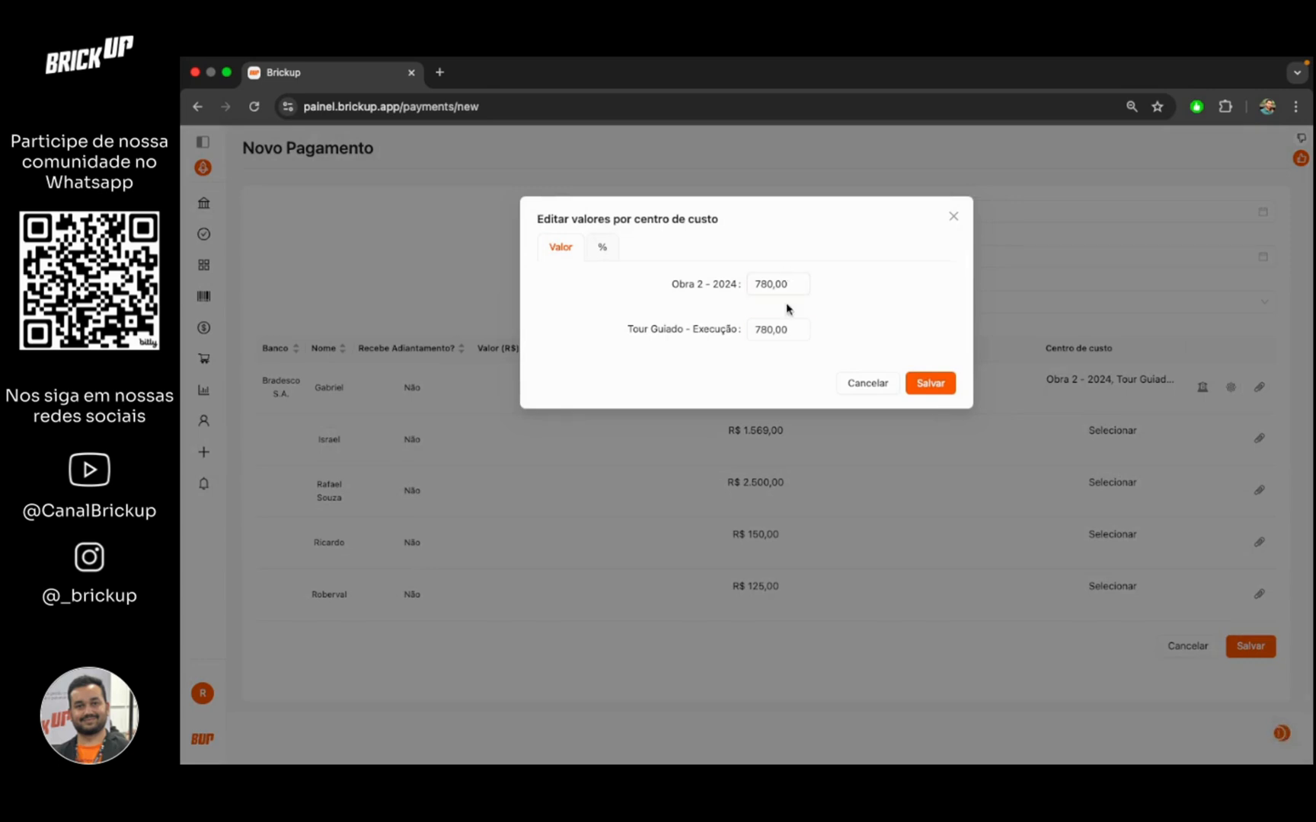
click(928, 381)
Step: Assign the cost centre Obra 2 - 2024 to the second and third employees and save the payment
click(1110, 431)
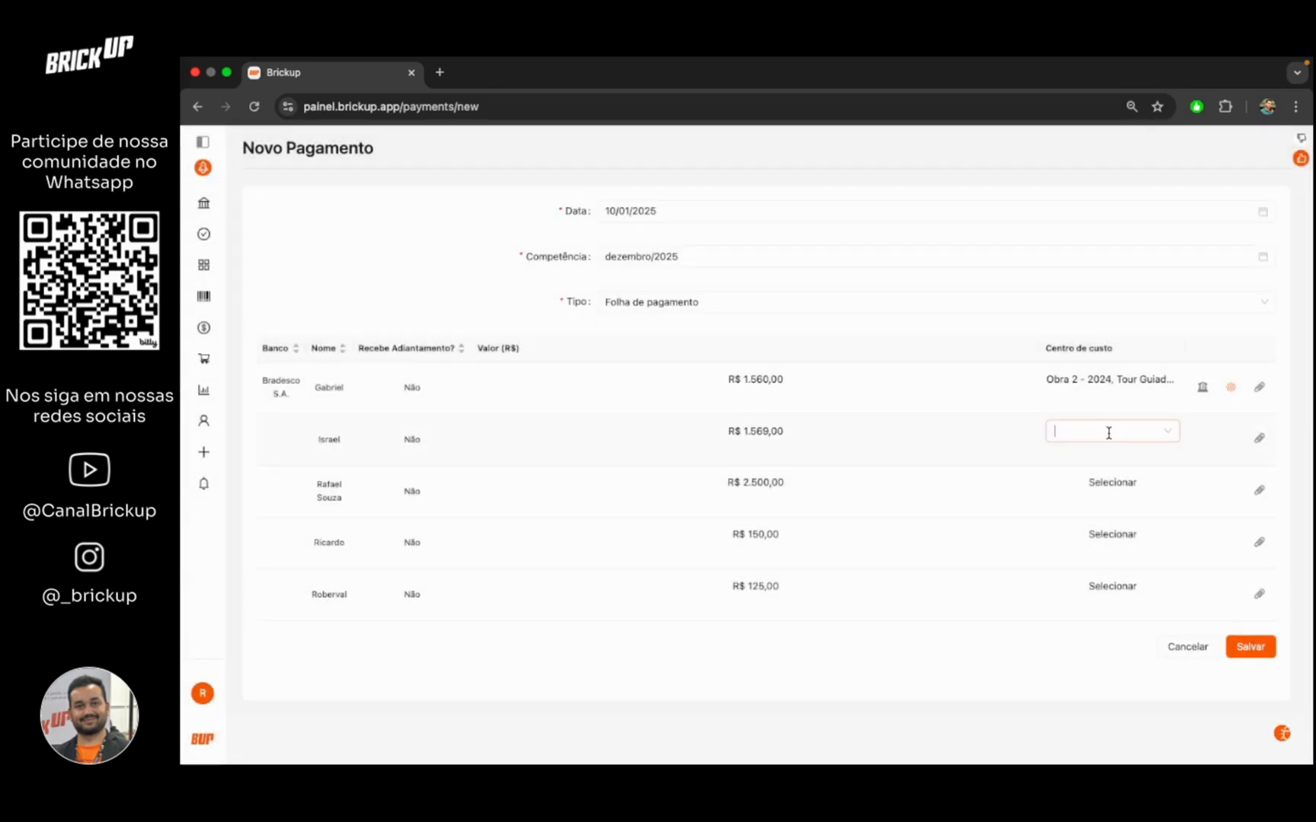
click(1103, 459)
click(1075, 491)
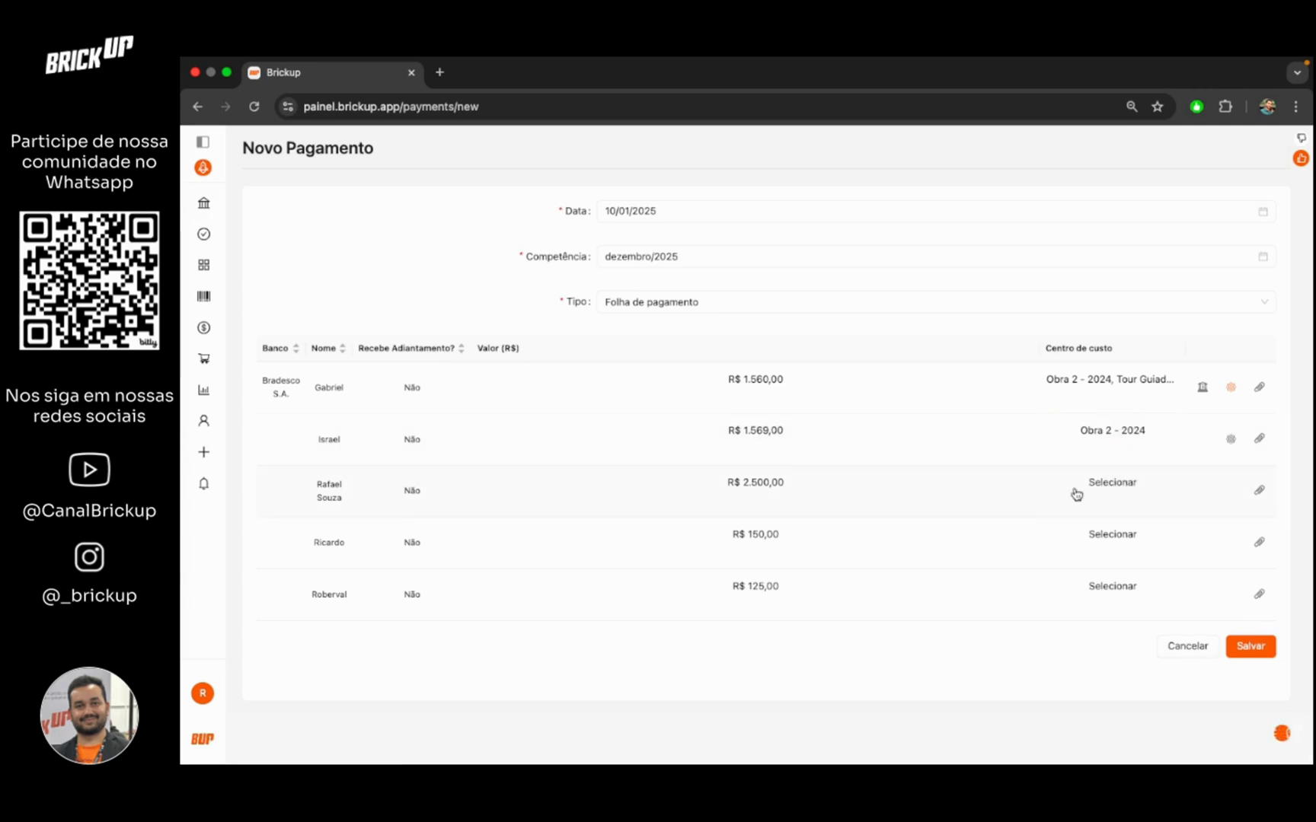
click(1078, 512)
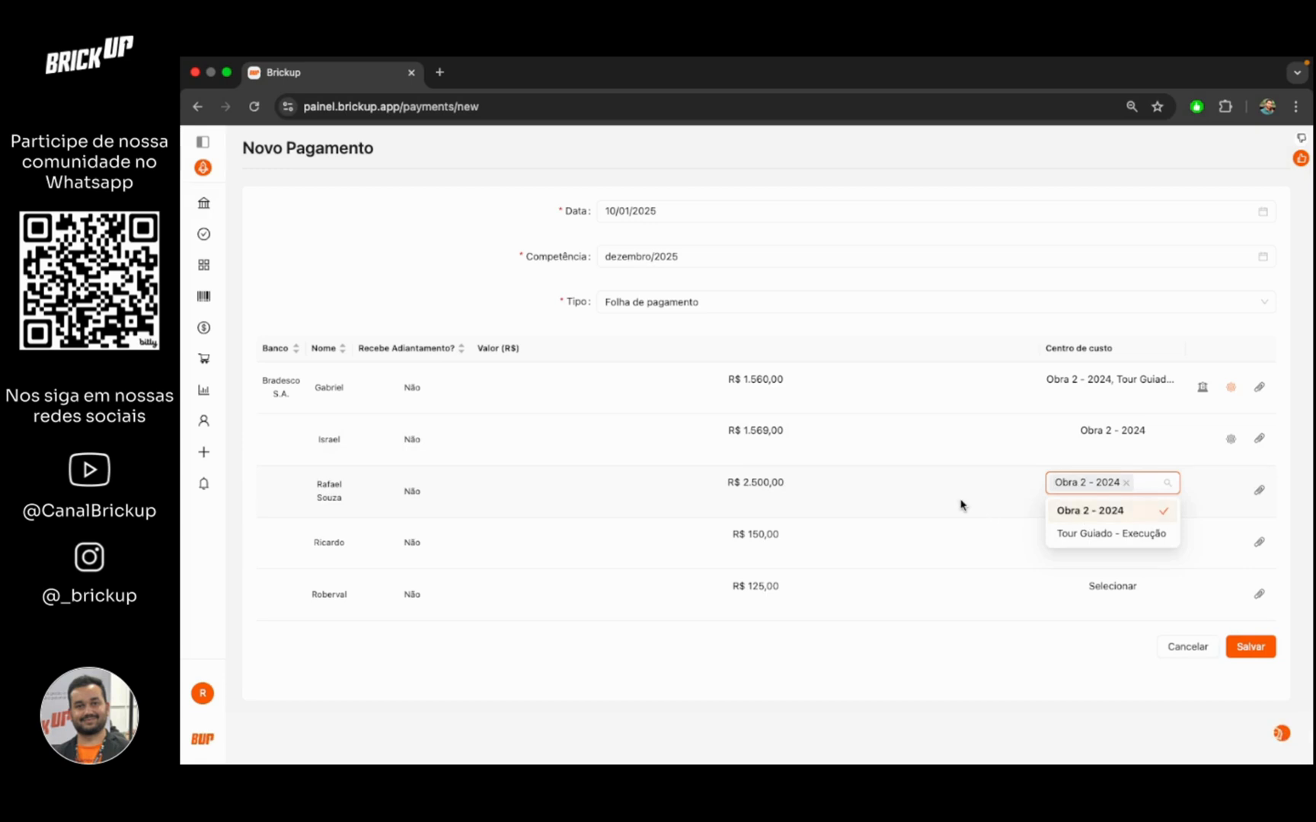
click(1070, 565)
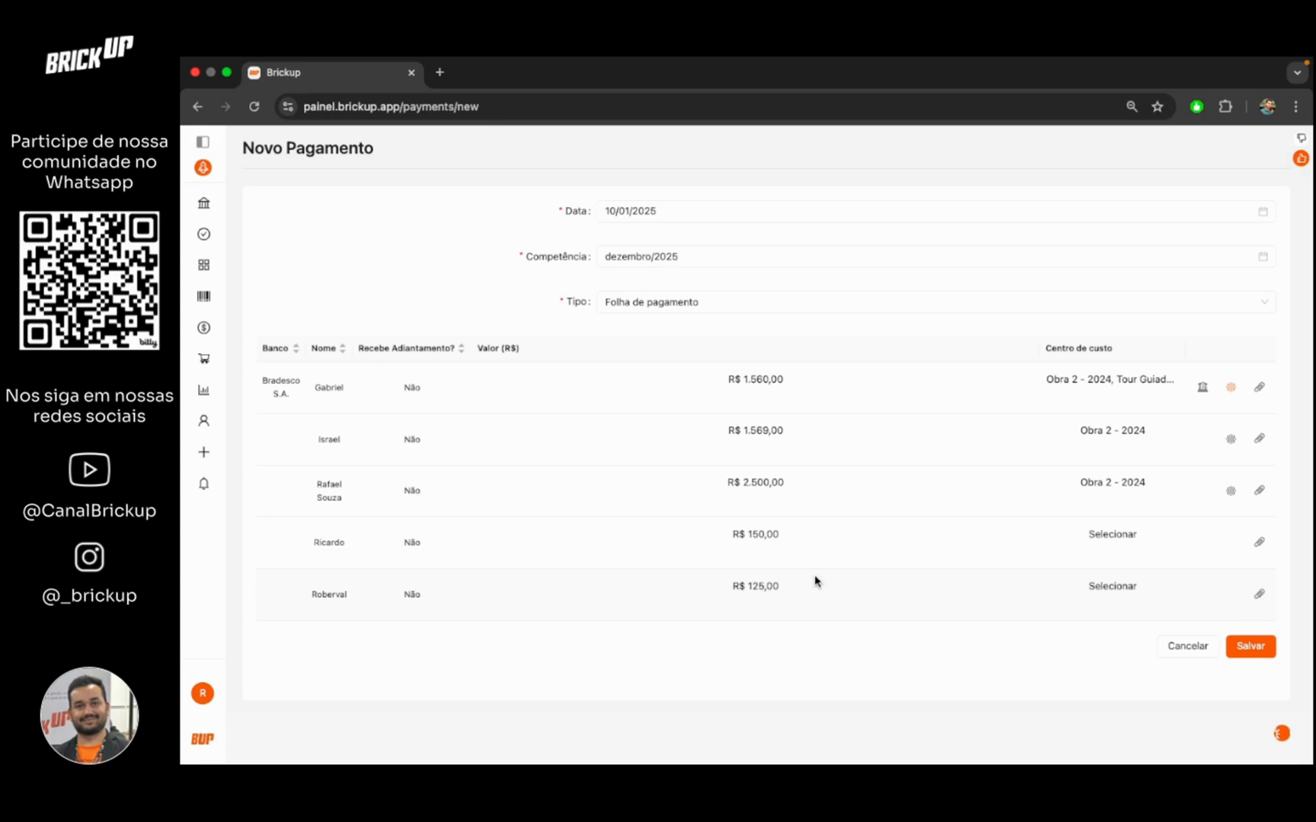
click(1247, 647)
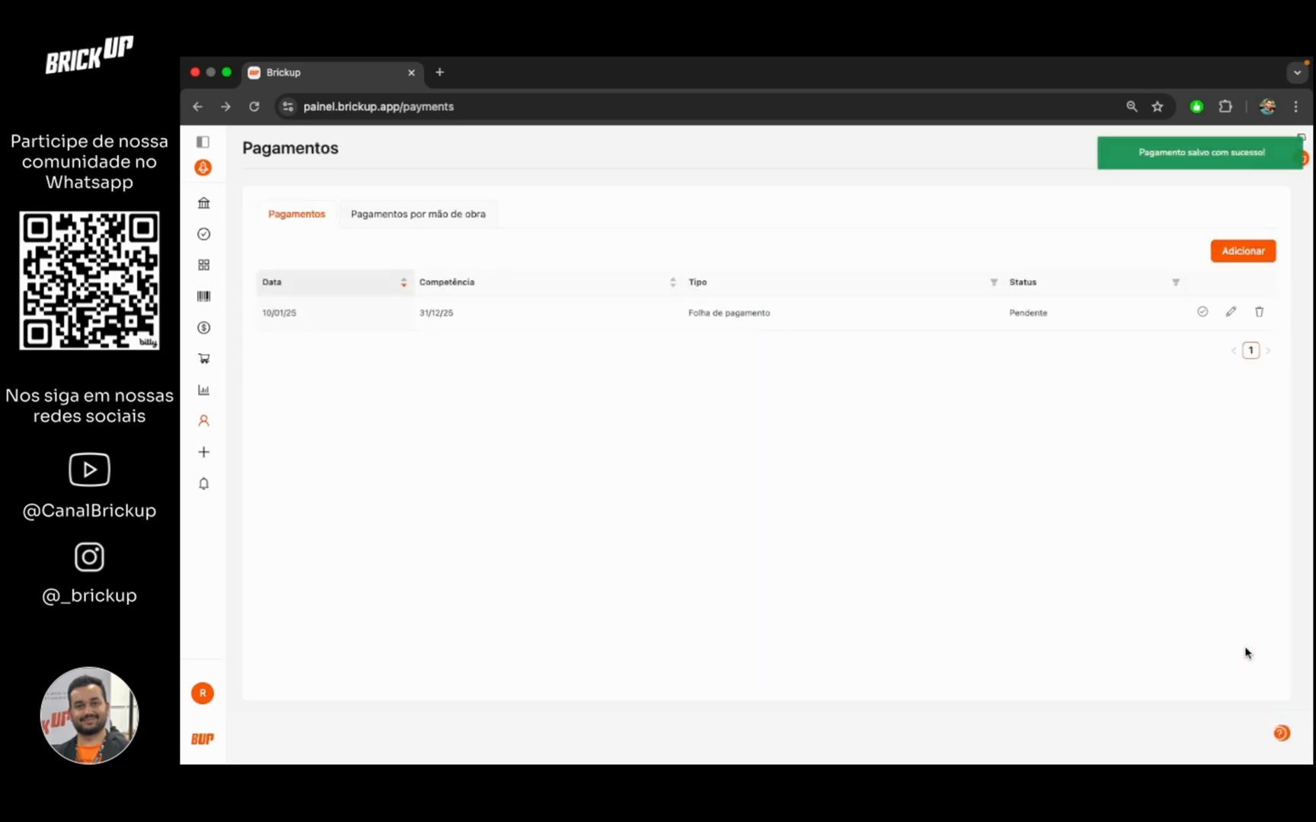
Step: Finalise the pending payroll payment dated 10/01/25 and open the financial entries (Lançamentos)
click(1201, 317)
click(1293, 275)
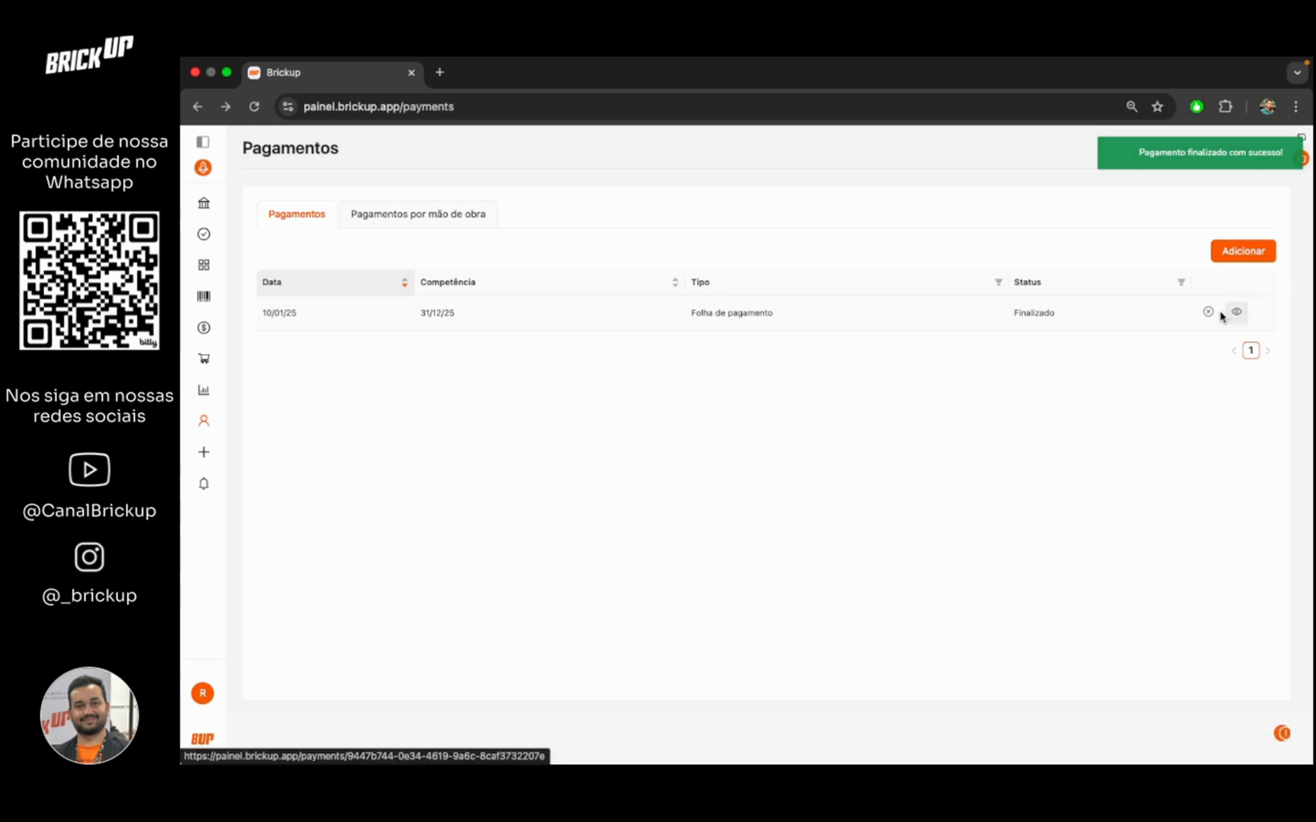
mouse_move(197, 328)
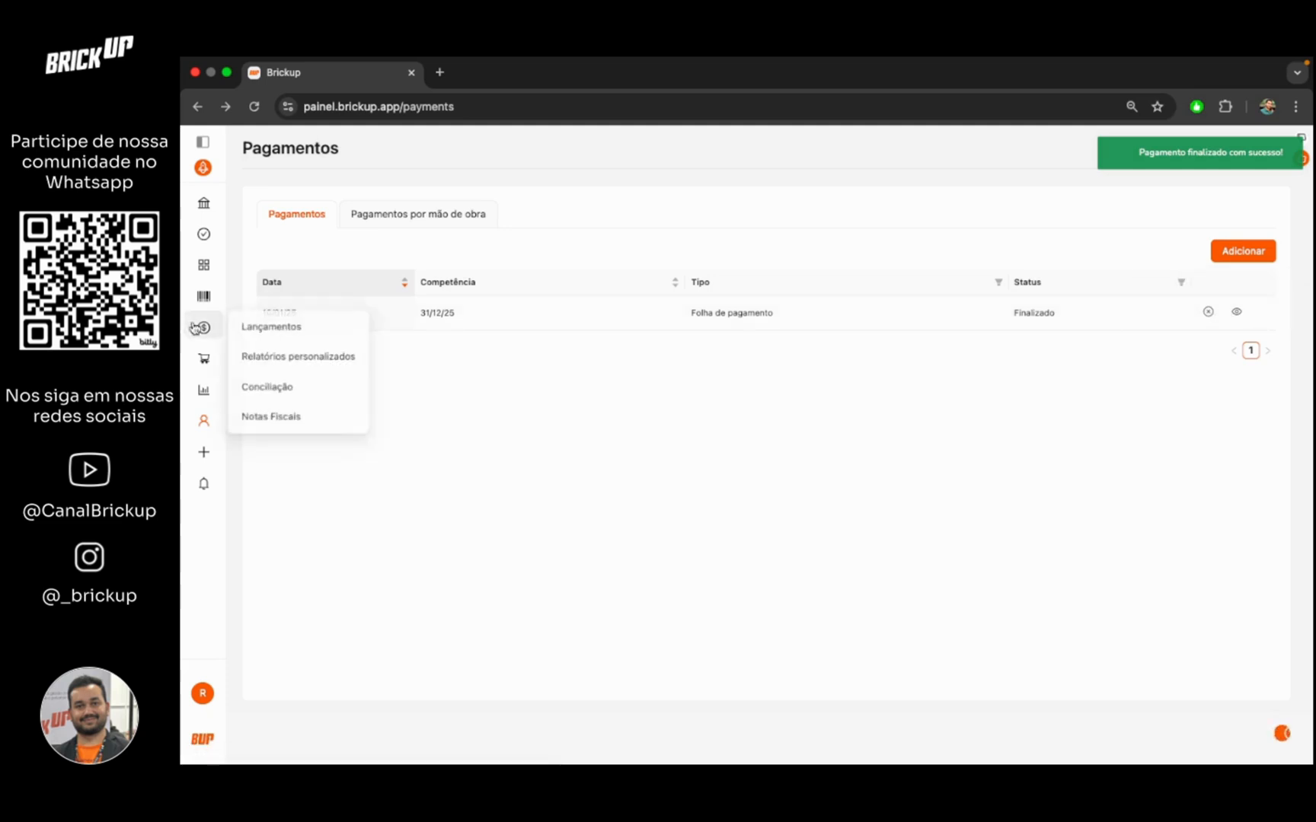
click(243, 330)
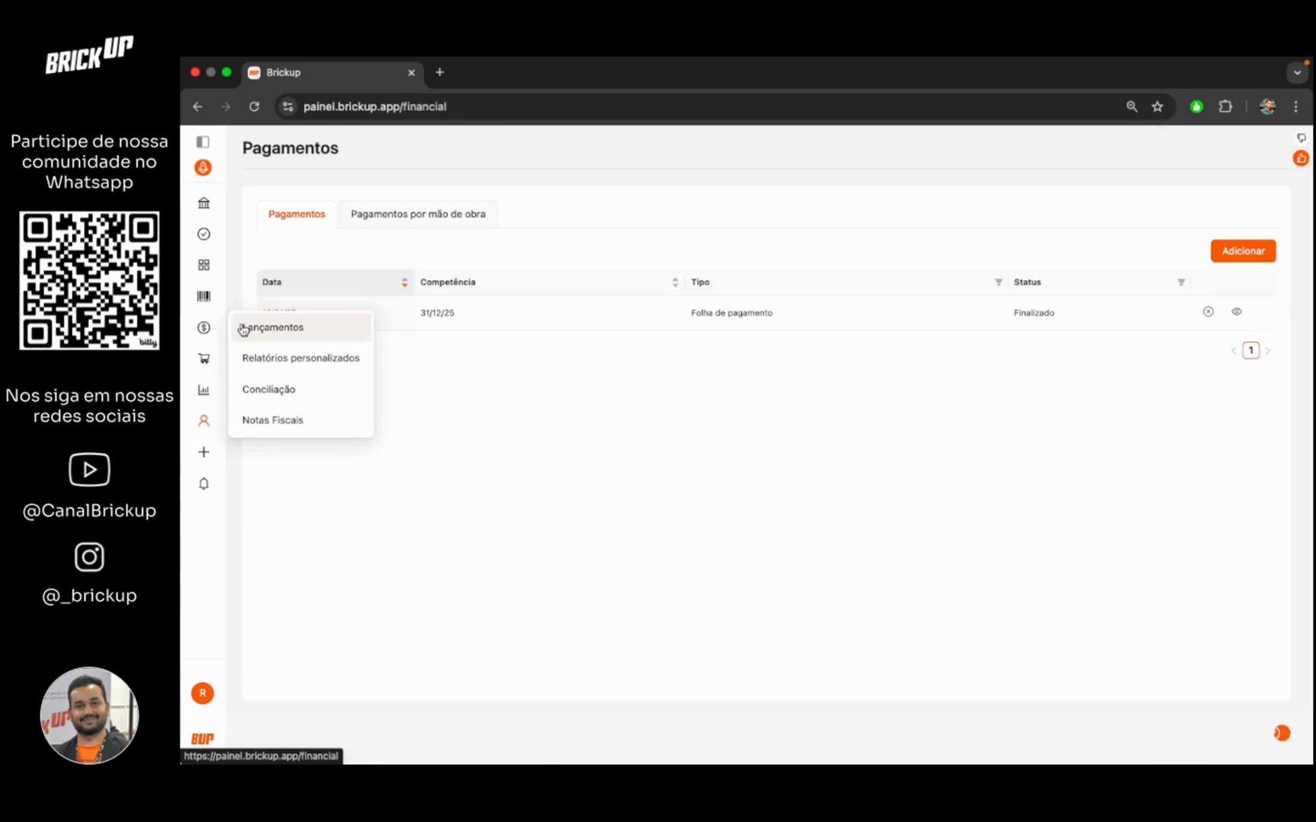
click(243, 329)
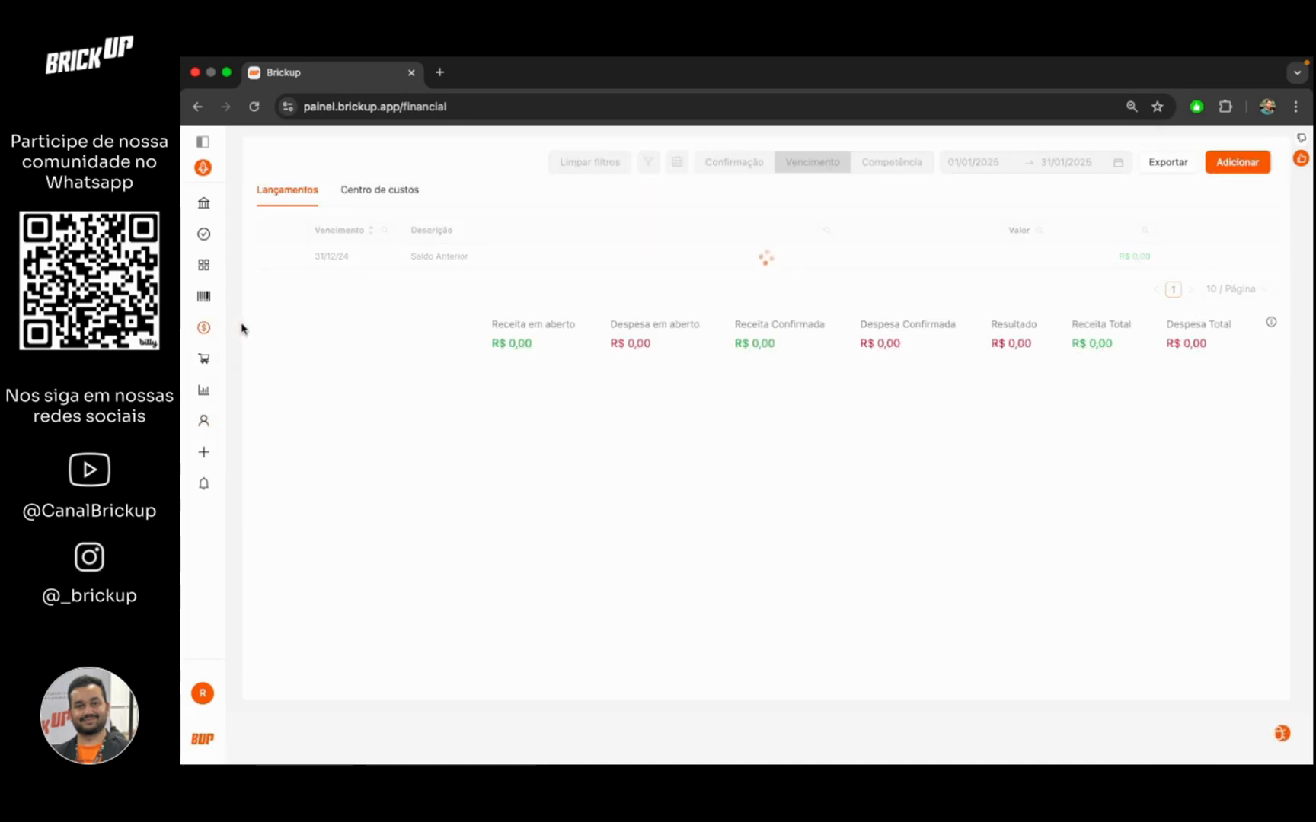
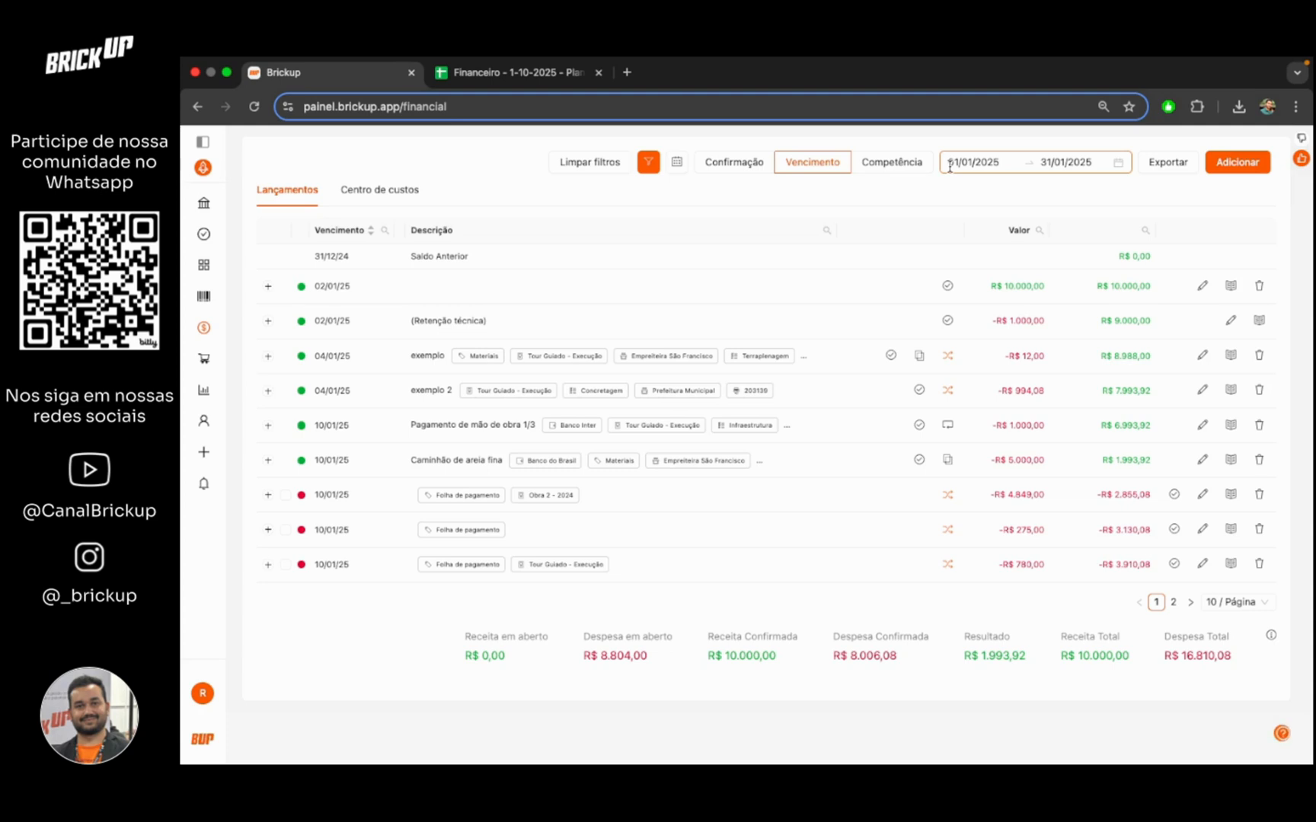
Step: Set the entries' date range to the whole period (Tudo) and start exporting them, cancelling the file save
click(949, 166)
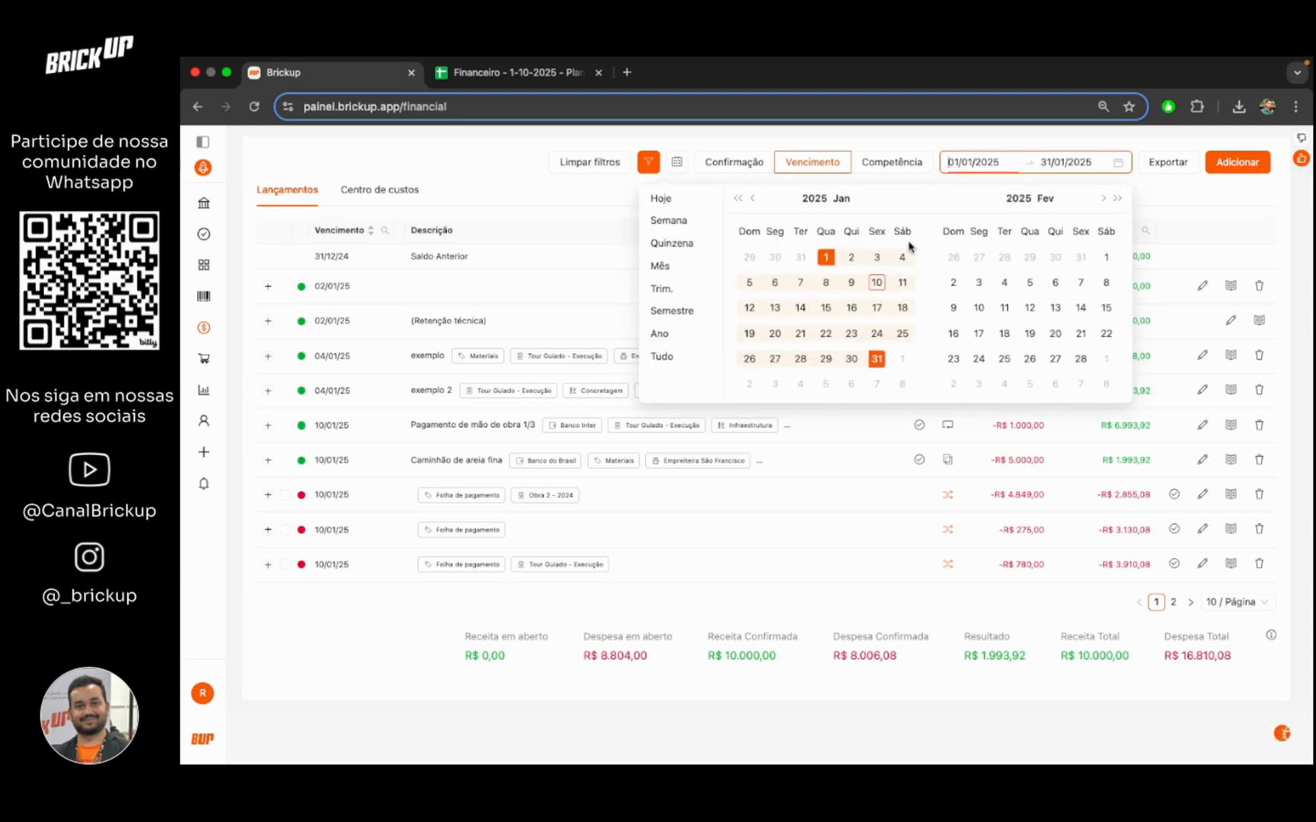
click(659, 357)
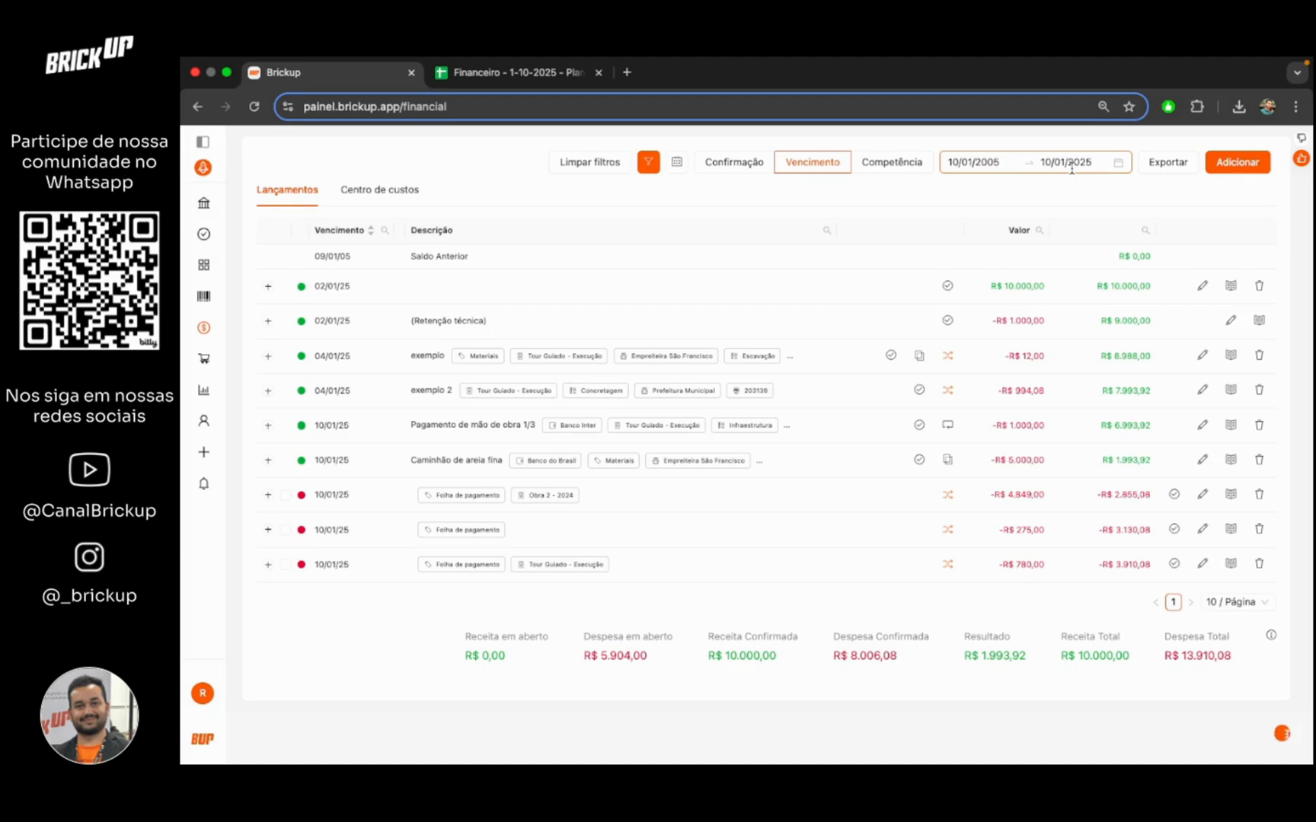
click(1152, 165)
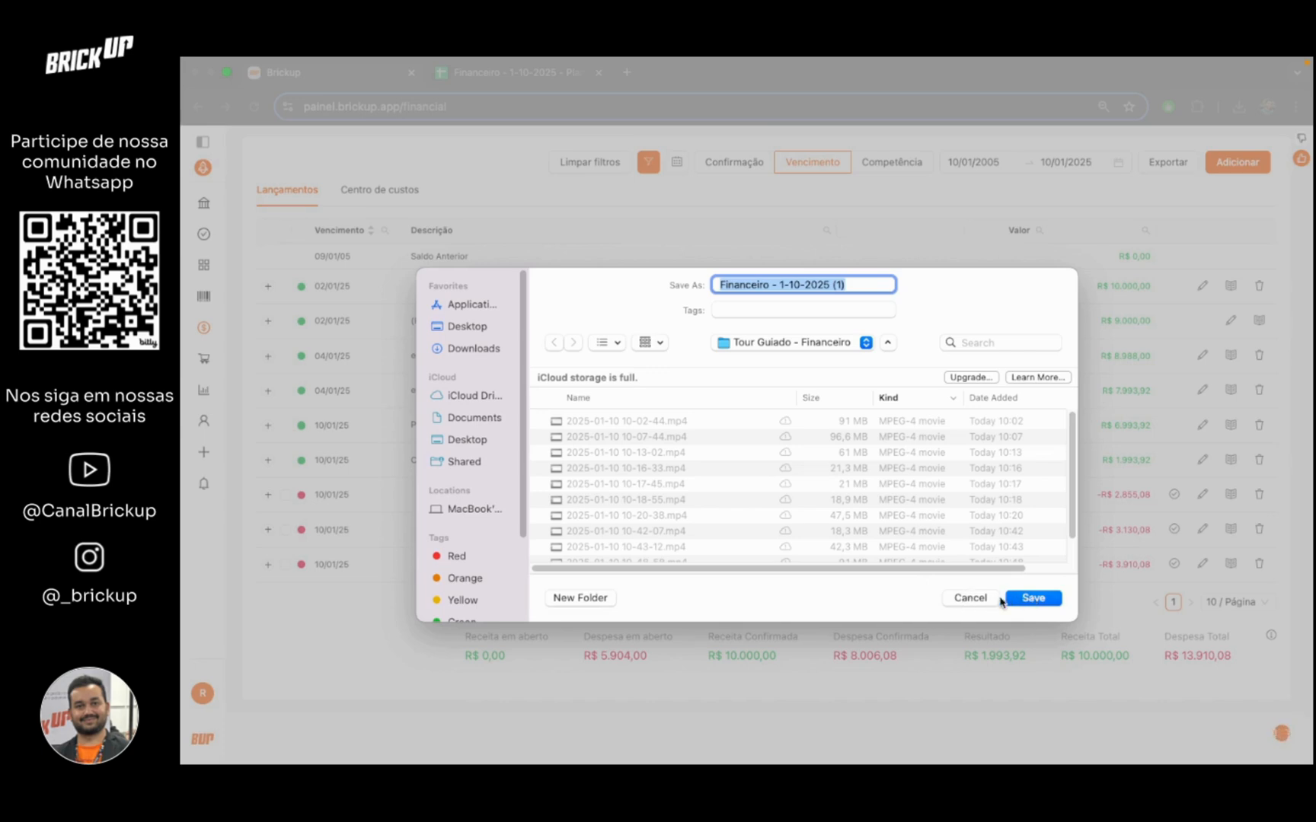
click(982, 599)
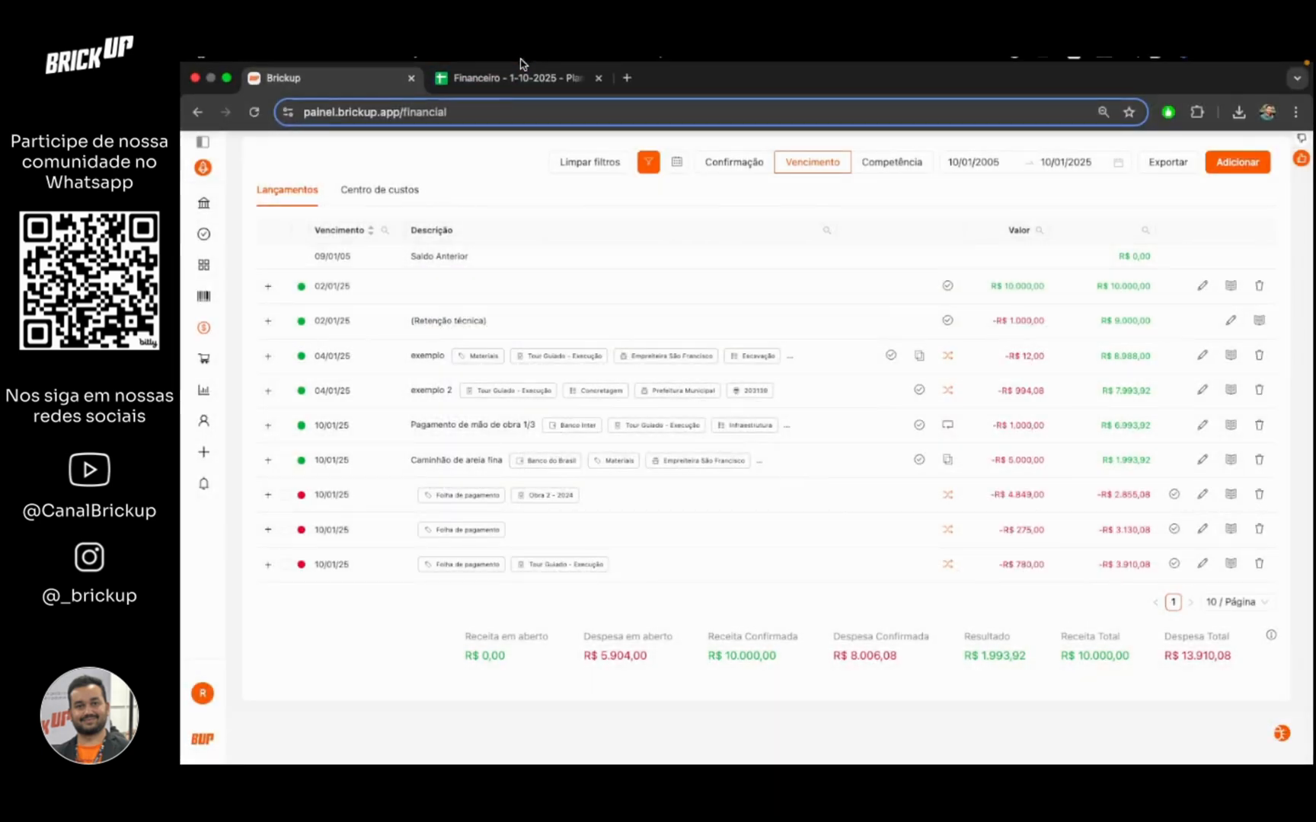
Step: Switch to the exported Financeiro - 1-10-2025 spreadsheet in Google Sheets and examine its transaction columns through Etapa
click(504, 93)
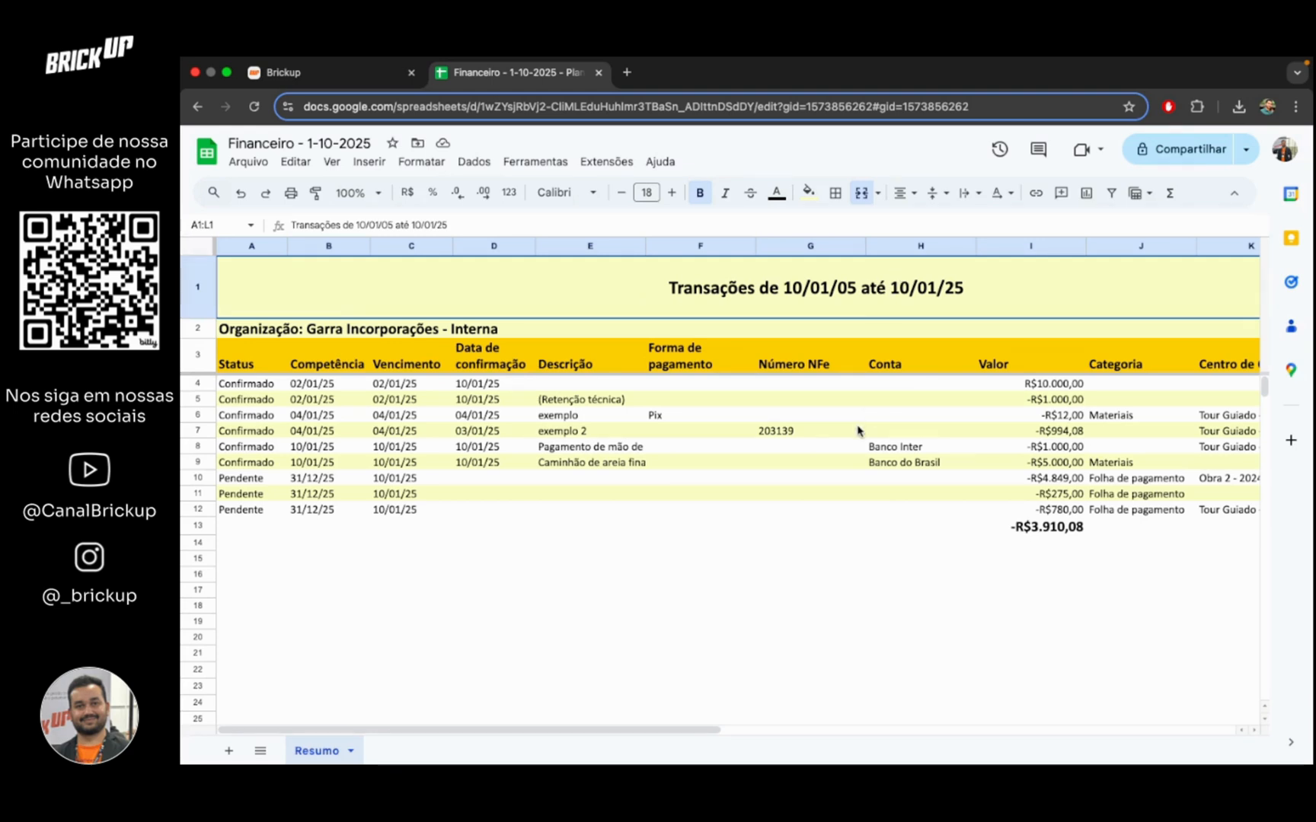
click(674, 499)
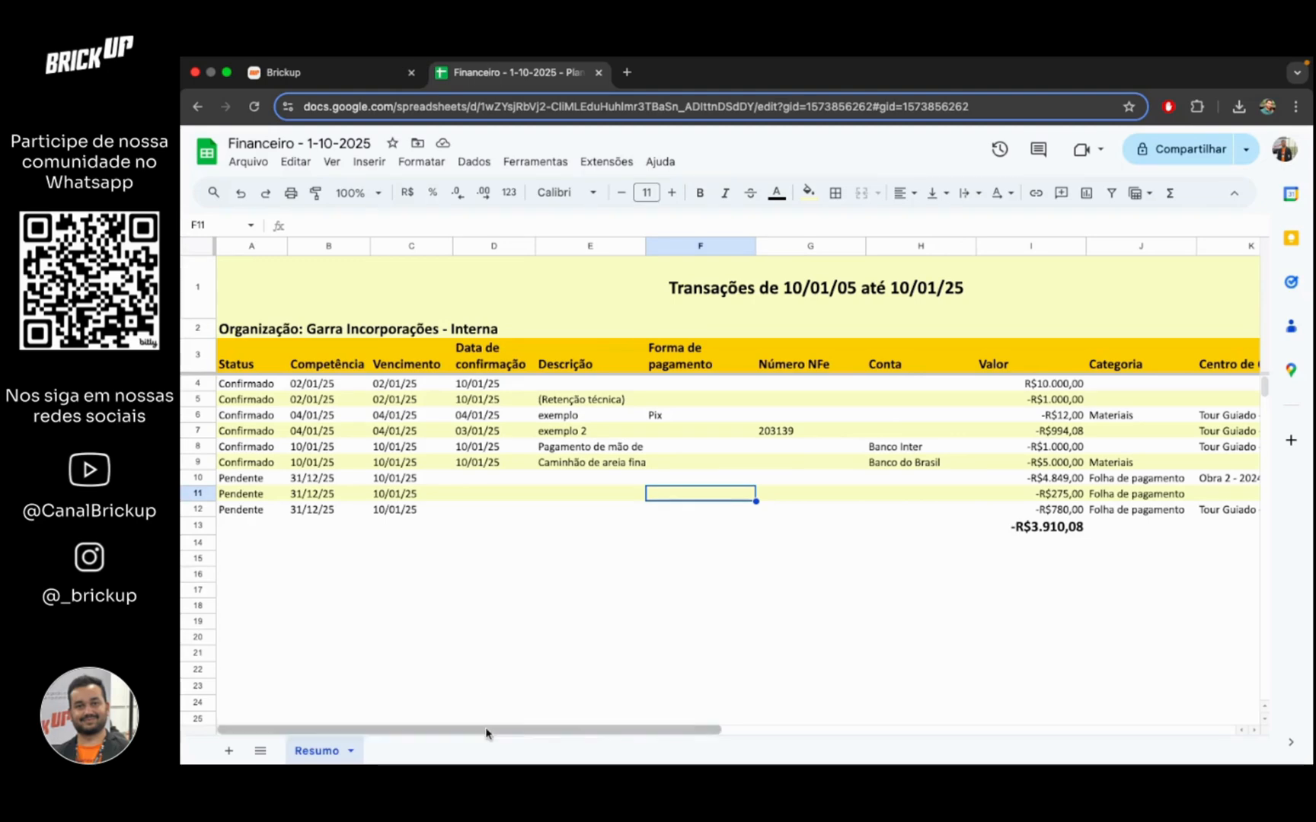
drag(488, 731, 846, 754)
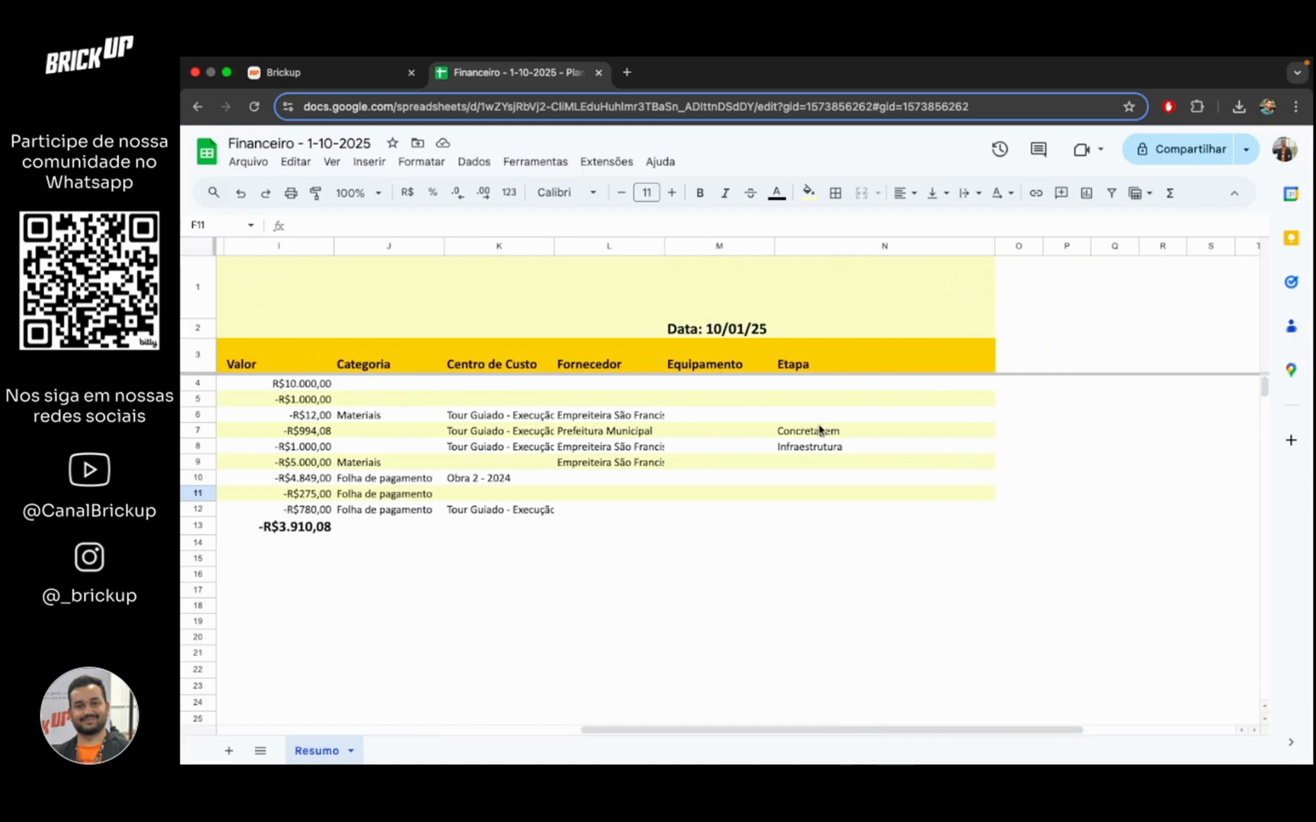
click(756, 333)
drag(735, 732, 506, 644)
Step: Compare the spreadsheet's Valor total and last payroll amount with the balance in Brickup's entries list, and return to Brickup
click(1033, 528)
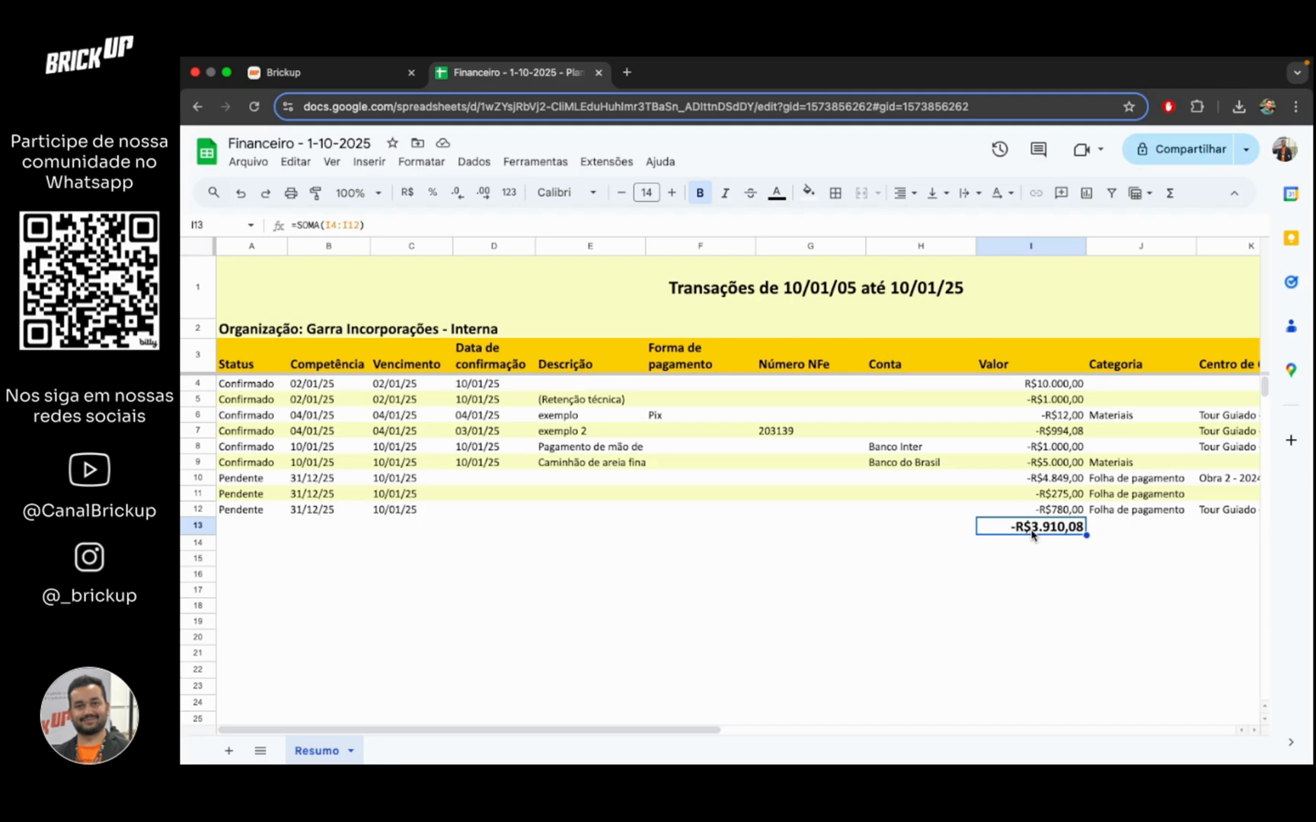
click(1053, 512)
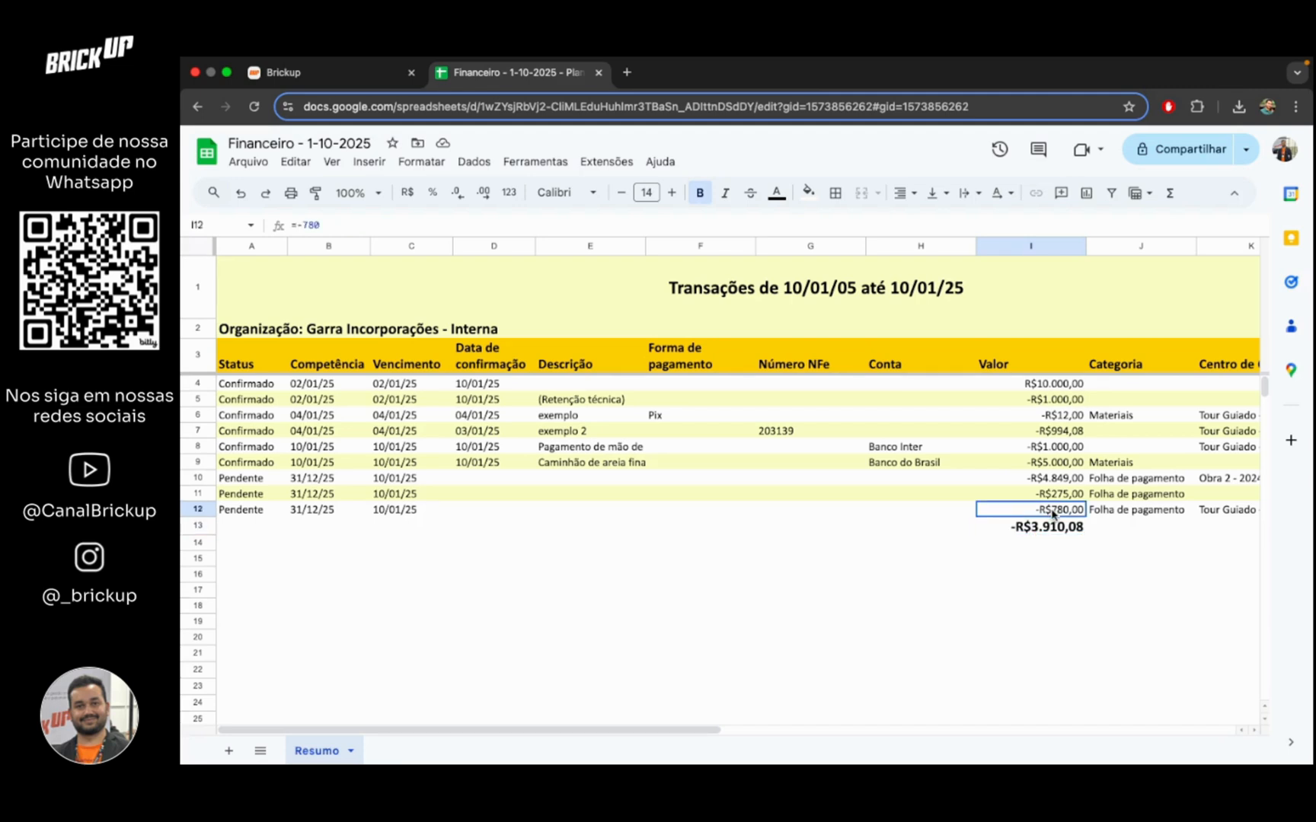
click(392, 79)
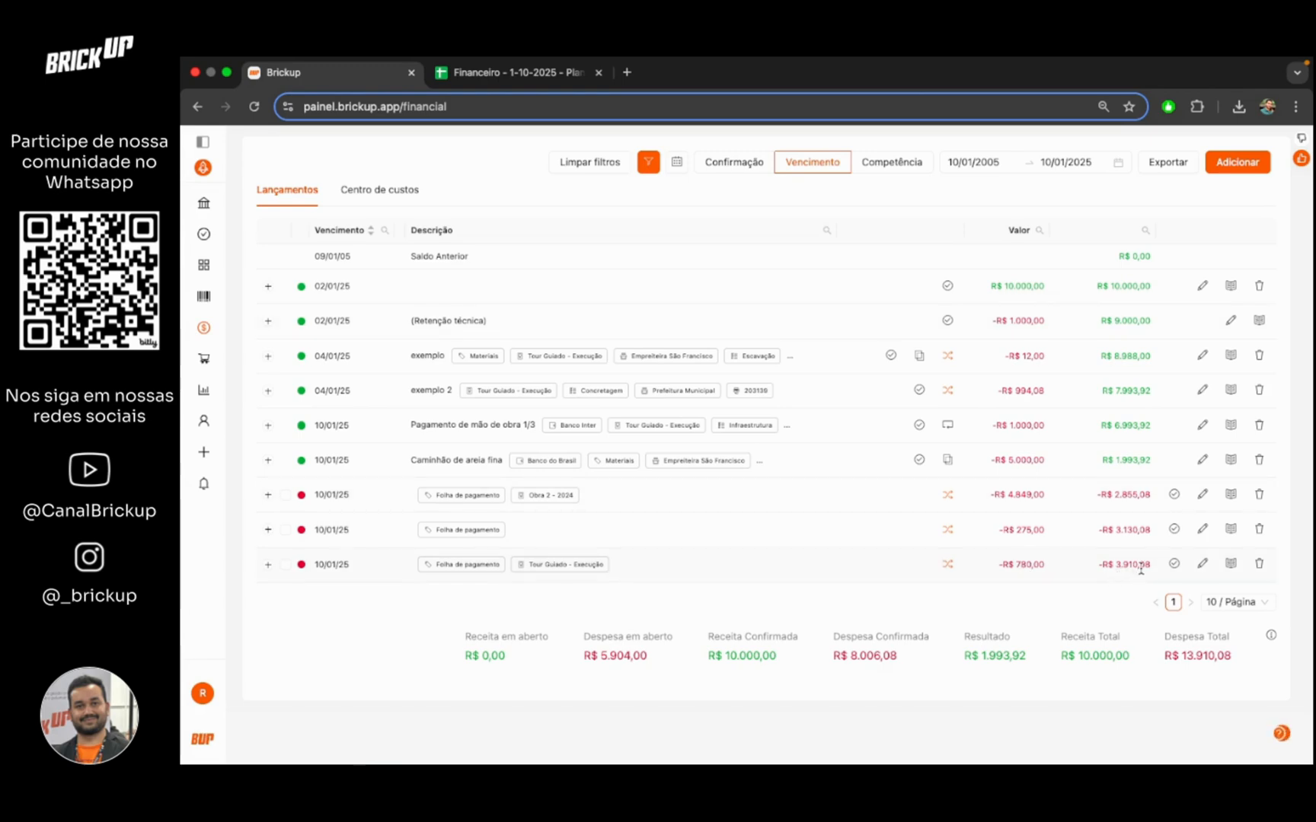
click(544, 85)
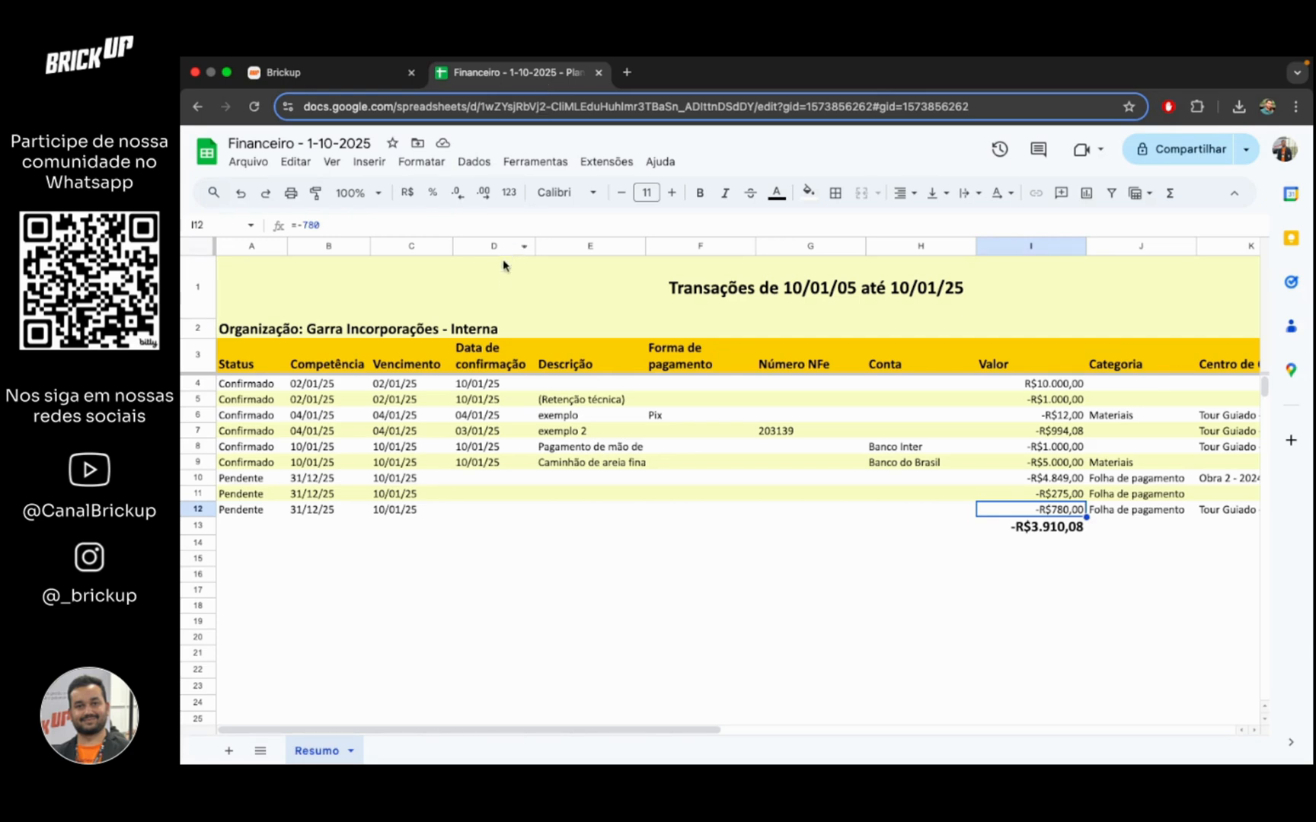
click(506, 287)
click(342, 67)
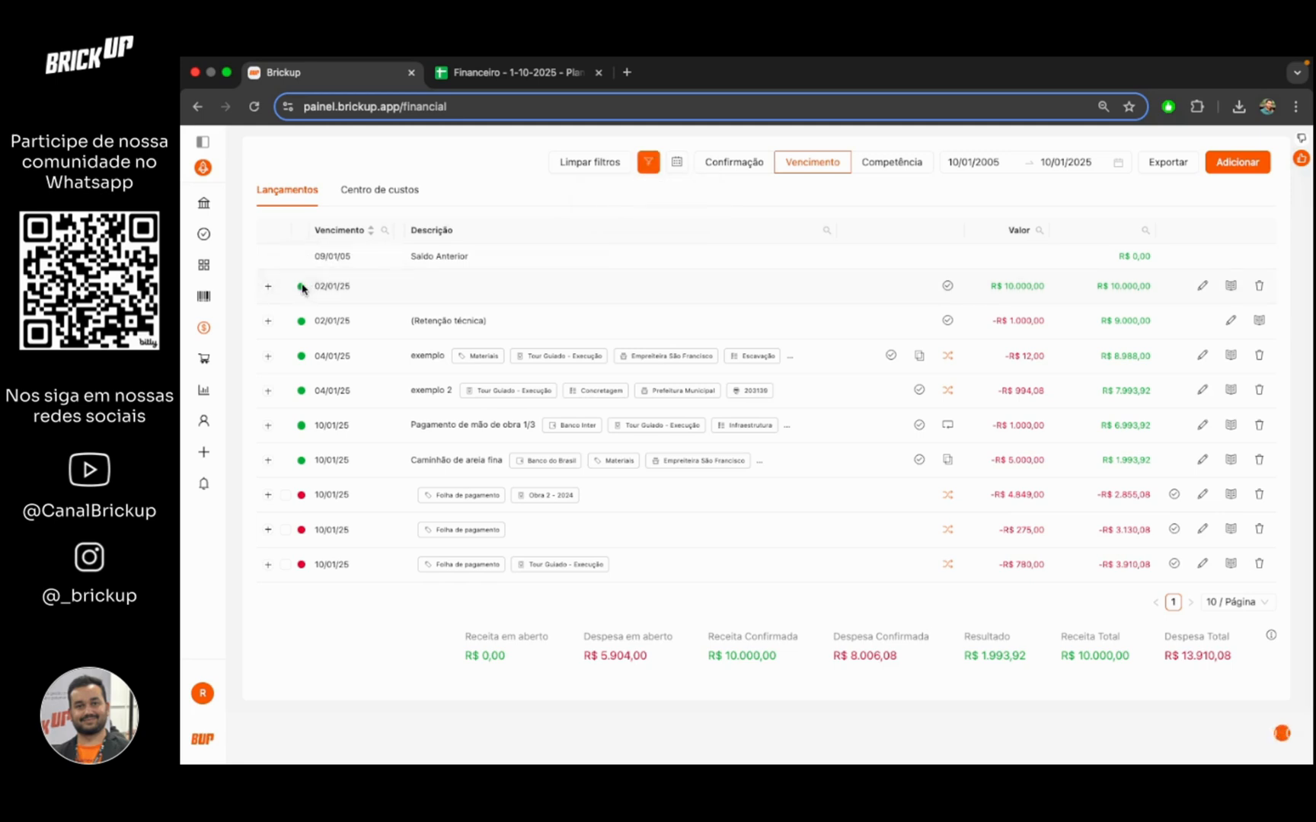
Step: Filter the entries by status Confirmado and cost centre Tour Guiado - Execução
click(649, 162)
click(709, 243)
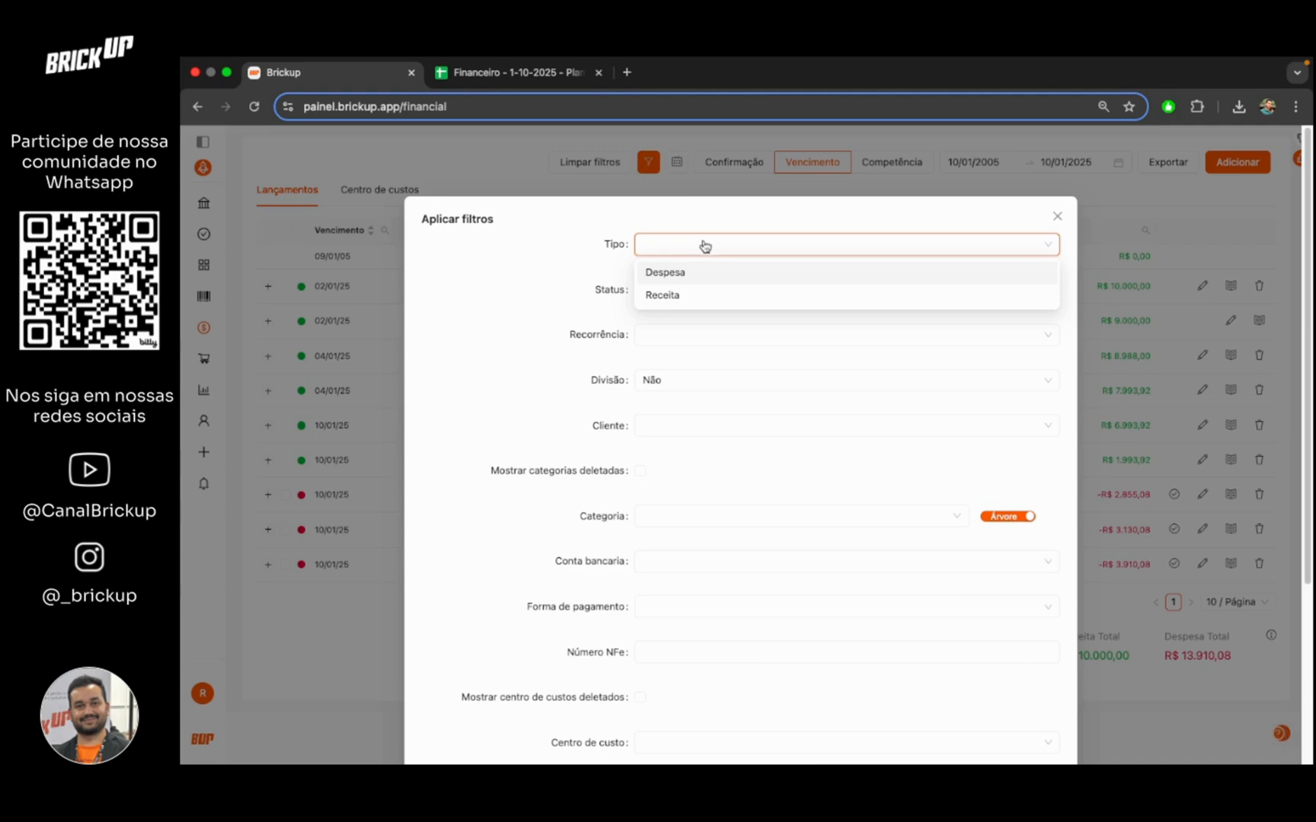
click(542, 249)
click(685, 287)
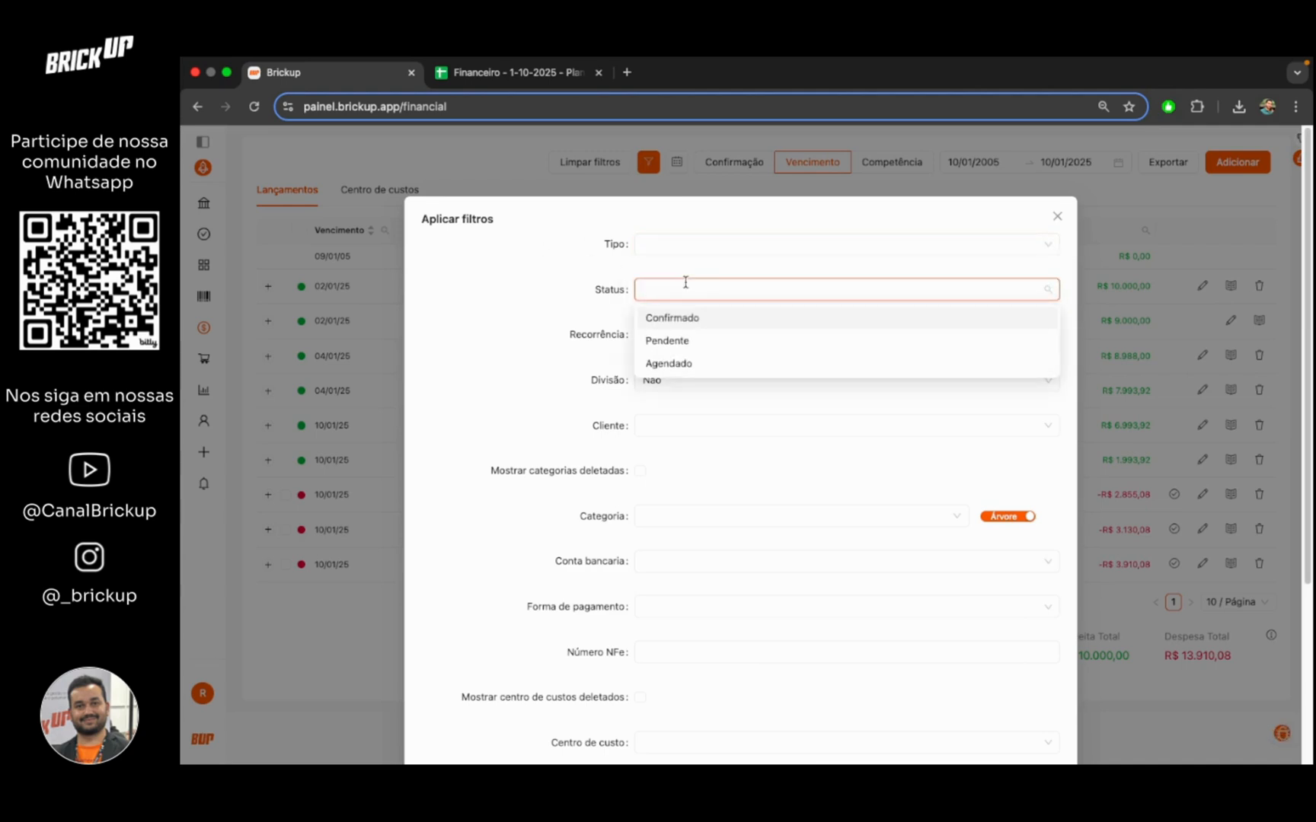
click(684, 318)
click(536, 312)
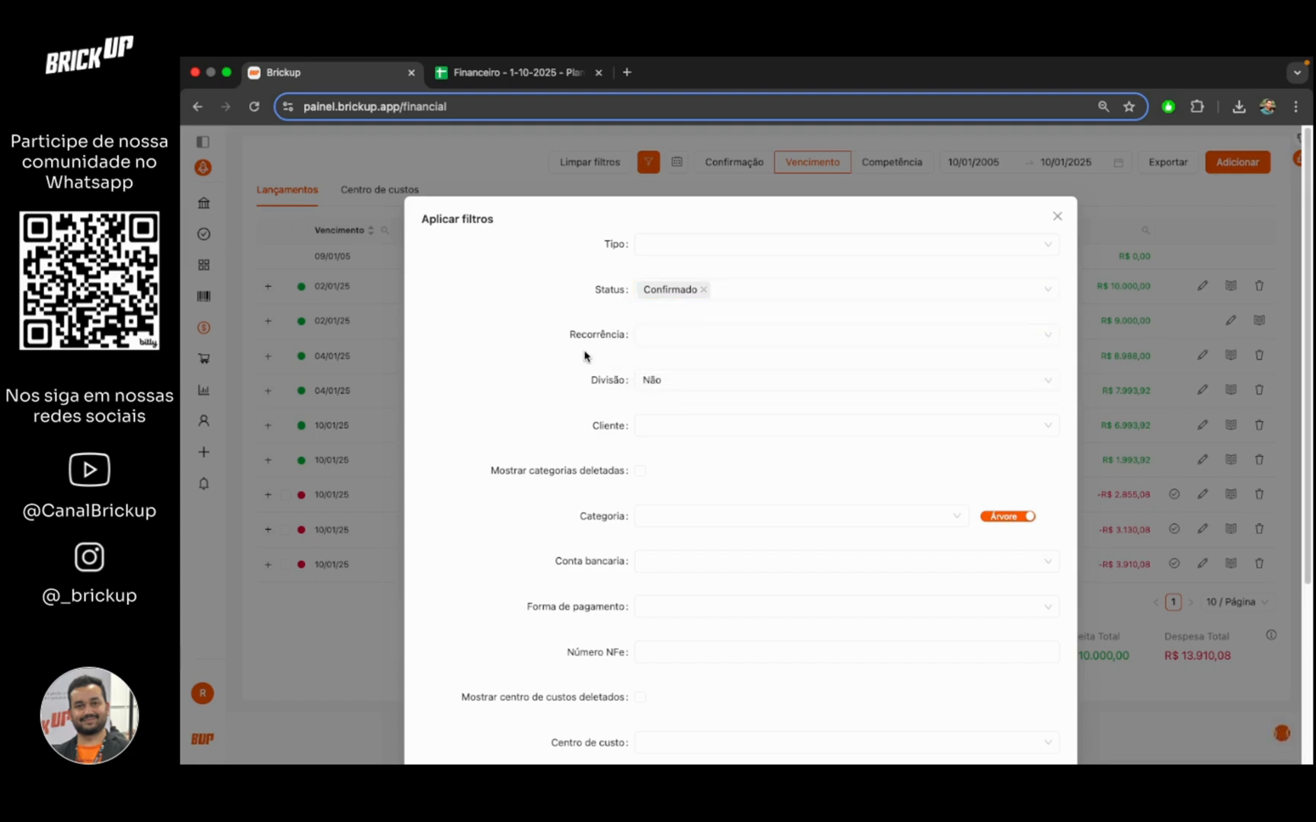
scroll(586, 356, down, 4)
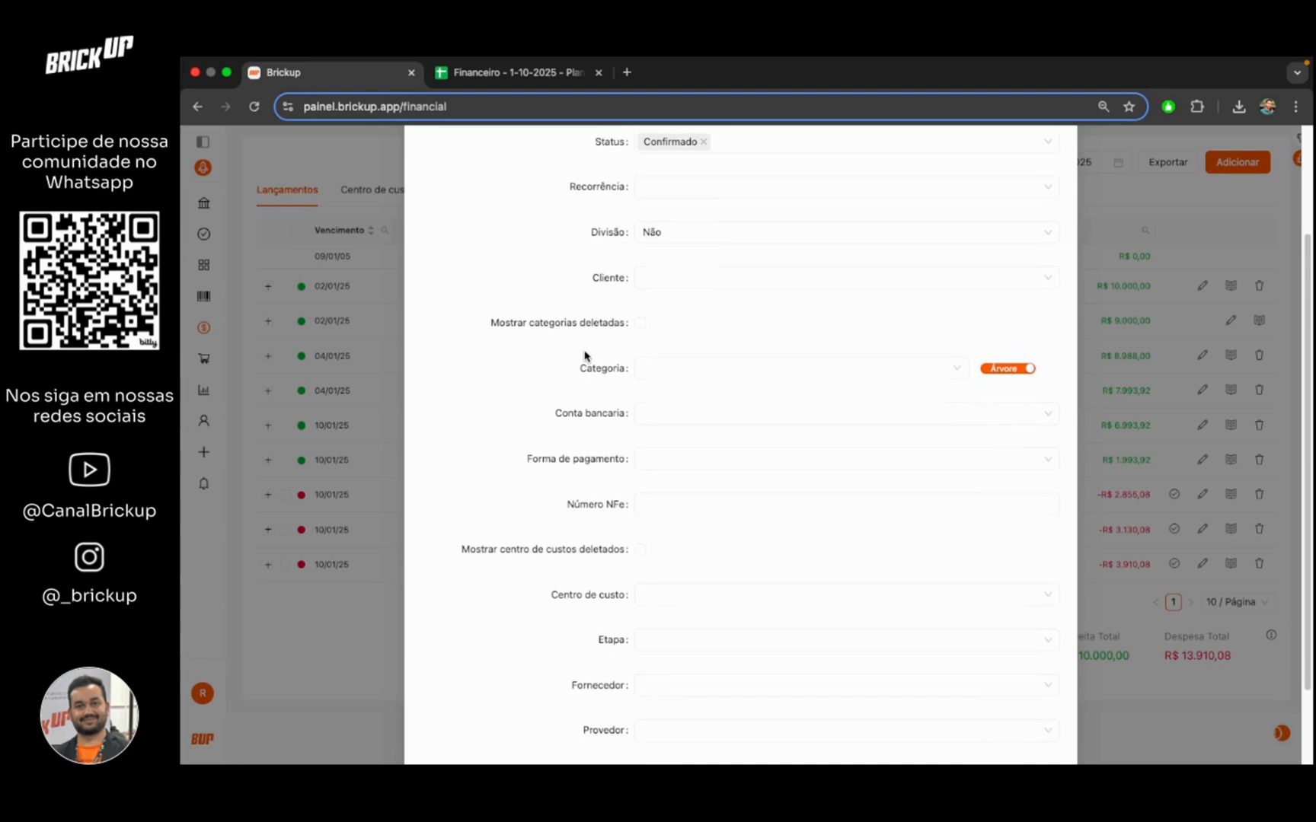
click(693, 595)
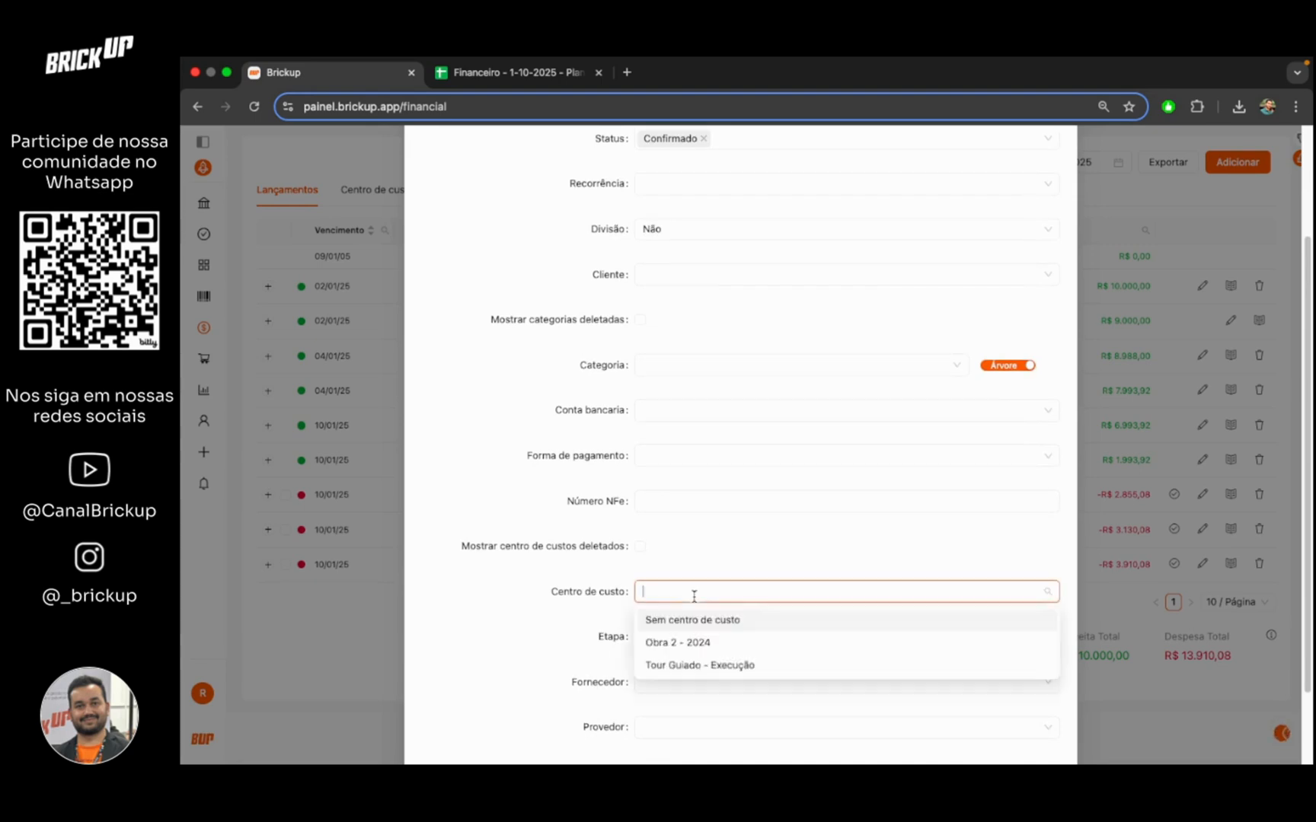
click(693, 663)
scroll(693, 619, down, 3)
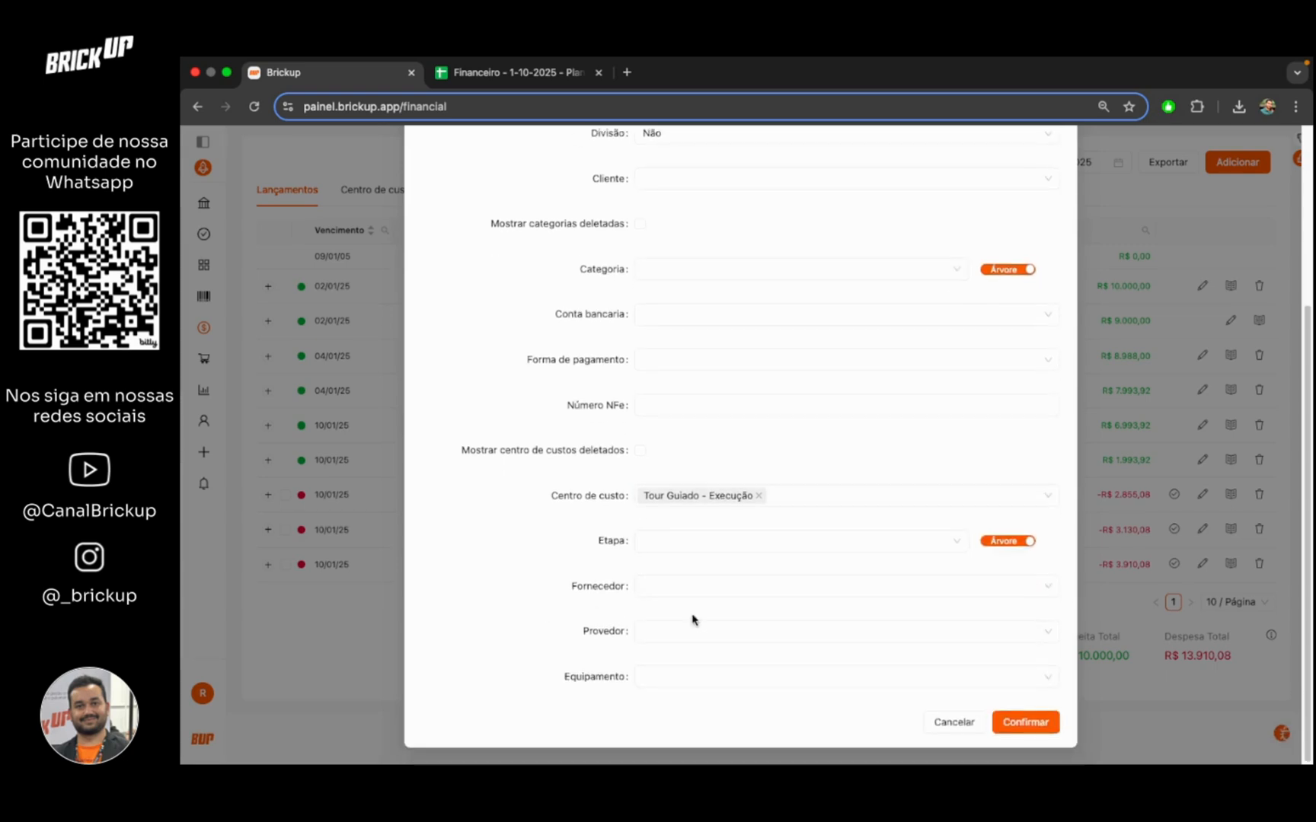
click(1009, 725)
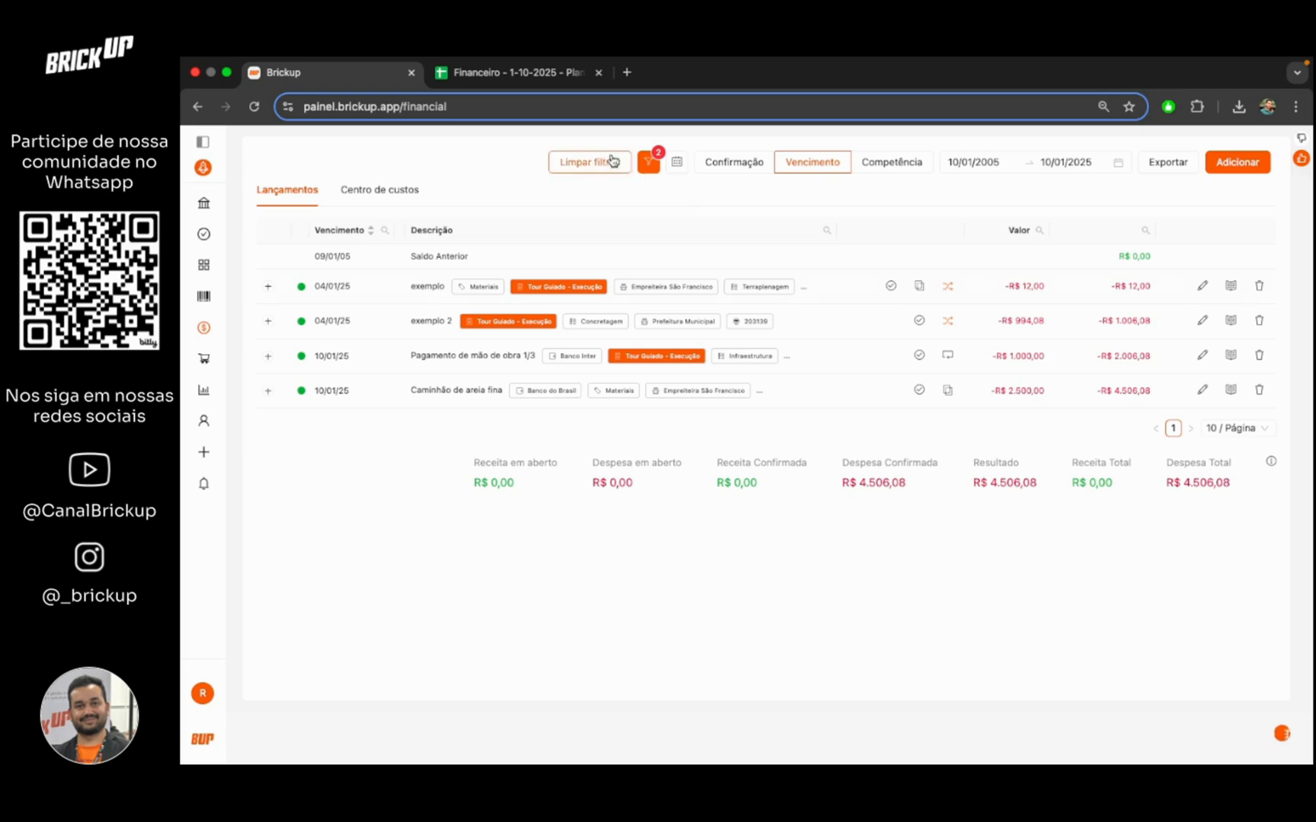
Step: Add the stage Terraplenagem under Infraestrutura to the entry filters and apply them
click(643, 169)
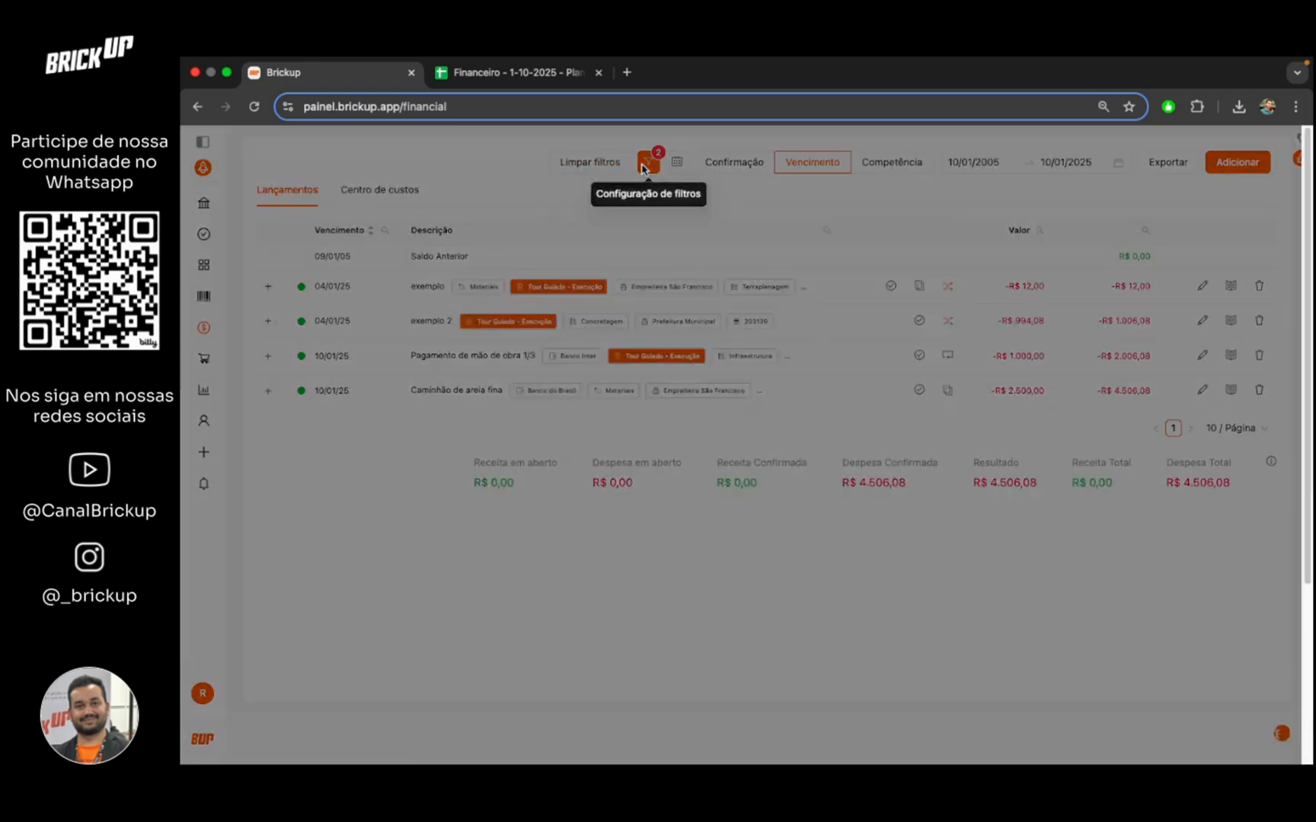
scroll(674, 454, down, 2)
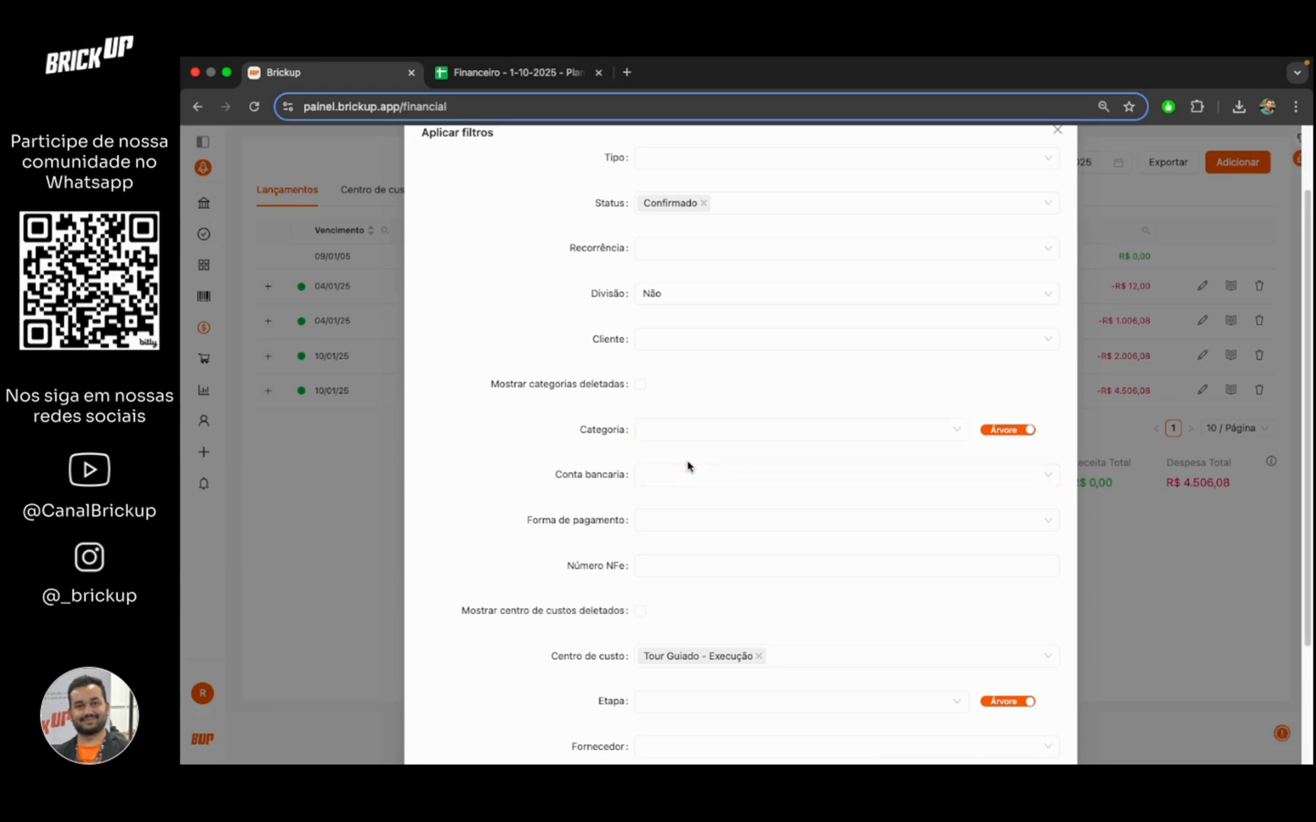
scroll(688, 468, down, 1)
scroll(688, 468, down, 3)
click(723, 567)
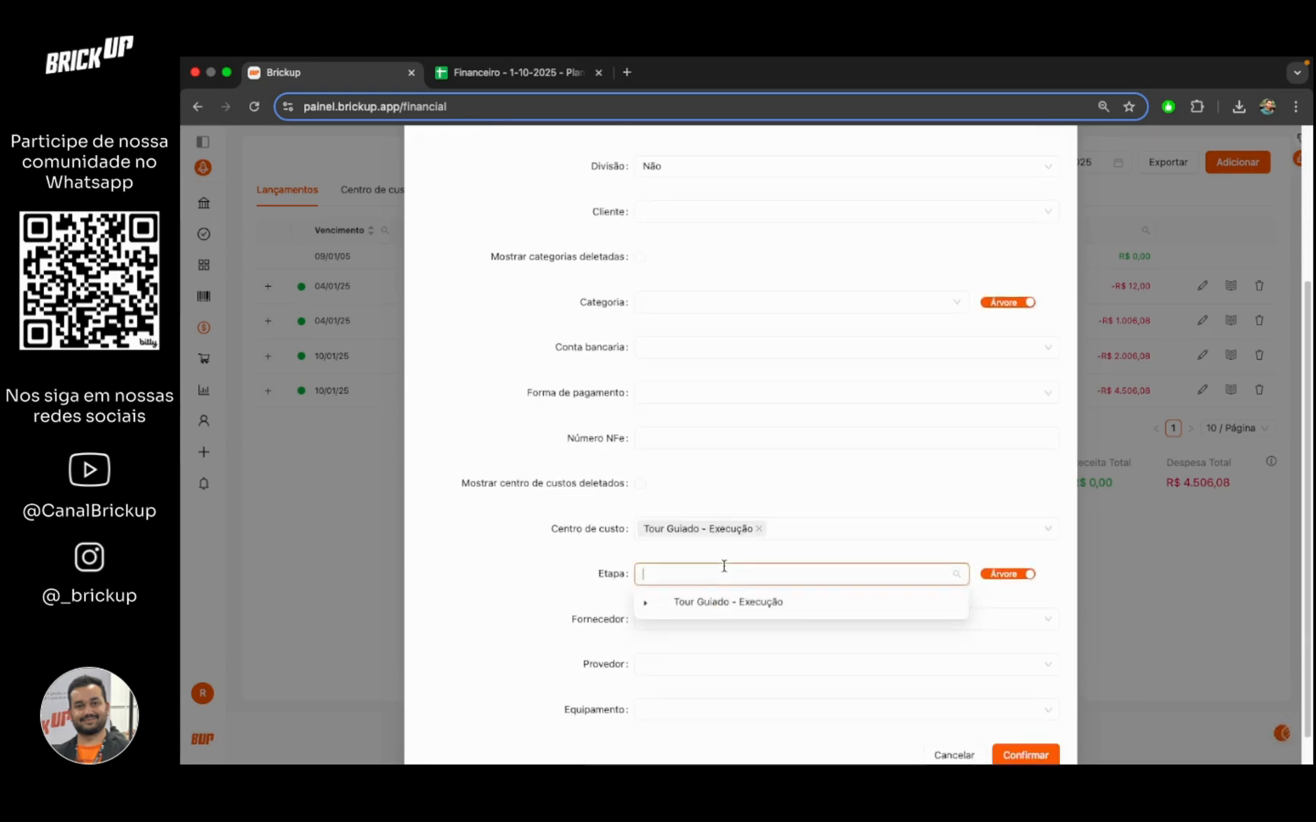
click(645, 603)
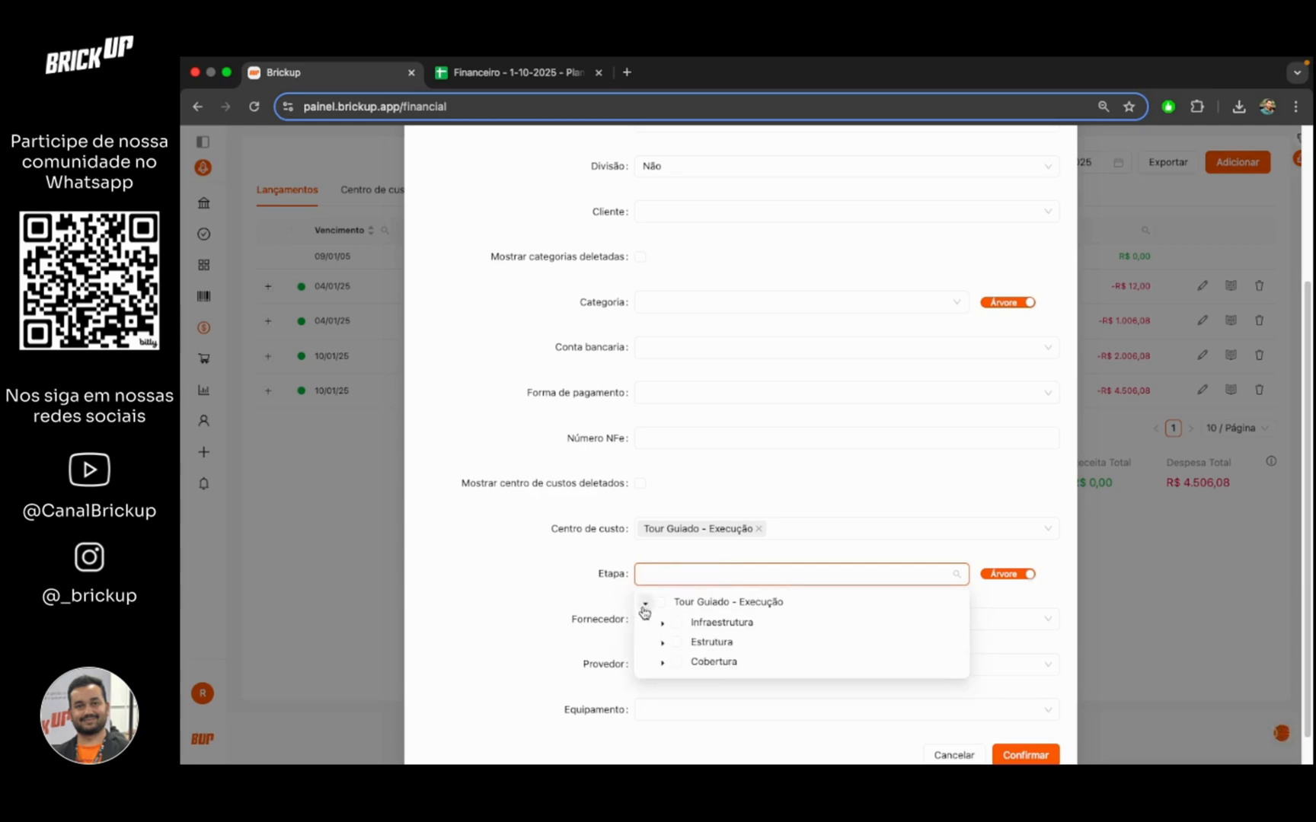
click(661, 624)
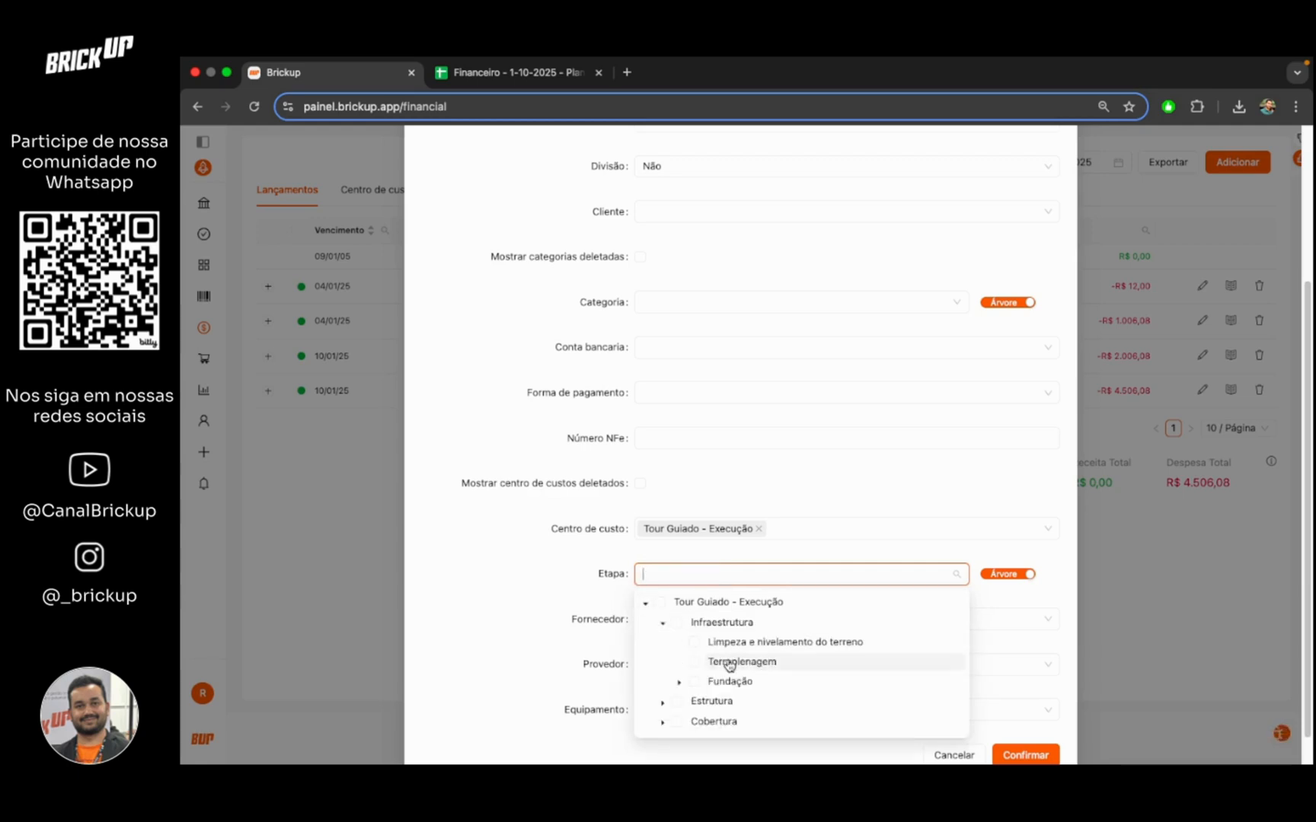
click(694, 663)
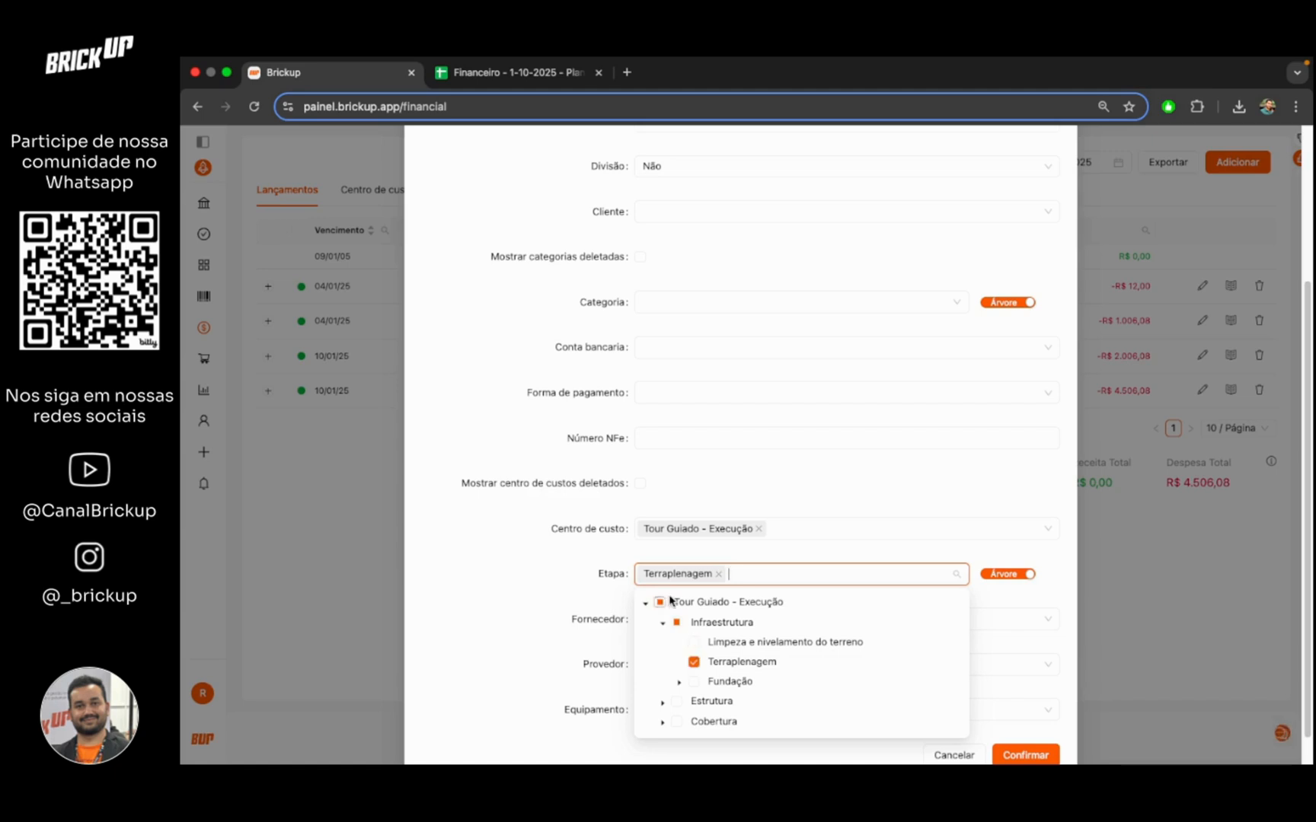
click(538, 581)
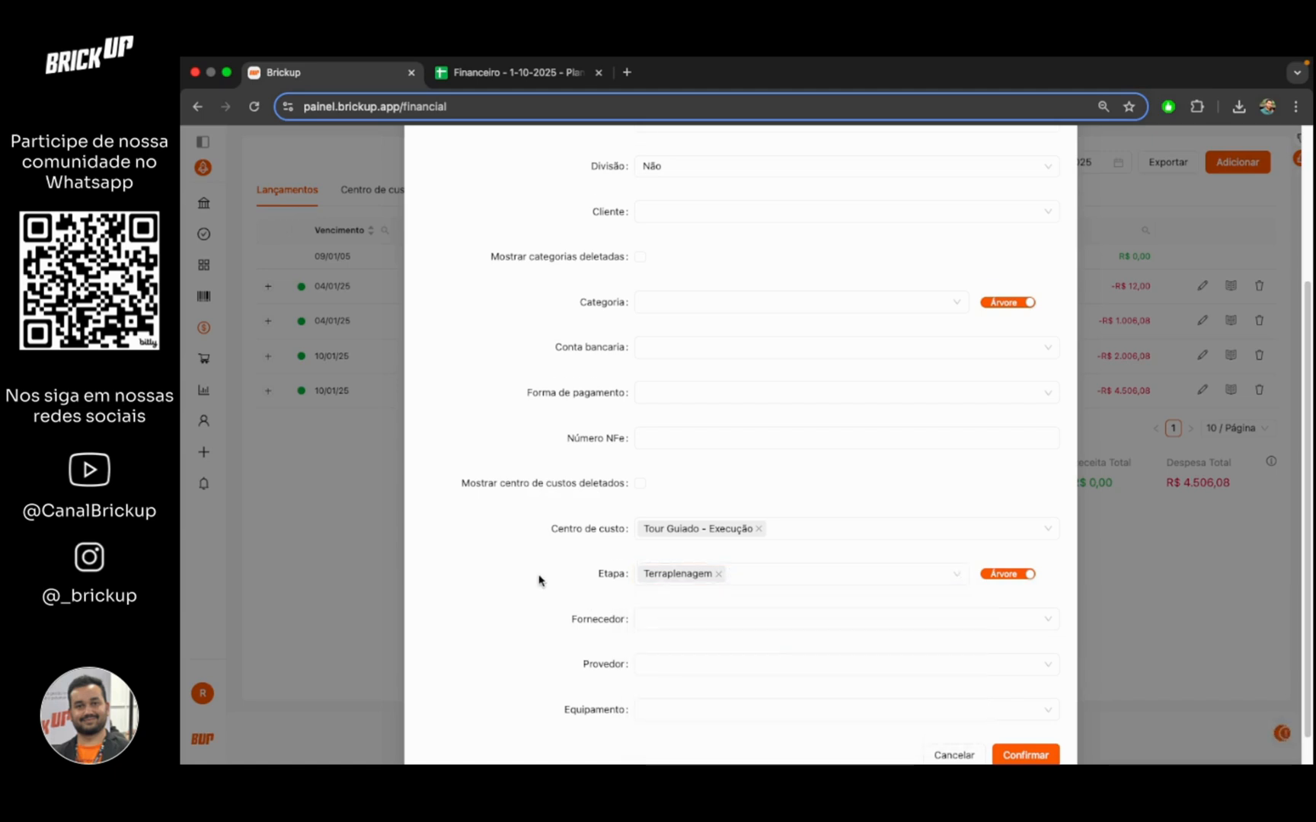
scroll(538, 579, down, 1)
click(1036, 736)
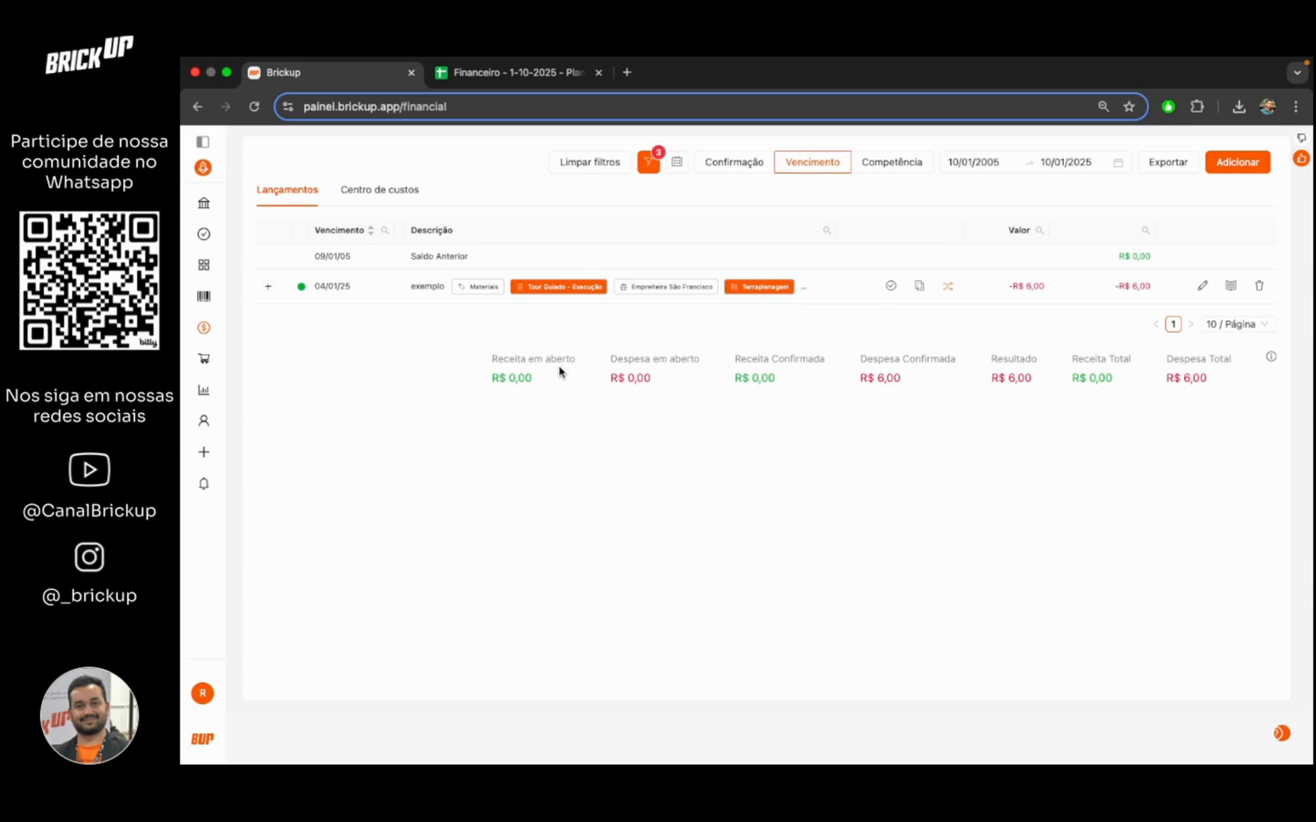
mouse_move(203, 328)
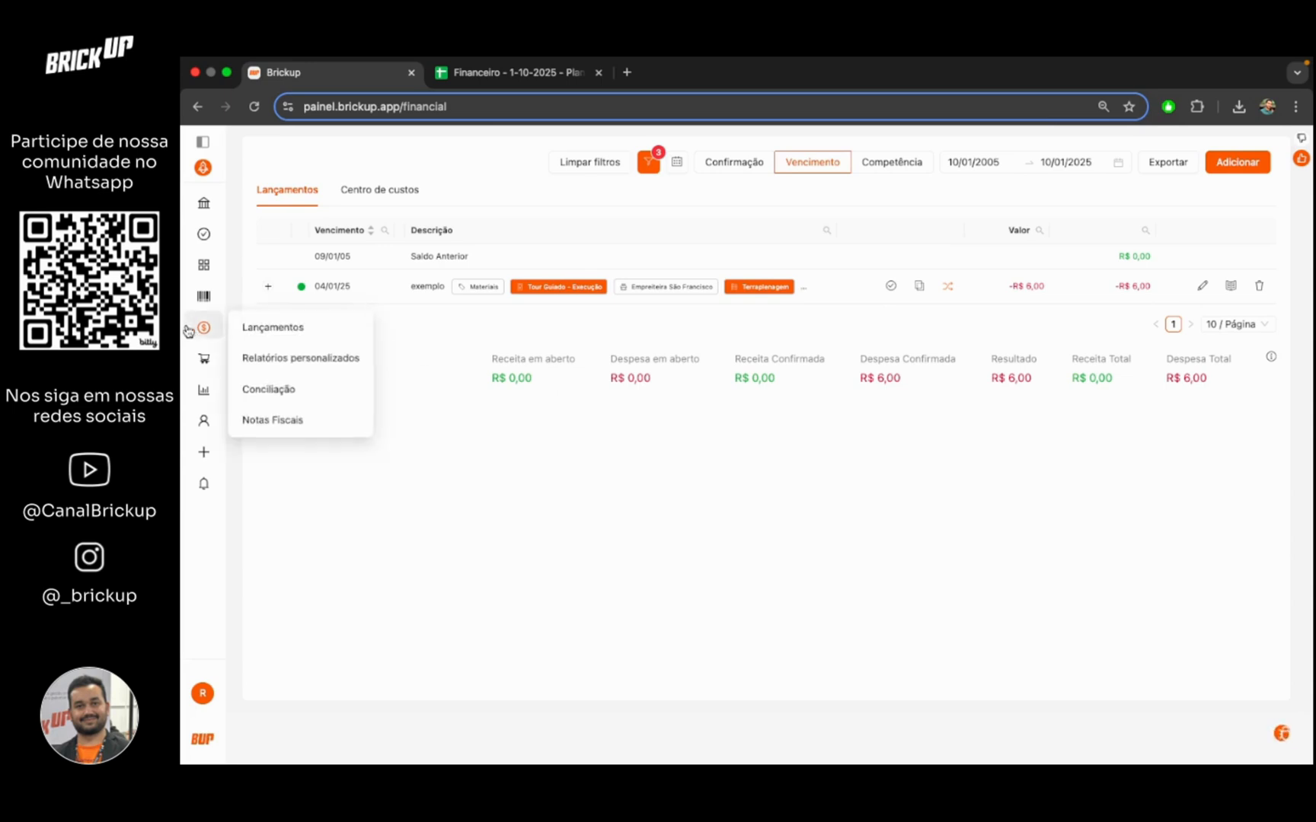
click(274, 372)
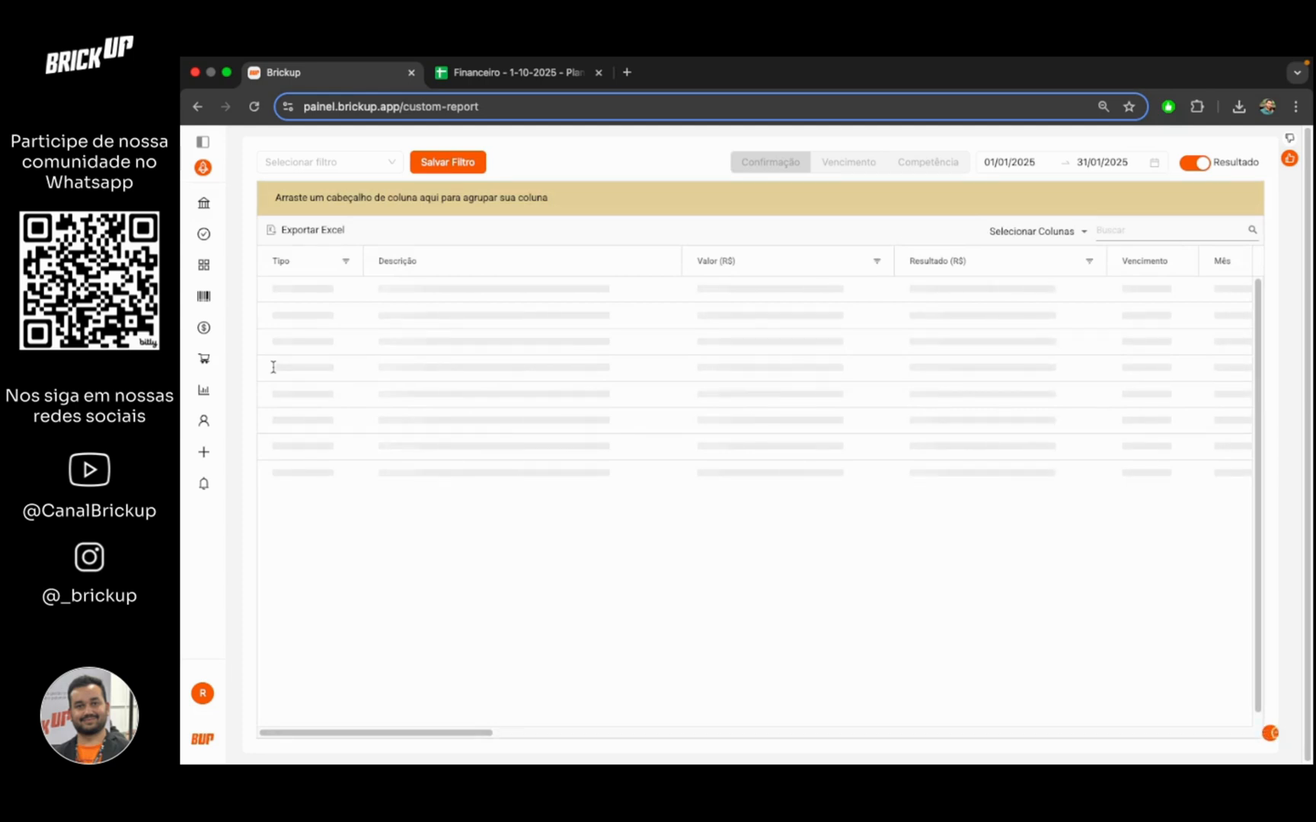
click(207, 330)
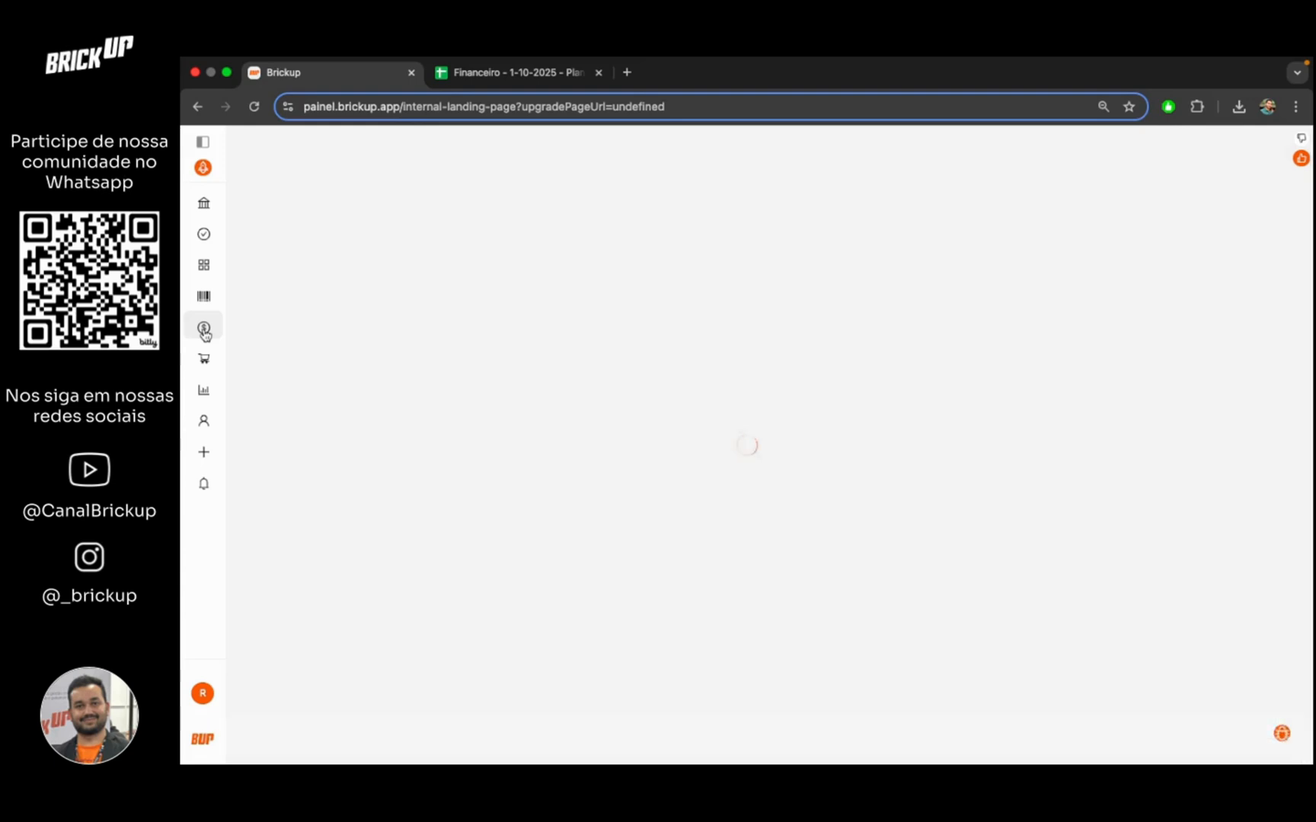
mouse_move(204, 331)
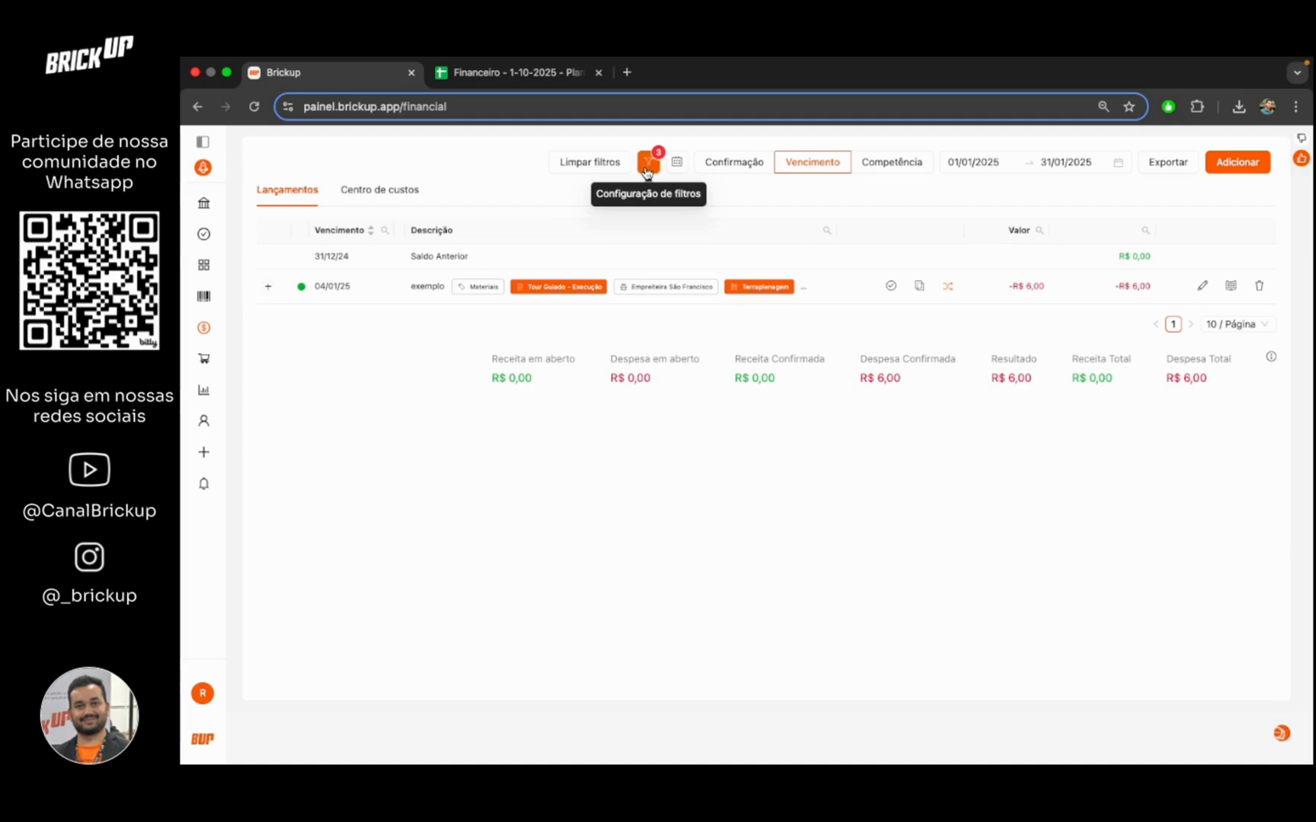
Step: Check the filter settings of the entries list and clear all applied filters
click(647, 171)
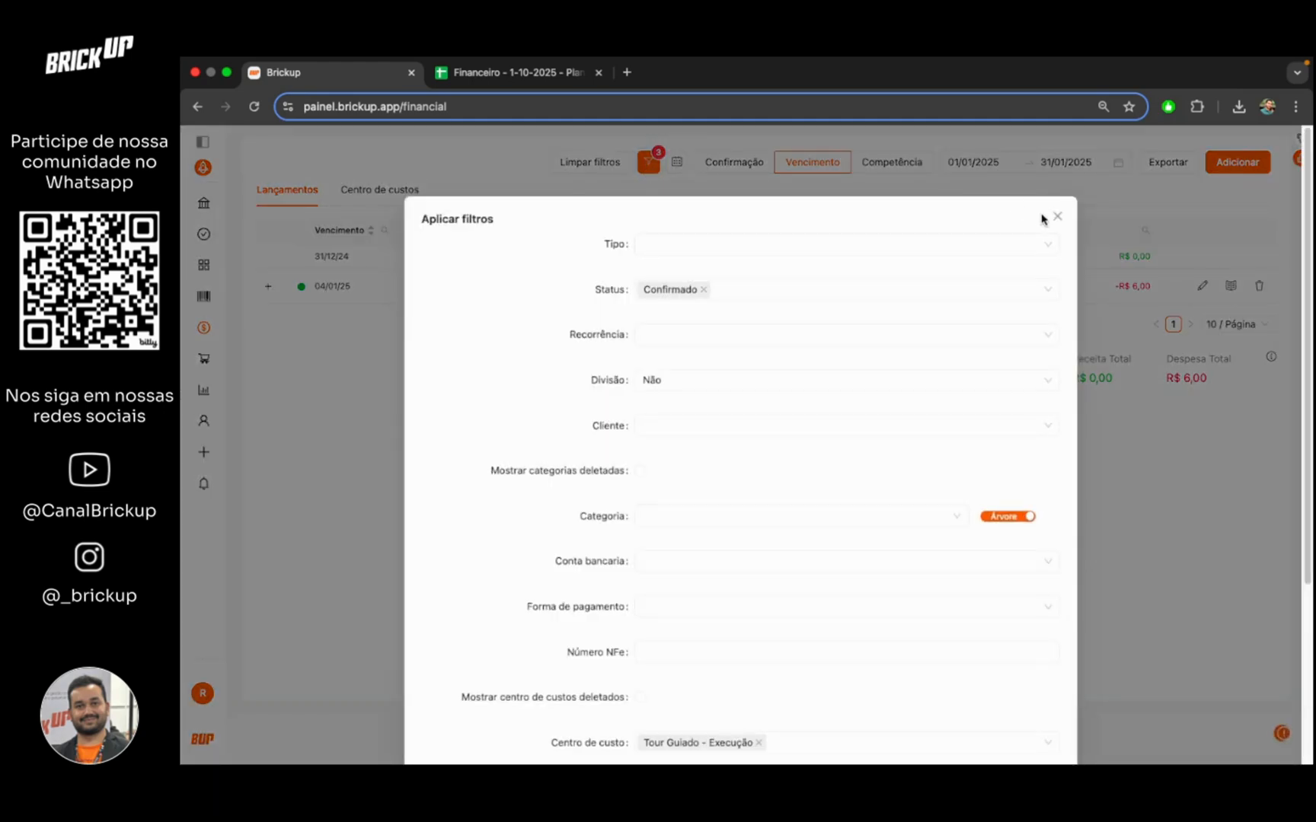
click(1057, 216)
click(620, 169)
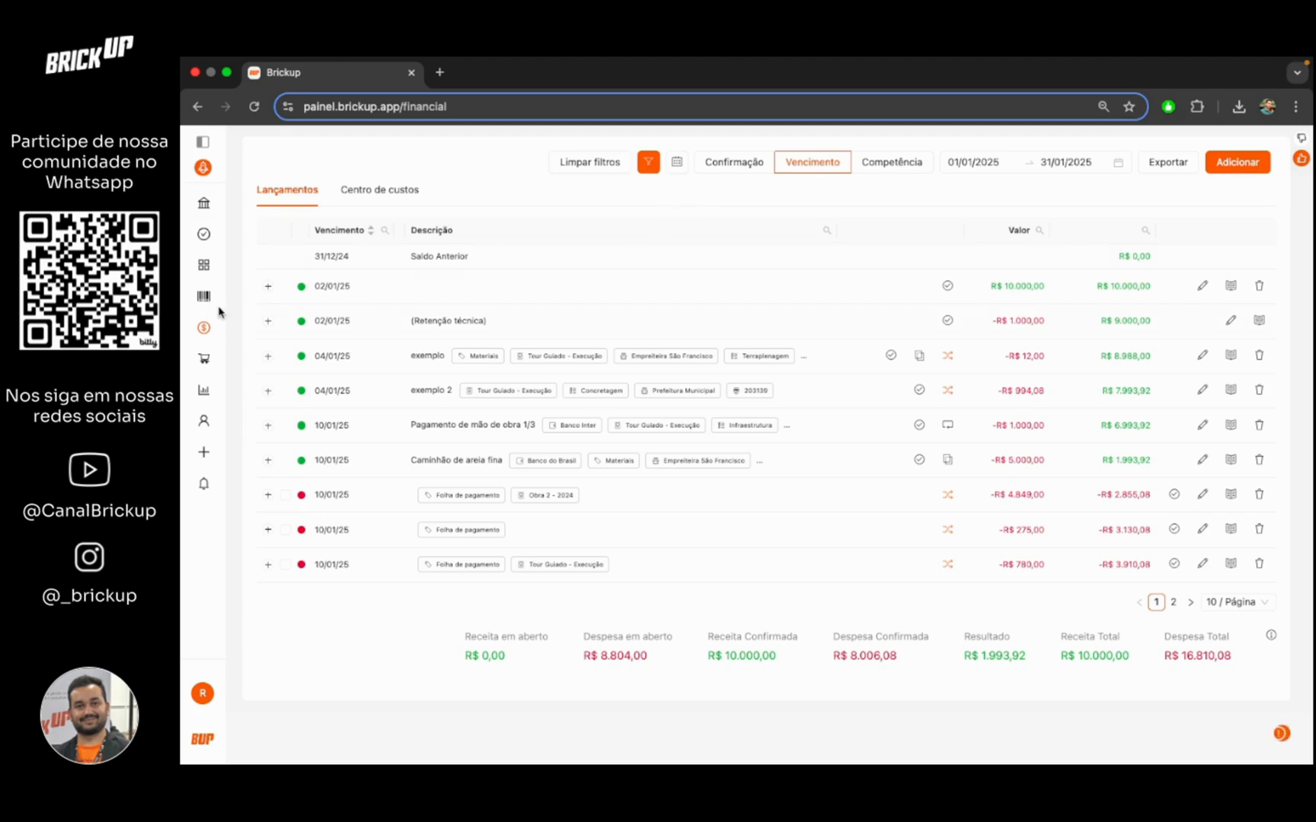
Step: Open the custom reports, check the saved filters and turn off the Resultado option
mouse_move(204, 325)
click(276, 358)
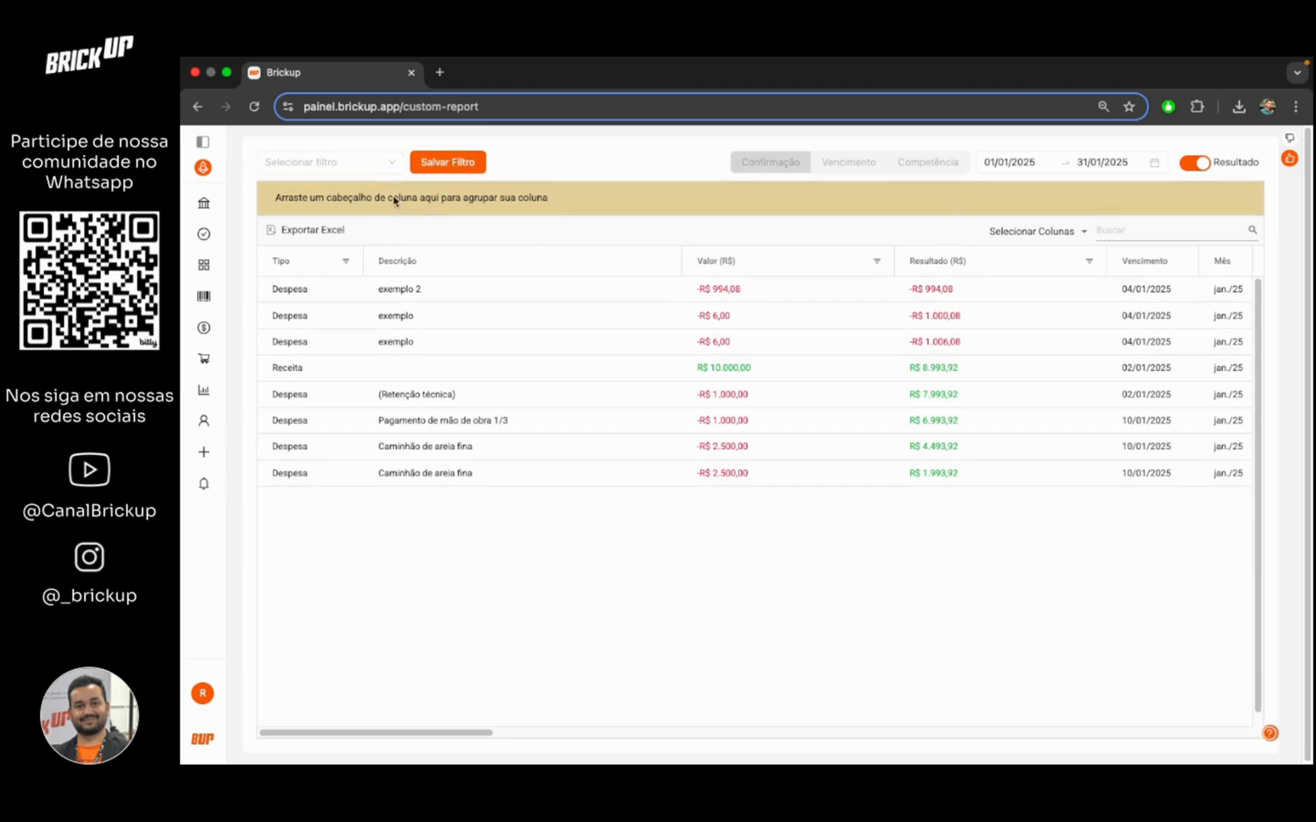
click(363, 170)
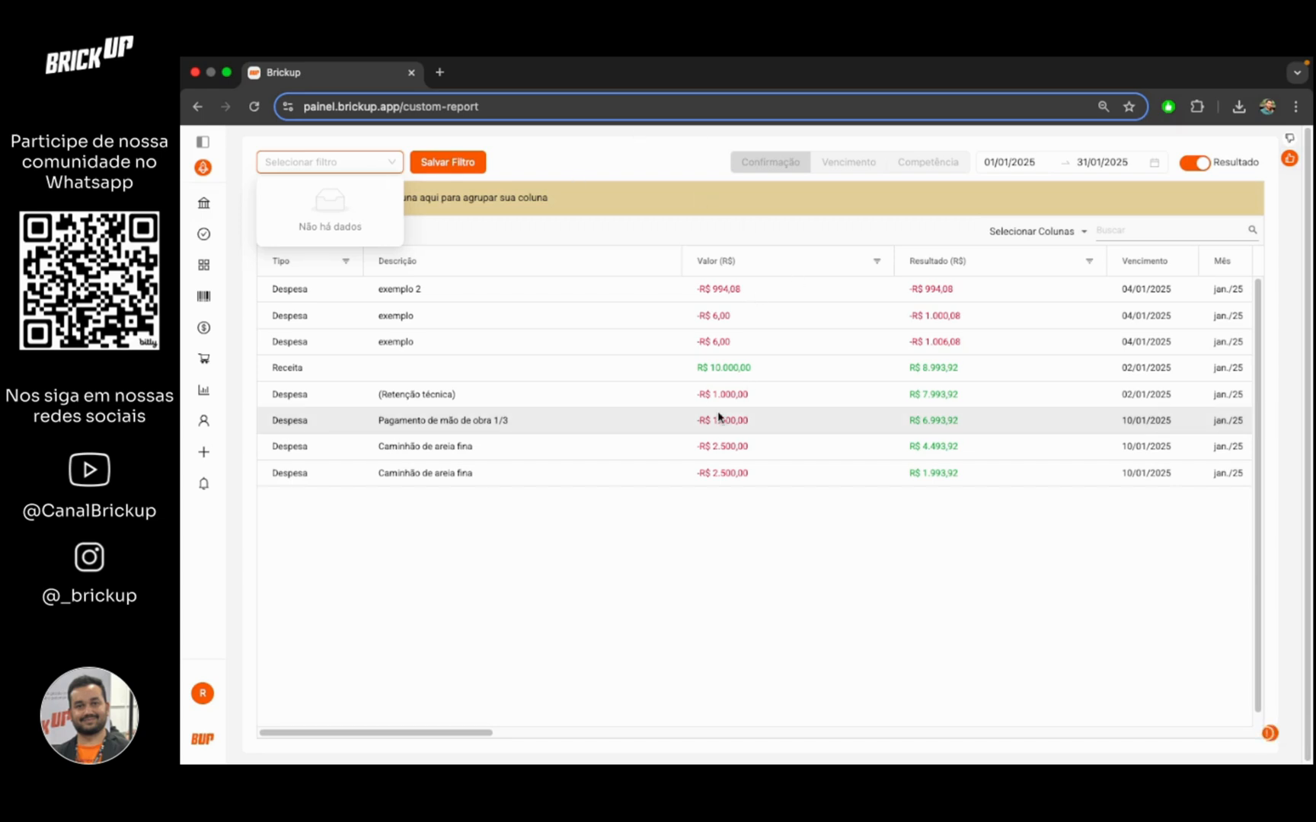
click(593, 160)
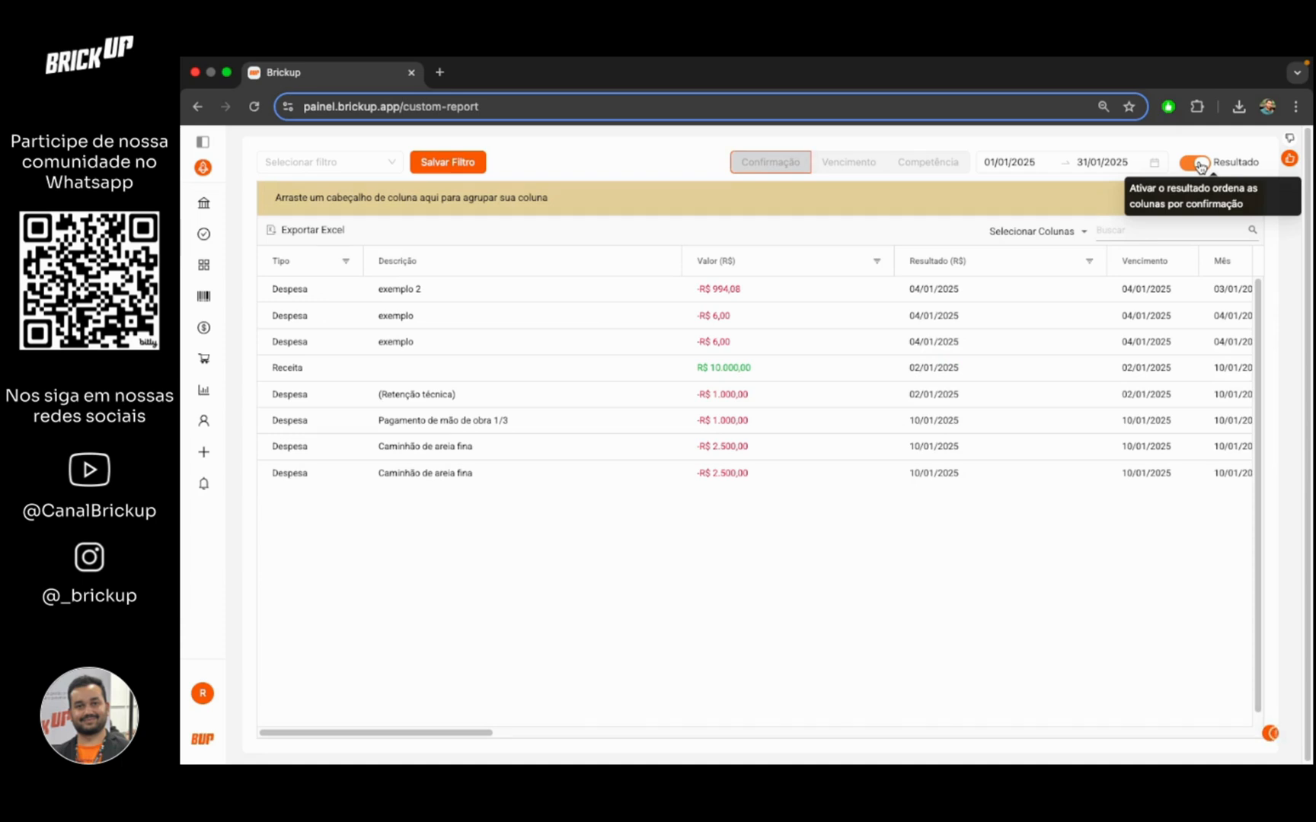
click(1198, 164)
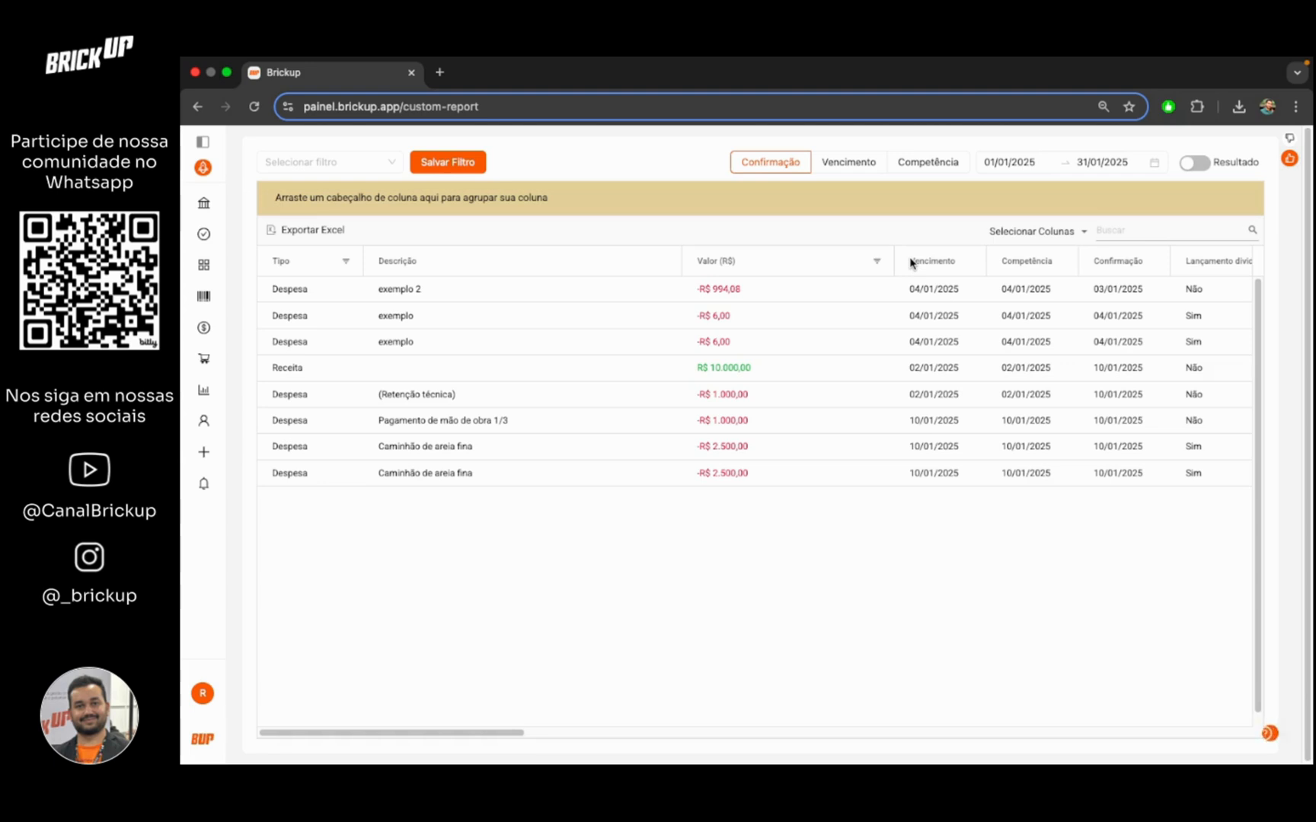
Step: Deselect all report columns and choose only Tipo, Descrição, Valor (R$) and Mês
click(1015, 238)
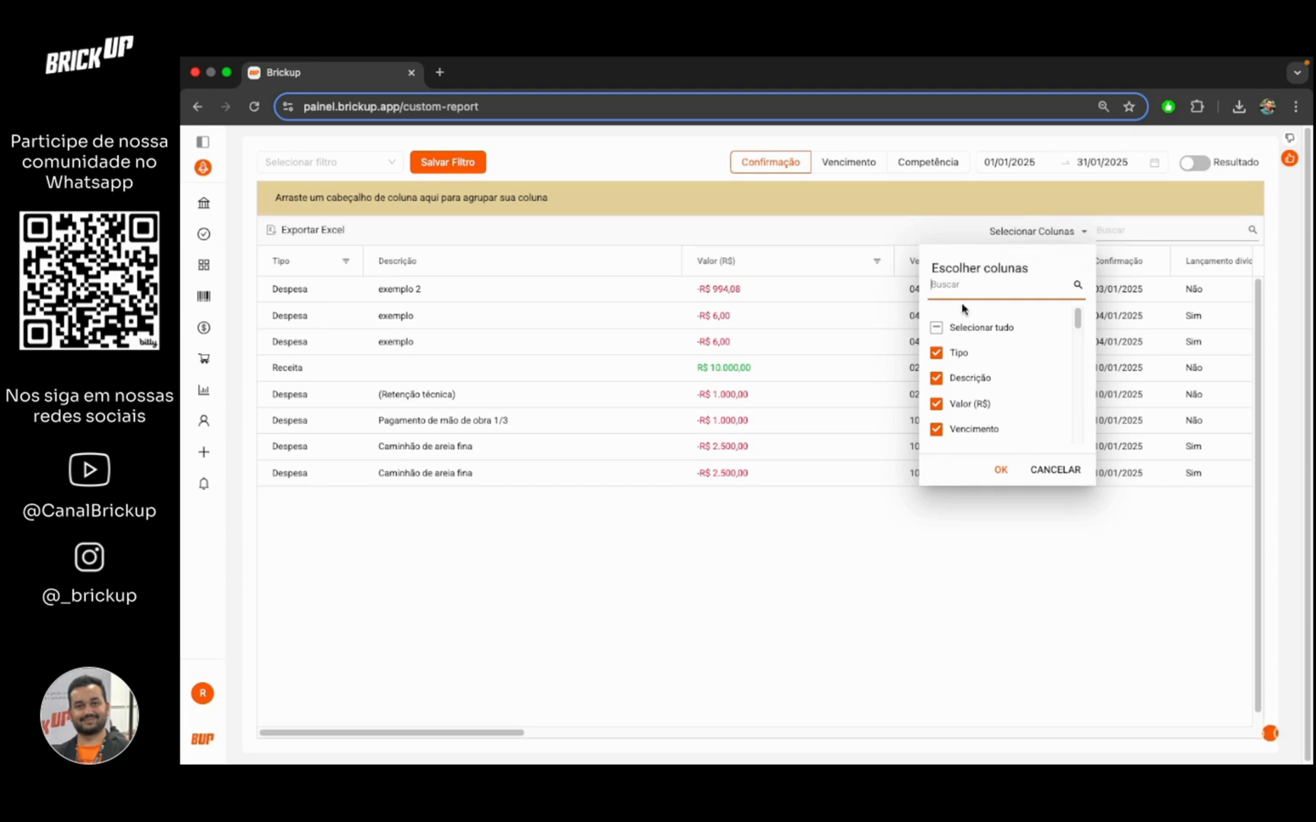
click(939, 329)
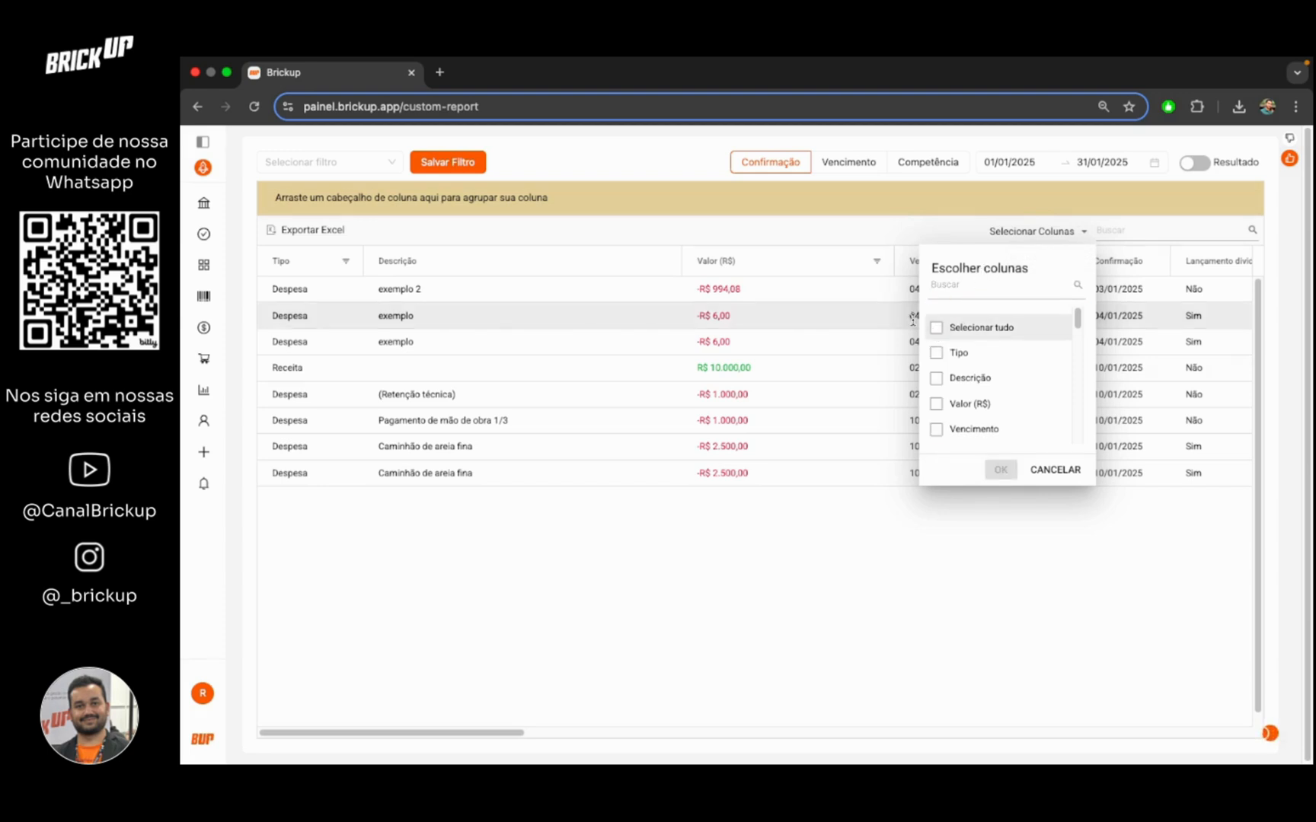
click(937, 355)
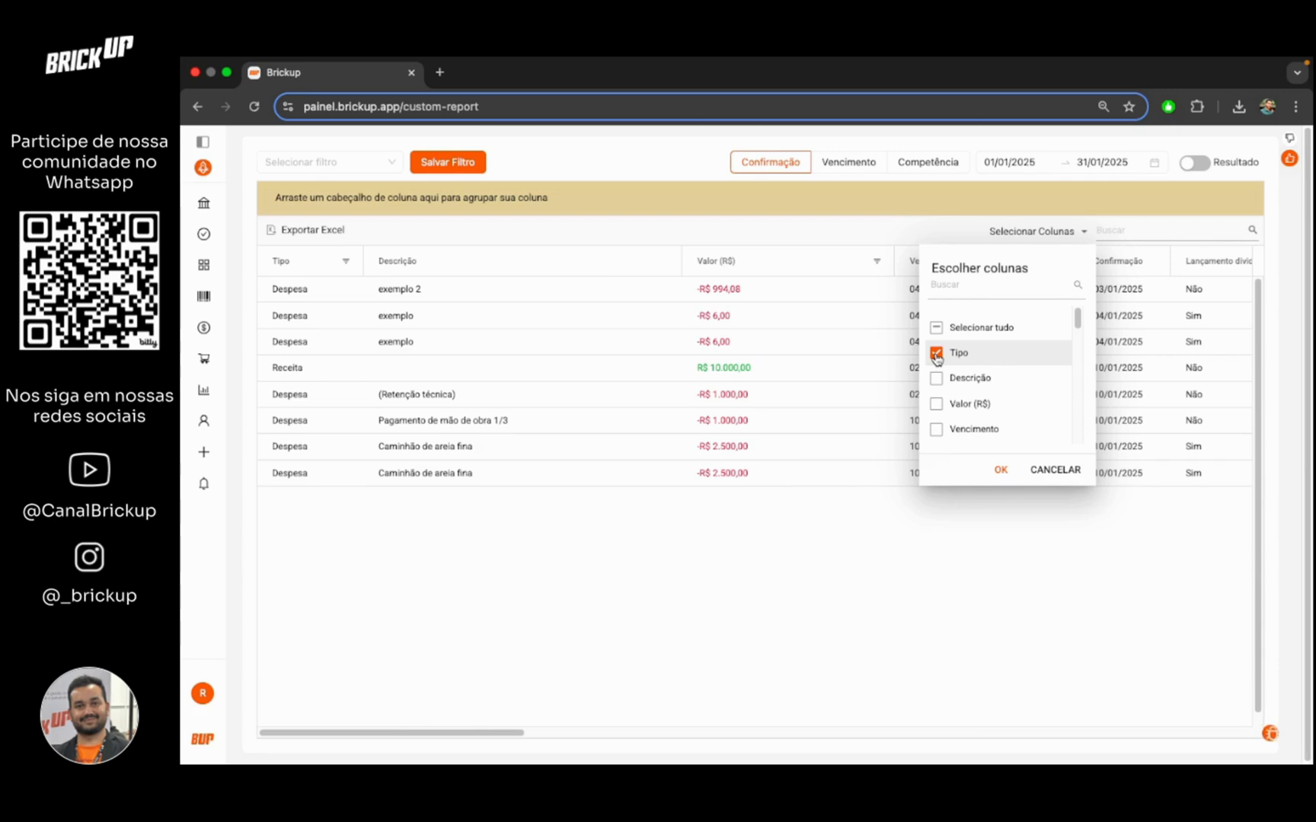
click(937, 378)
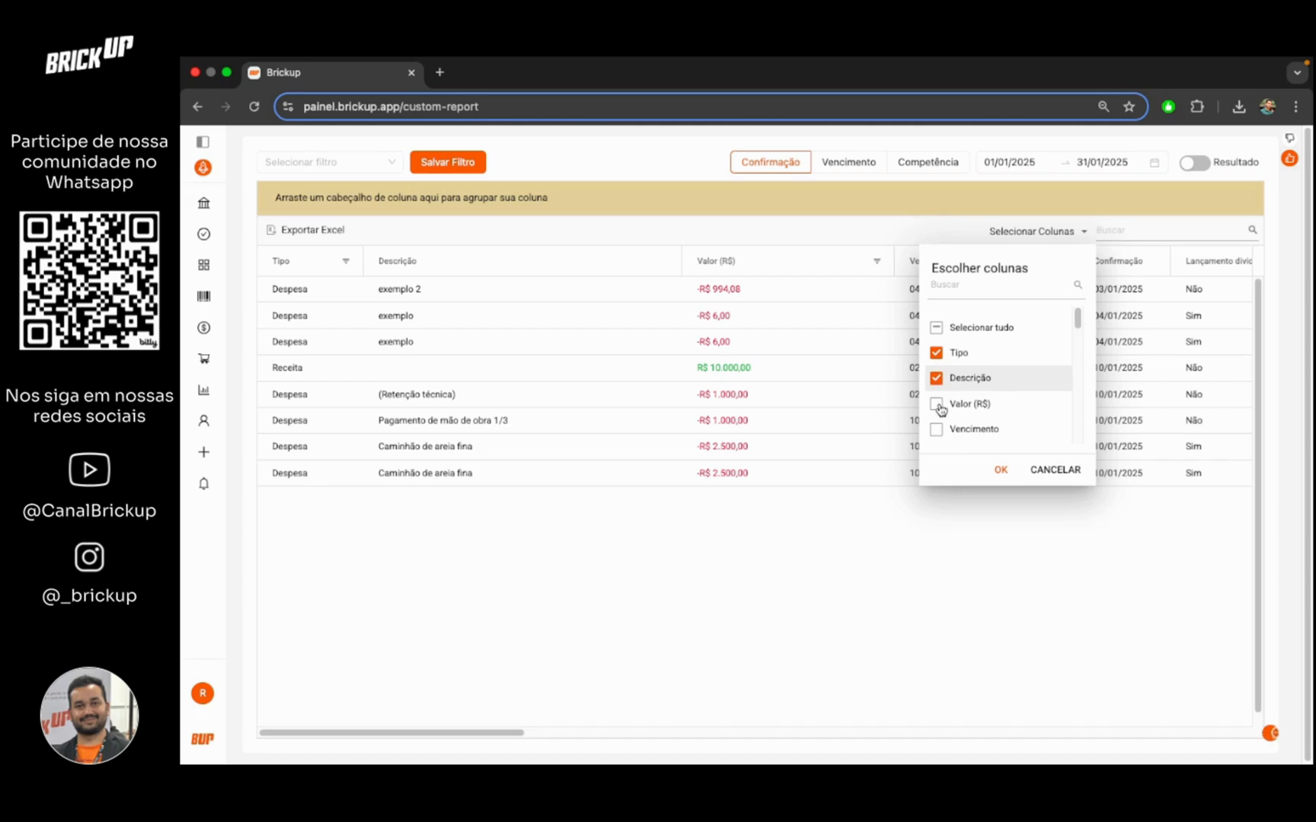
click(936, 405)
scroll(941, 410, down, 2)
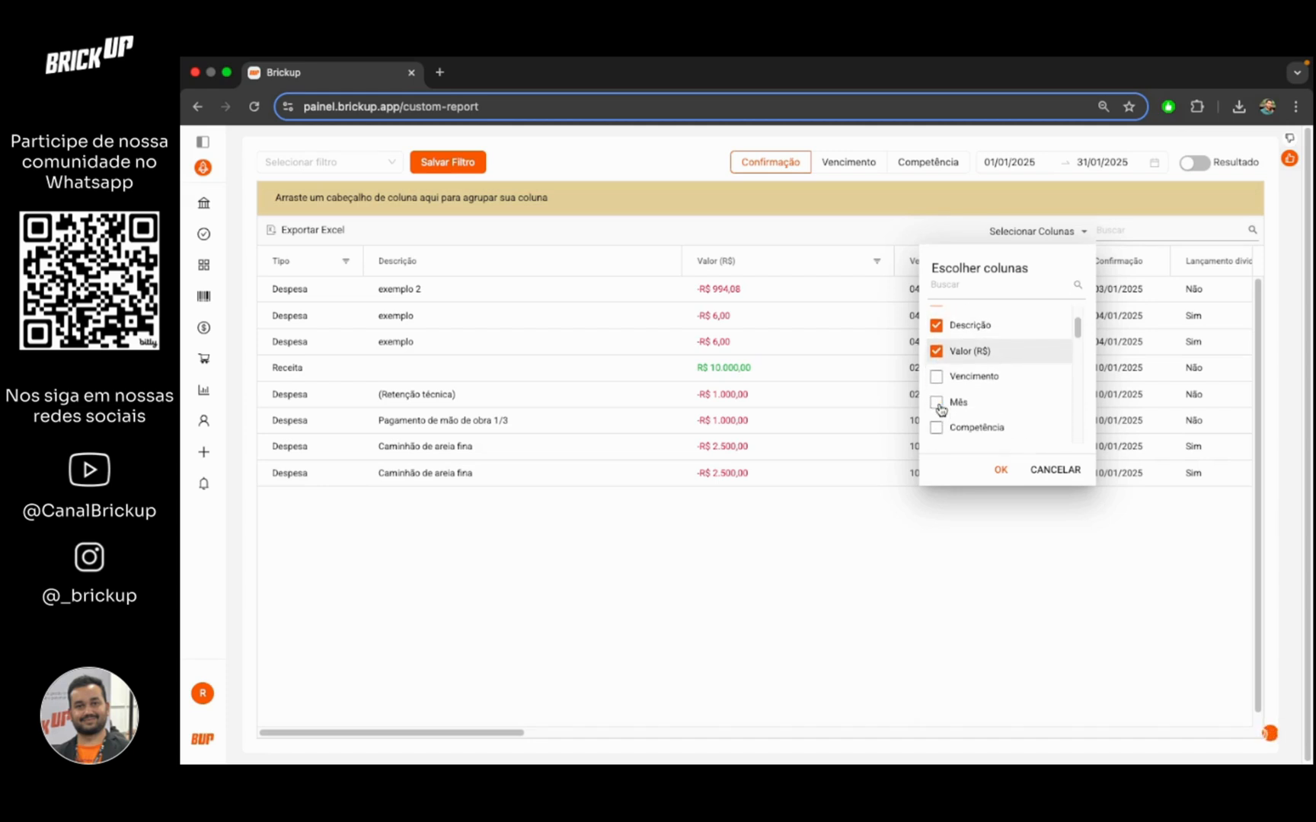
scroll(941, 409, down, 1)
click(938, 391)
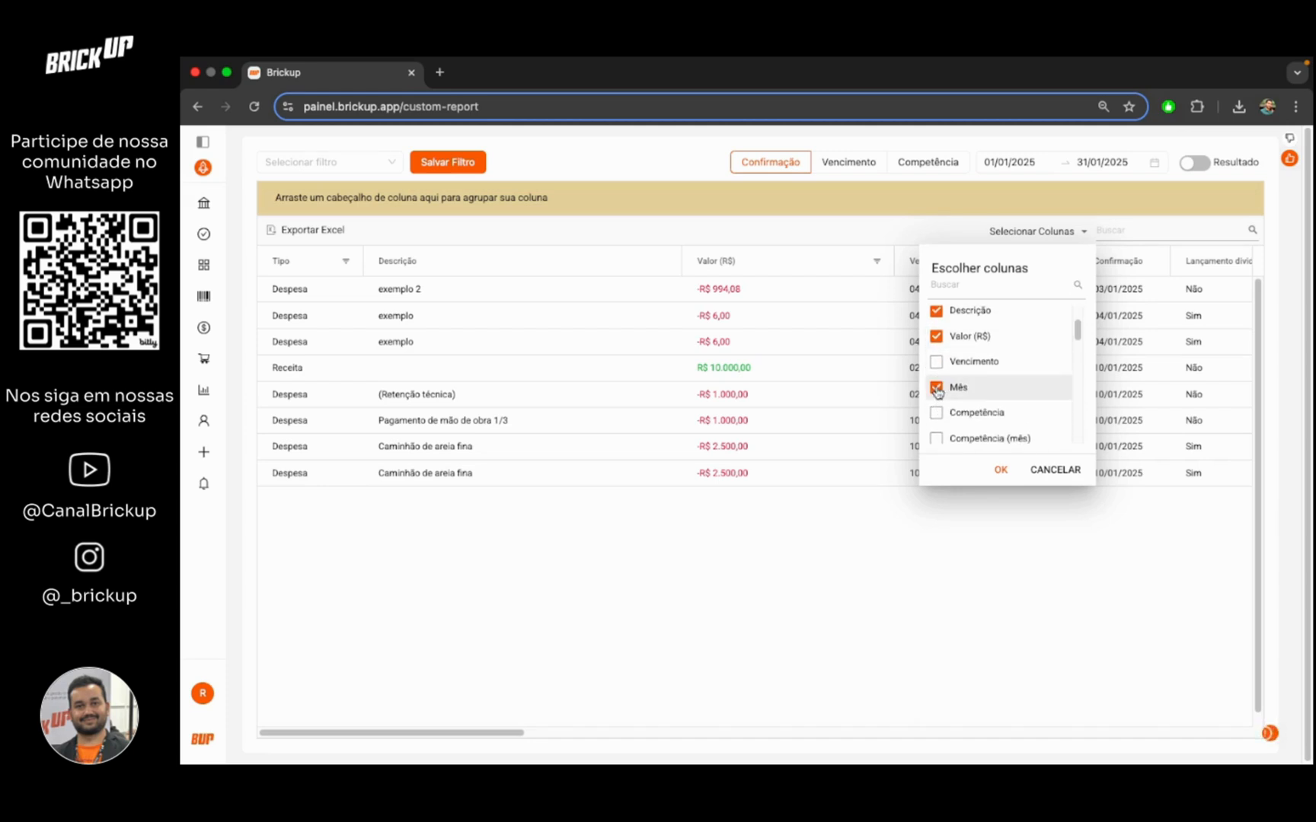
Step: Add the Confirmação and Conciliado columns to the report's column selection
scroll(937, 396, down, 3)
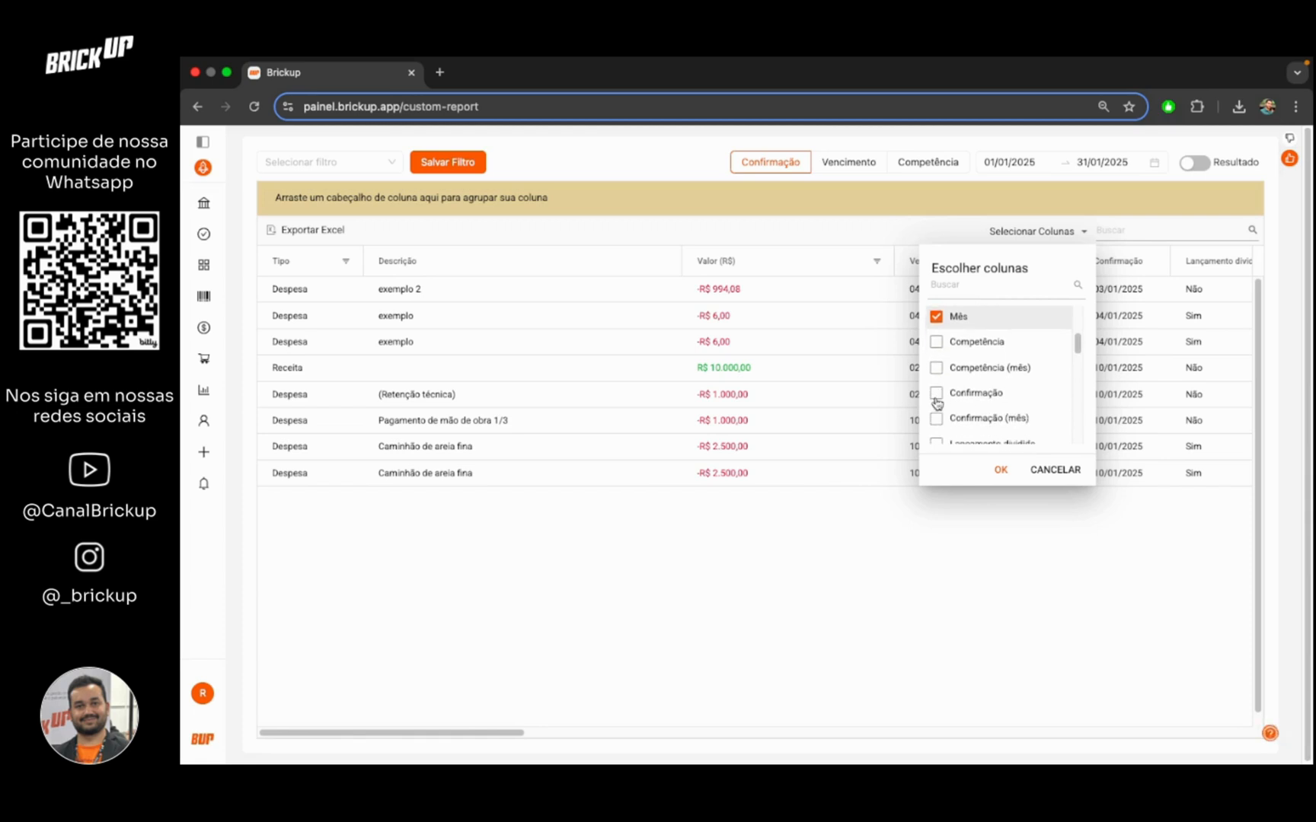
click(937, 398)
scroll(936, 396, down, 2)
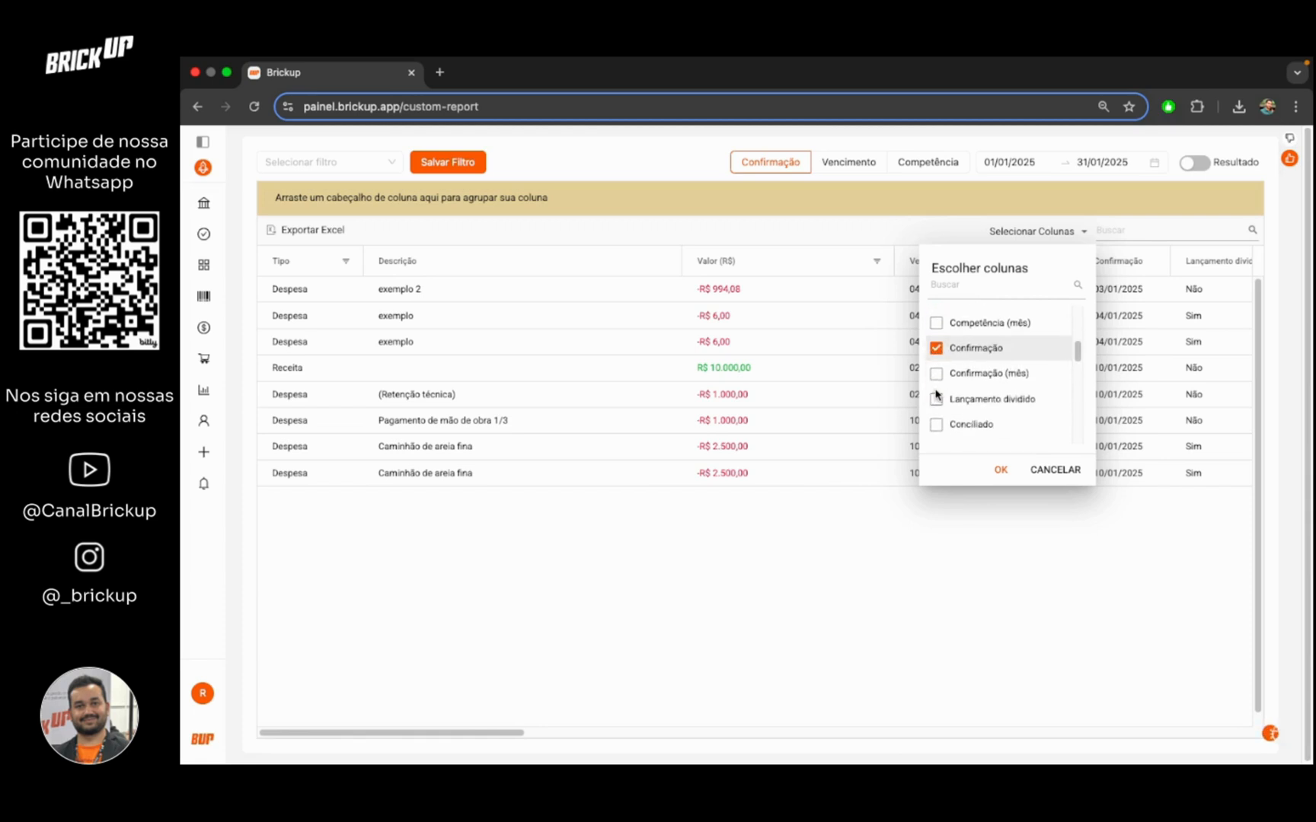
scroll(937, 394, down, 1)
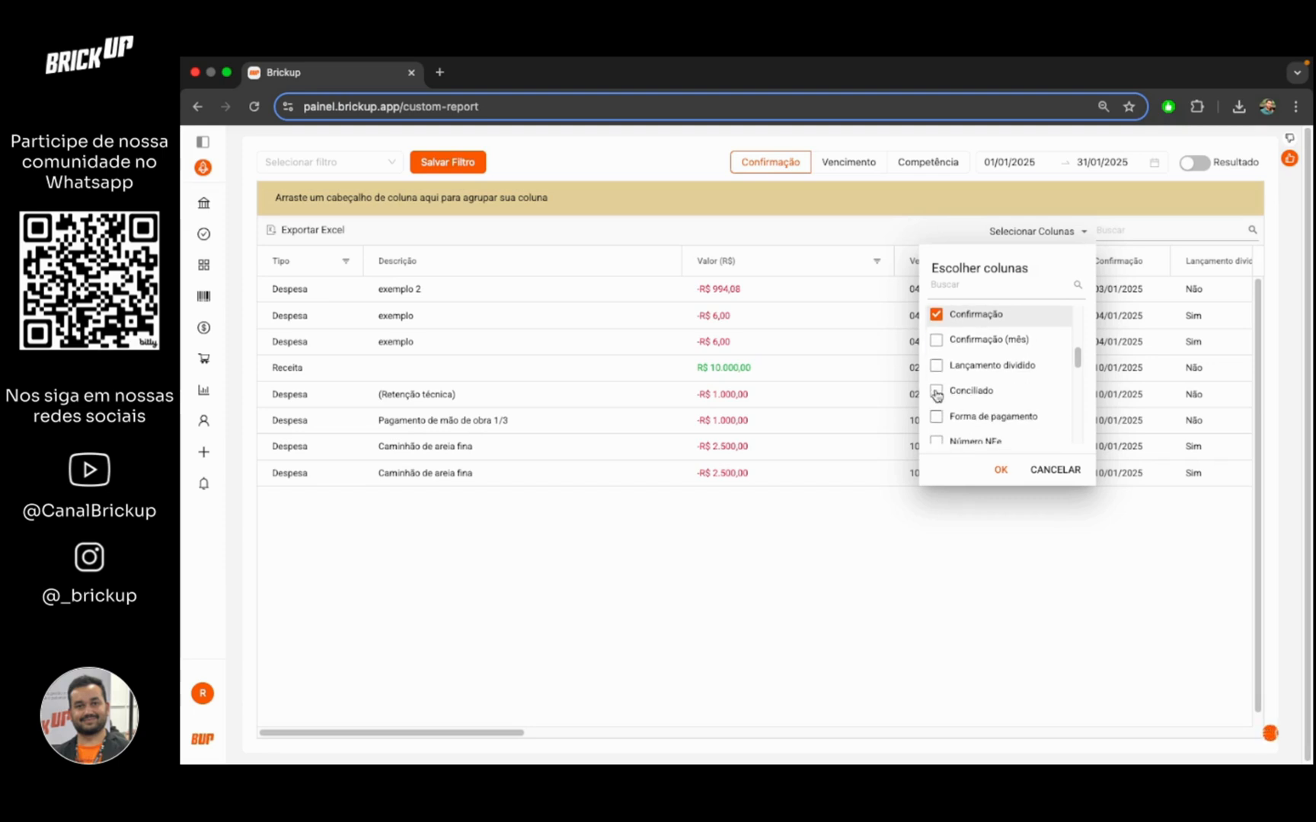
click(936, 390)
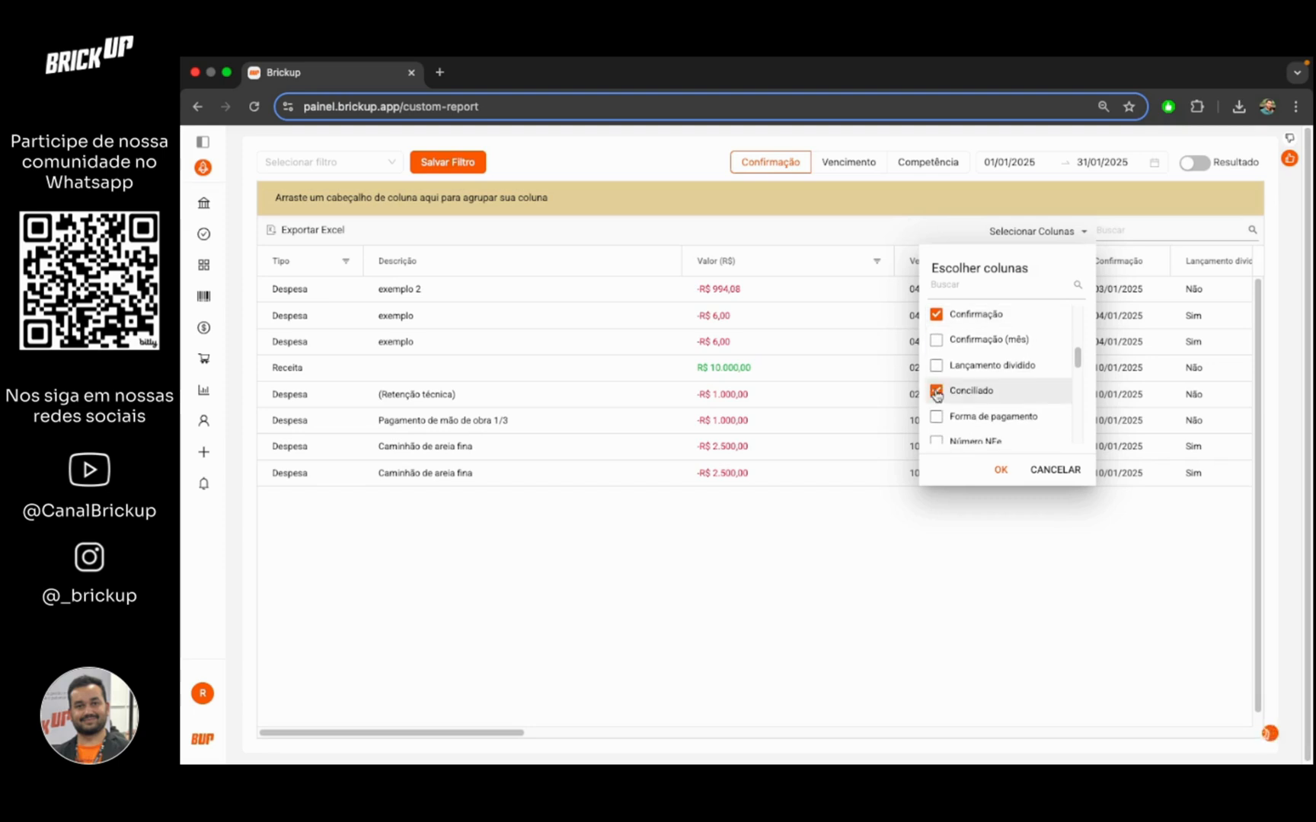
Step: Add Conta bancaria, Categoria and Centro de custo to the column selection and apply it to the report
scroll(936, 394, down, 4)
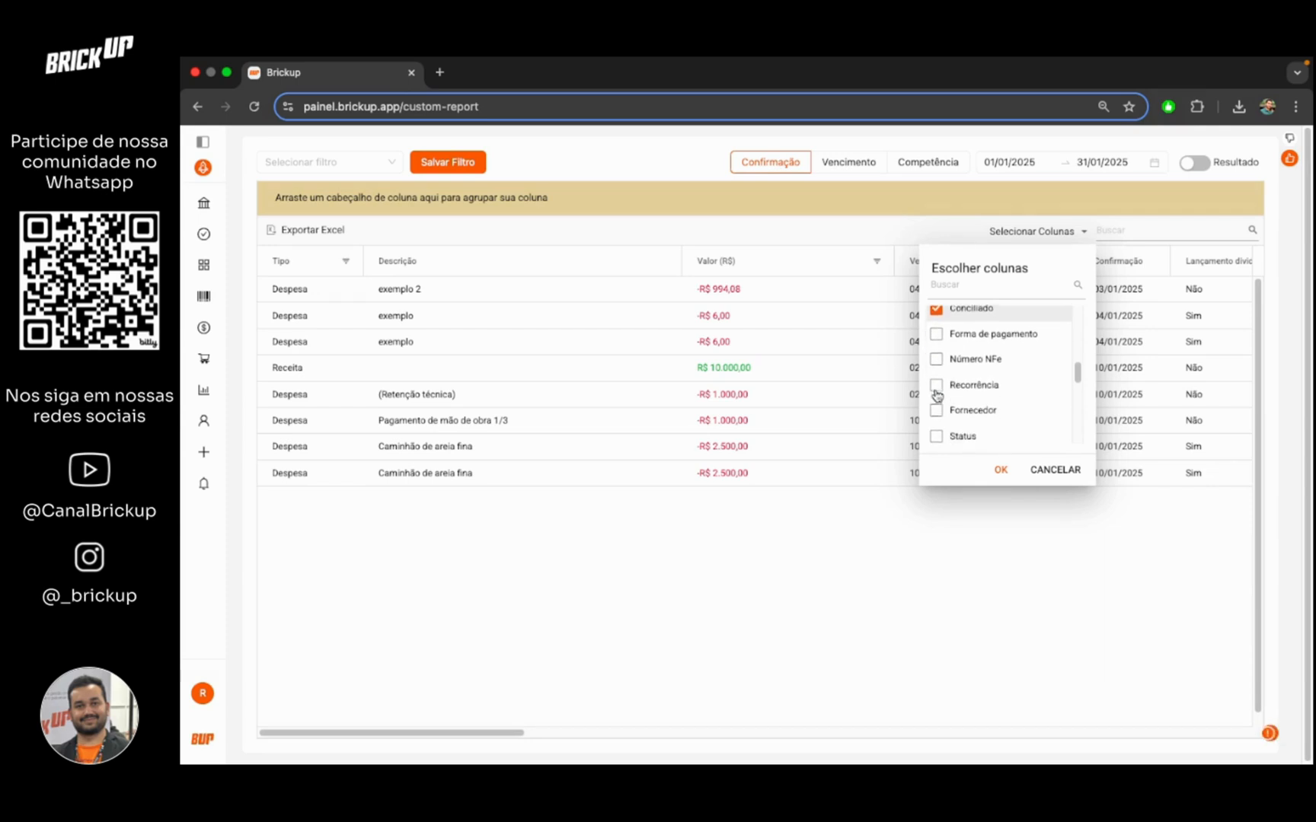
scroll(937, 395, down, 1)
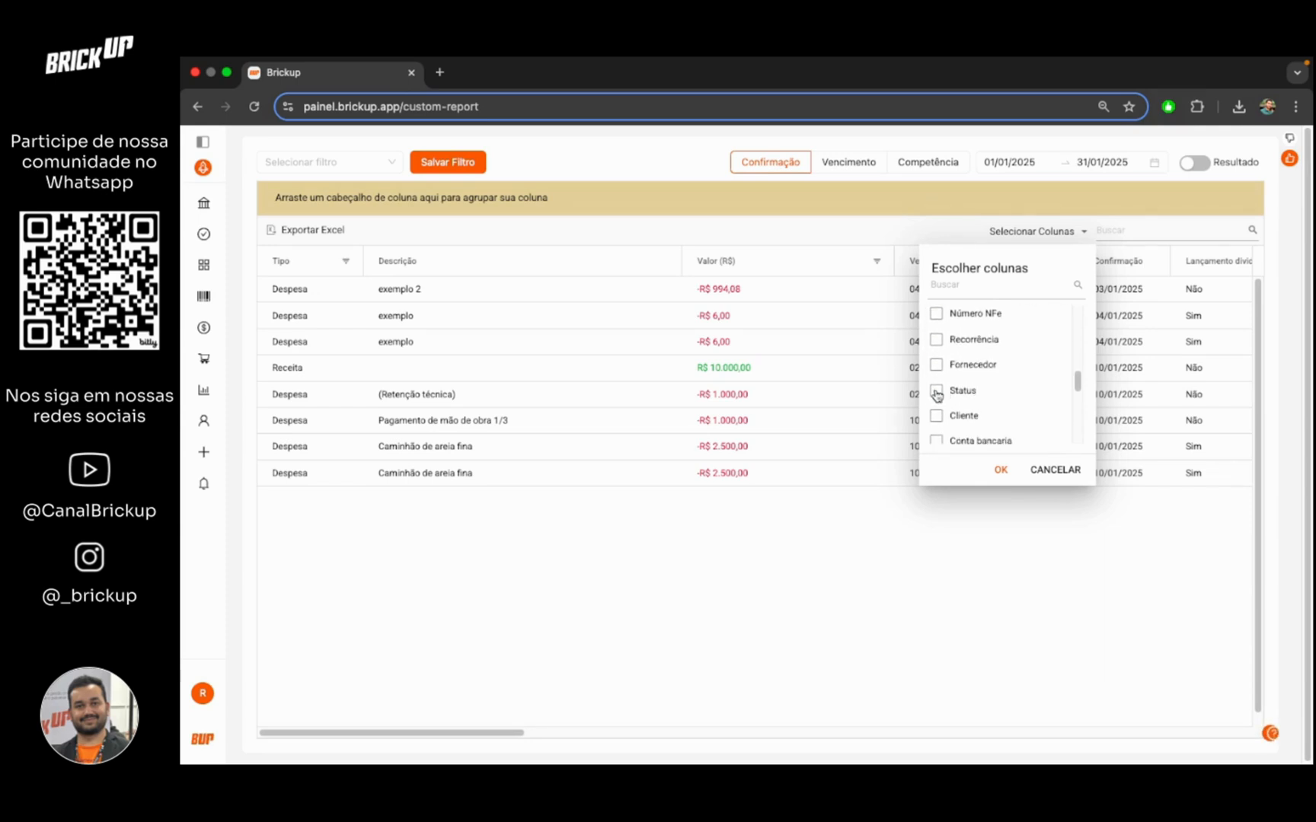
scroll(937, 395, down, 2)
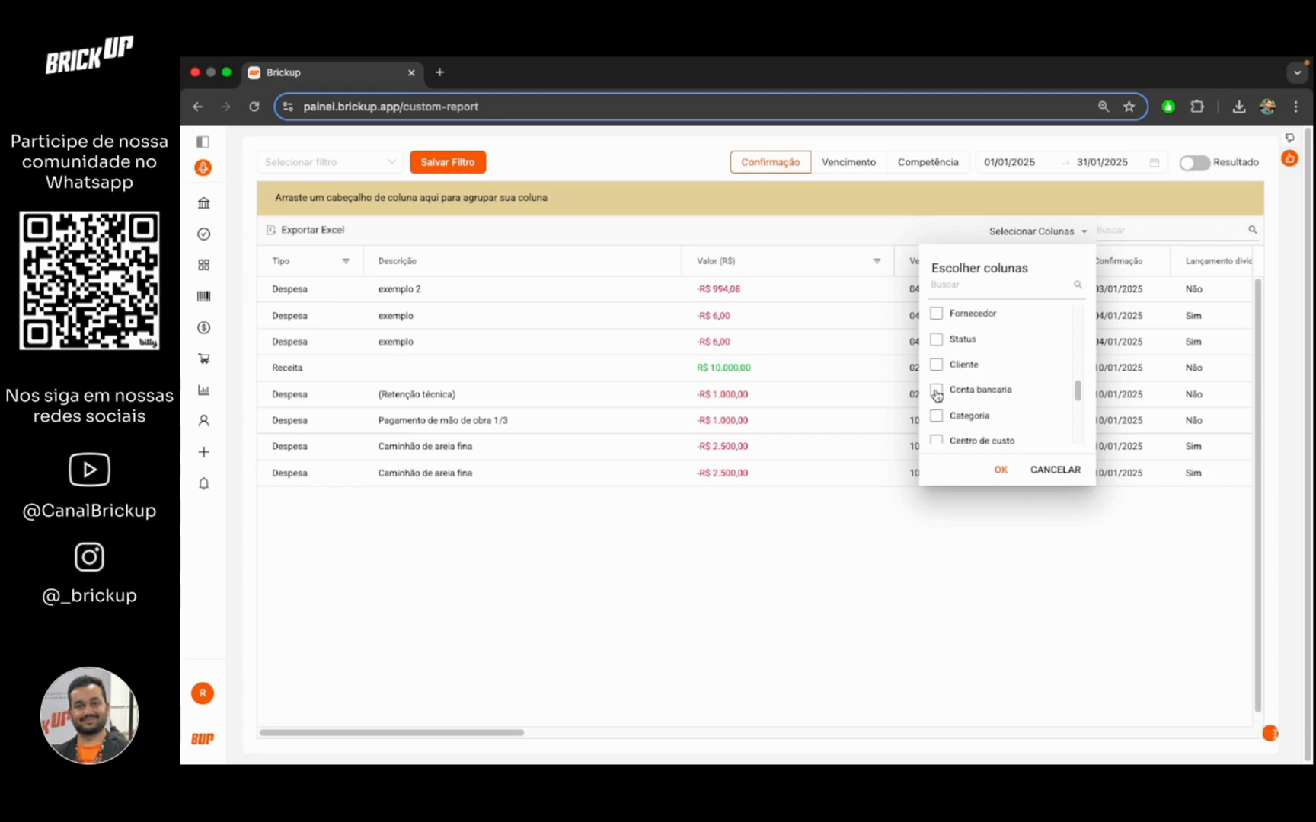
click(937, 390)
scroll(937, 396, down, 1)
click(936, 404)
scroll(936, 404, down, 1)
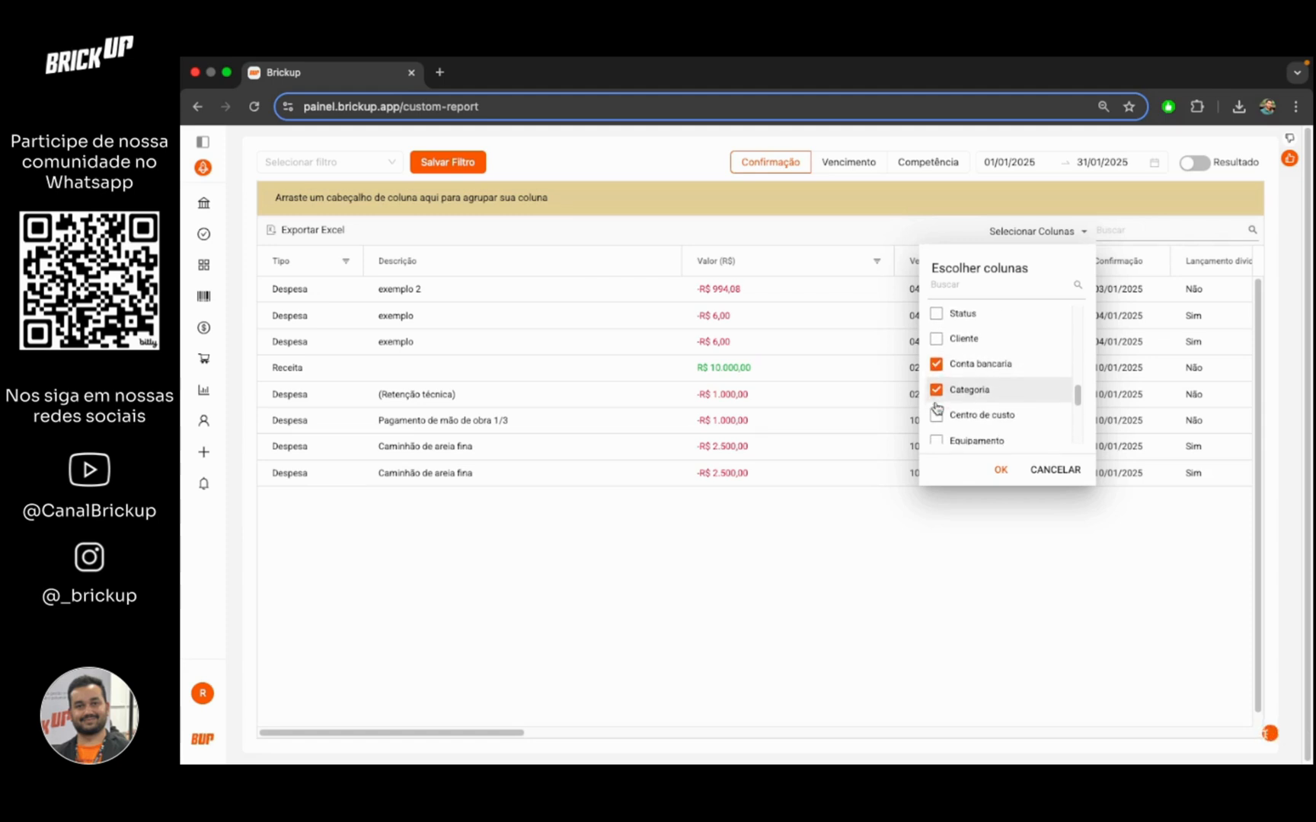
click(937, 415)
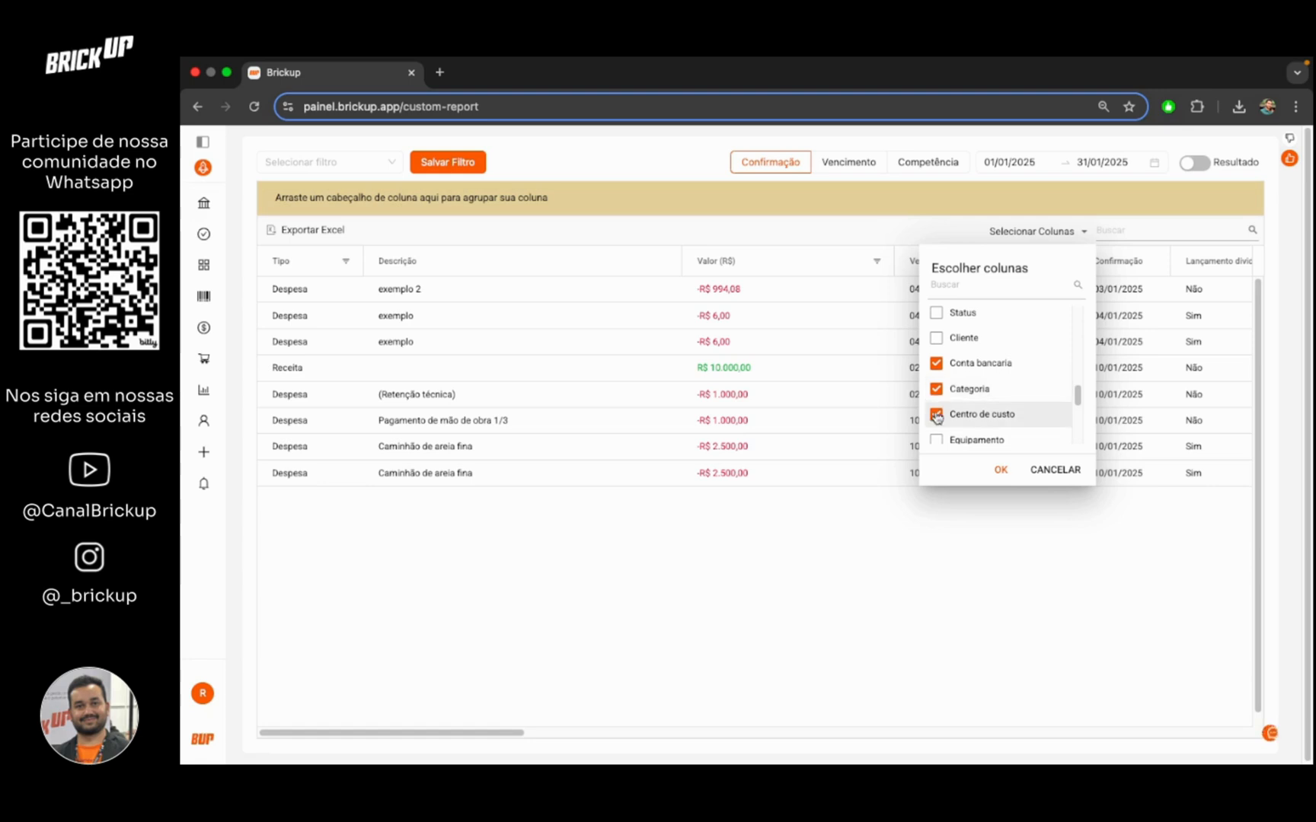
scroll(980, 414, down, 1)
scroll(980, 413, down, 3)
click(1001, 470)
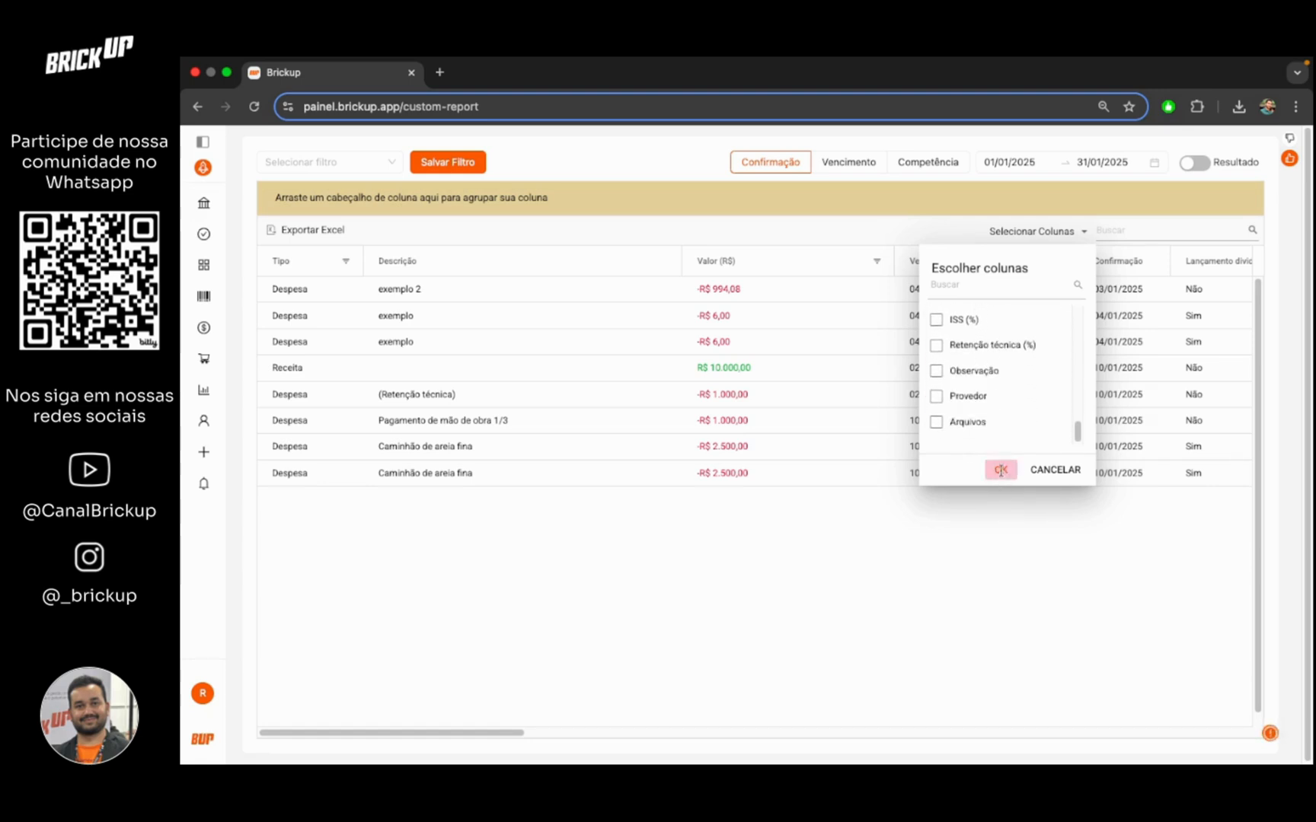
Step: Move the Mês column to the start of the report and place Confirmação directly after it
drag(859, 732, 822, 740)
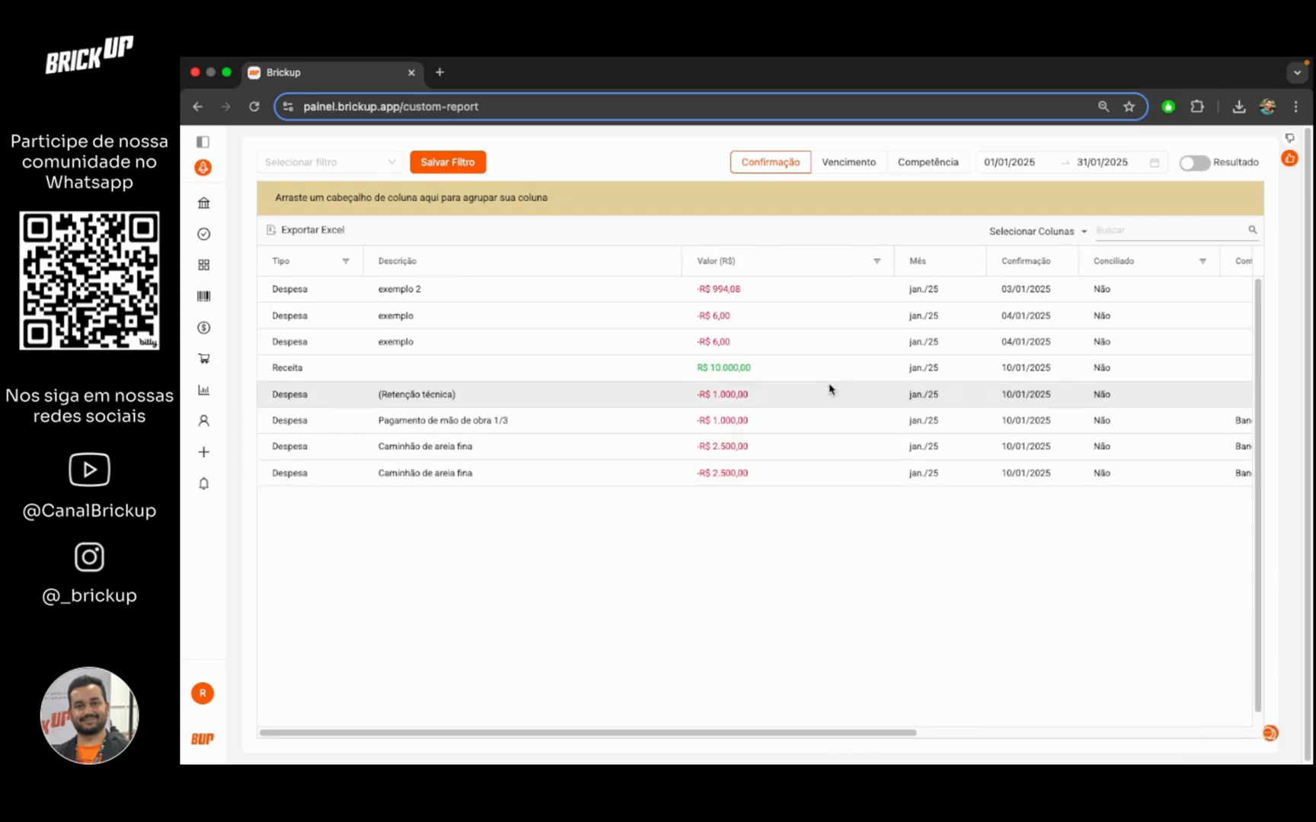
drag(926, 276, 364, 270)
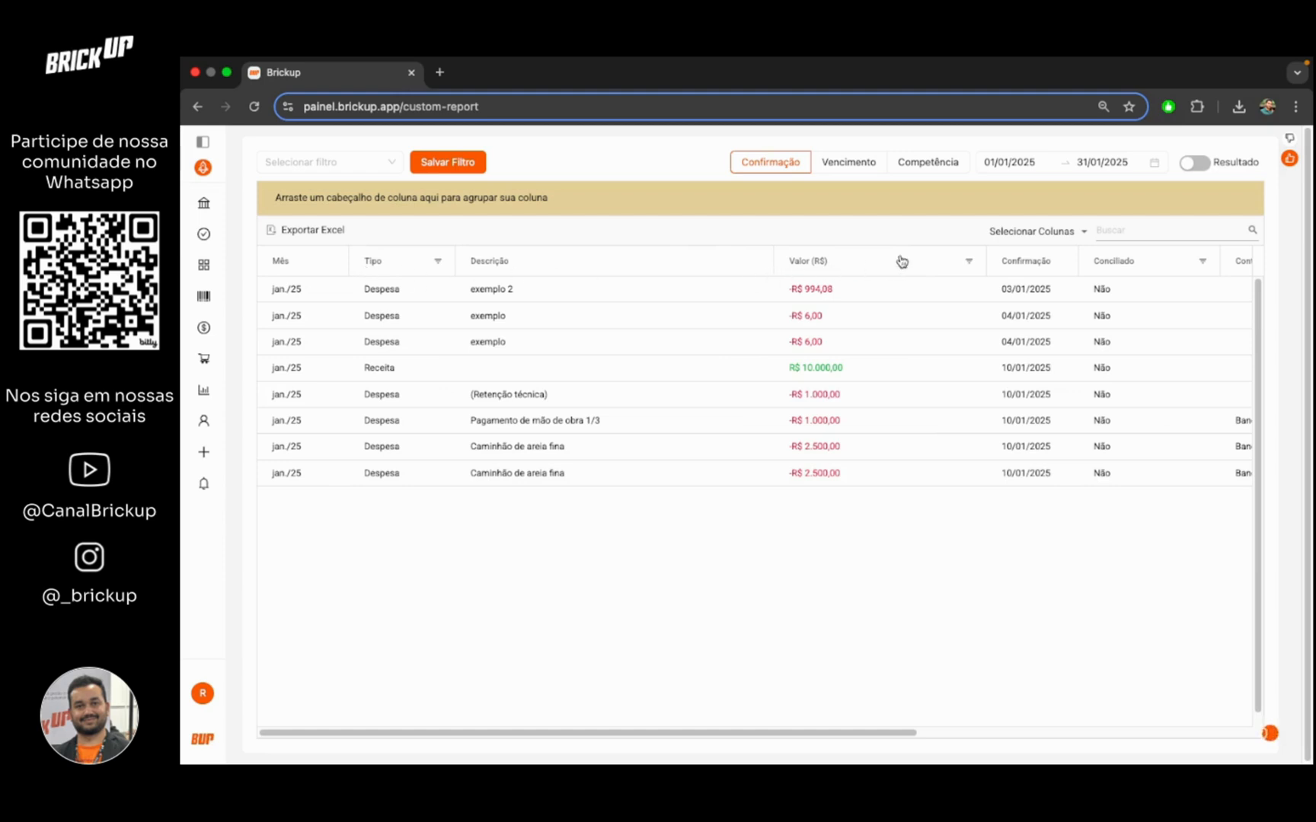
drag(1019, 260, 414, 264)
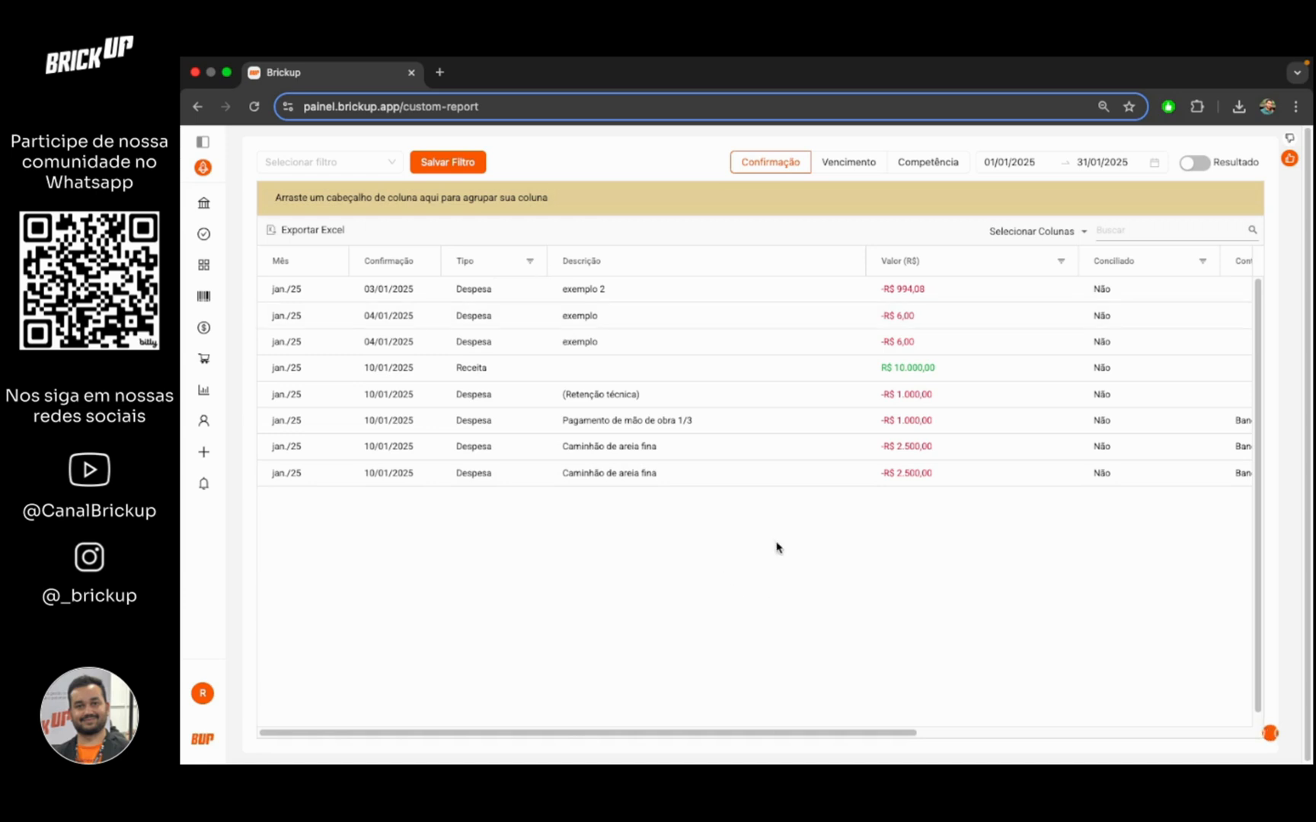
Step: Place the Centro de custo column directly after Confirmação, followed by Valor (R$)
drag(778, 735, 1116, 740)
drag(1127, 273, 376, 272)
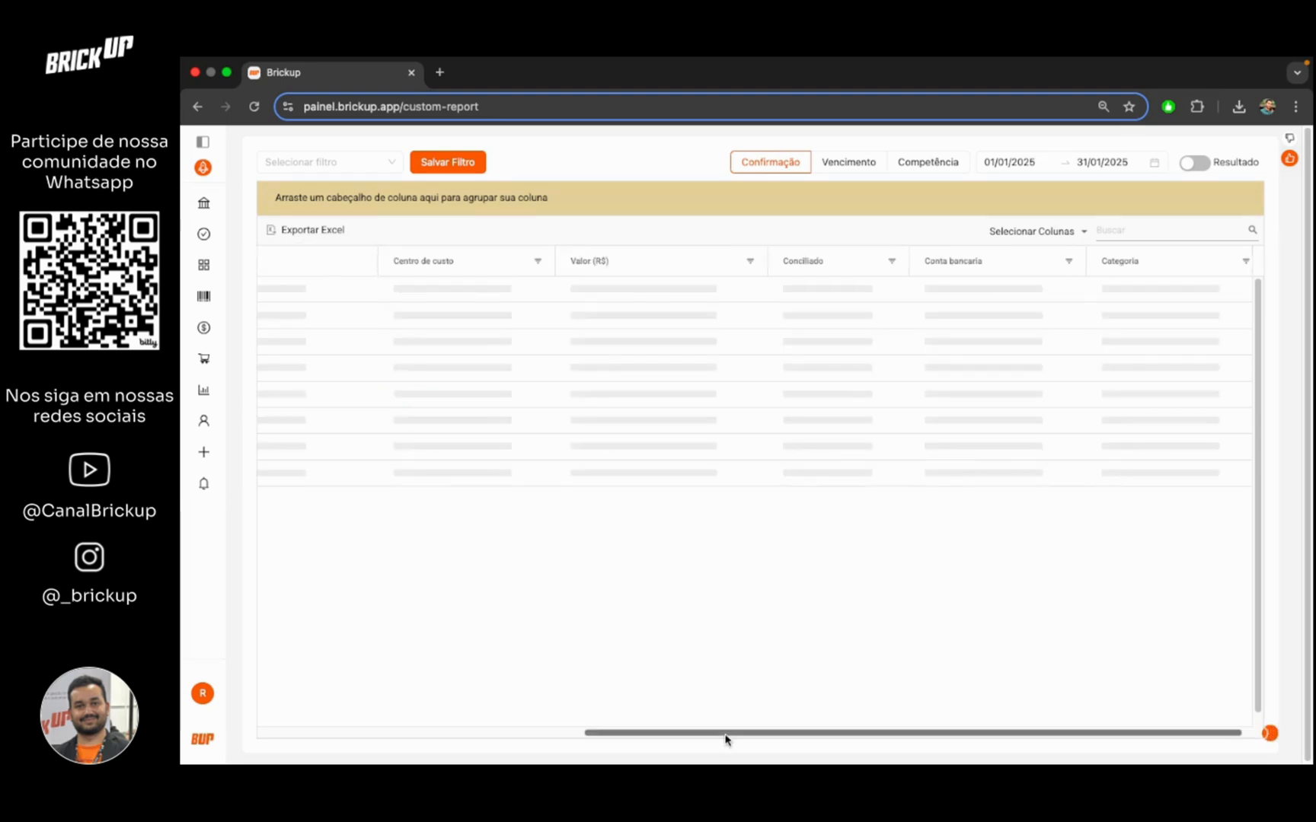
drag(726, 739, 377, 739)
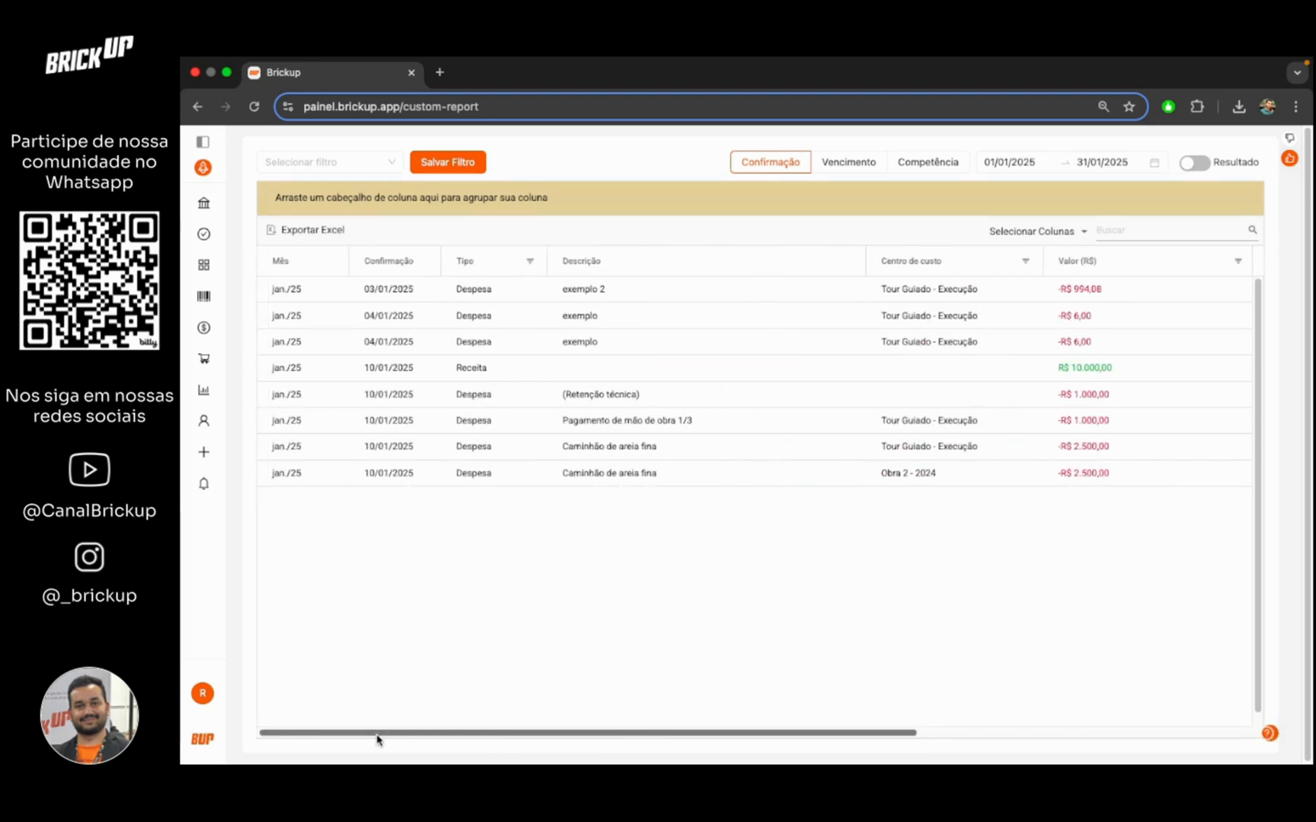
drag(942, 268, 493, 267)
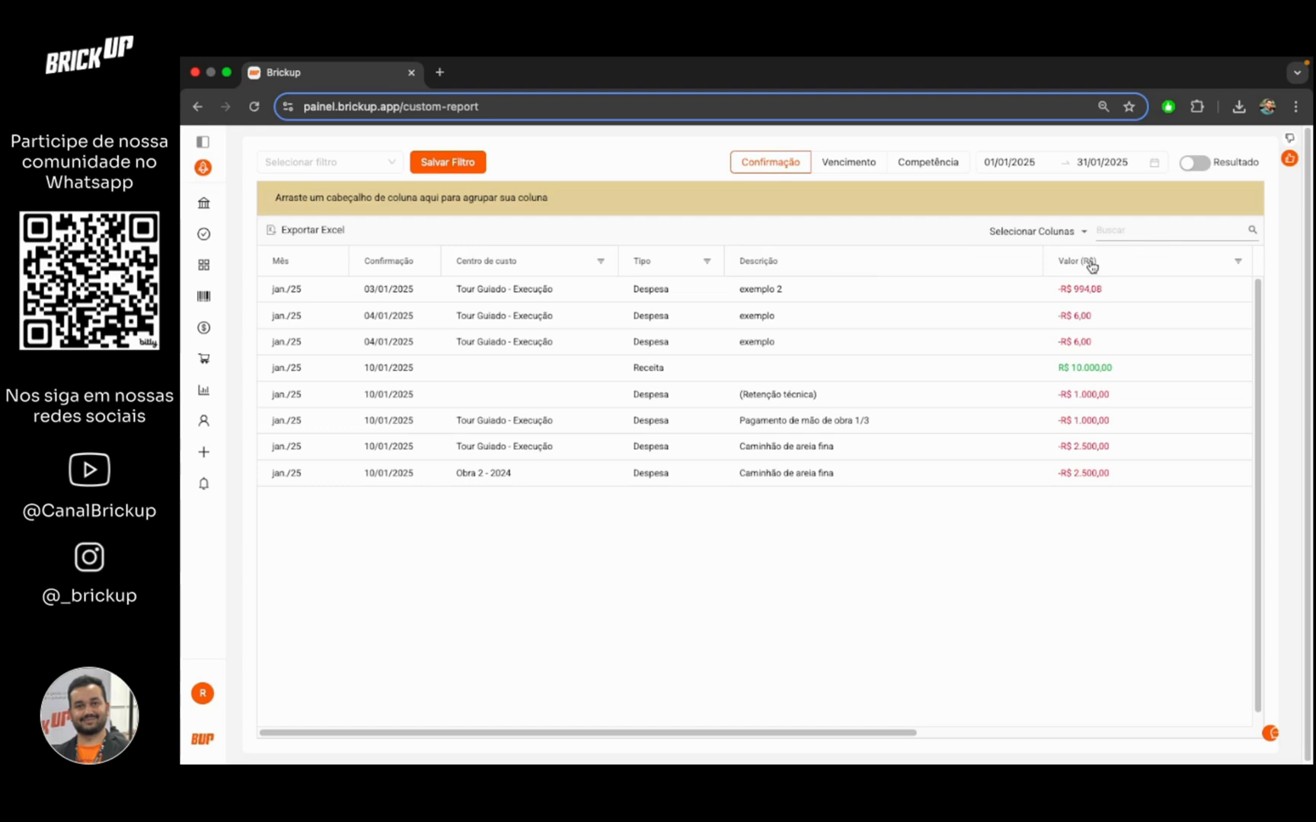
drag(1091, 266, 661, 273)
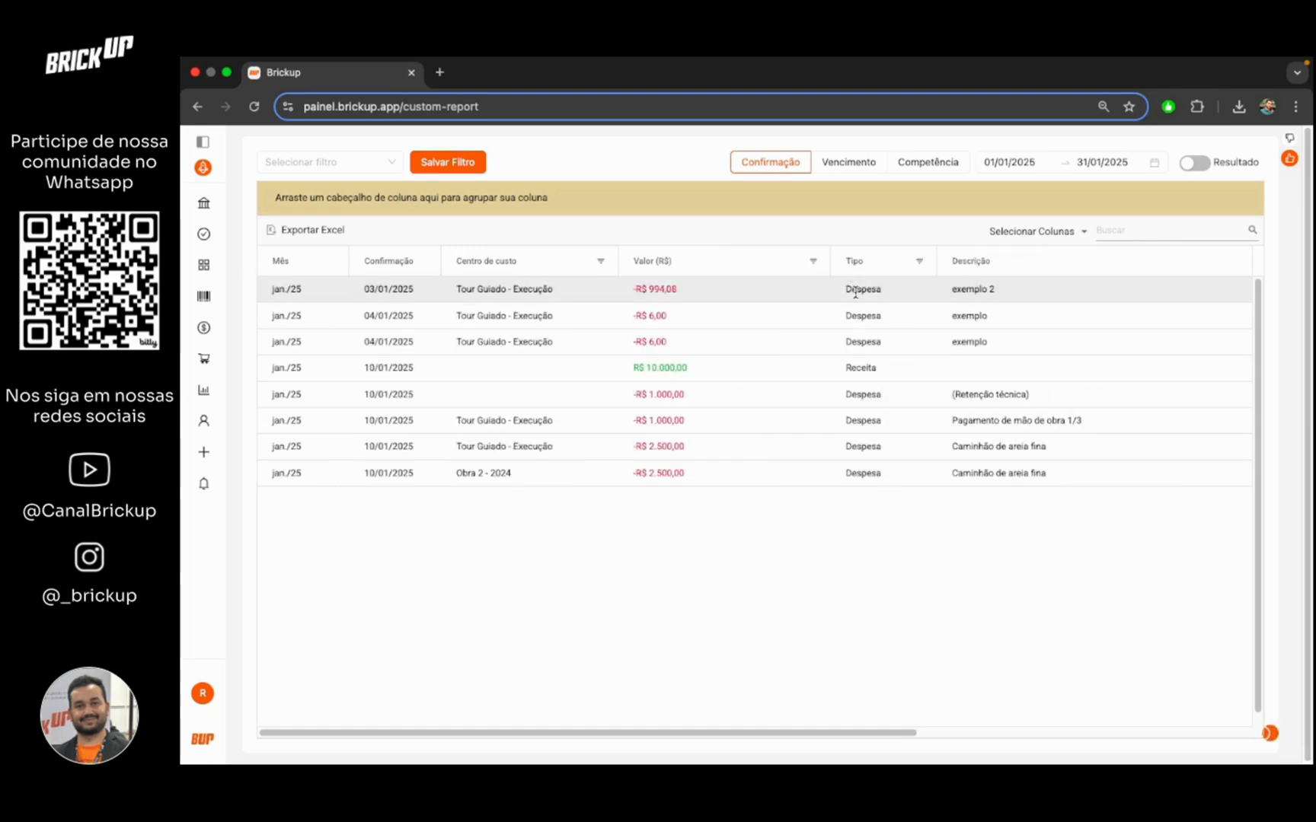
Step: Group the report by Tipo and filter Centro de custo to show only Tour Guiado - Execução
drag(863, 270, 820, 211)
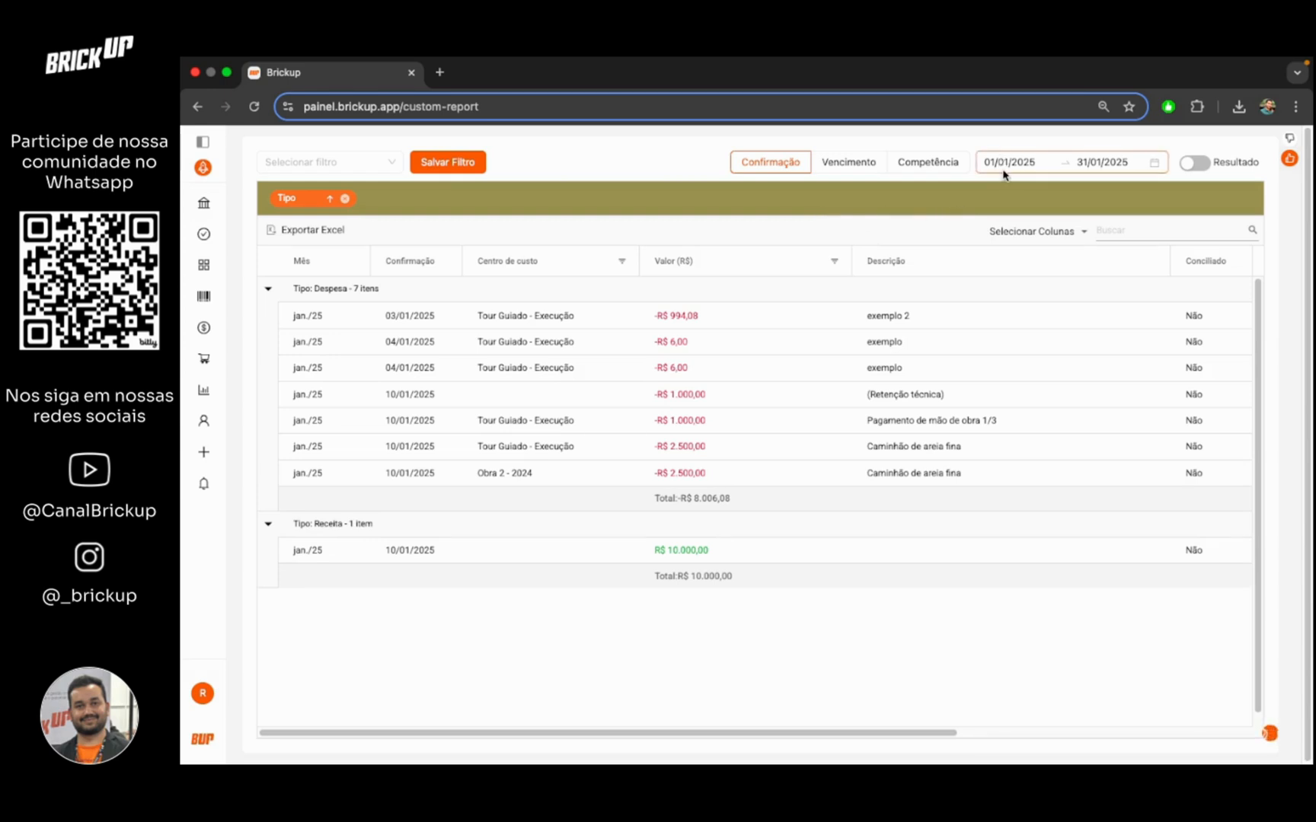
click(621, 263)
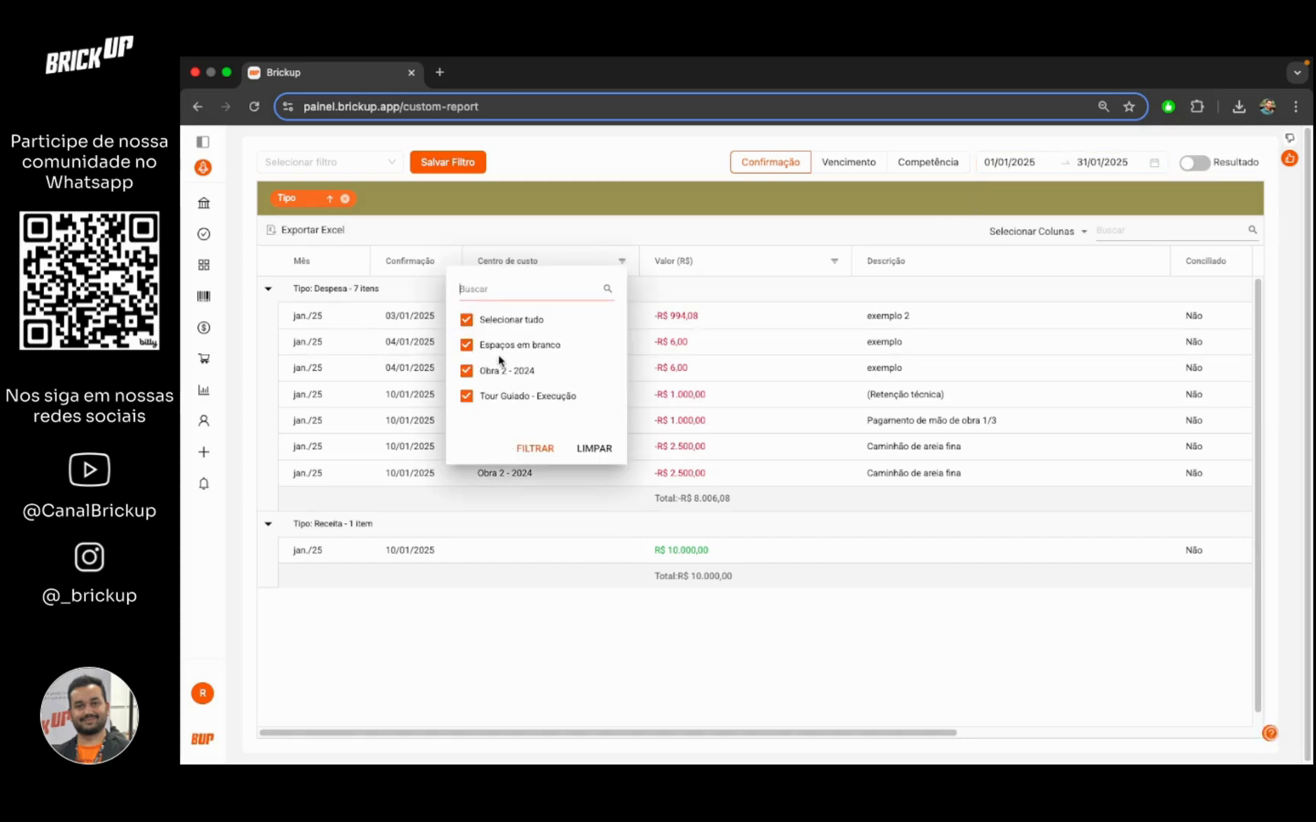
click(467, 321)
click(467, 396)
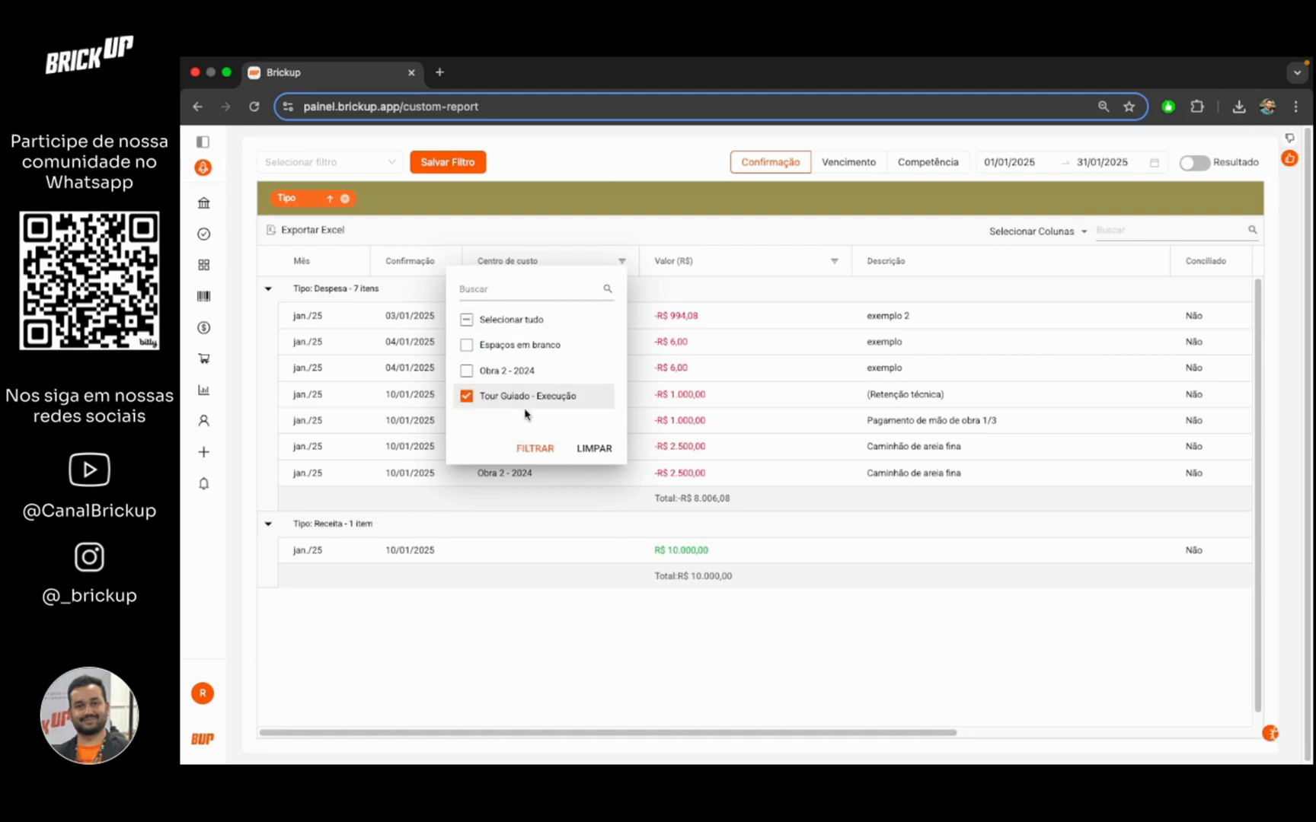
click(541, 448)
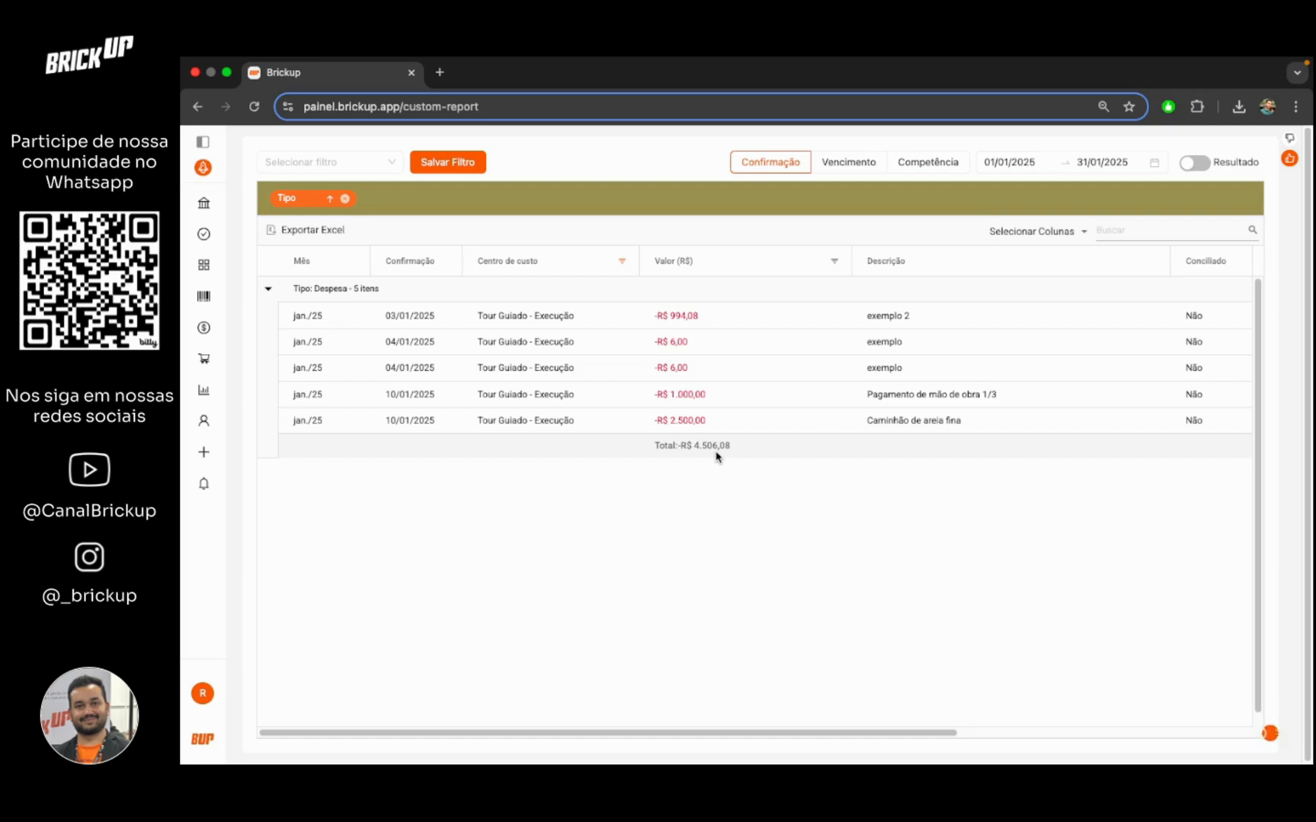
Step: Save the report setup as a custom filter named "Relatório Personalizado - Tour Guiado" with a relative date (Data relativa)
click(457, 168)
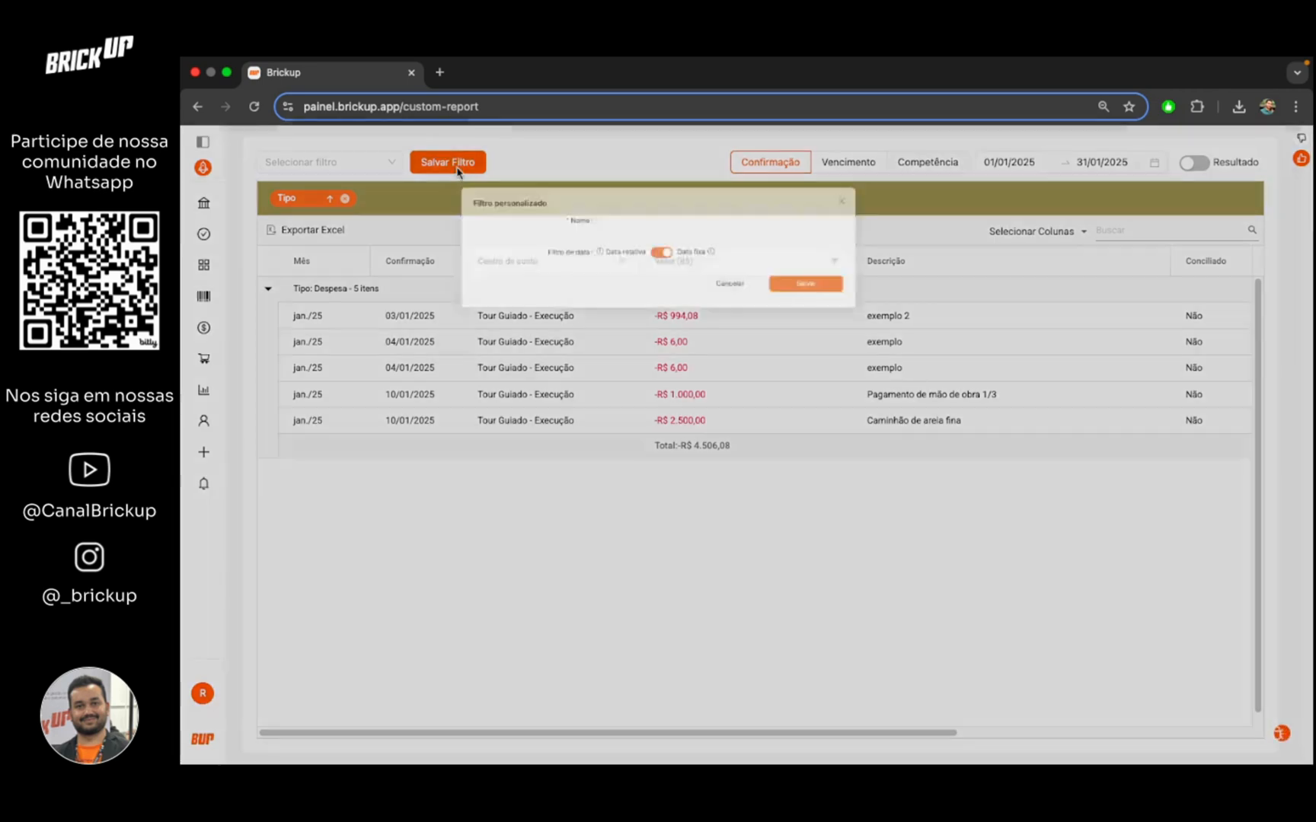
click(733, 245)
text(Rel)
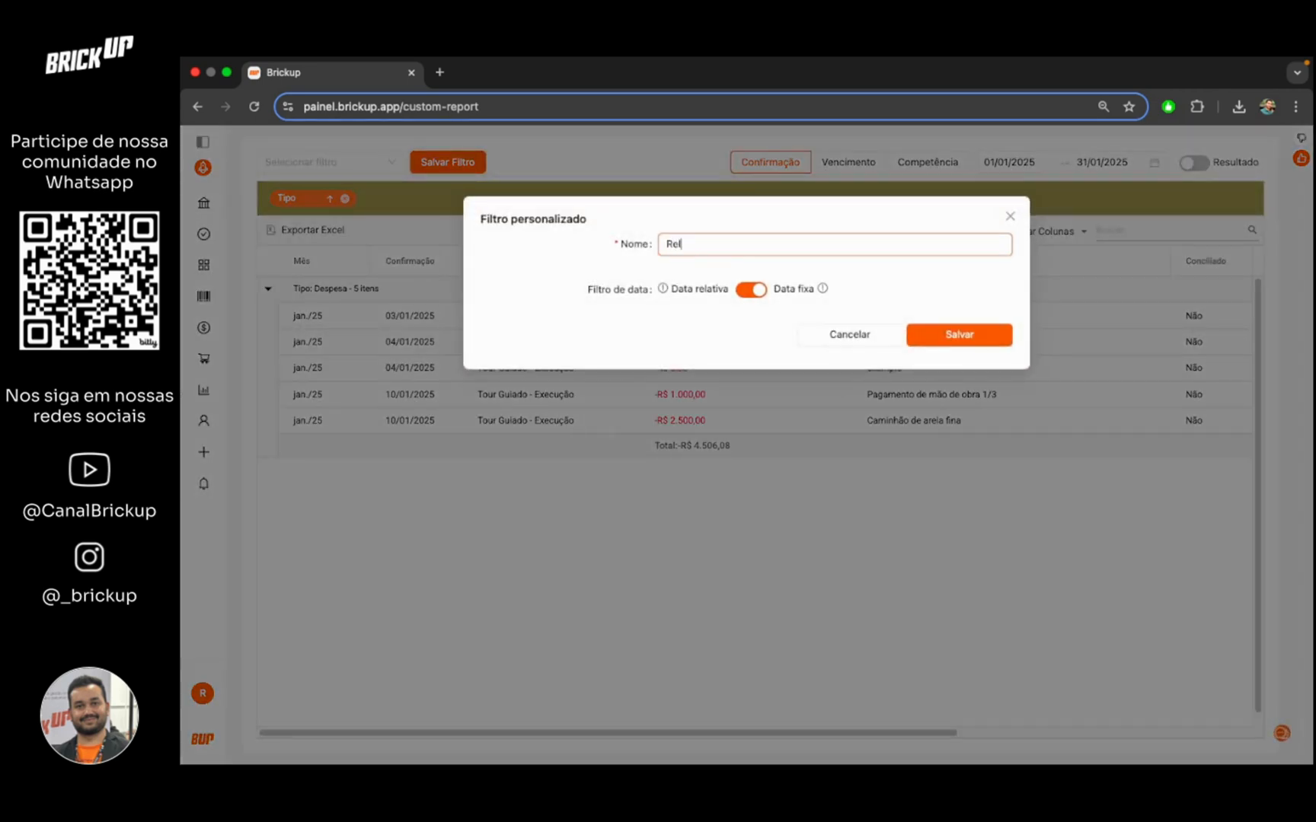
text(atório Personalizado - Tou)
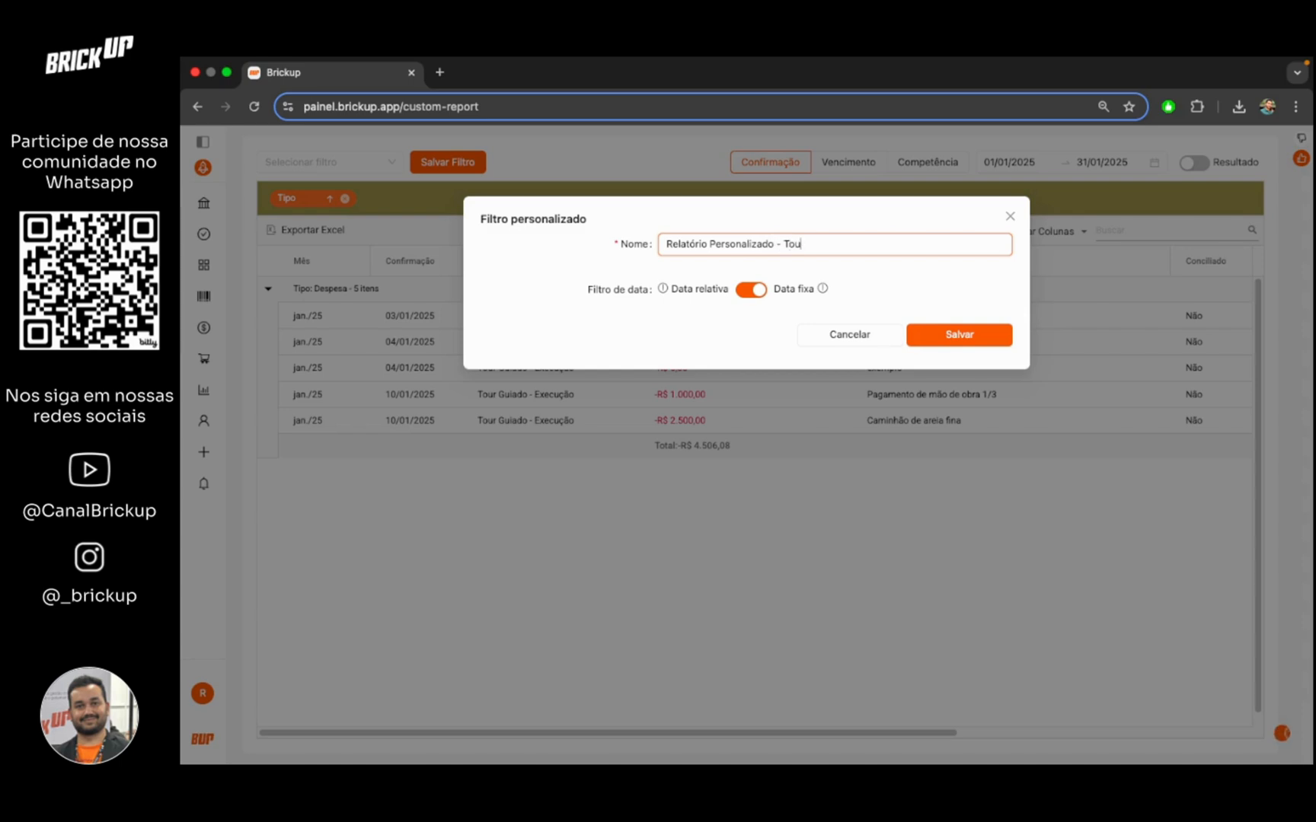
text(r Guiado)
mouse_move(733, 291)
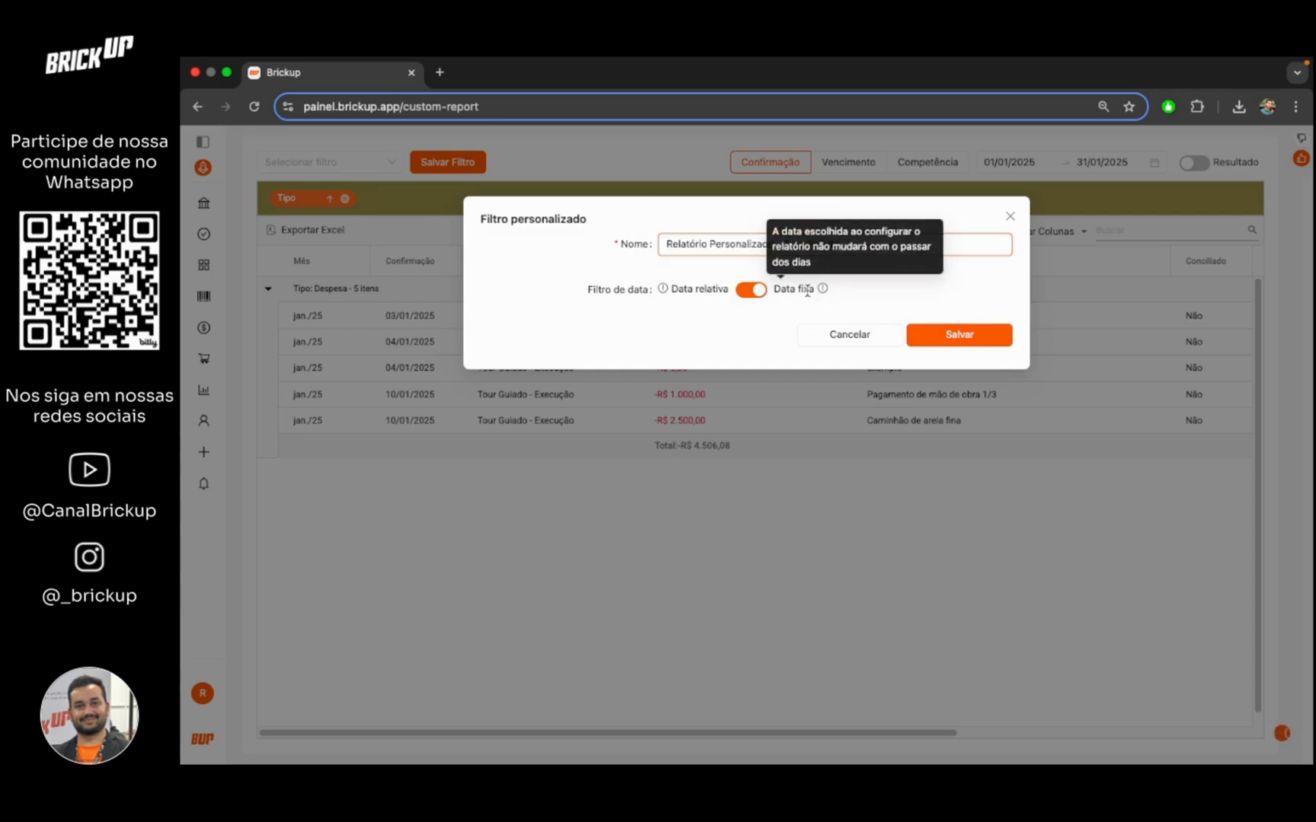
mouse_move(797, 291)
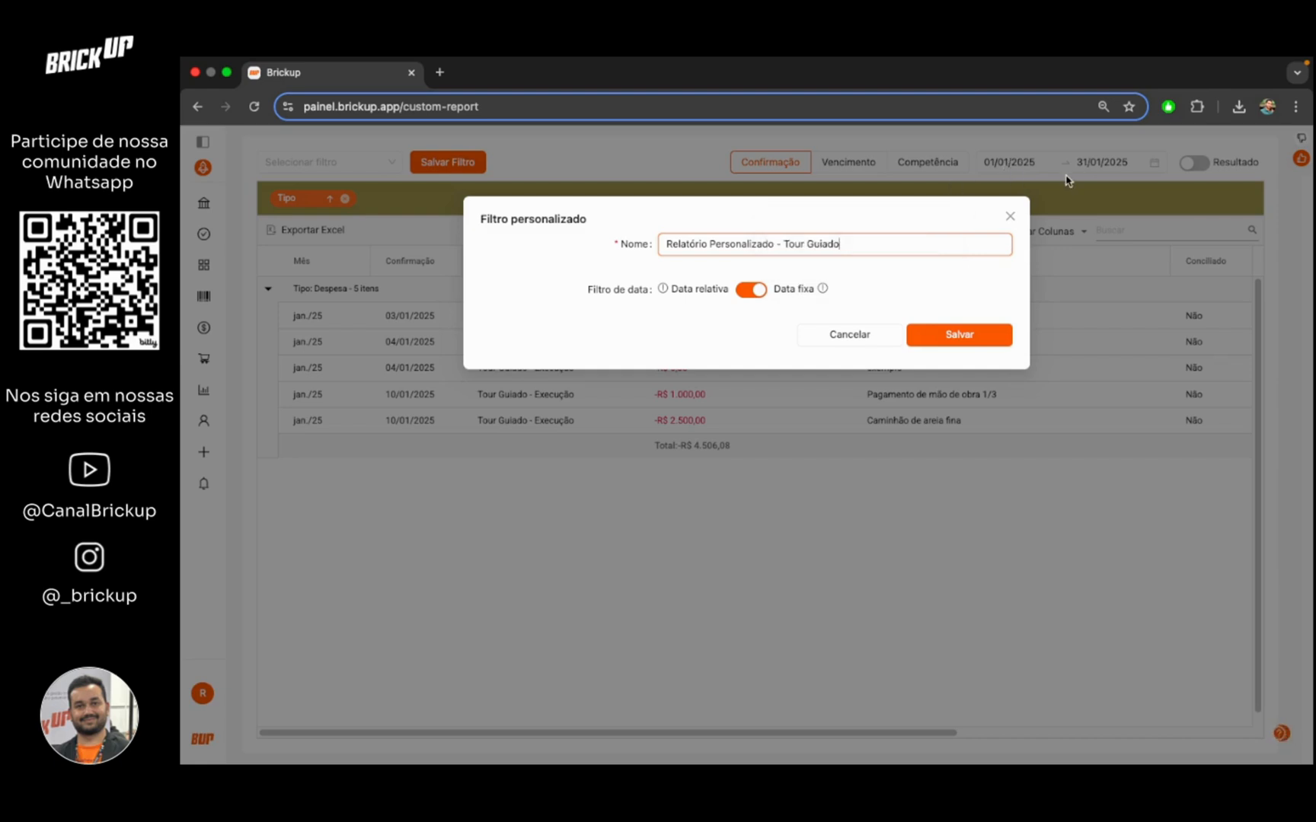
click(757, 290)
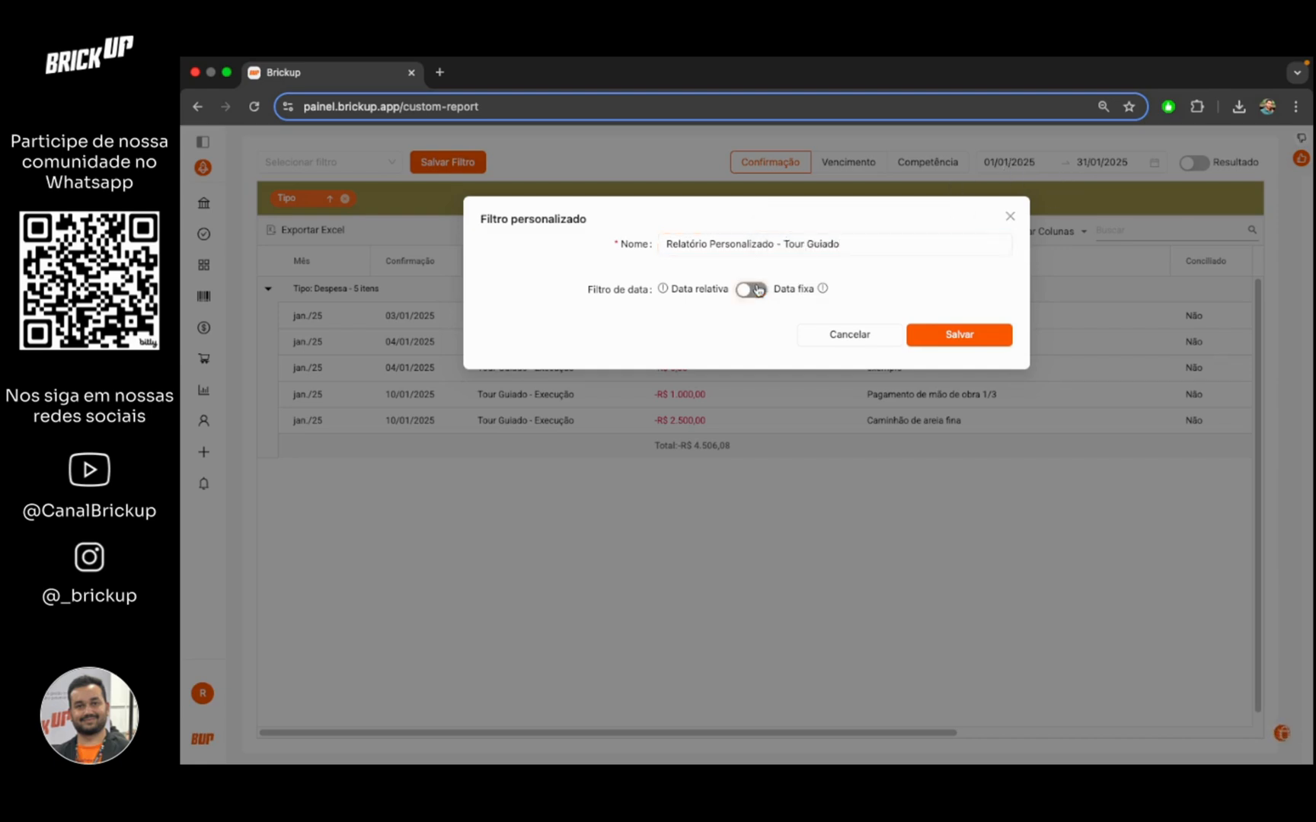
click(928, 333)
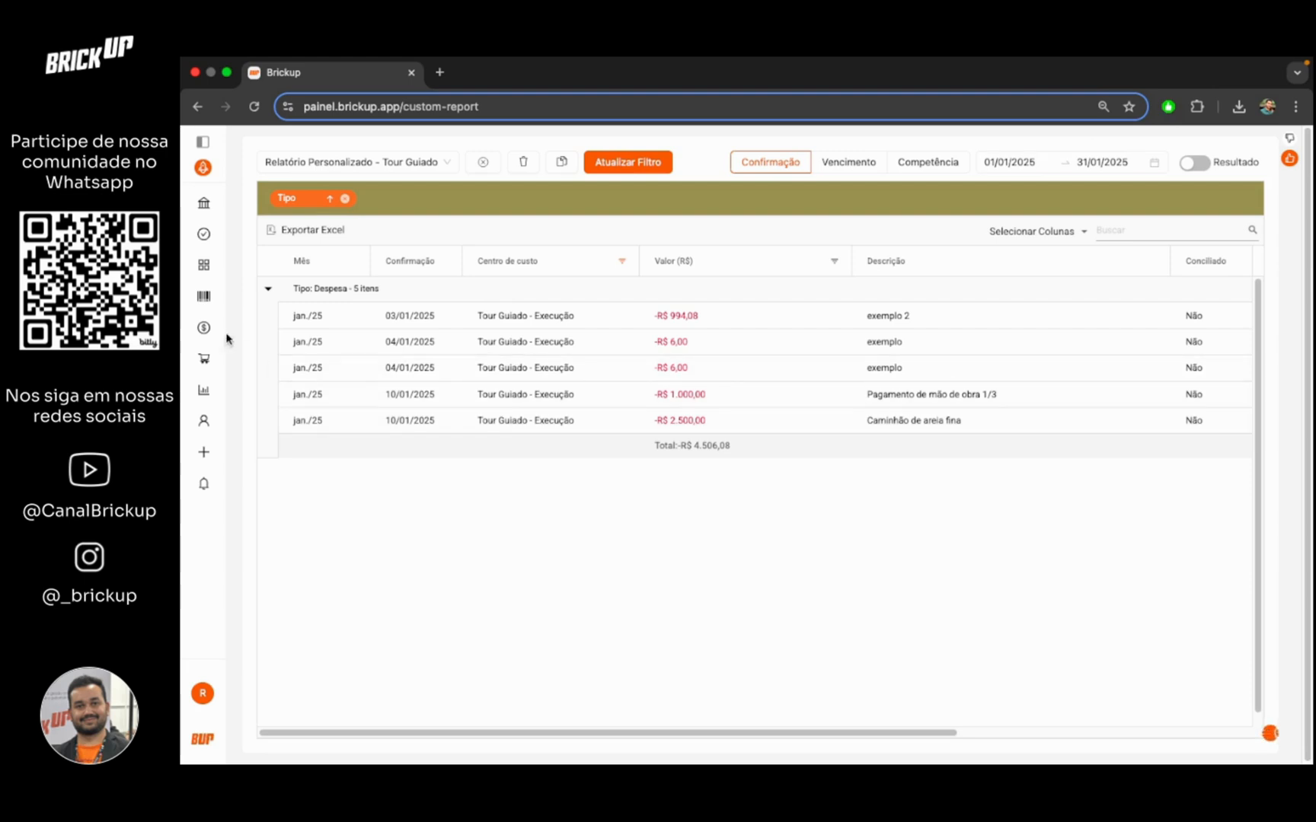
Step: Go to the Lançamentos list and return to the Relatórios personalizados page
mouse_move(204, 329)
click(247, 333)
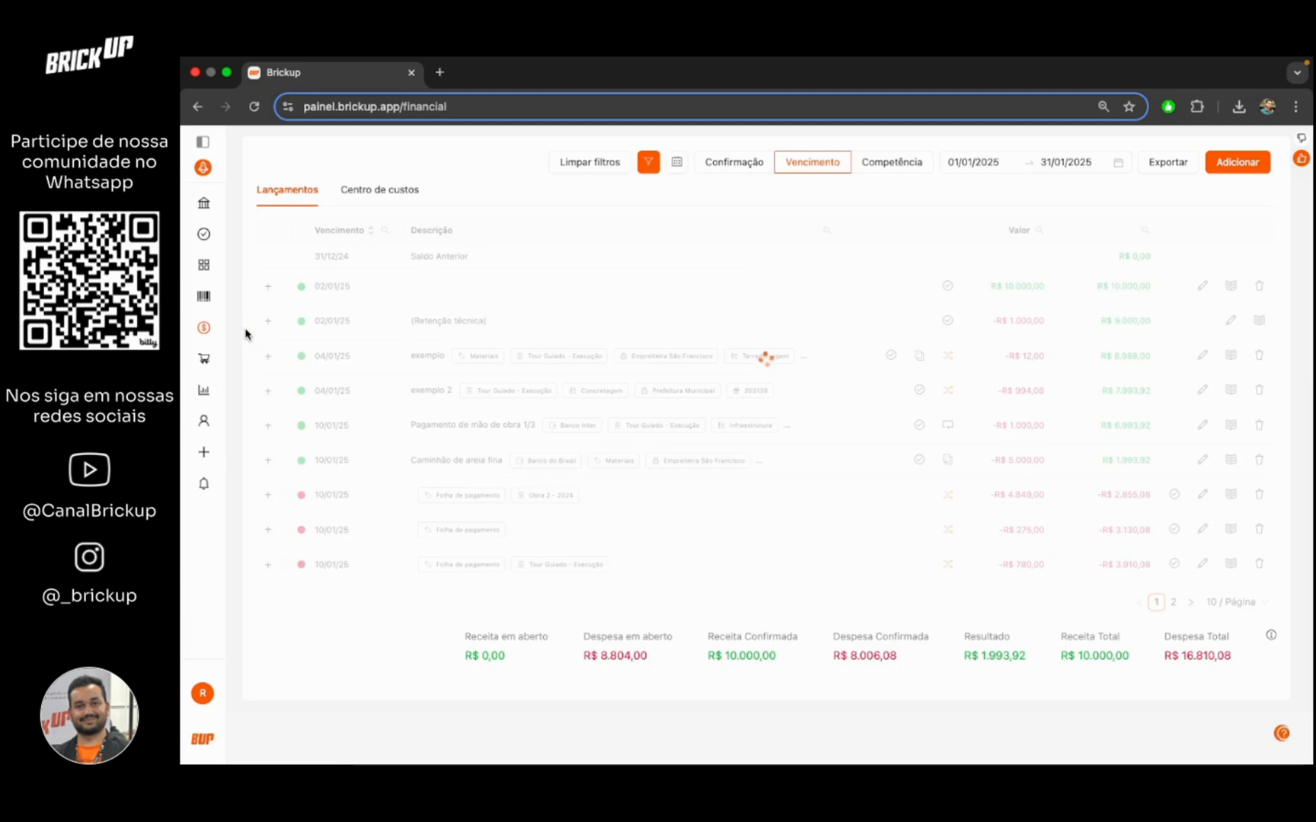
mouse_move(211, 335)
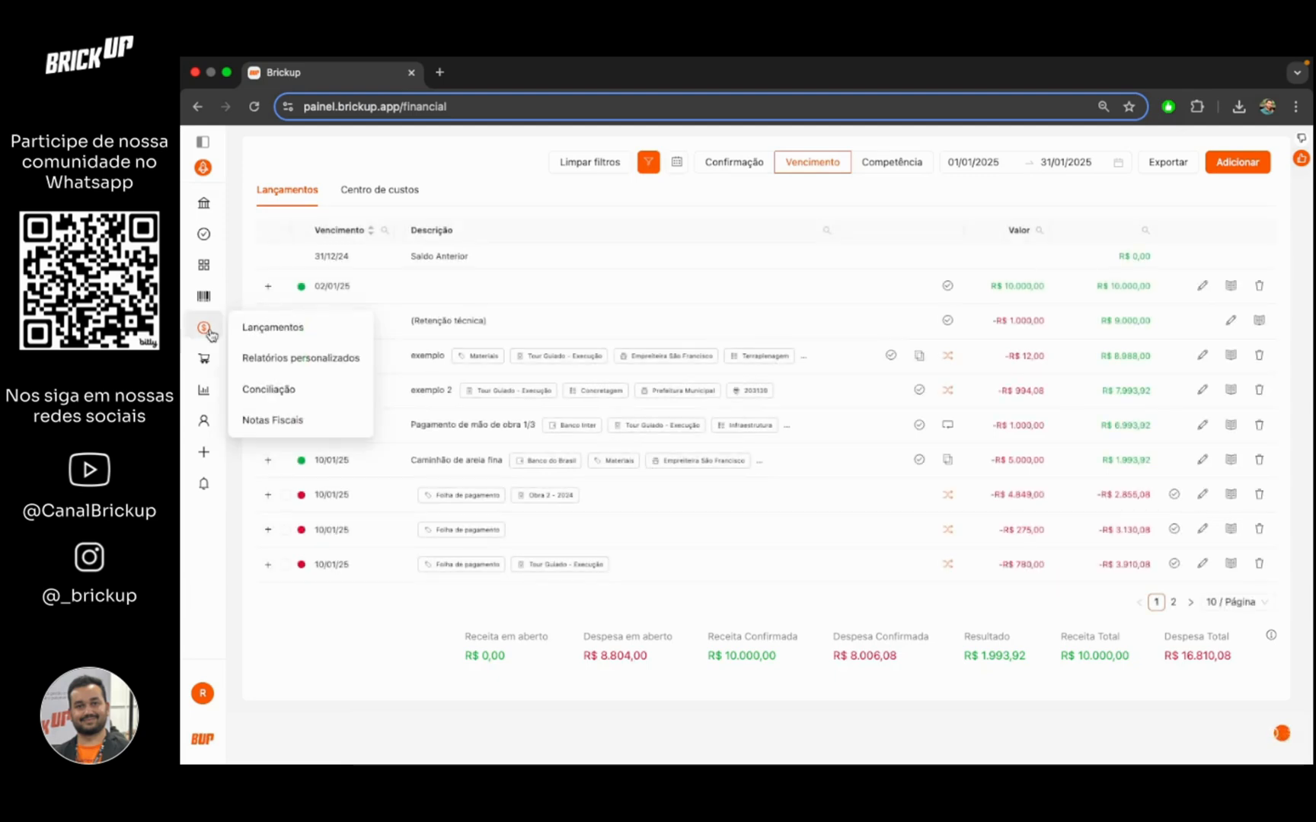
click(267, 358)
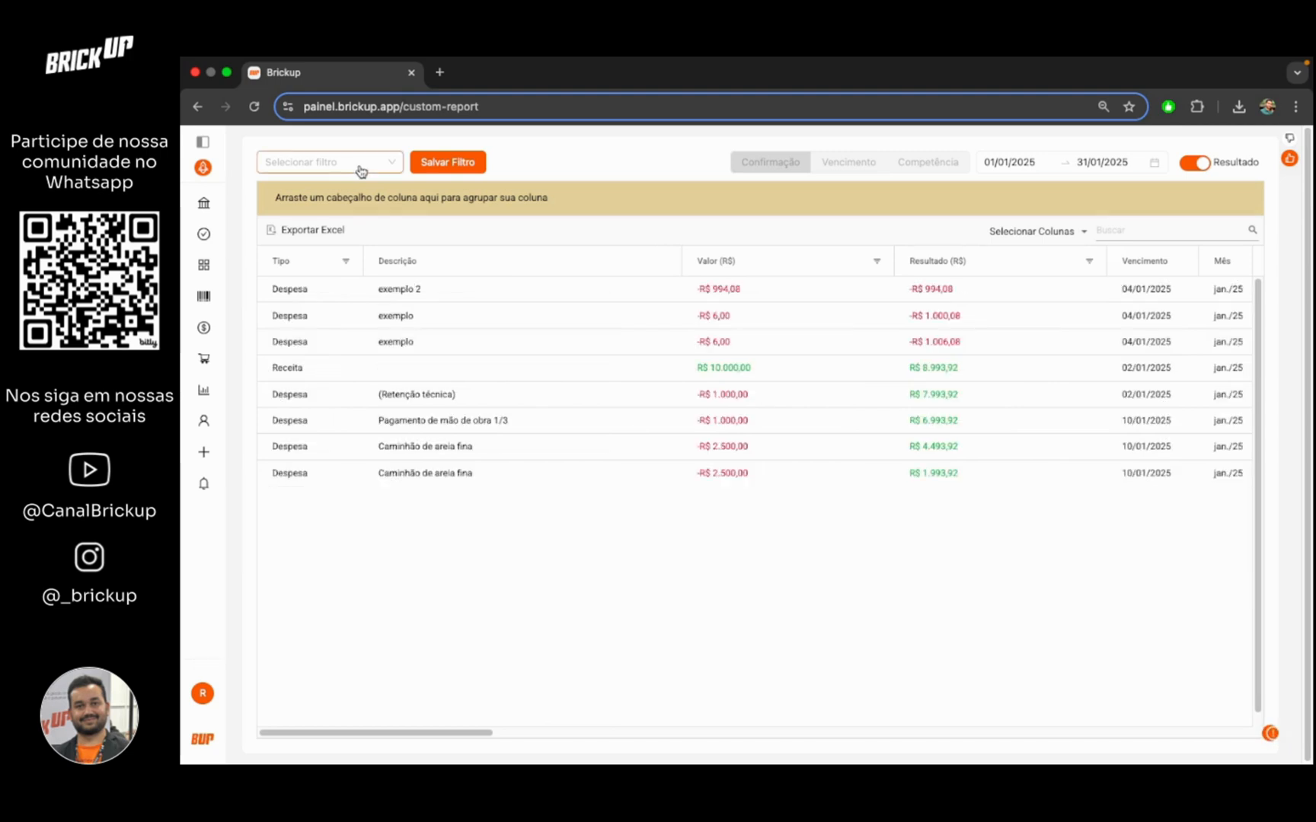
Step: Turn off the Resultado option and load the saved Relatório Personalizado - Tour Guiado filter, with the report based on Confirmação
click(362, 169)
click(362, 169)
click(361, 169)
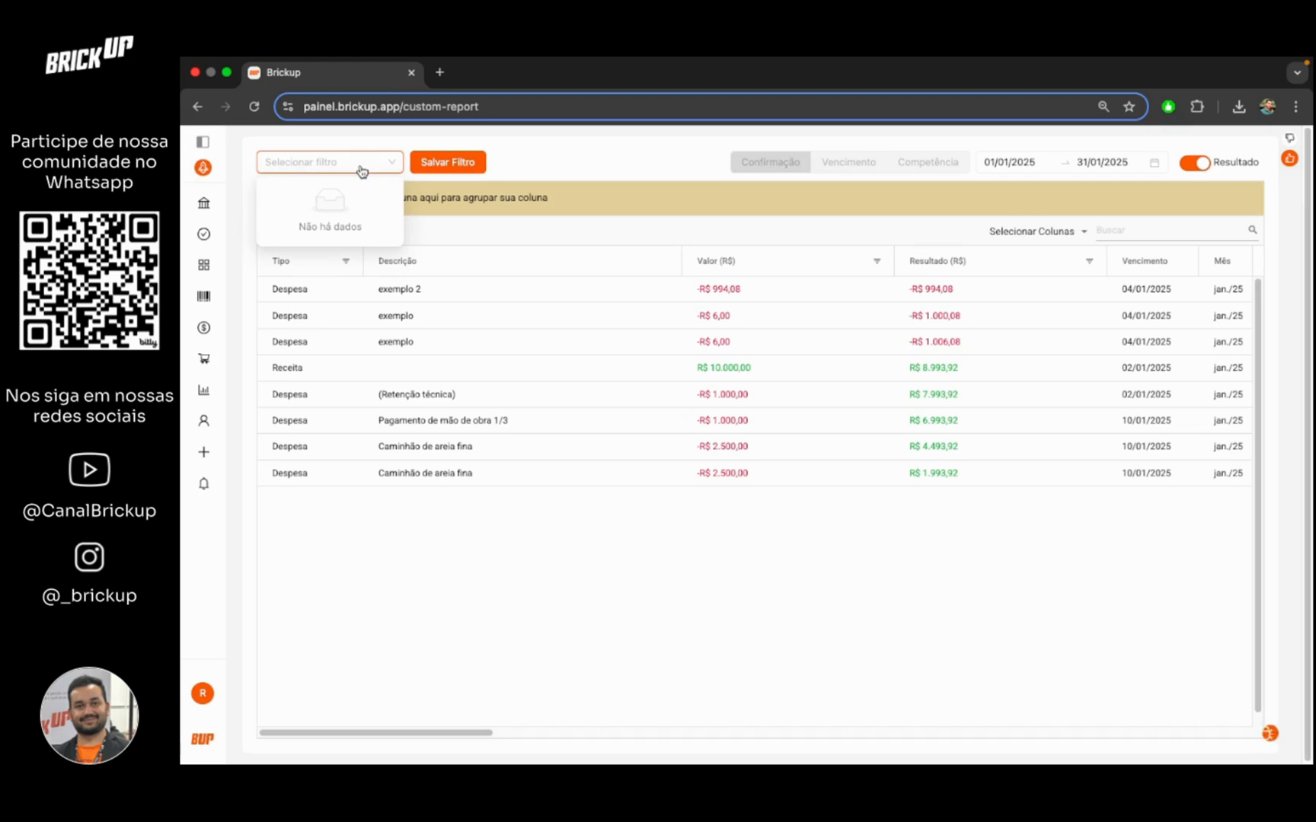
click(564, 166)
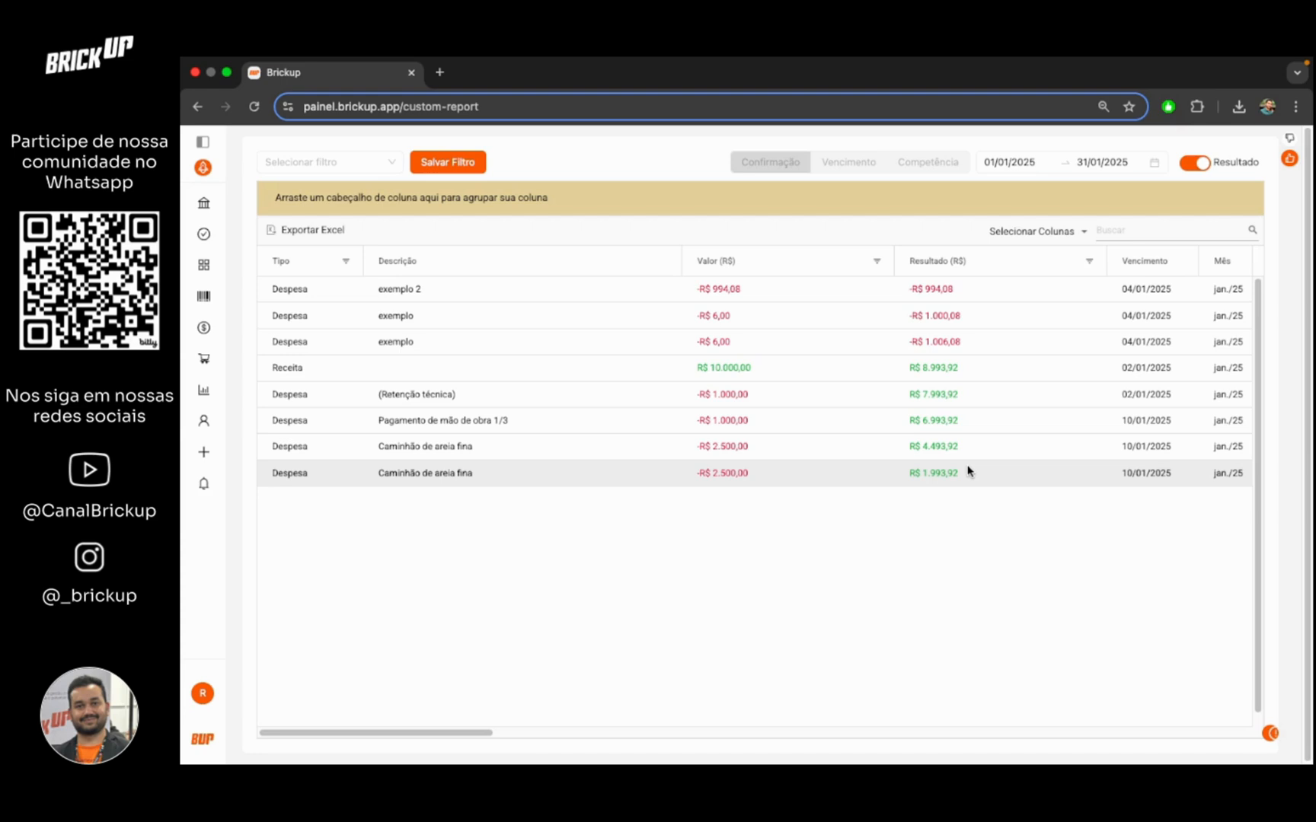
click(1193, 163)
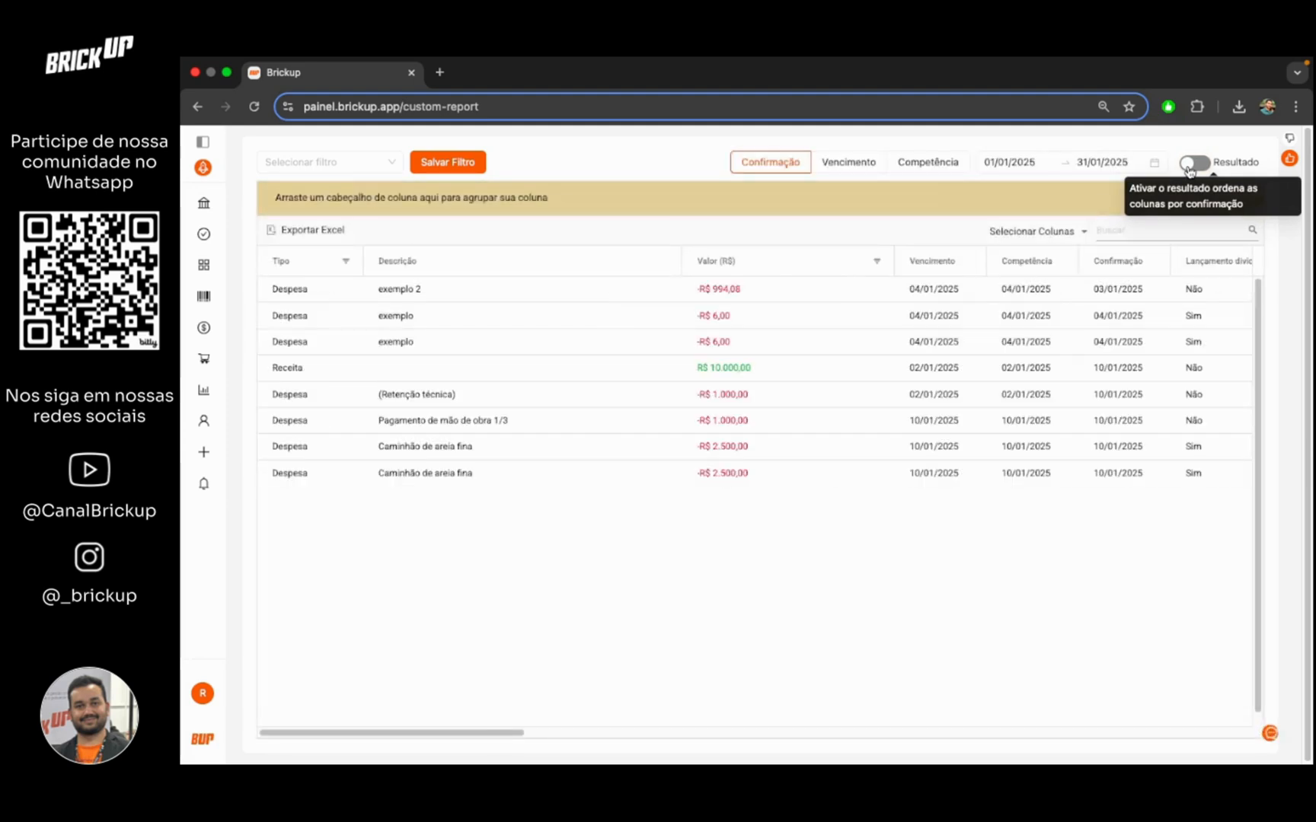
click(767, 165)
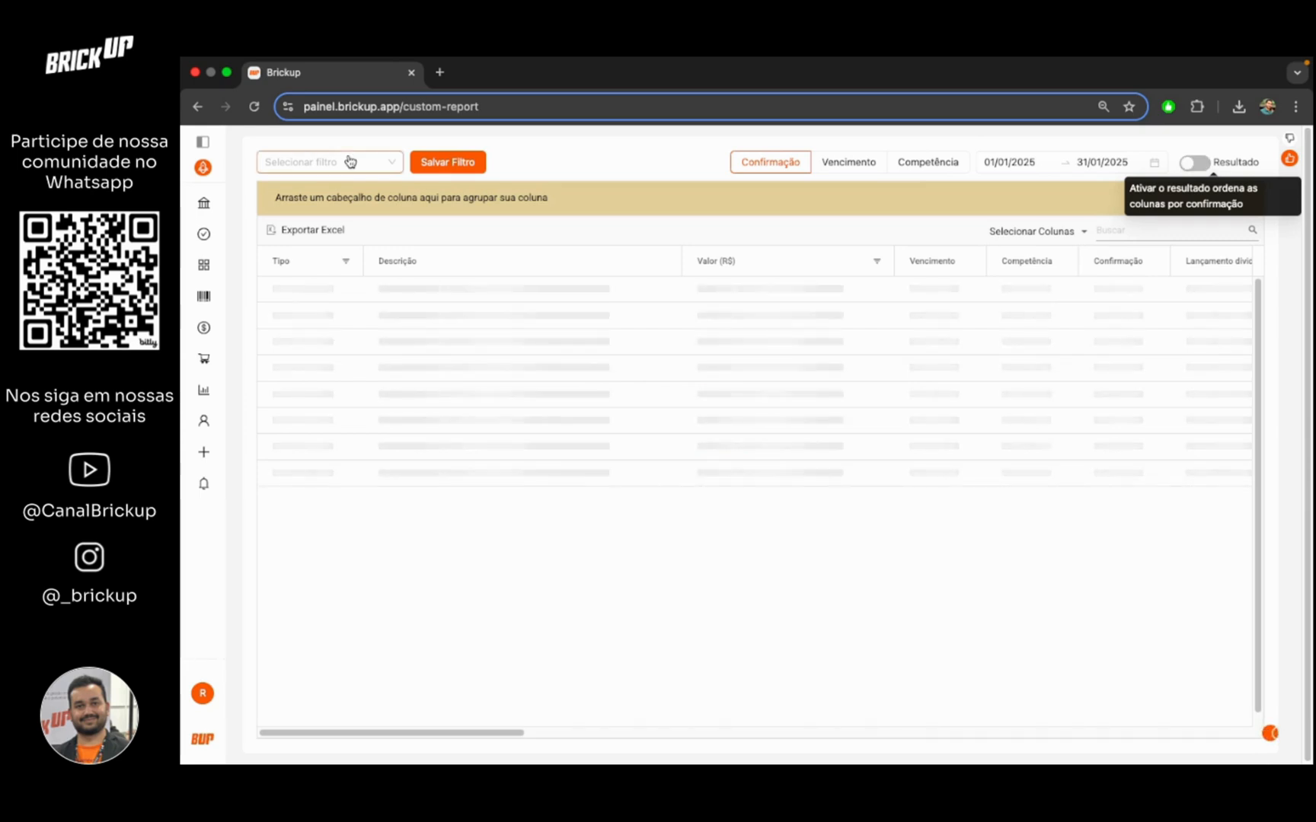
click(349, 161)
click(349, 162)
click(350, 161)
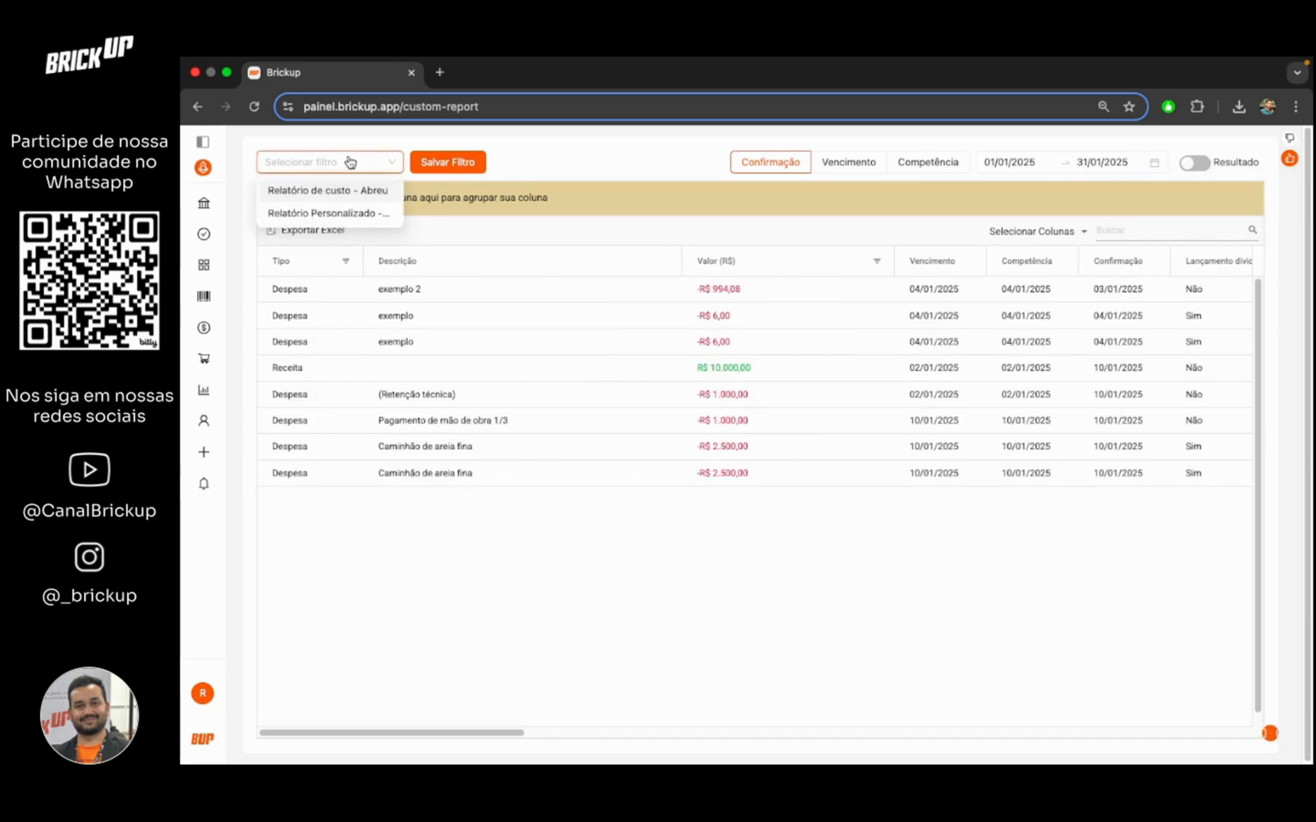
click(336, 213)
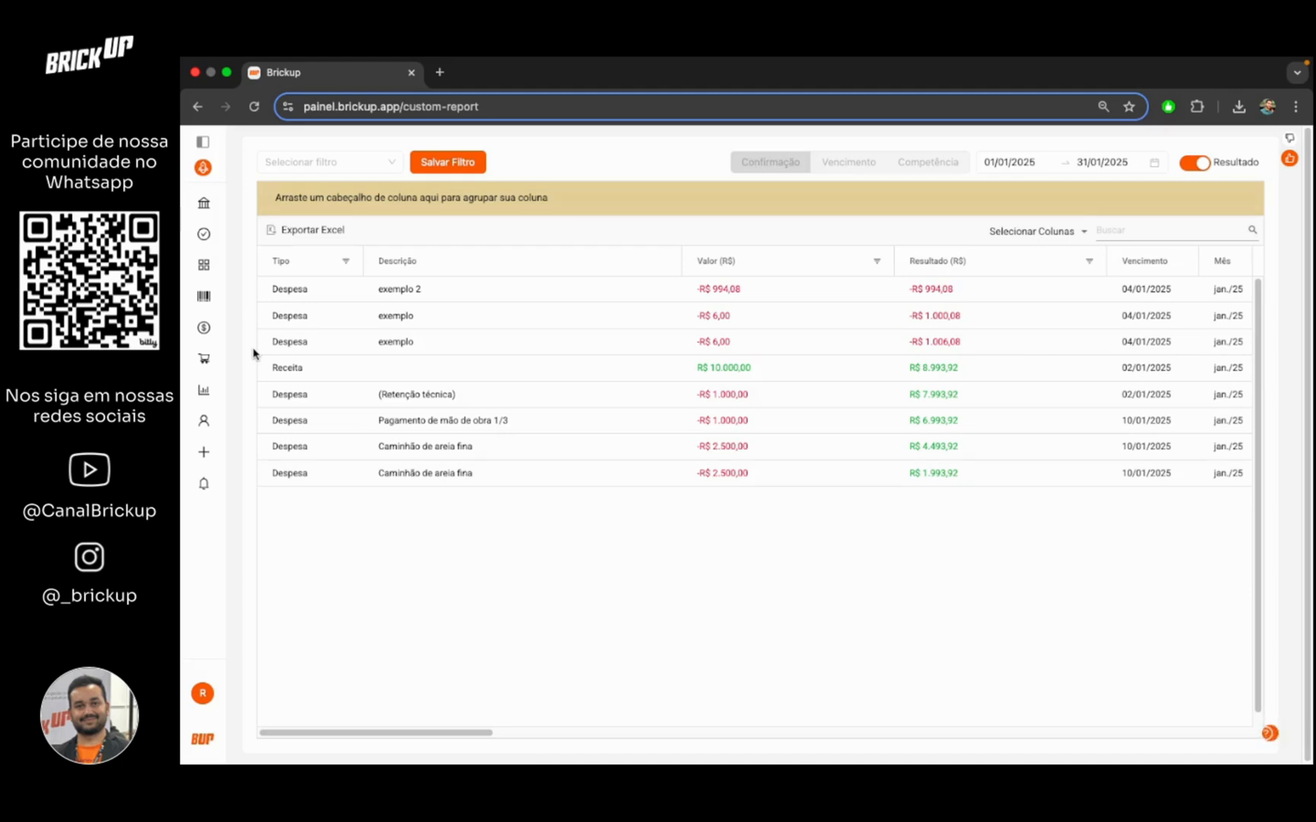
Step: Open the Conciliação page and upload the bank statement file example(1).ofx
mouse_move(204, 329)
click(265, 391)
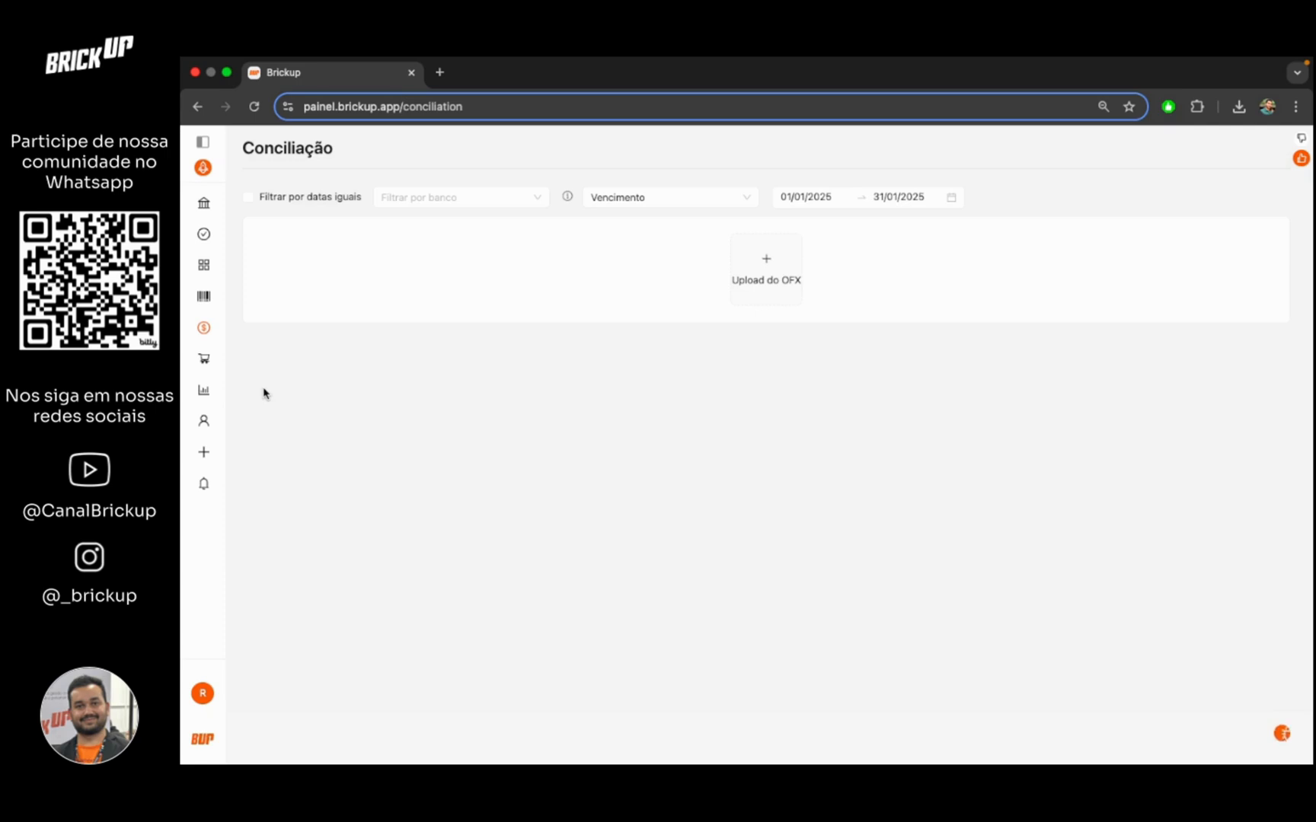
click(749, 285)
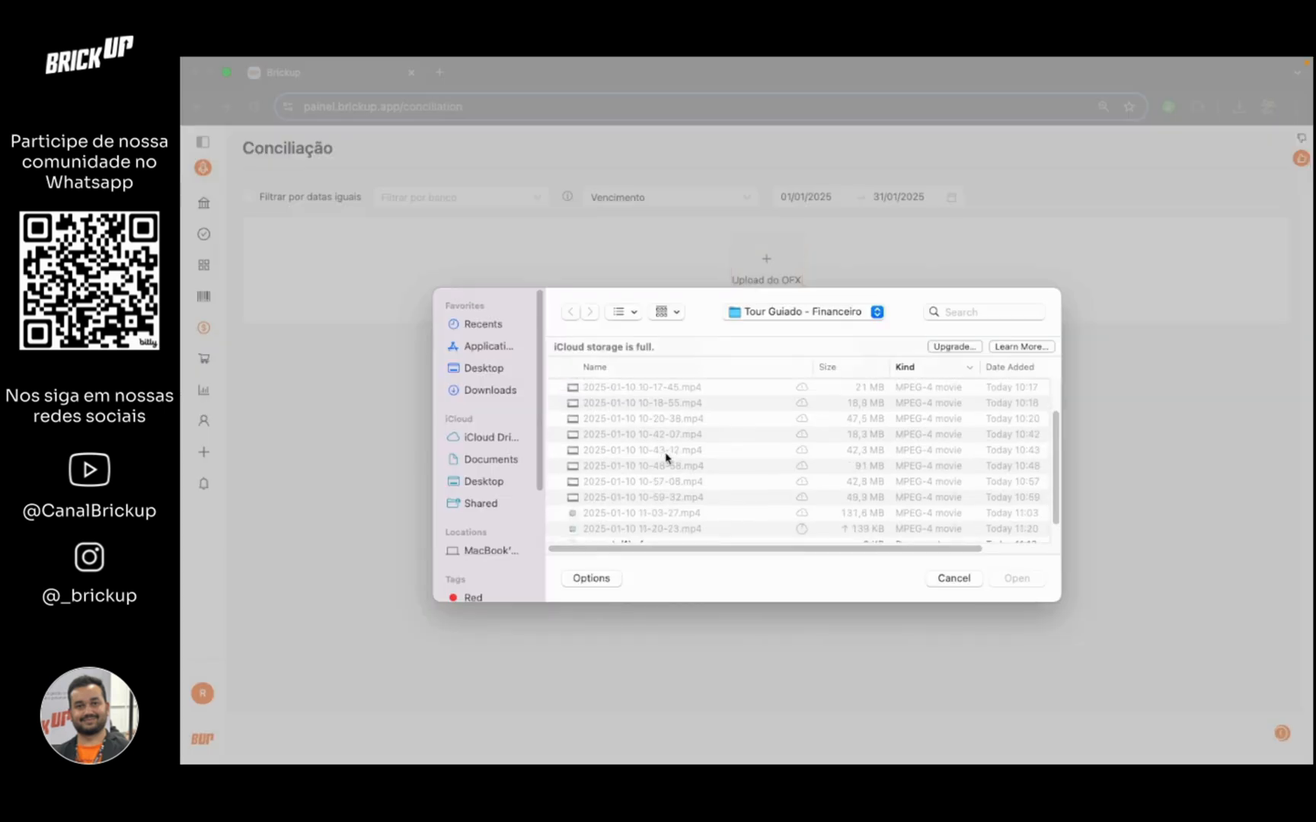
scroll(666, 457, down, 2)
click(619, 511)
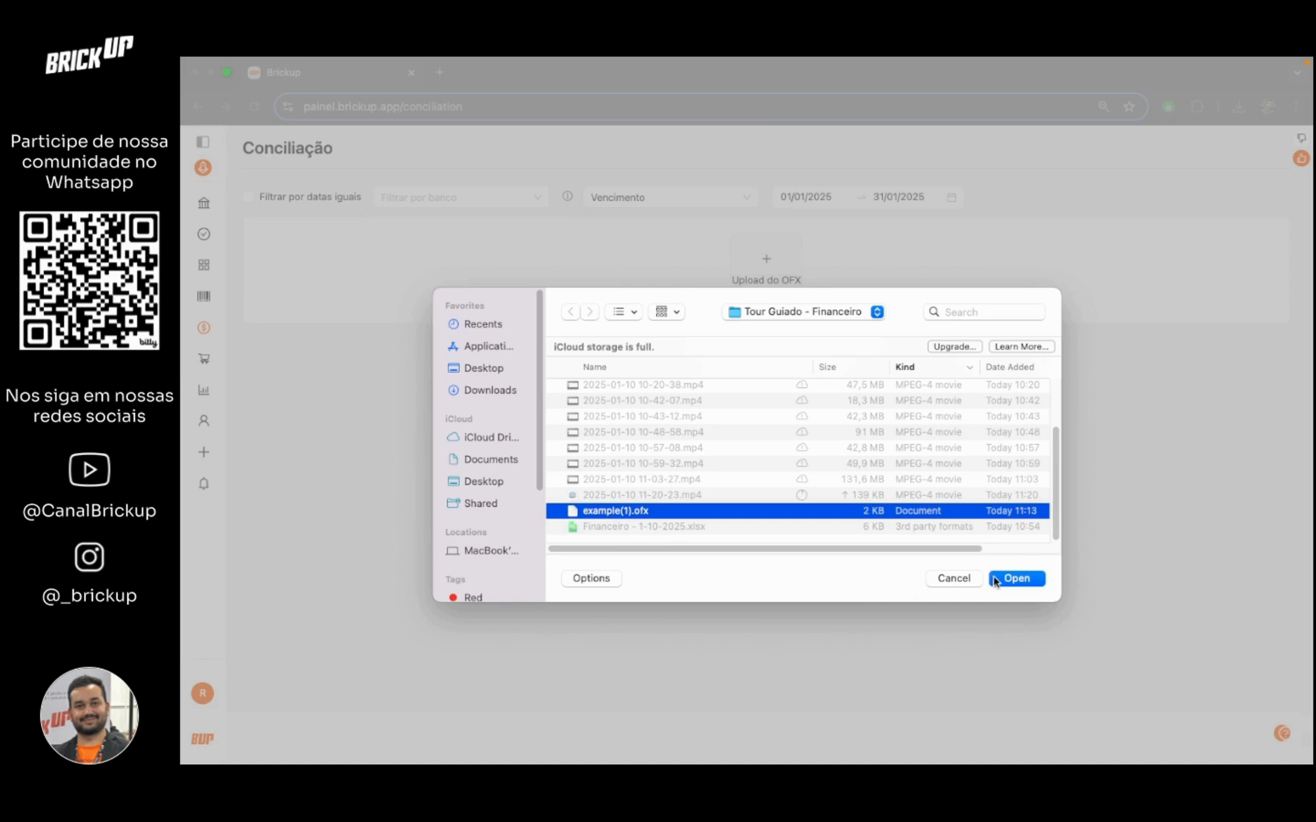
click(994, 581)
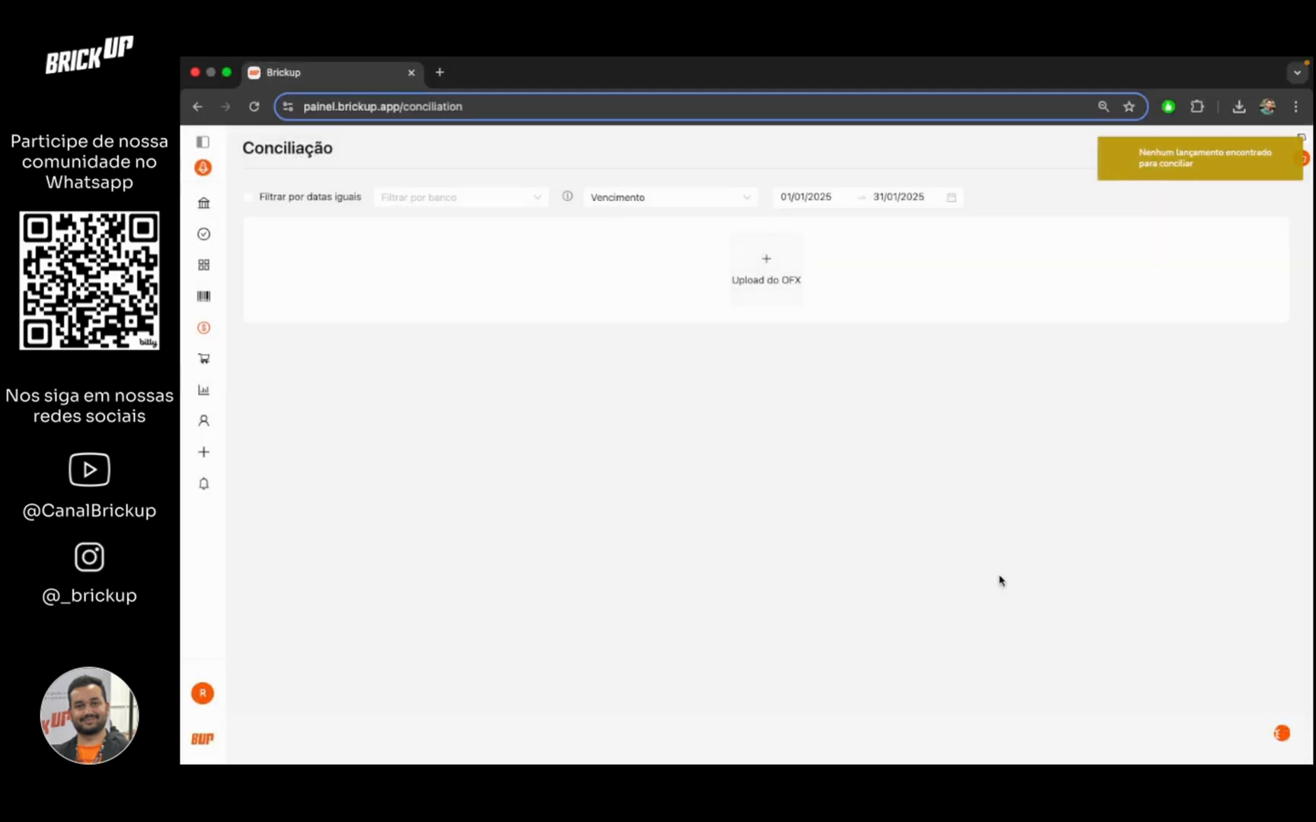
click(1130, 155)
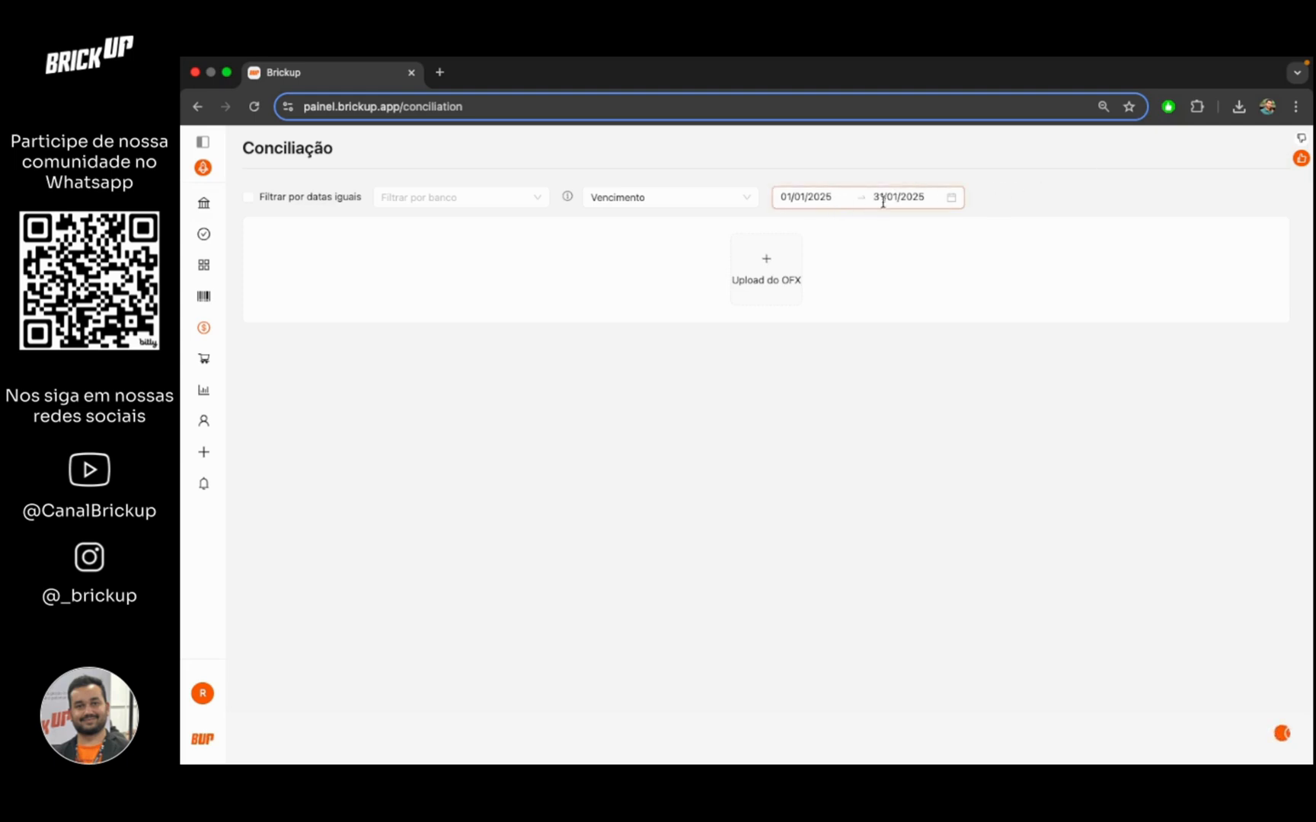
Step: Set the reconciliation period's start date to 01/01/2024 and apply the range ending 31/01/2025
click(817, 197)
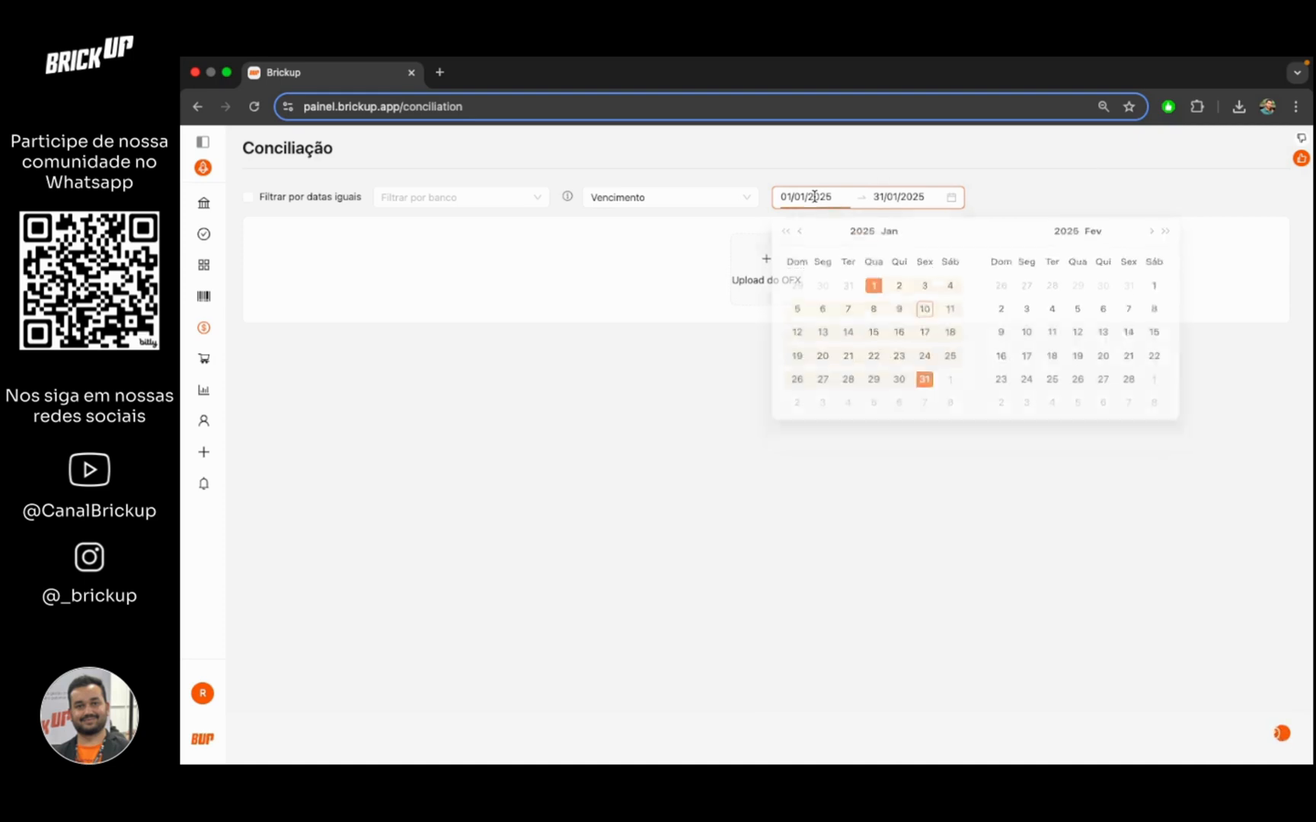
click(802, 234)
click(802, 235)
click(803, 236)
click(803, 235)
click(803, 235)
click(803, 235)
click(803, 234)
click(803, 235)
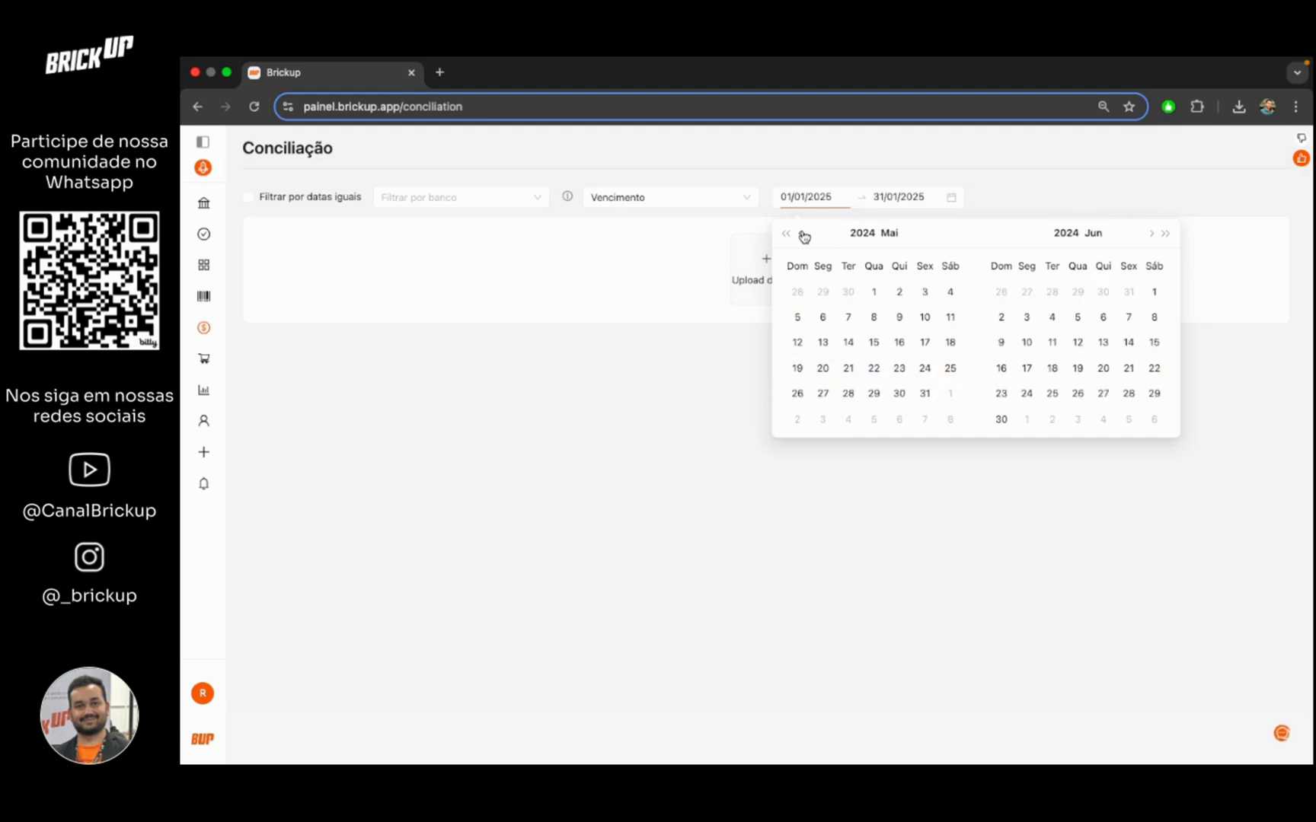
click(803, 235)
click(803, 234)
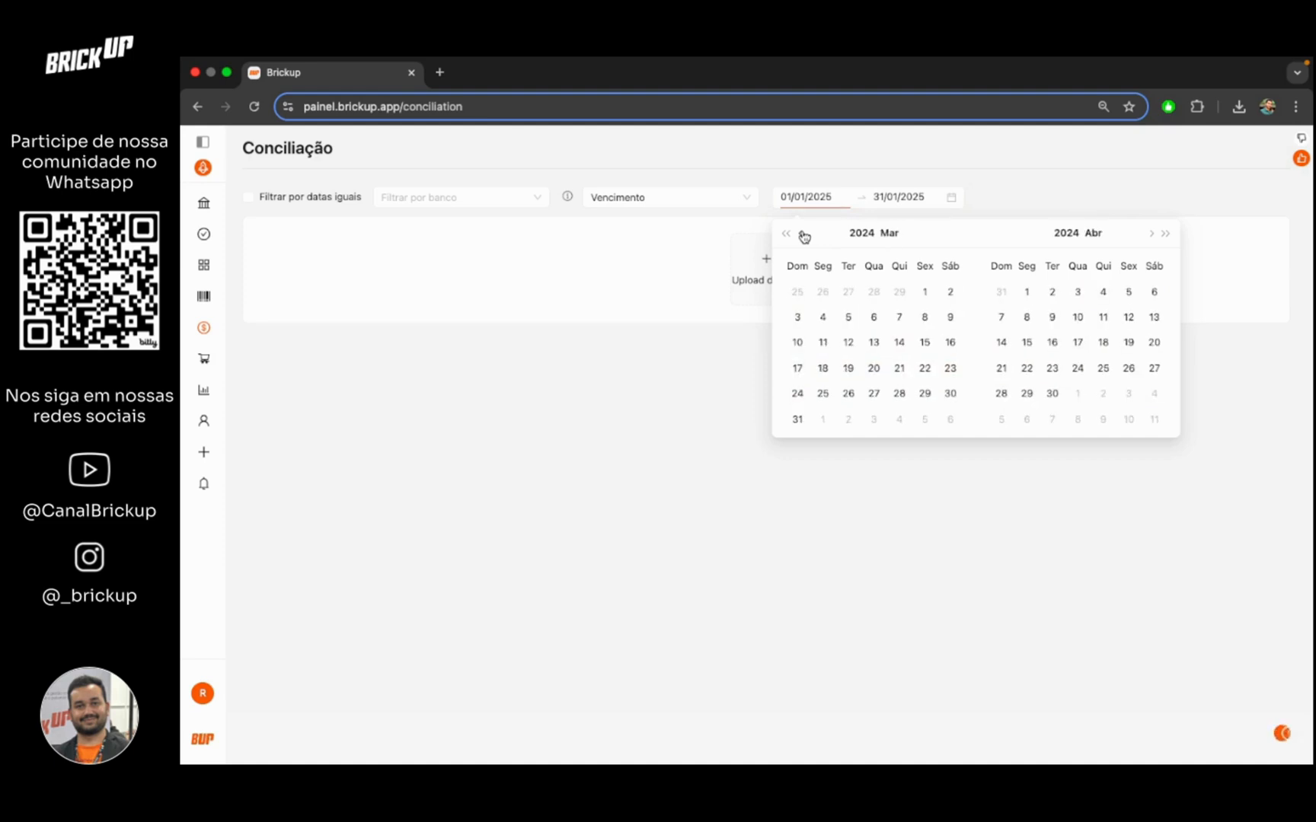
click(803, 235)
click(802, 234)
click(823, 291)
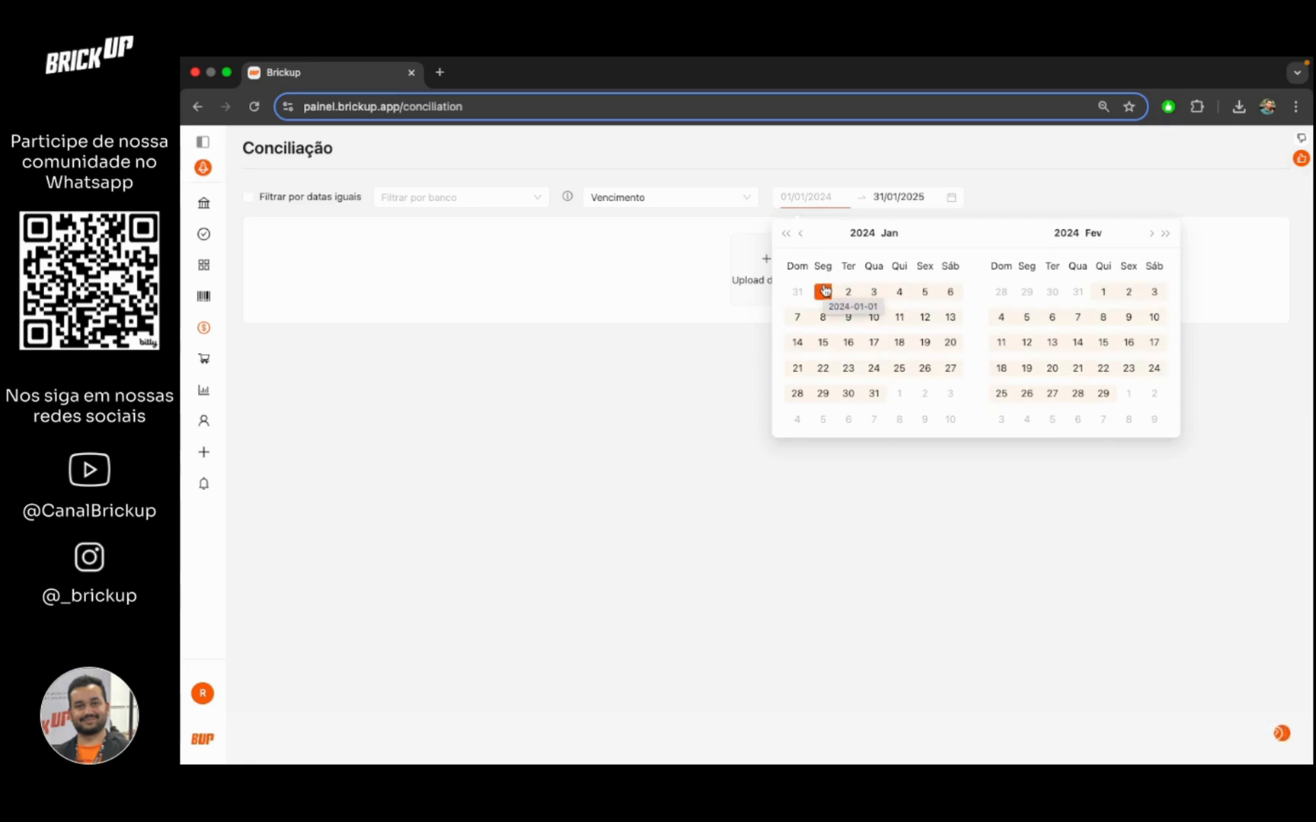
click(823, 291)
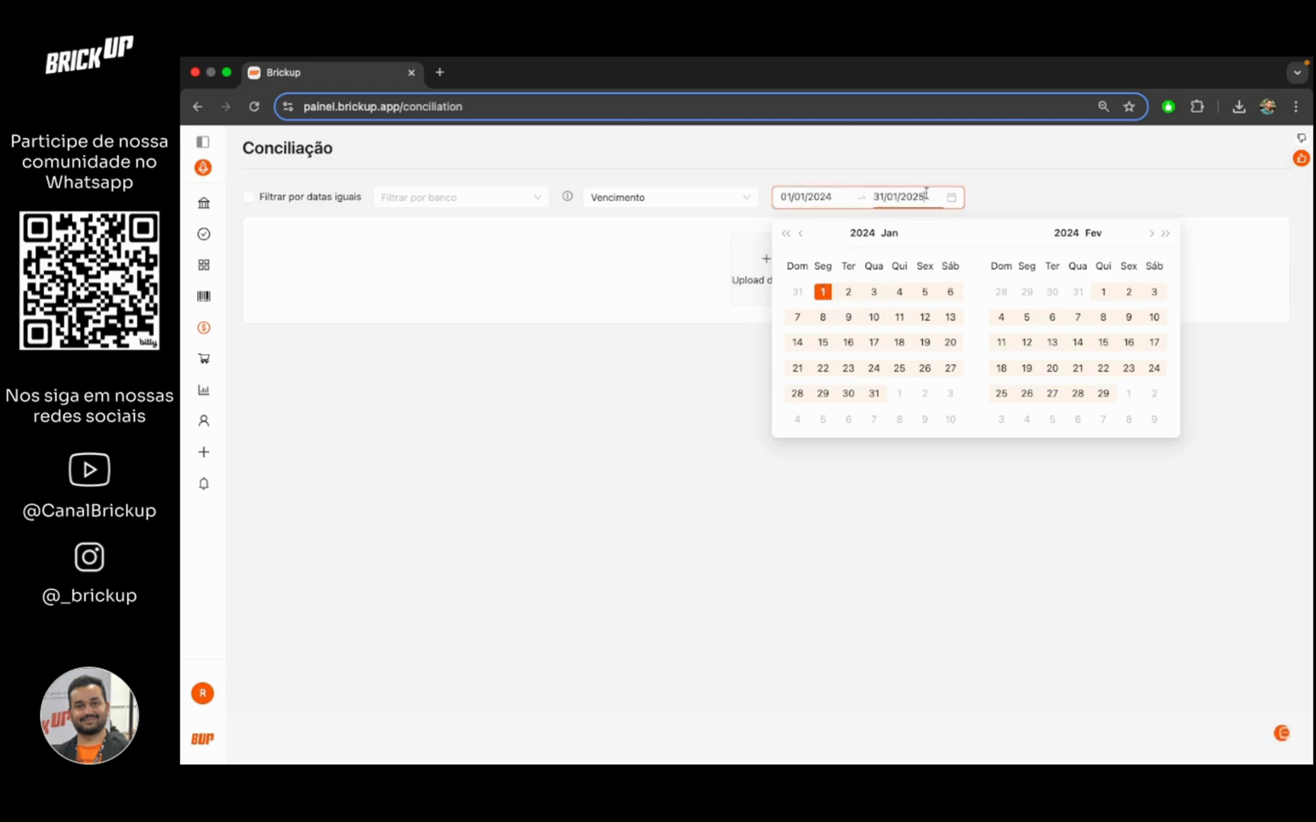
key(Return)
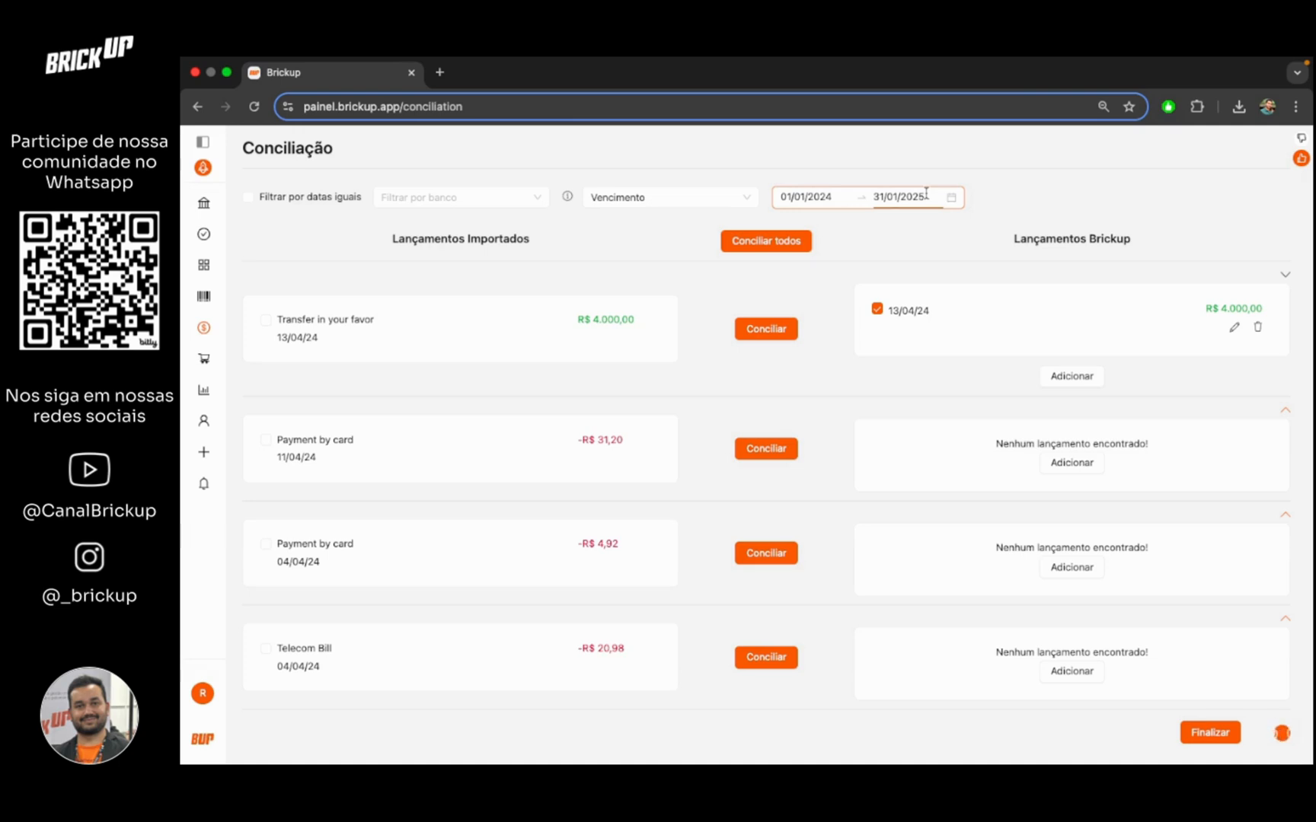
Step: Check the bank filter options and reconcile the imported R$ 4.000,00 transfer of 13/04/24 with its Brickup entry
click(427, 200)
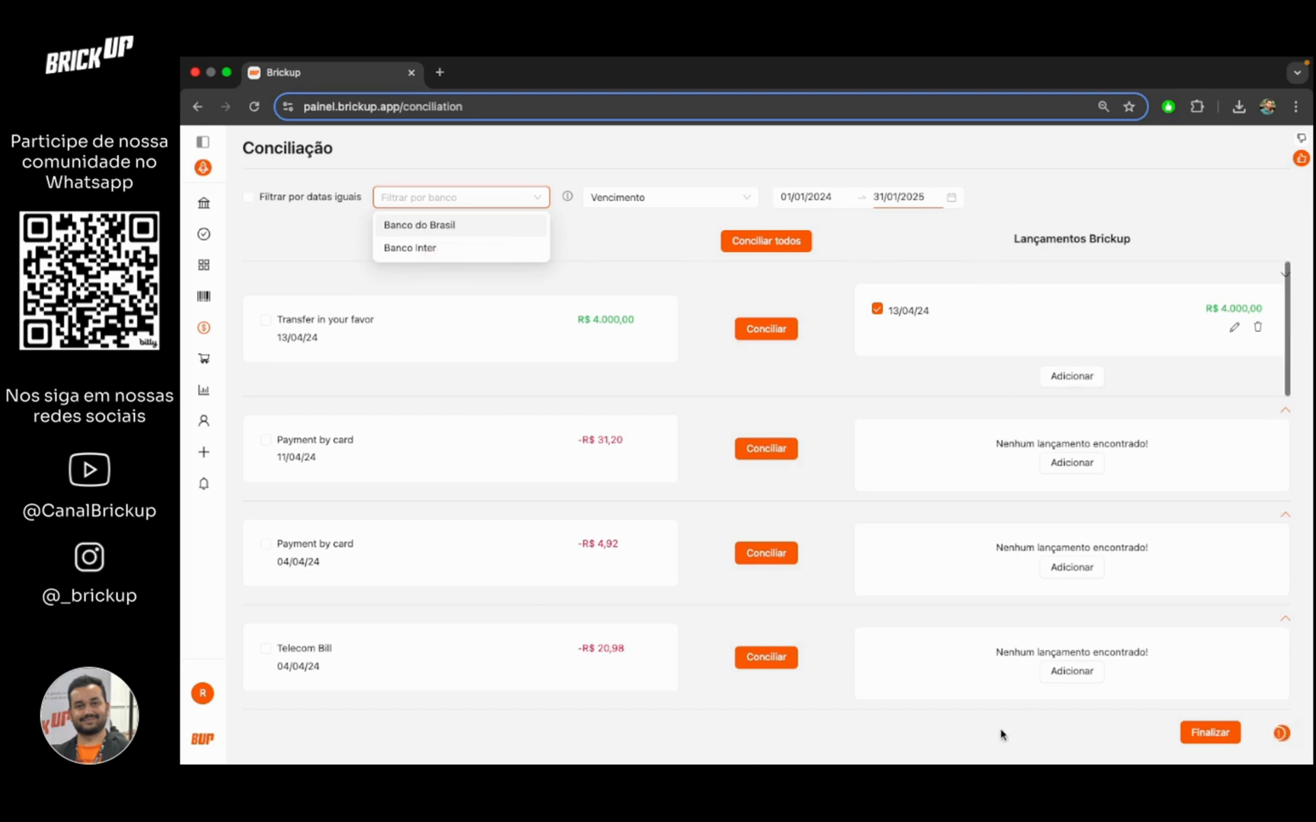
click(676, 256)
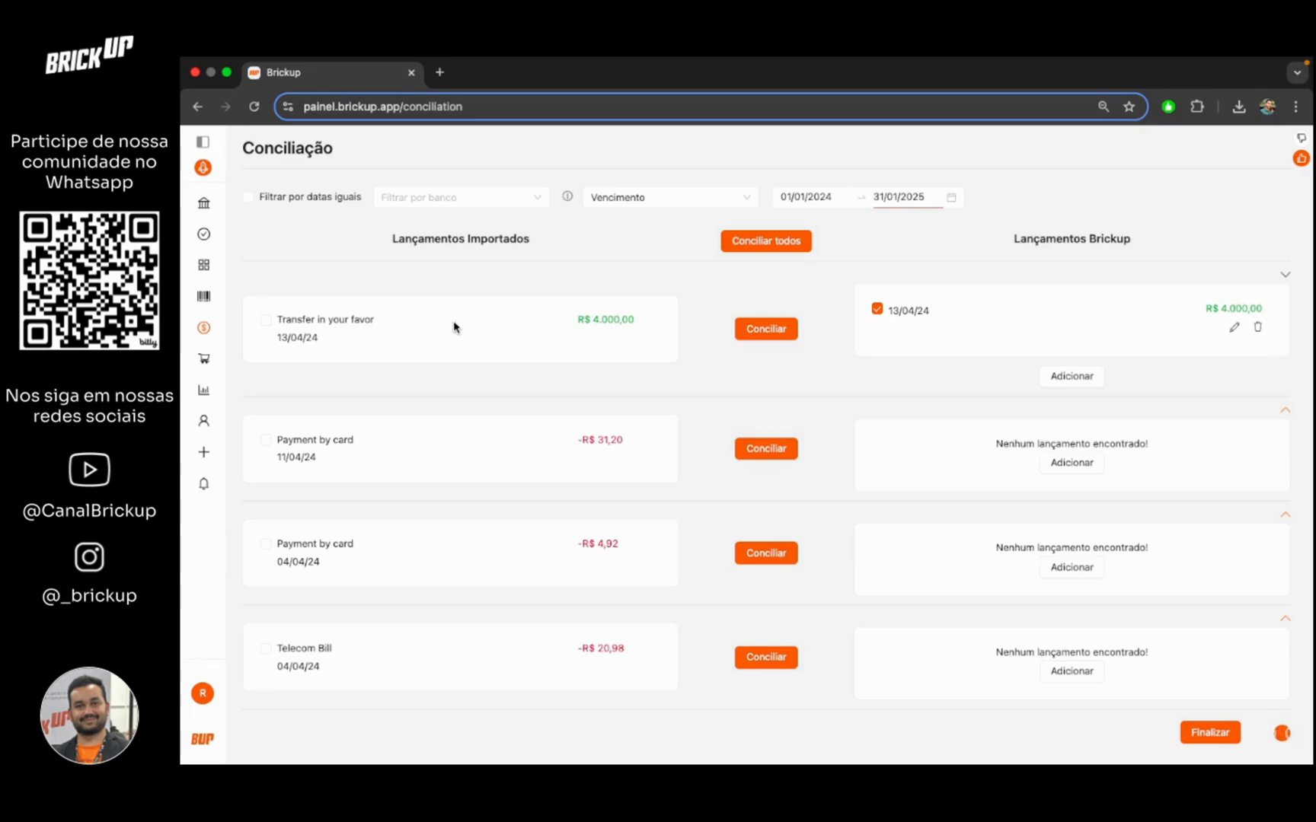
click(750, 329)
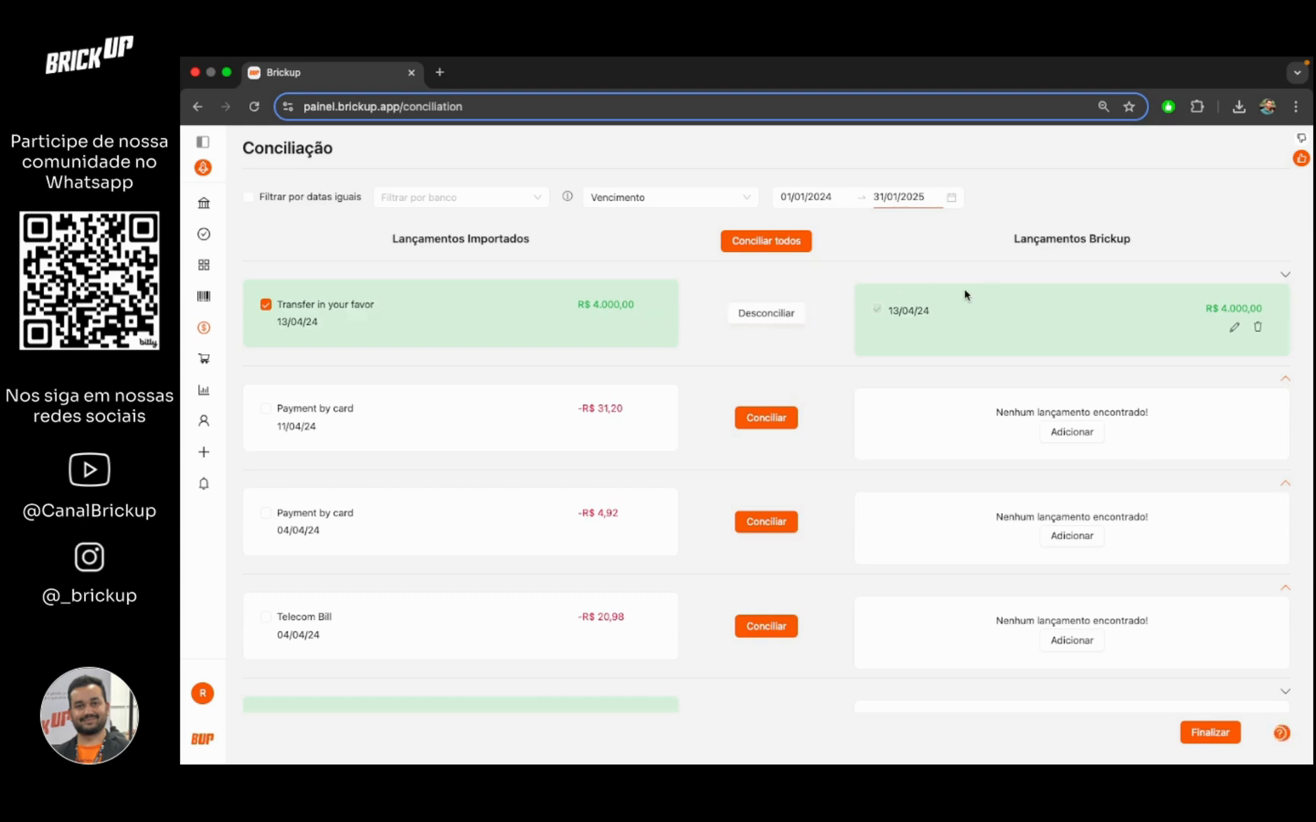
scroll(701, 304, down, 2)
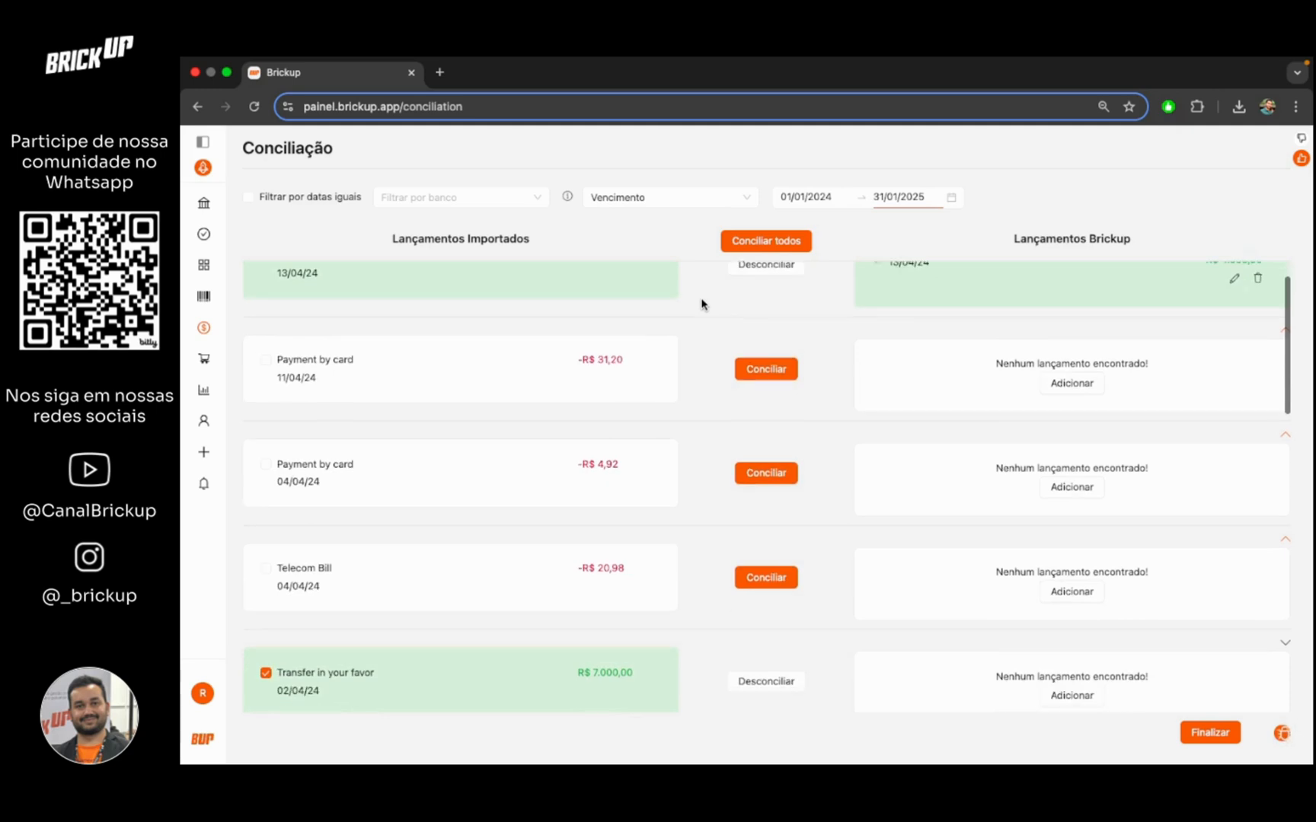
Step: Untick the R$ 7.000,00 transfer of 02/04/24 and reconcile the -R$ 3.500,00 To my uncle entry of 25/03/24 with its Brickup entry
scroll(284, 587, down, 6)
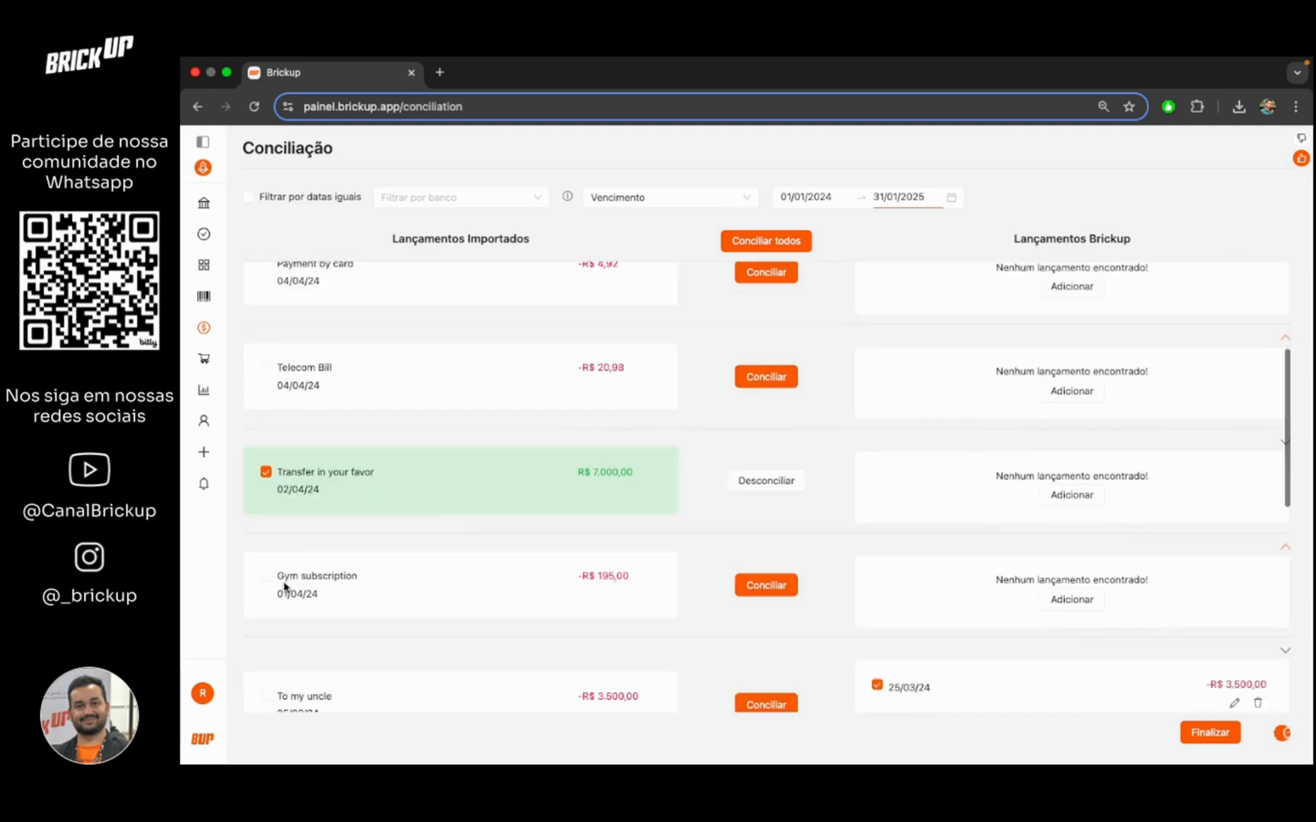
click(267, 472)
scroll(309, 464, down, 5)
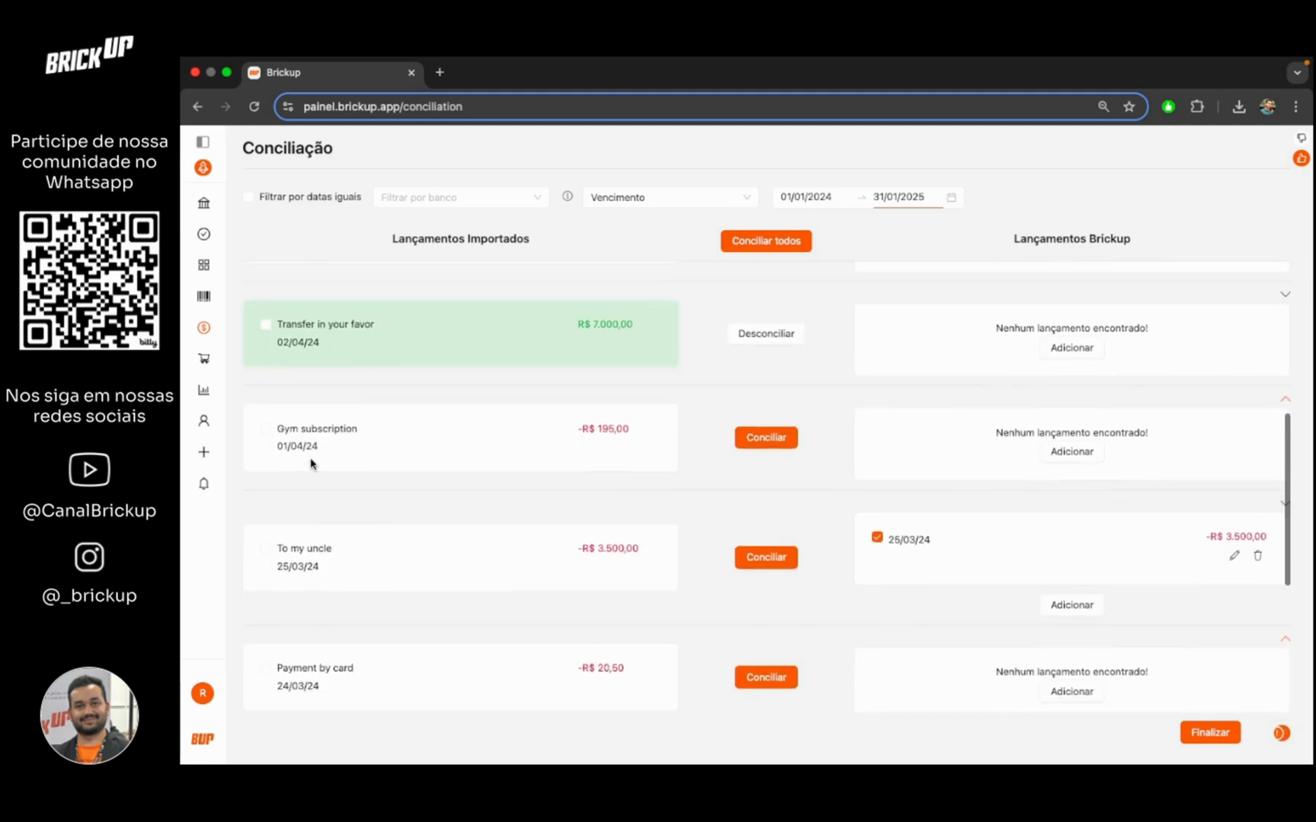
click(766, 558)
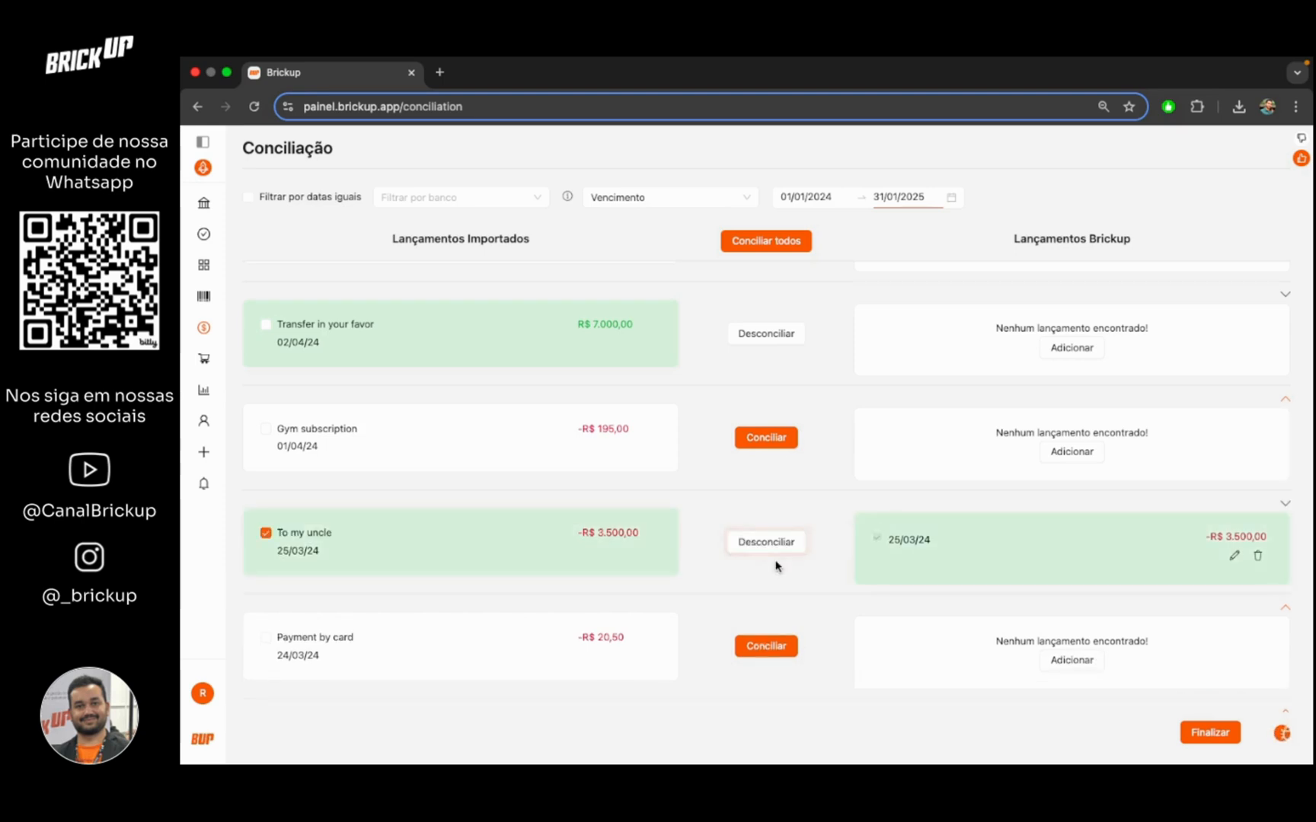
Step: Start a Brickup expense for the R$ 31,20 card payment of 11/04/24, with cost centre Obra 2 - 2024 and category Mão de obra
scroll(775, 566, down, 6)
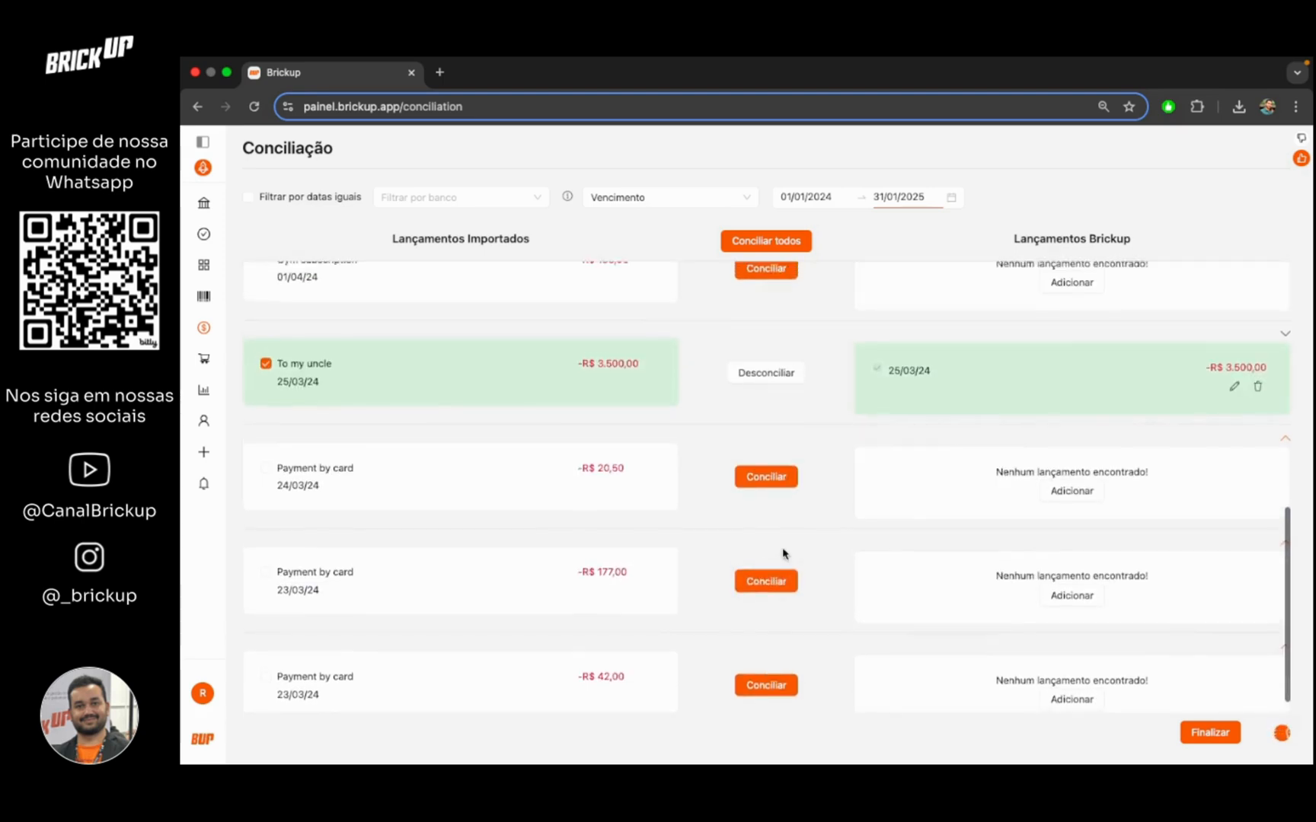
scroll(784, 553, up, 4)
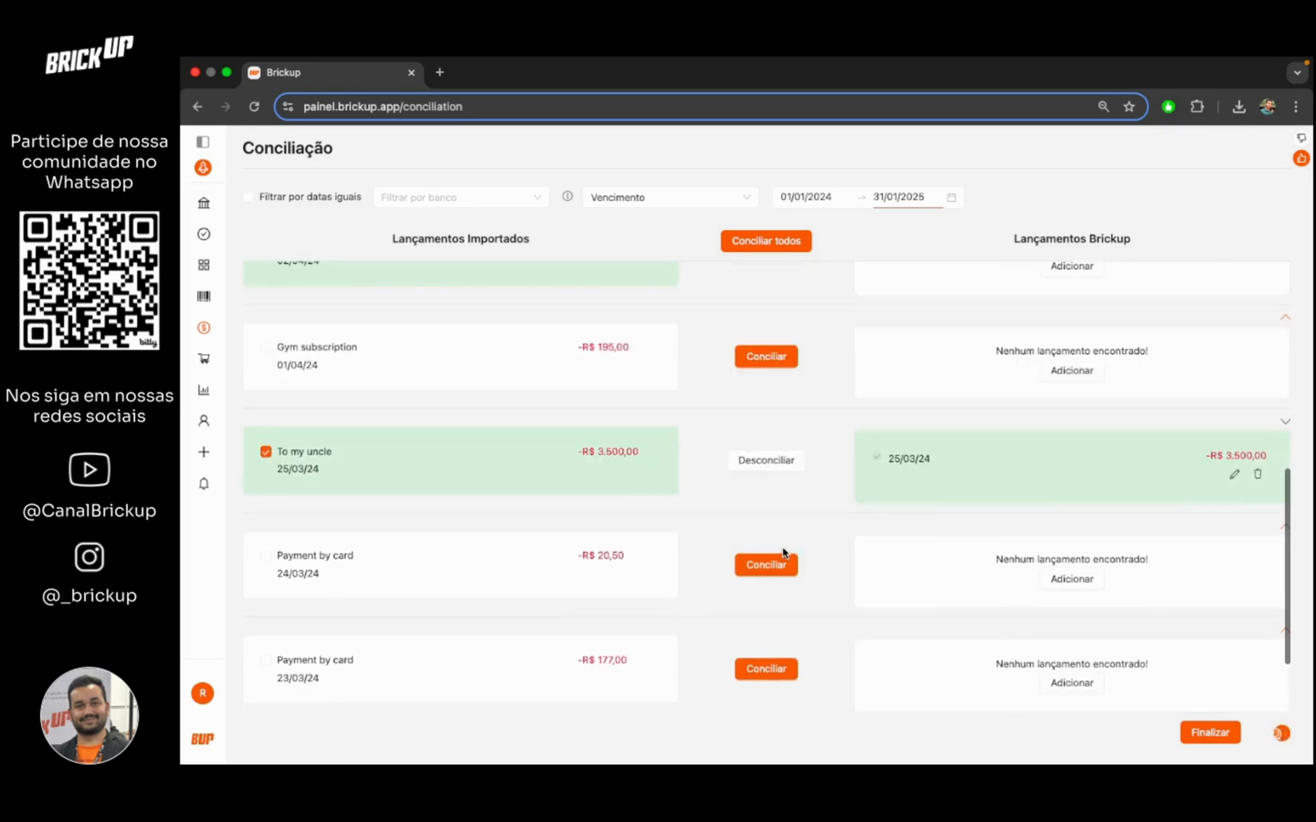
scroll(784, 554, up, 8)
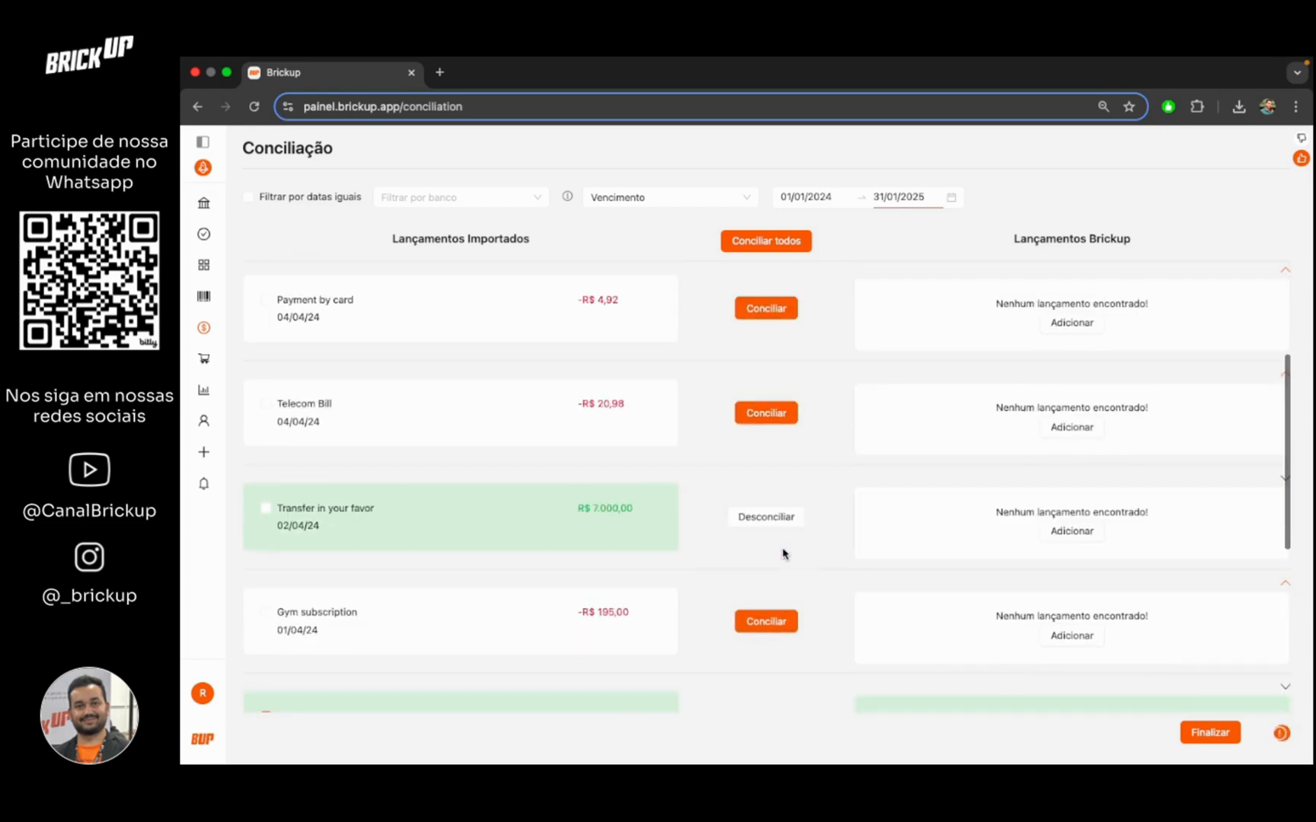
scroll(783, 554, up, 6)
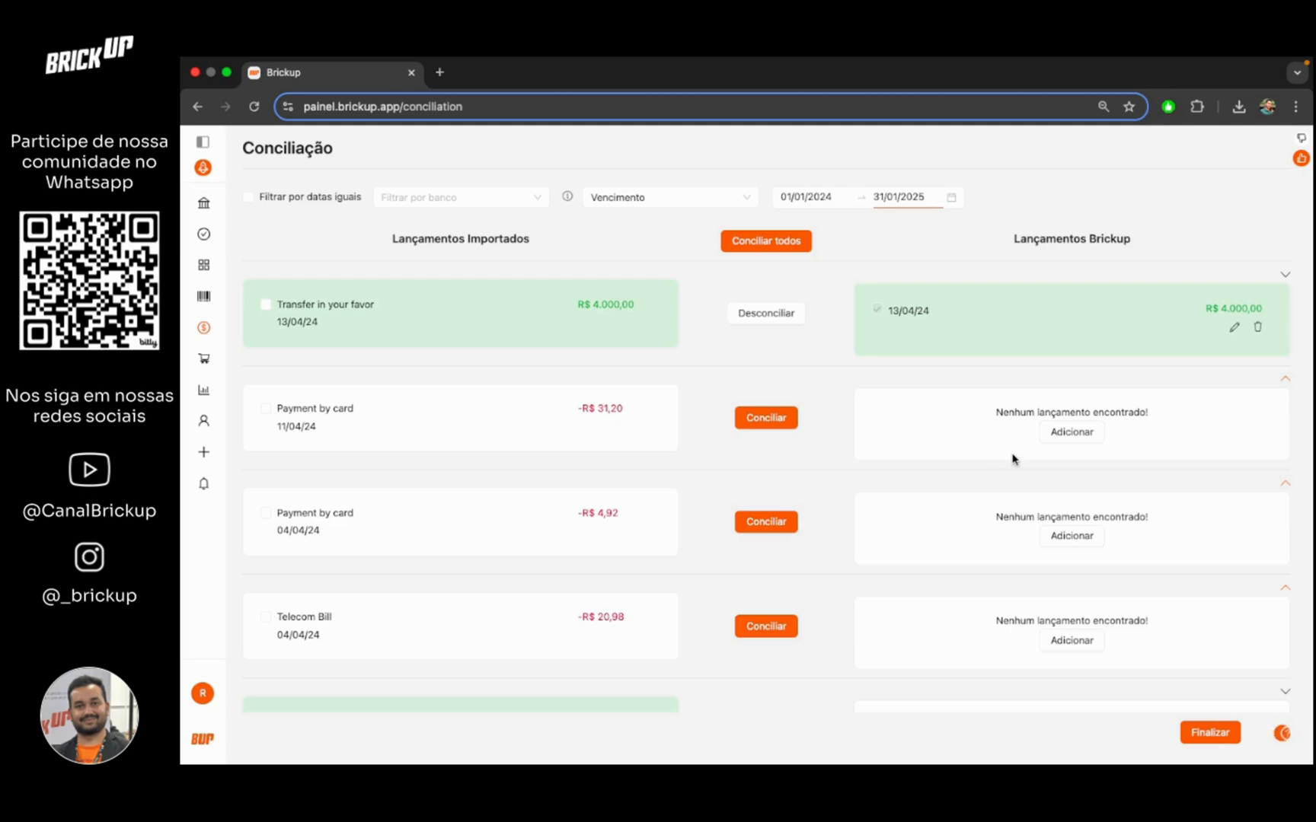
click(1052, 440)
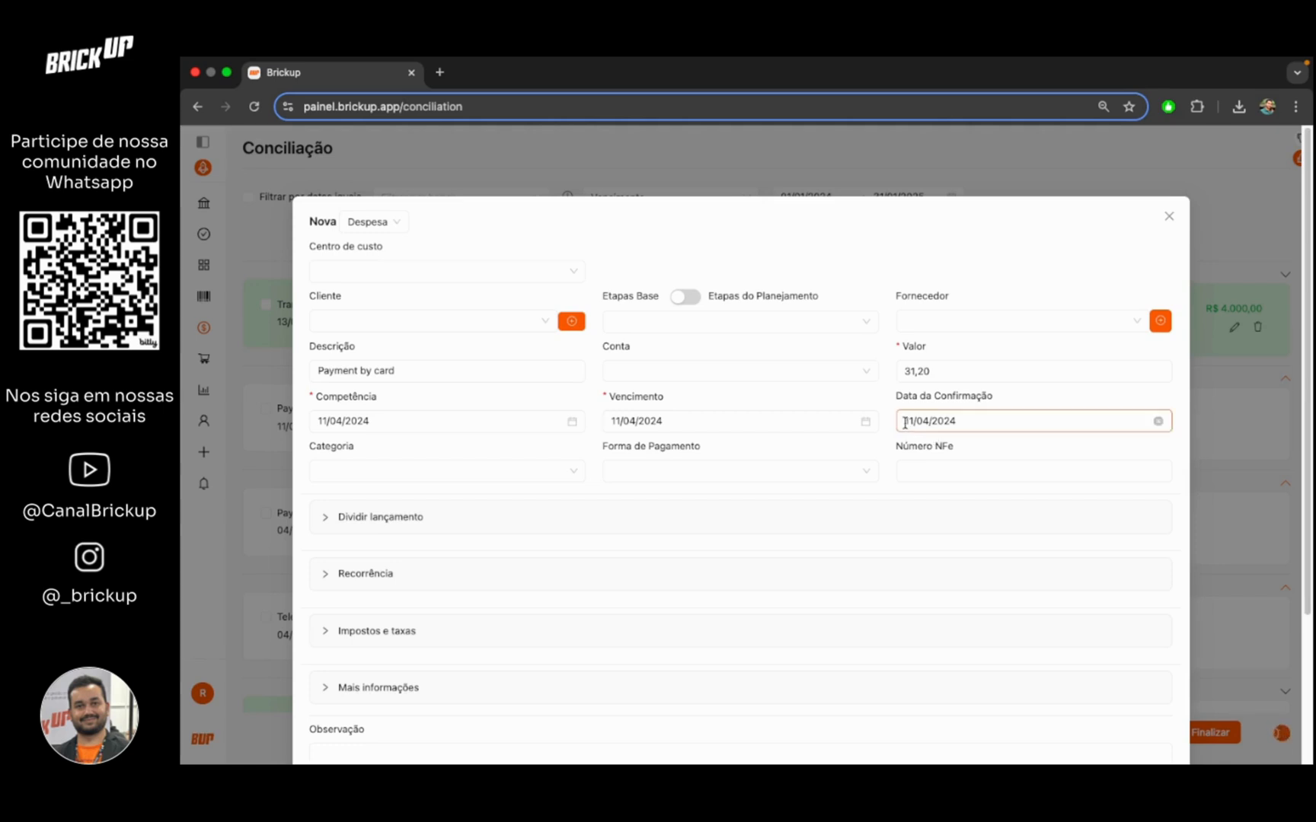
click(462, 279)
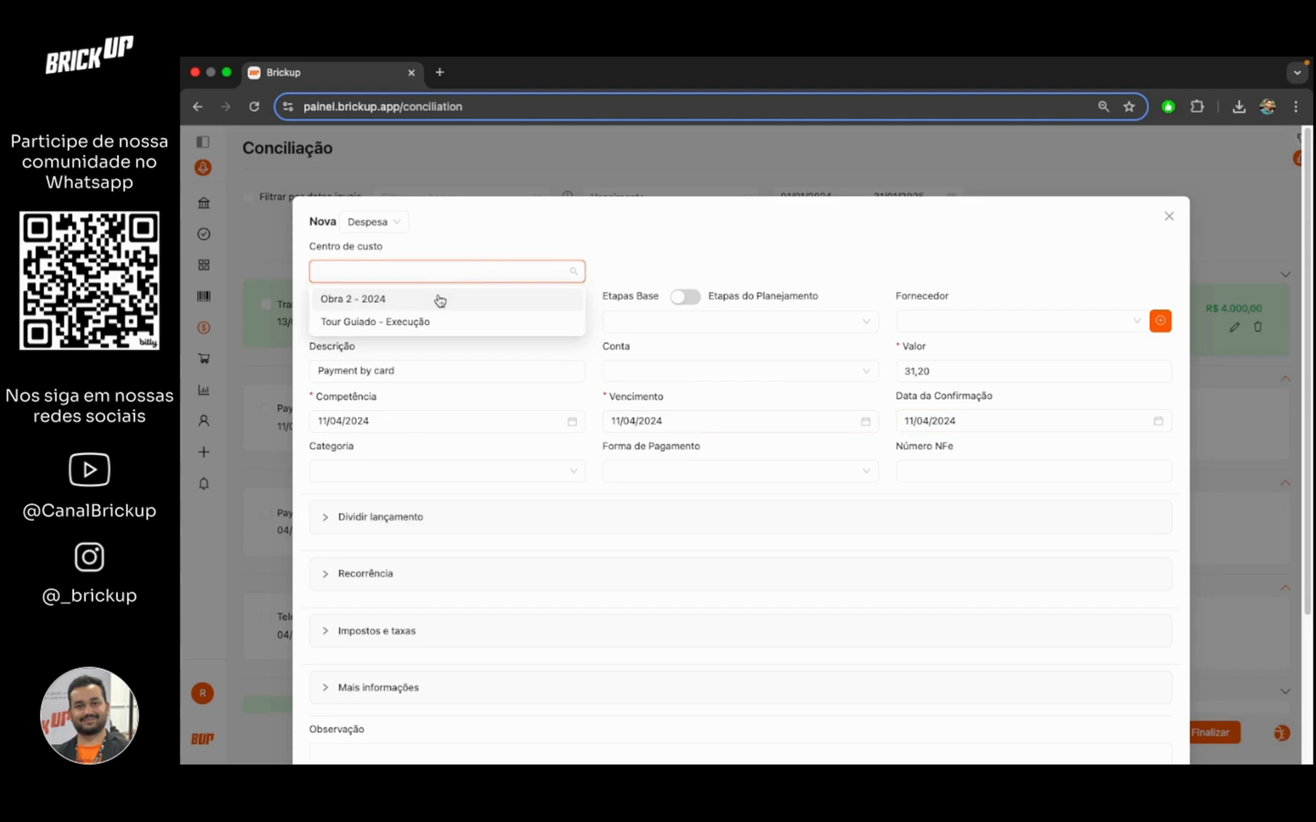
click(438, 298)
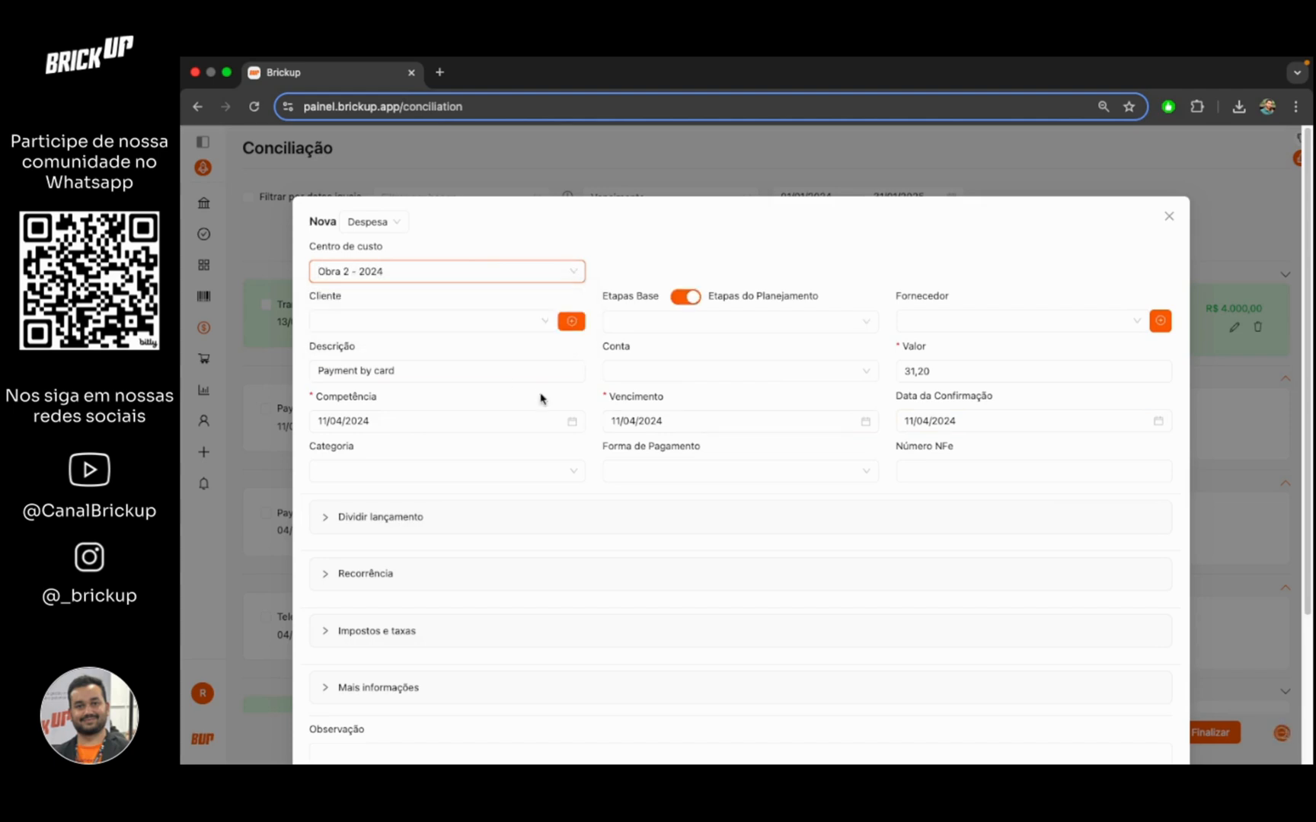
click(529, 466)
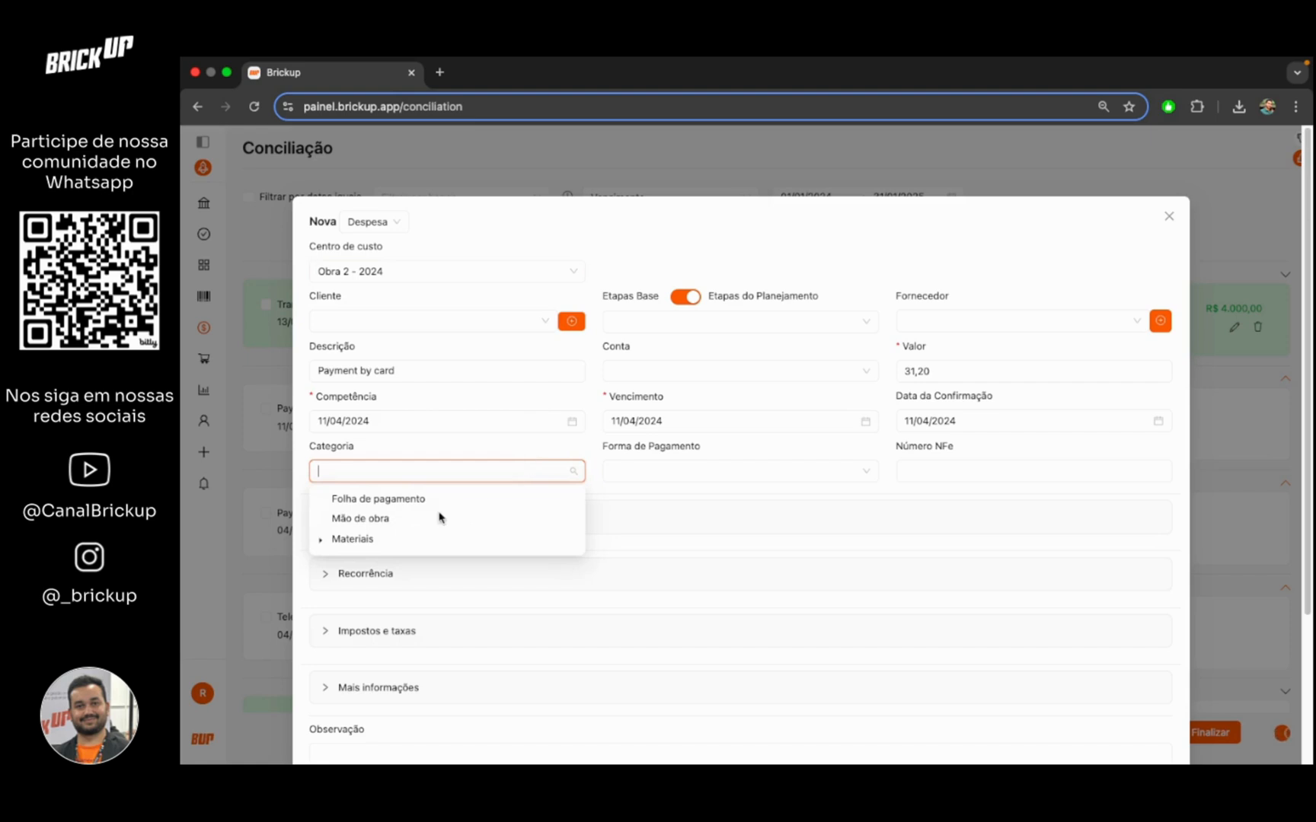
click(402, 521)
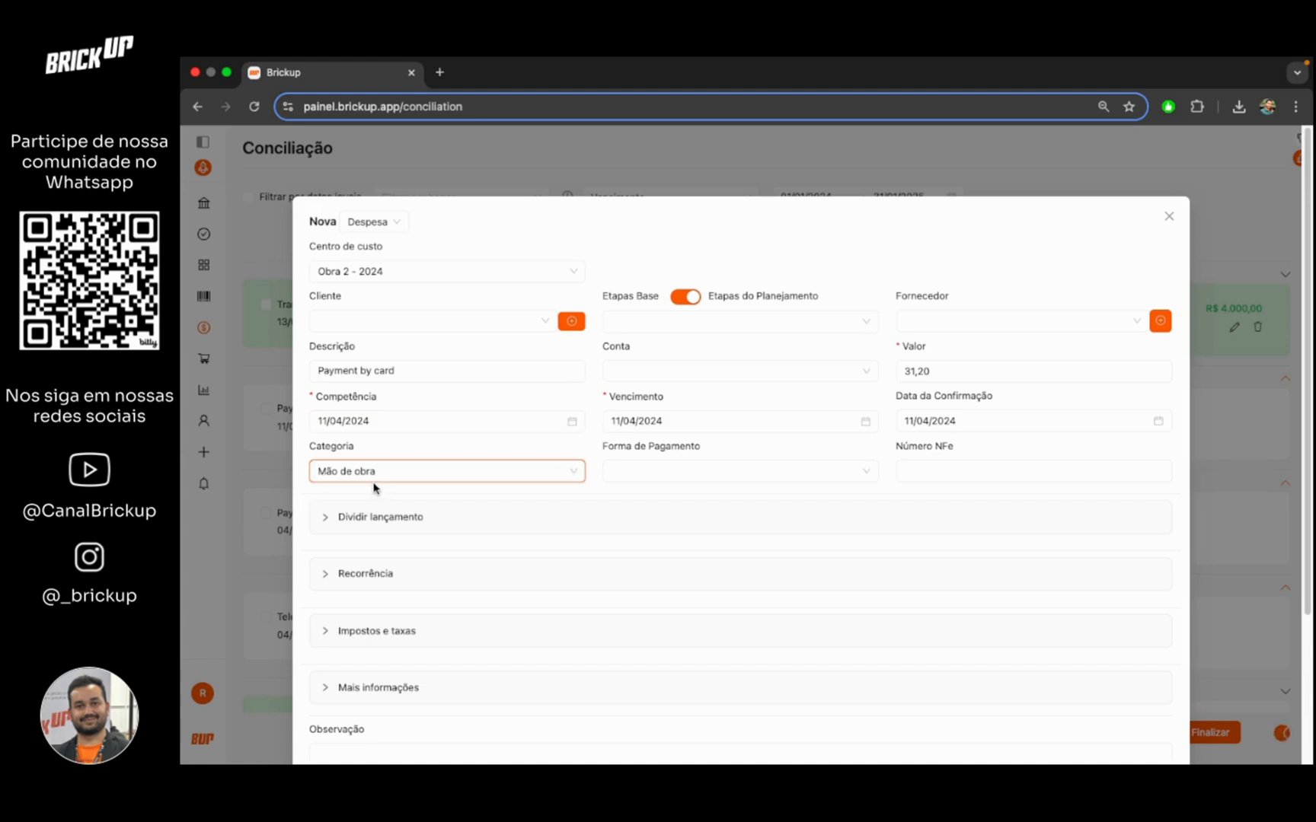
Step: Check the planning stage options for the R$ 31,20 expense and save it without choosing a stage
click(618, 324)
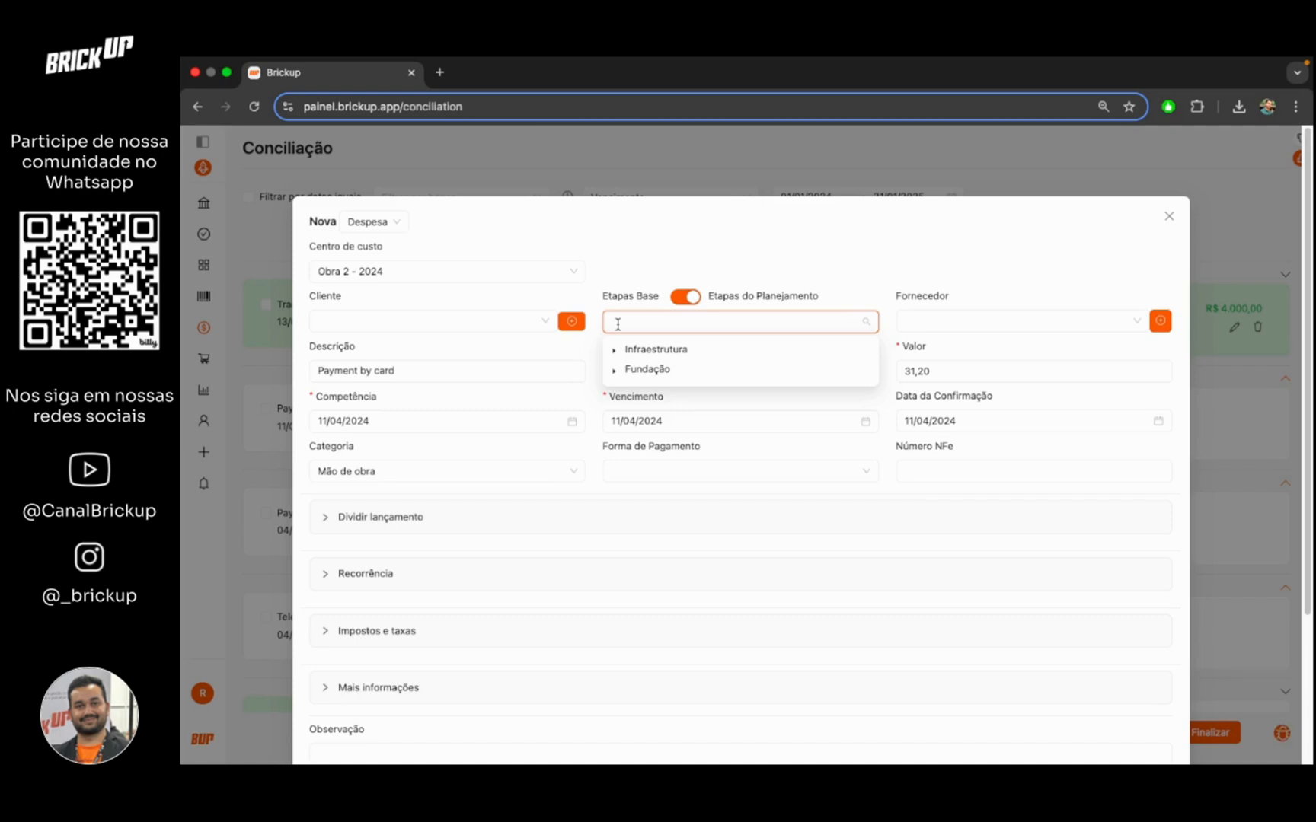
click(685, 296)
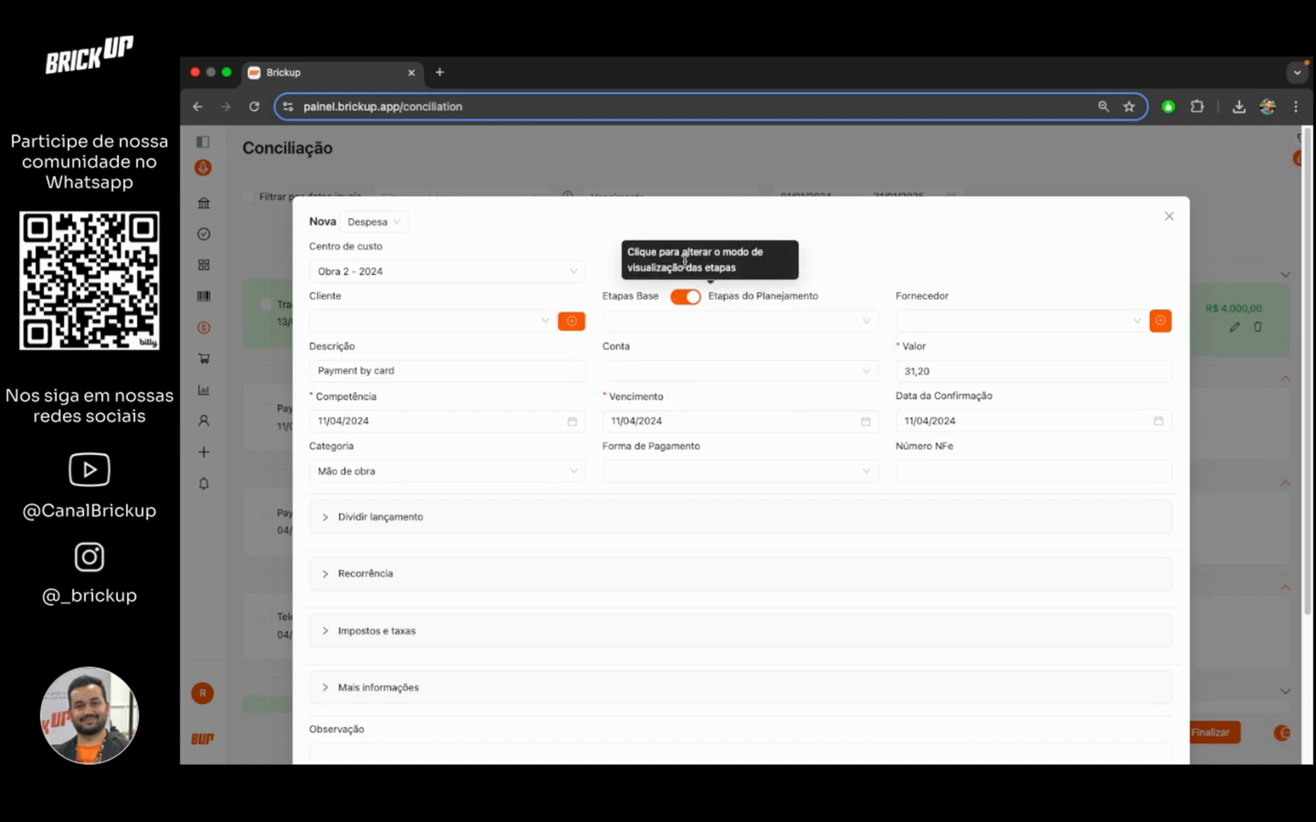
scroll(1049, 572, down, 5)
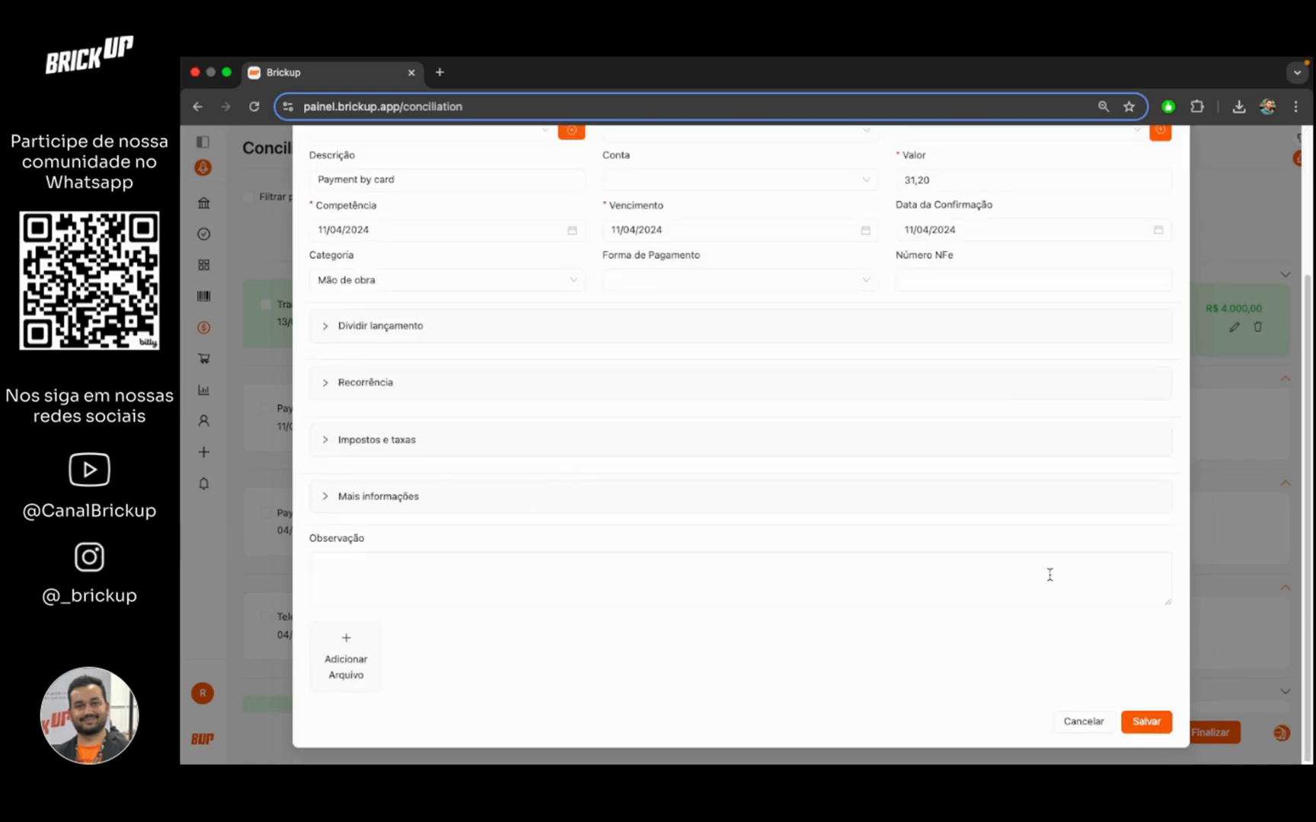
click(1135, 723)
Step: Reconcile the R$ 31,20 card payment and delete the duplicate, unreconciled Brickup entry of 11/04/24
click(784, 438)
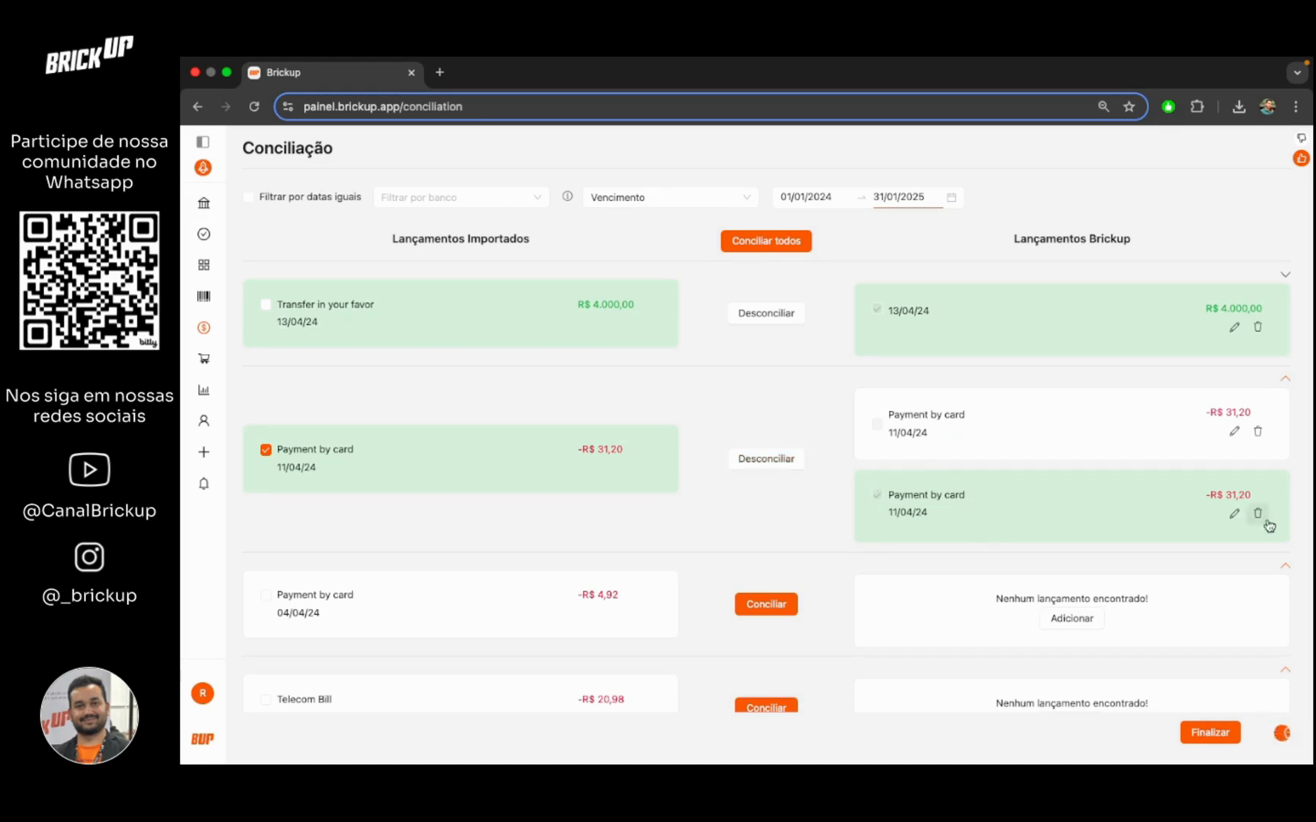
click(1259, 440)
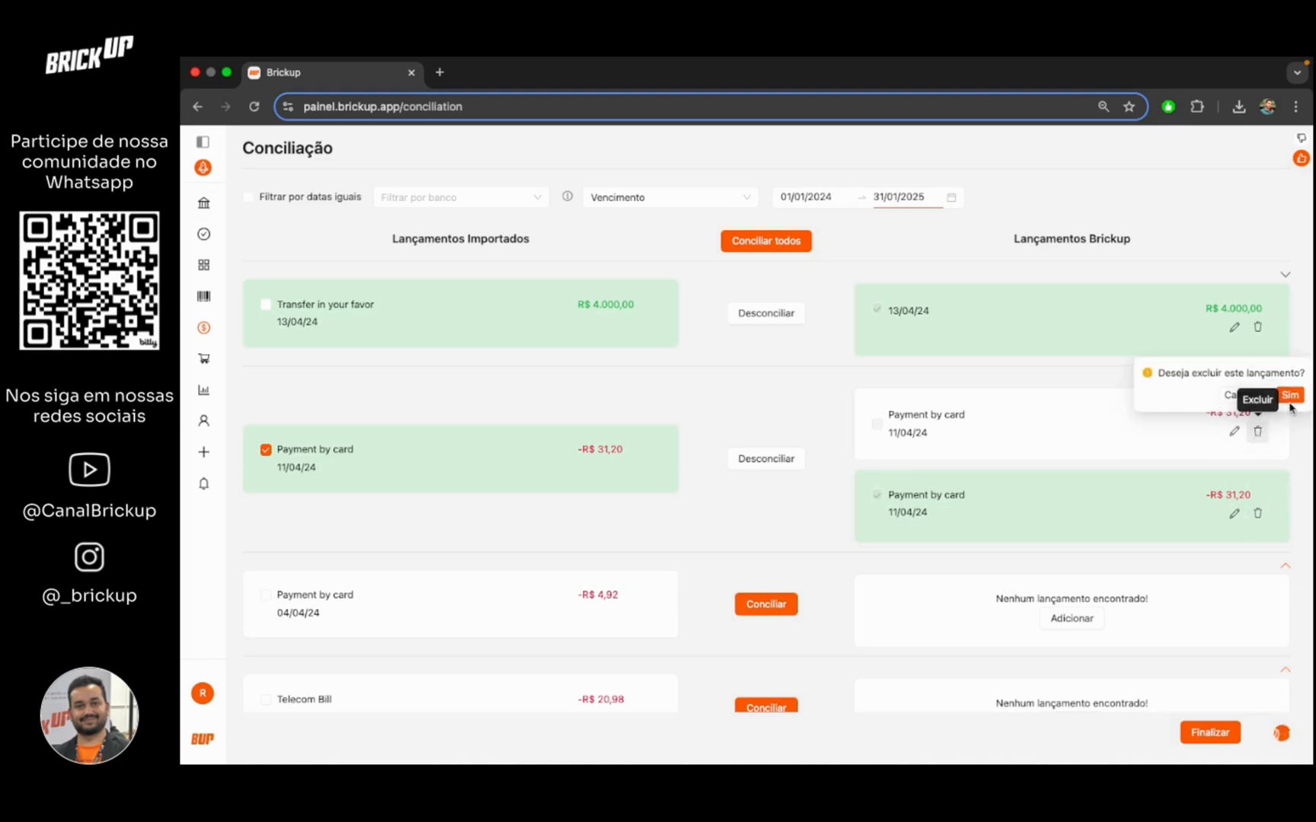
click(1290, 399)
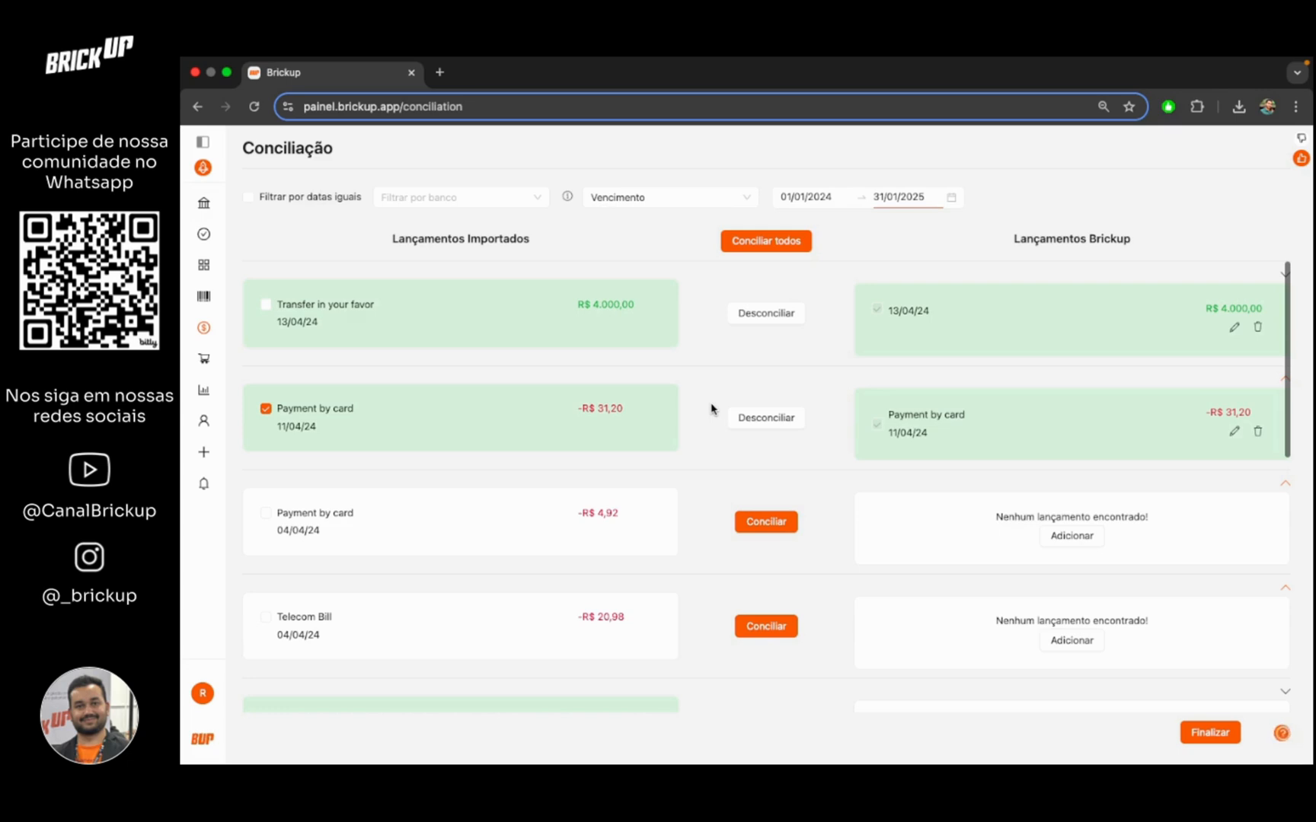
Step: Add and save a Brickup expense for the R$ 4,92 card payment, with cost centre Obra 2 - 2024 and category Mão de obra
click(1063, 534)
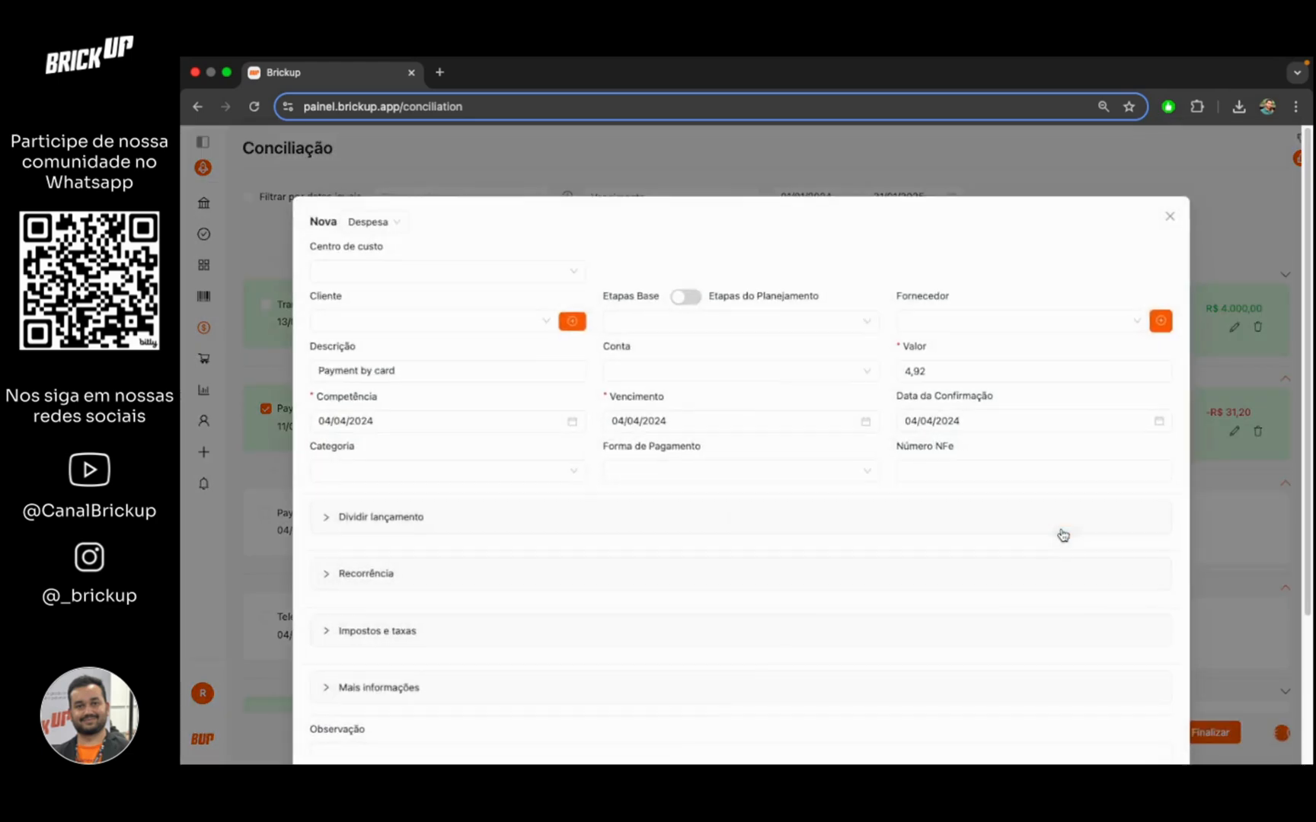
click(417, 298)
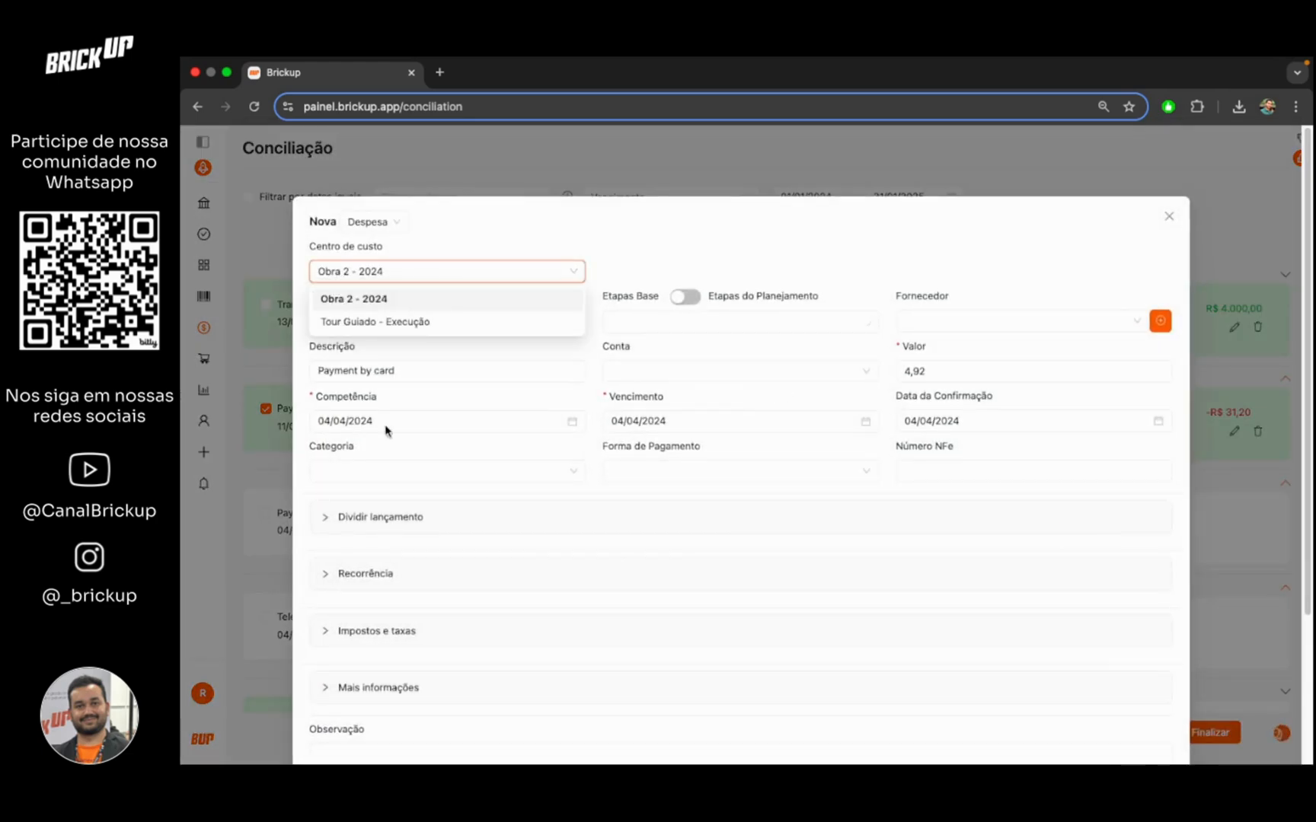
click(367, 469)
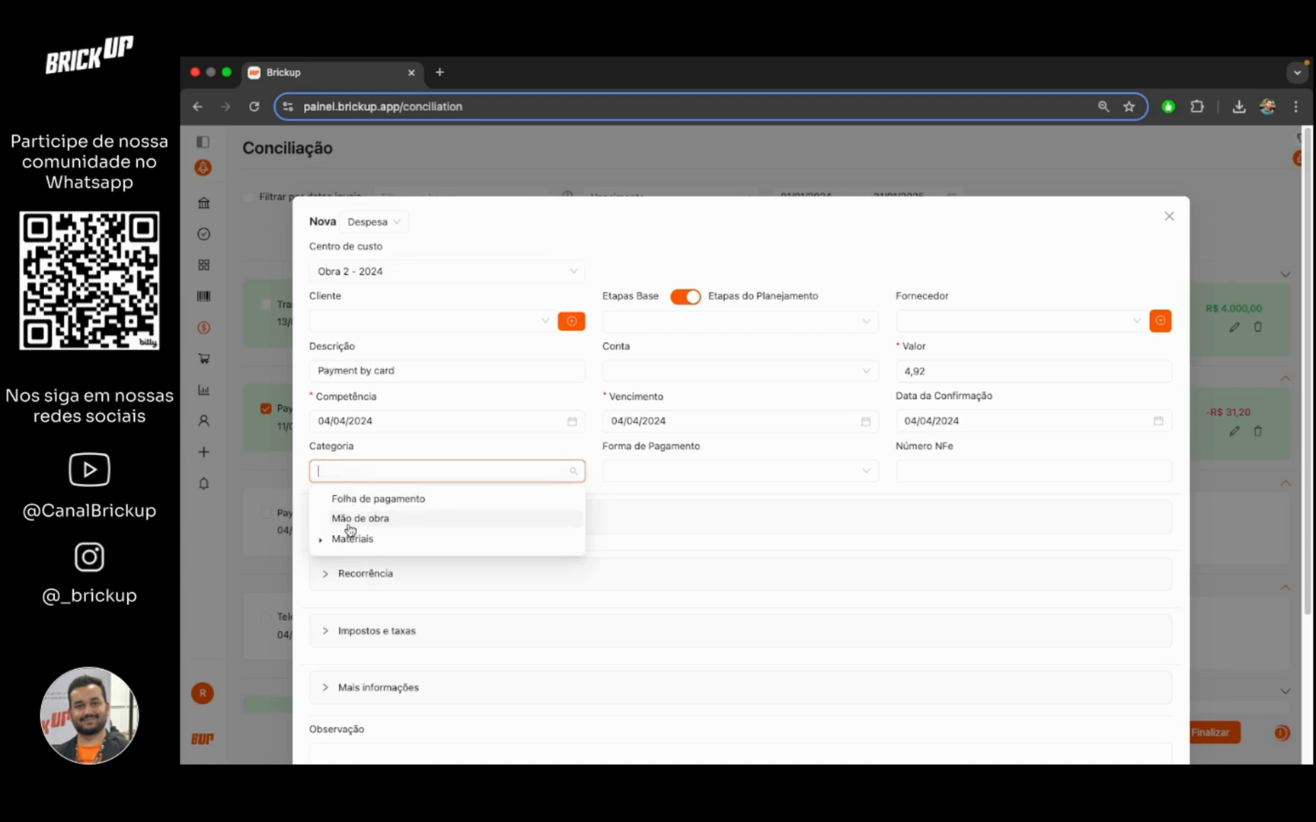
click(358, 520)
scroll(990, 655, down, 3)
click(1142, 722)
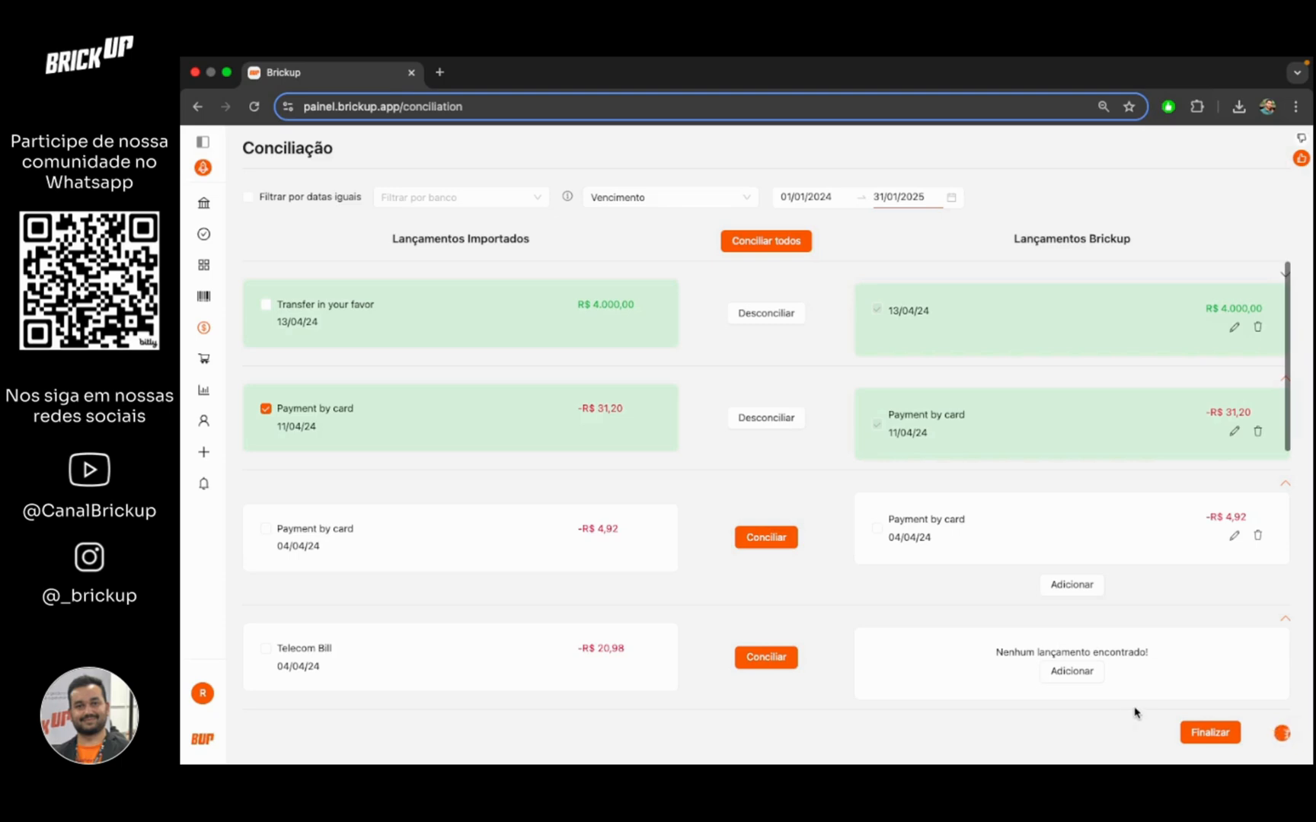
Step: Review the remaining imported entries and finalise the bank reconciliation
scroll(812, 565, down, 5)
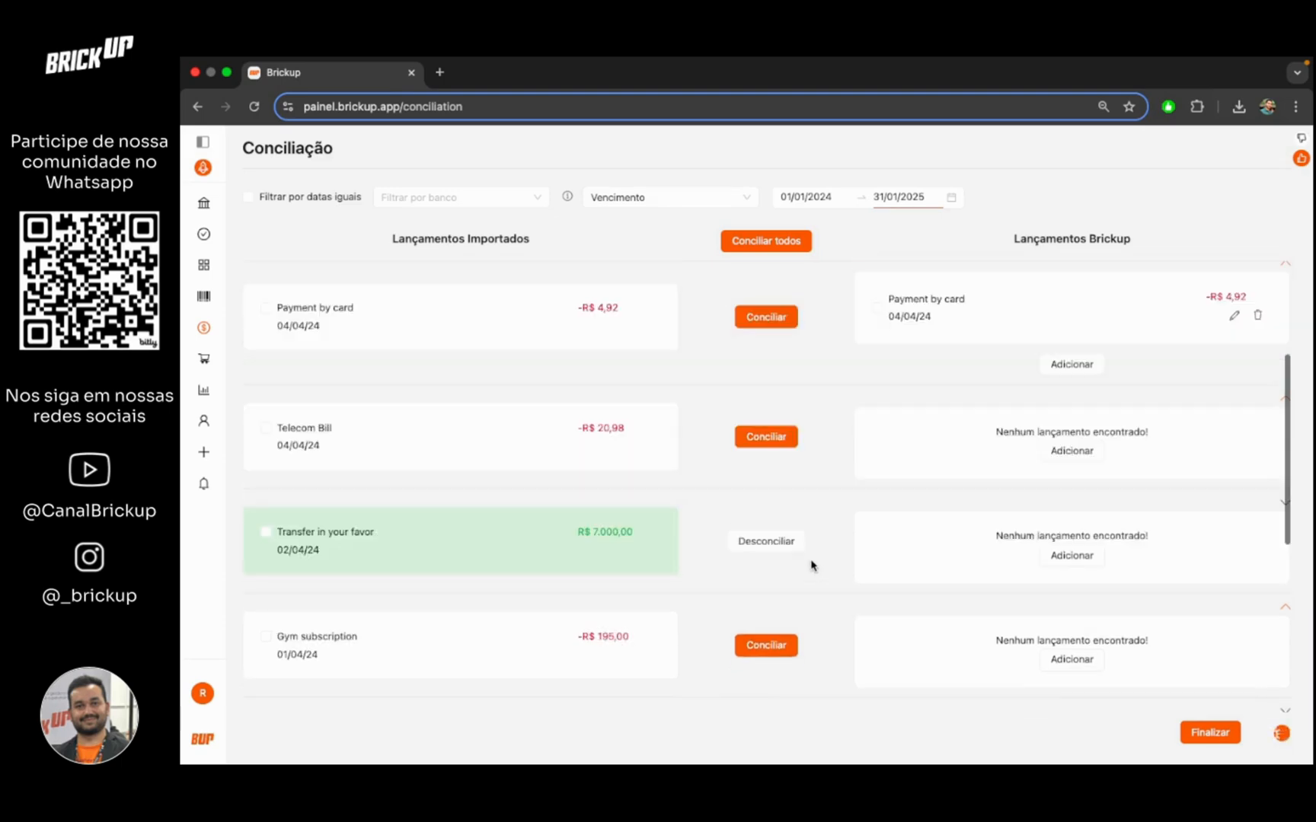
scroll(812, 565, down, 5)
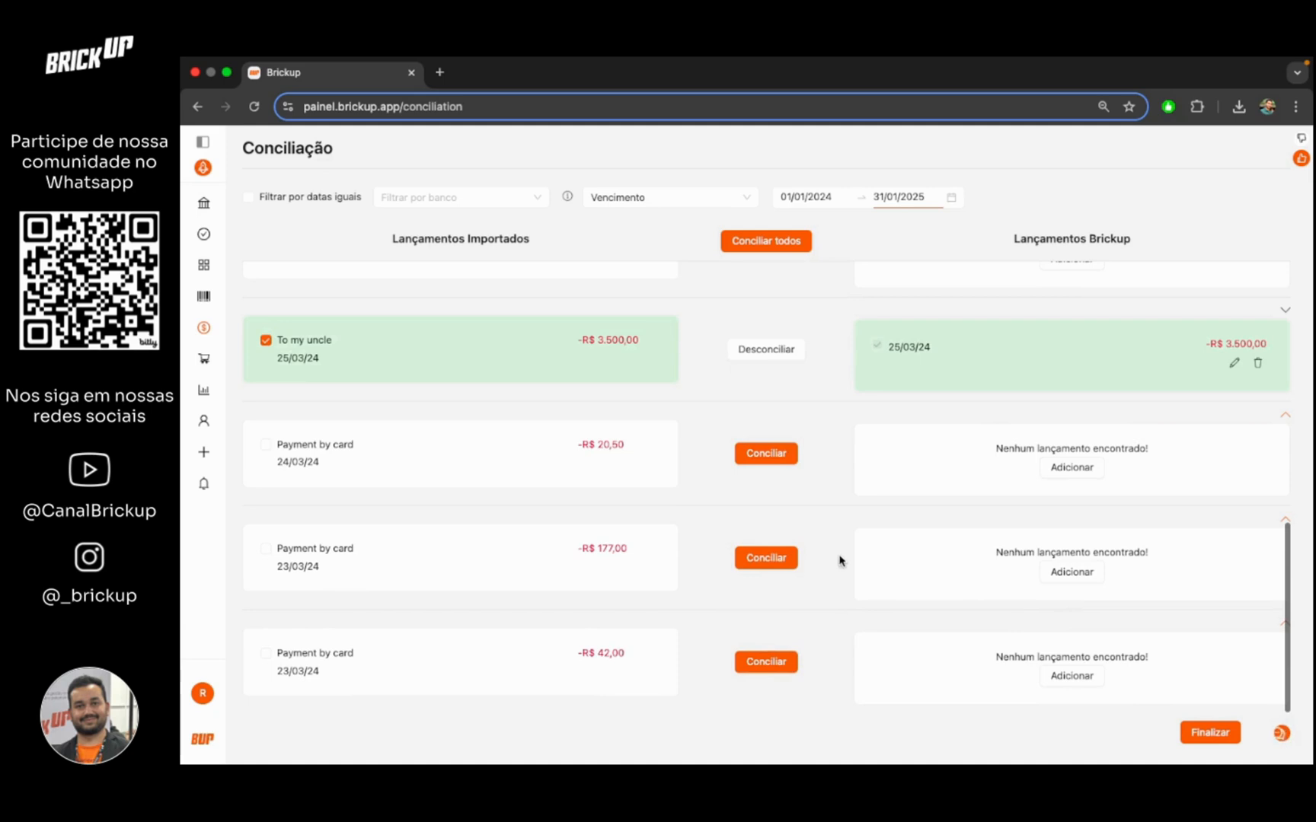
click(1198, 735)
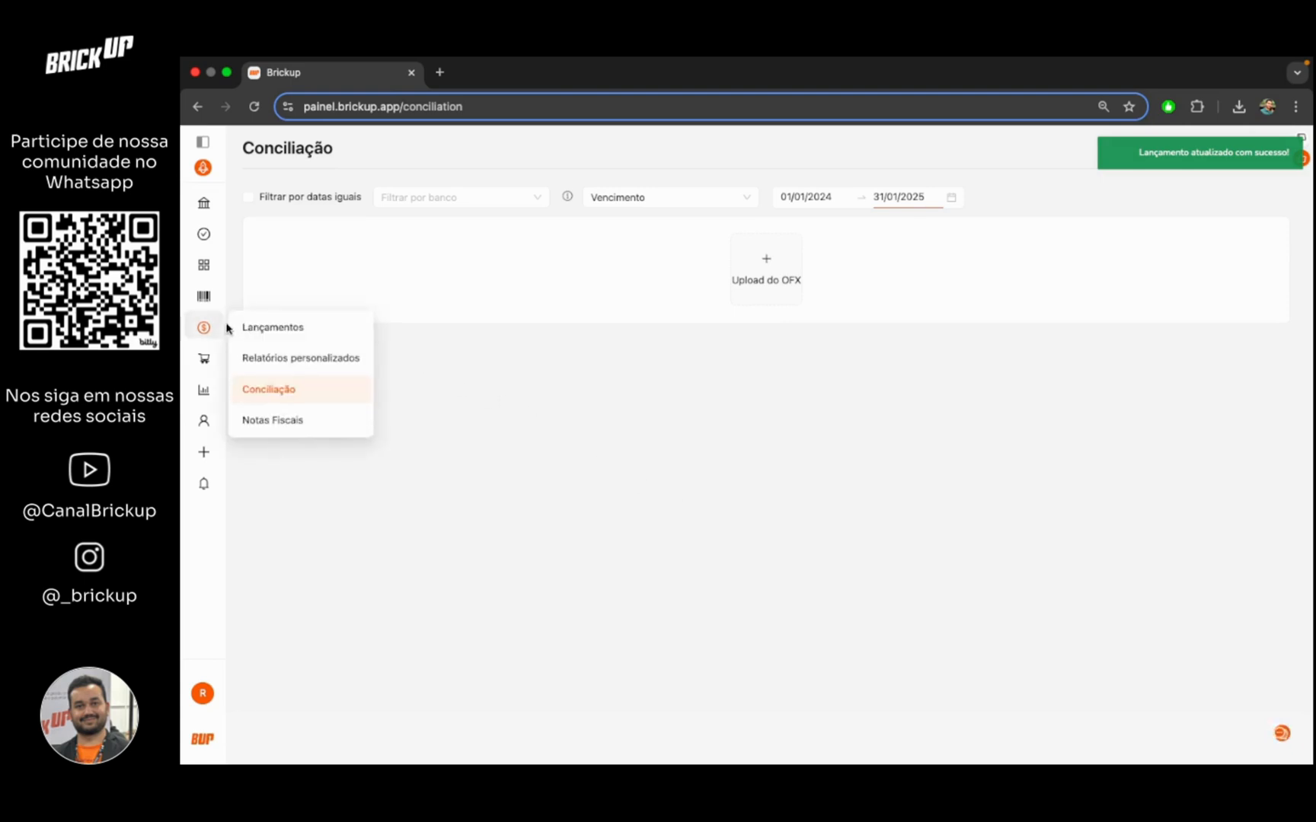
Step: Open the Lançamentos list and set its due-date period to Tudo
click(237, 328)
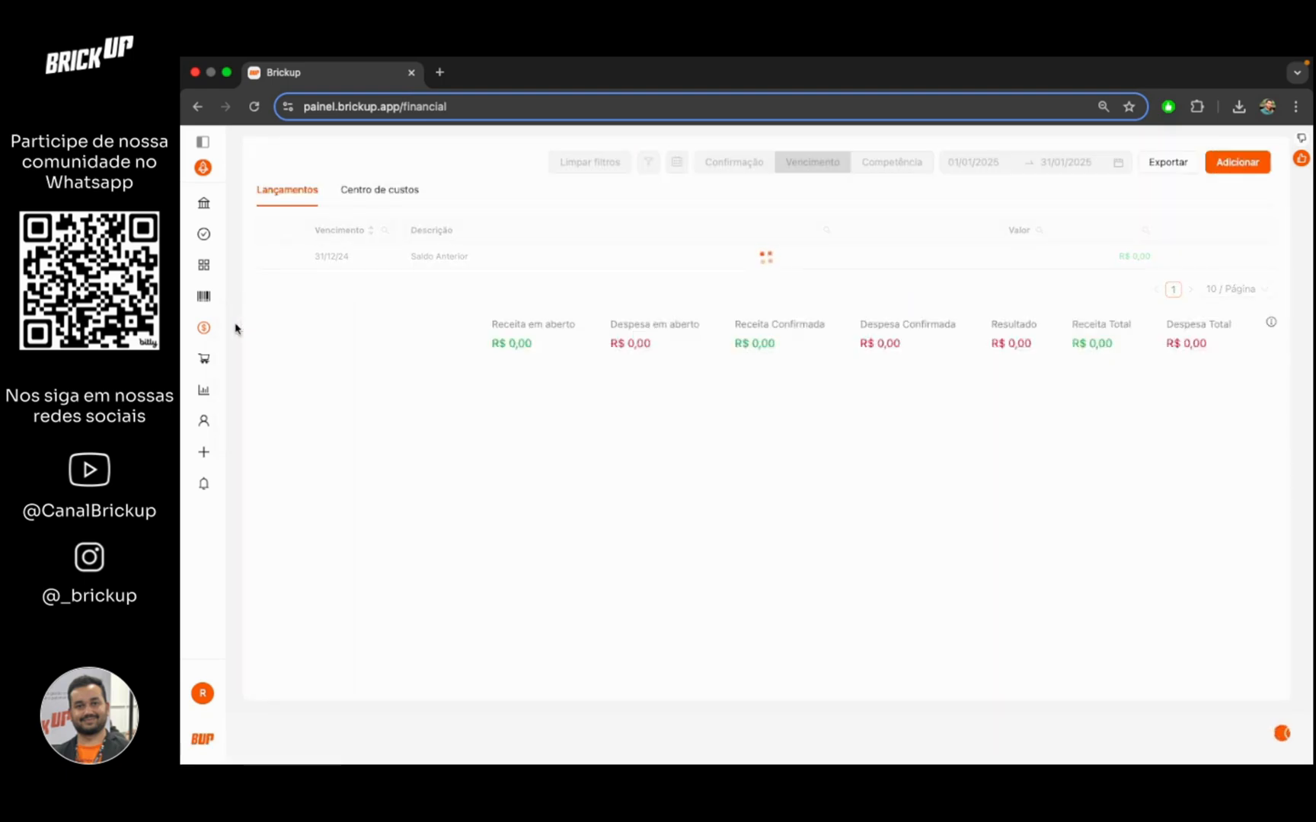
click(953, 162)
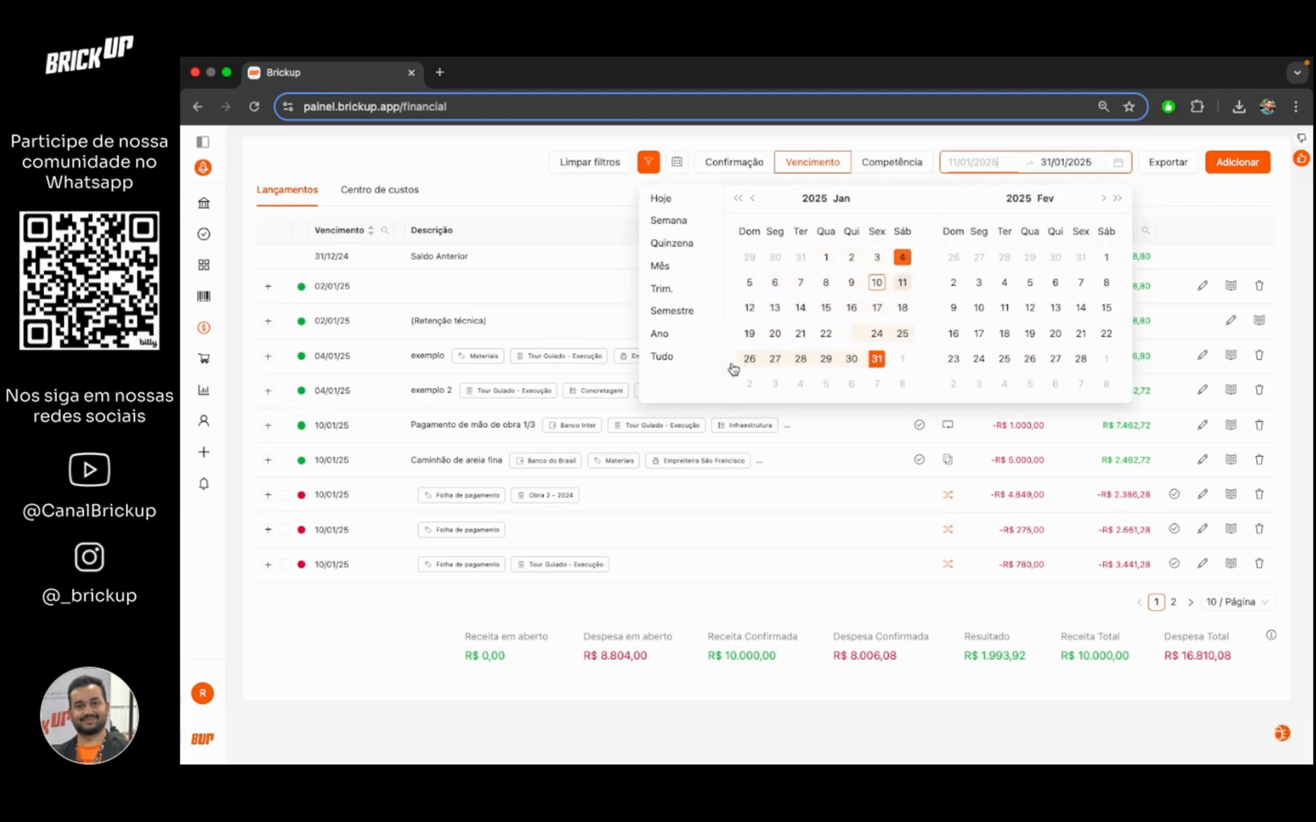
click(667, 366)
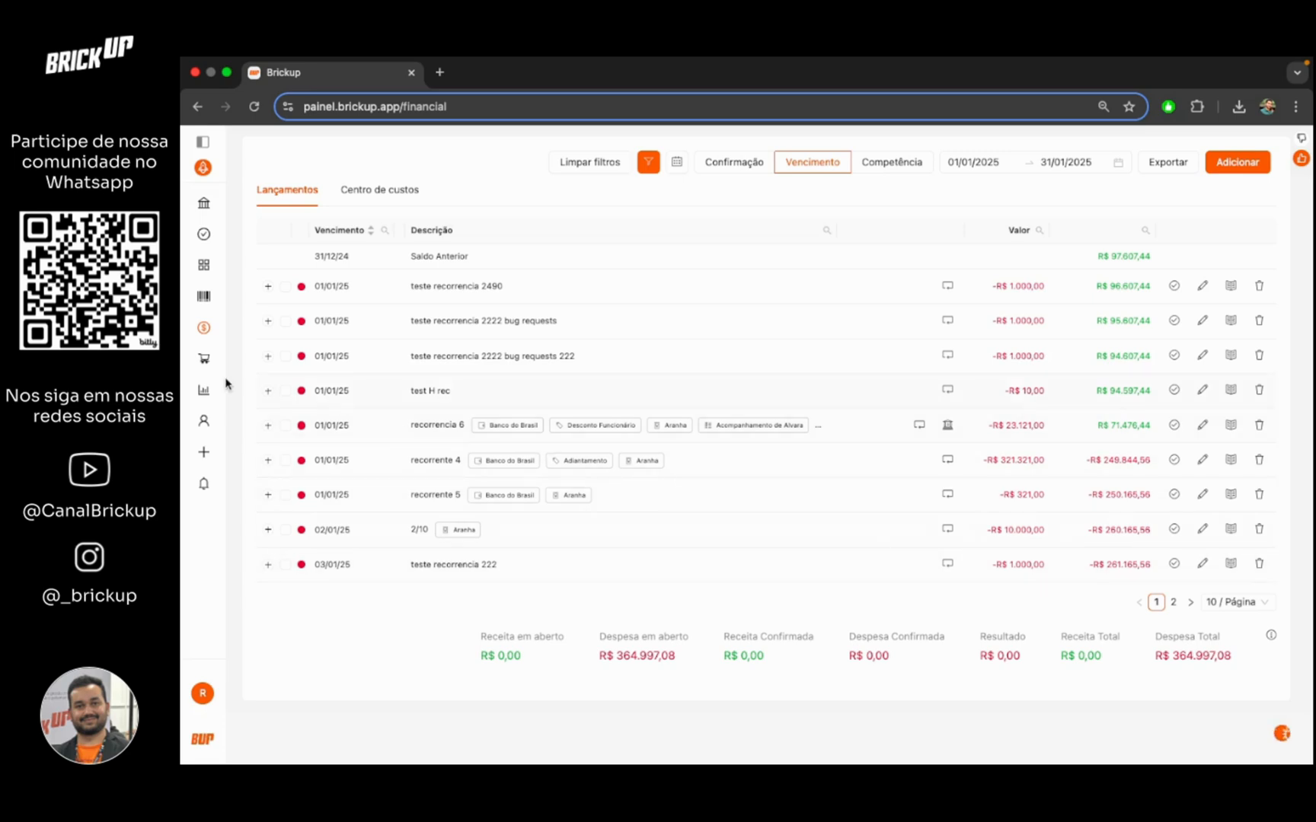
Step: Open the Notas Fiscais page and look through the issued-invoice notifications
mouse_move(213, 337)
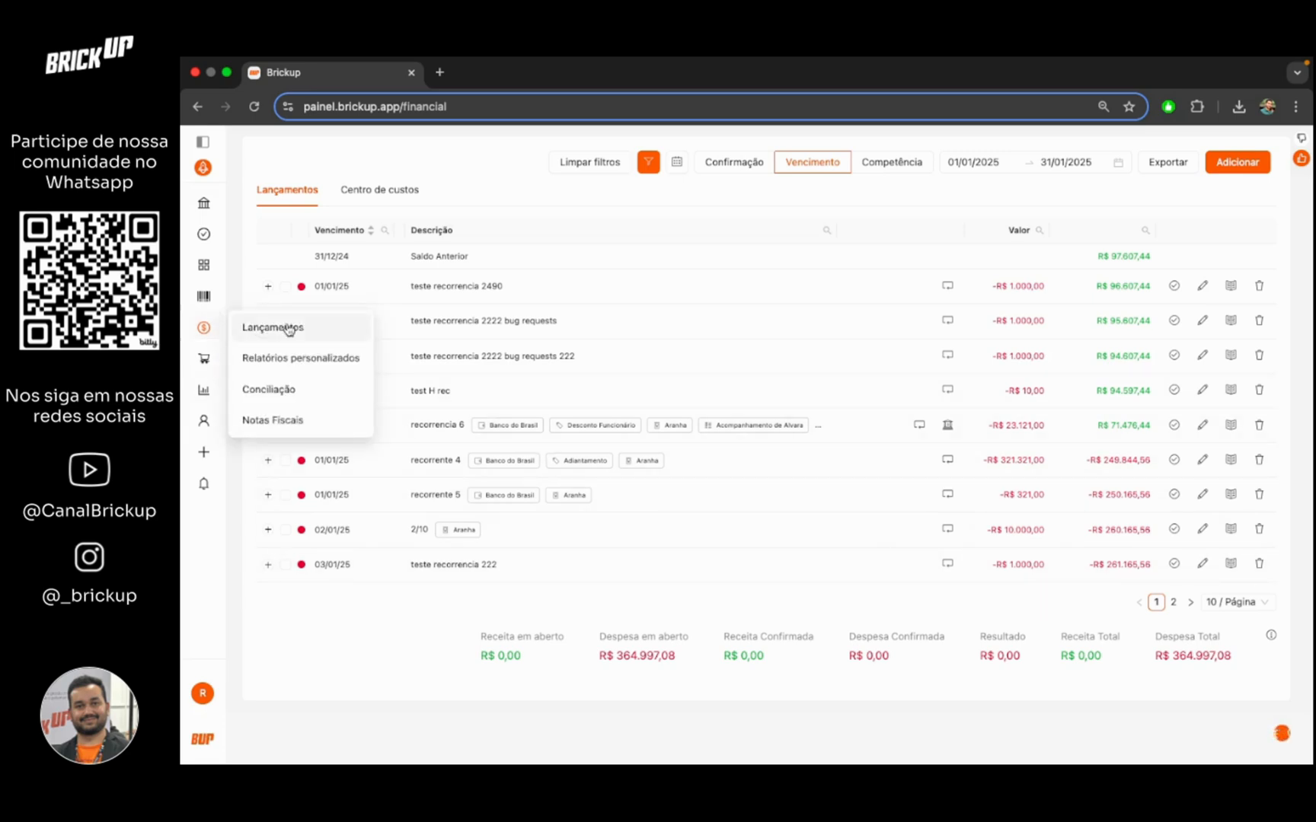
click(316, 431)
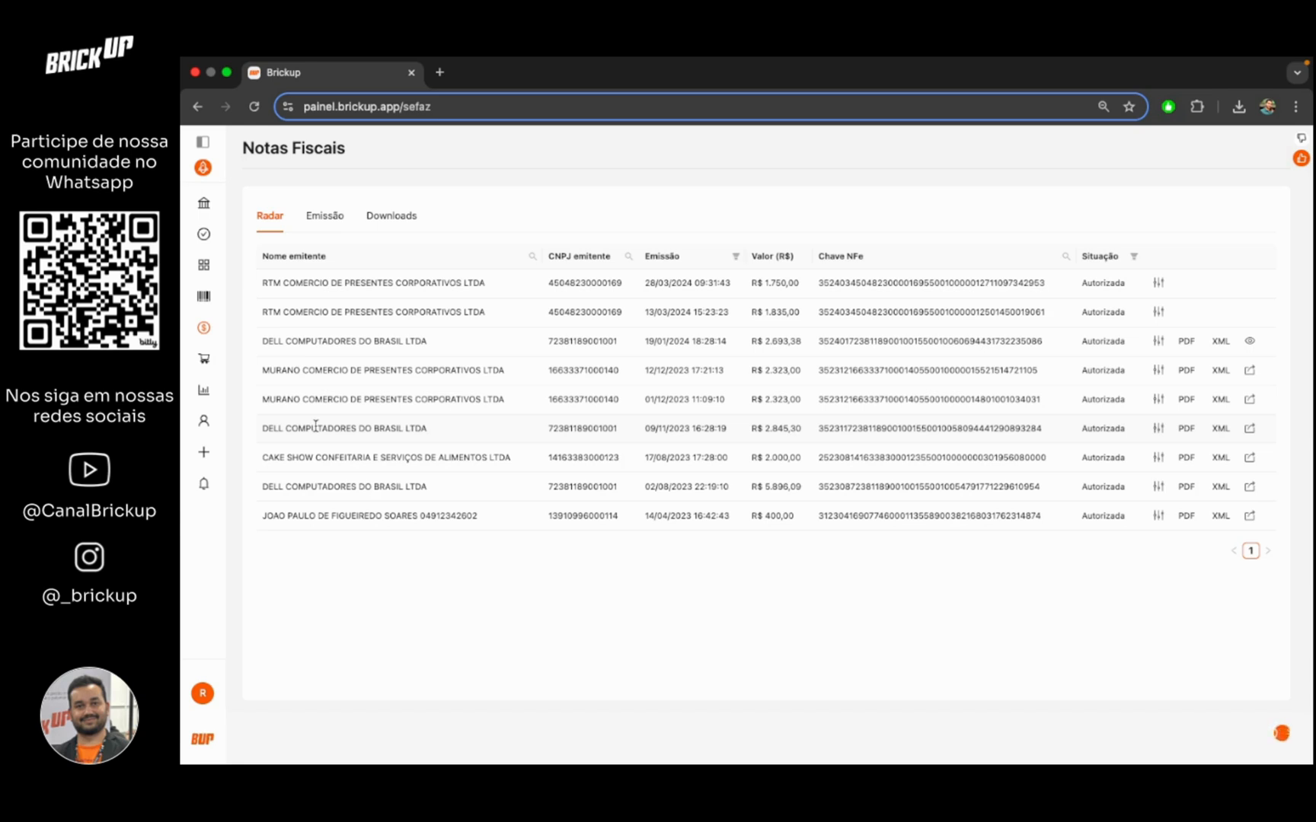
click(204, 492)
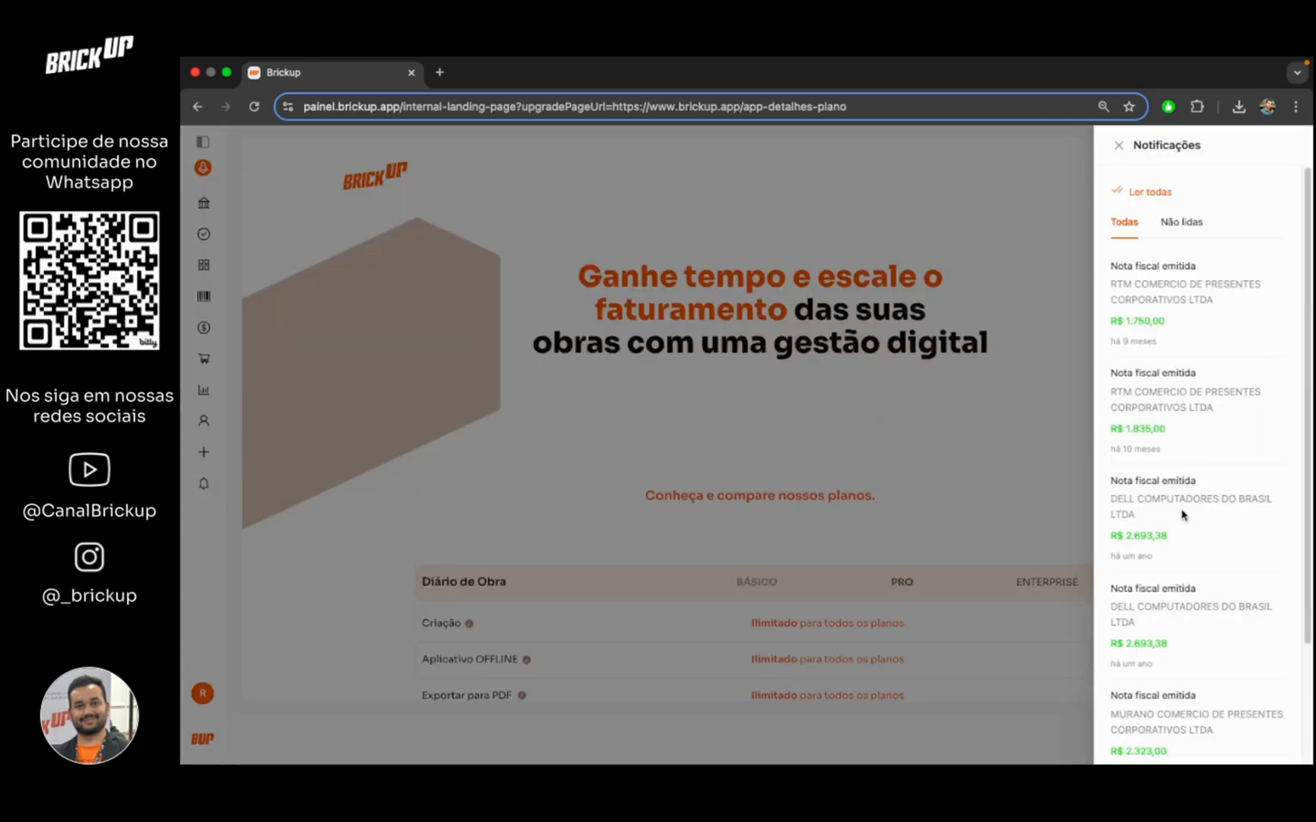
click(1118, 145)
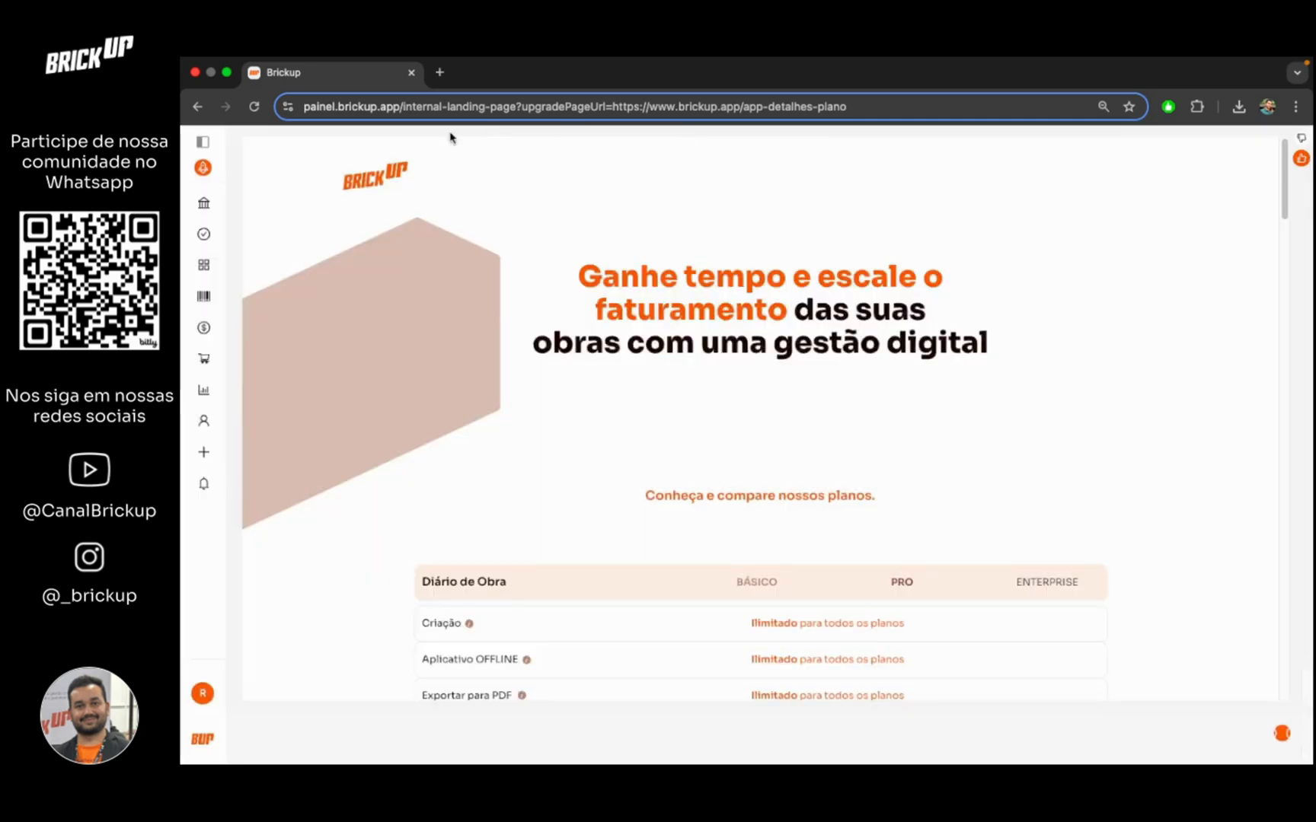
Step: View the manifestation status options for the 28/03/2024 invoice in Notas Fiscais, and open the record linked to the R$ 5.896,09 Dell invoice
click(206, 327)
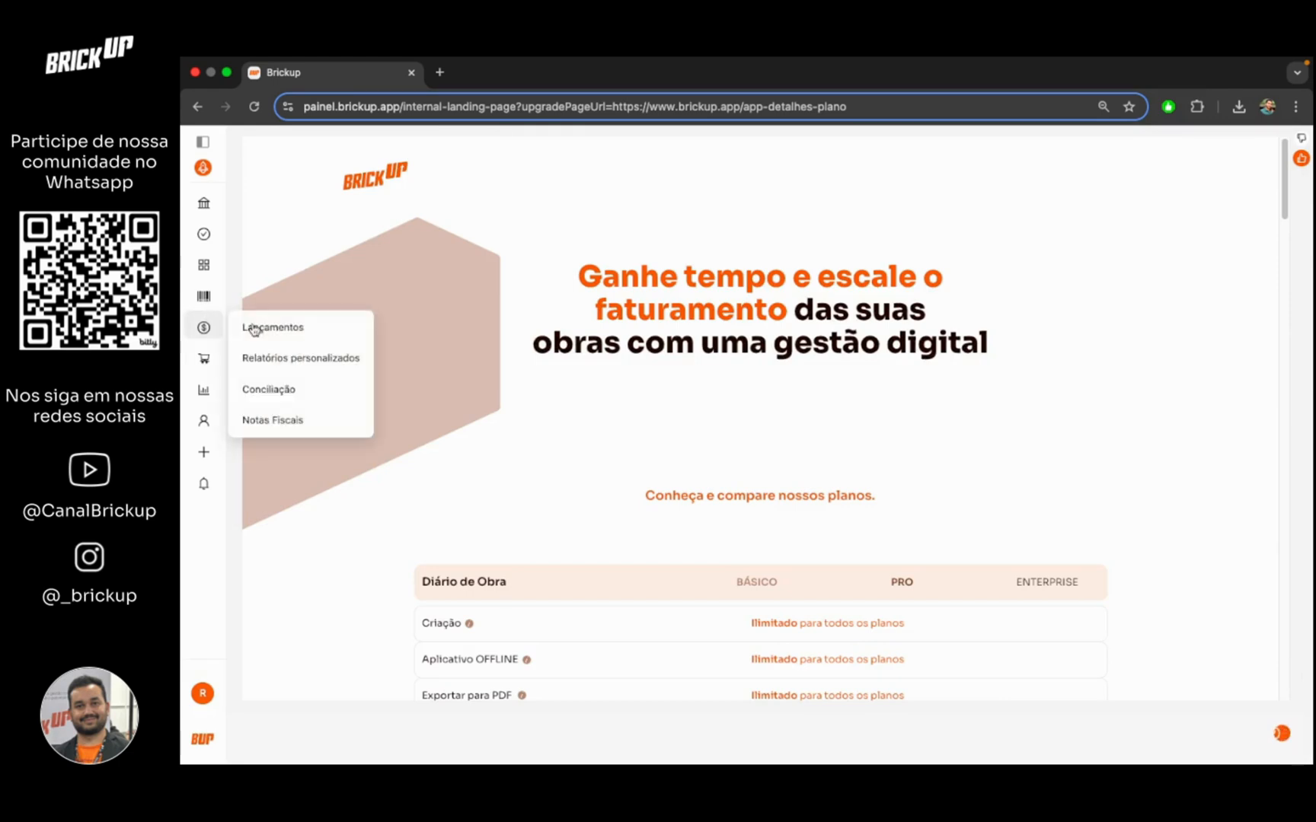
click(265, 420)
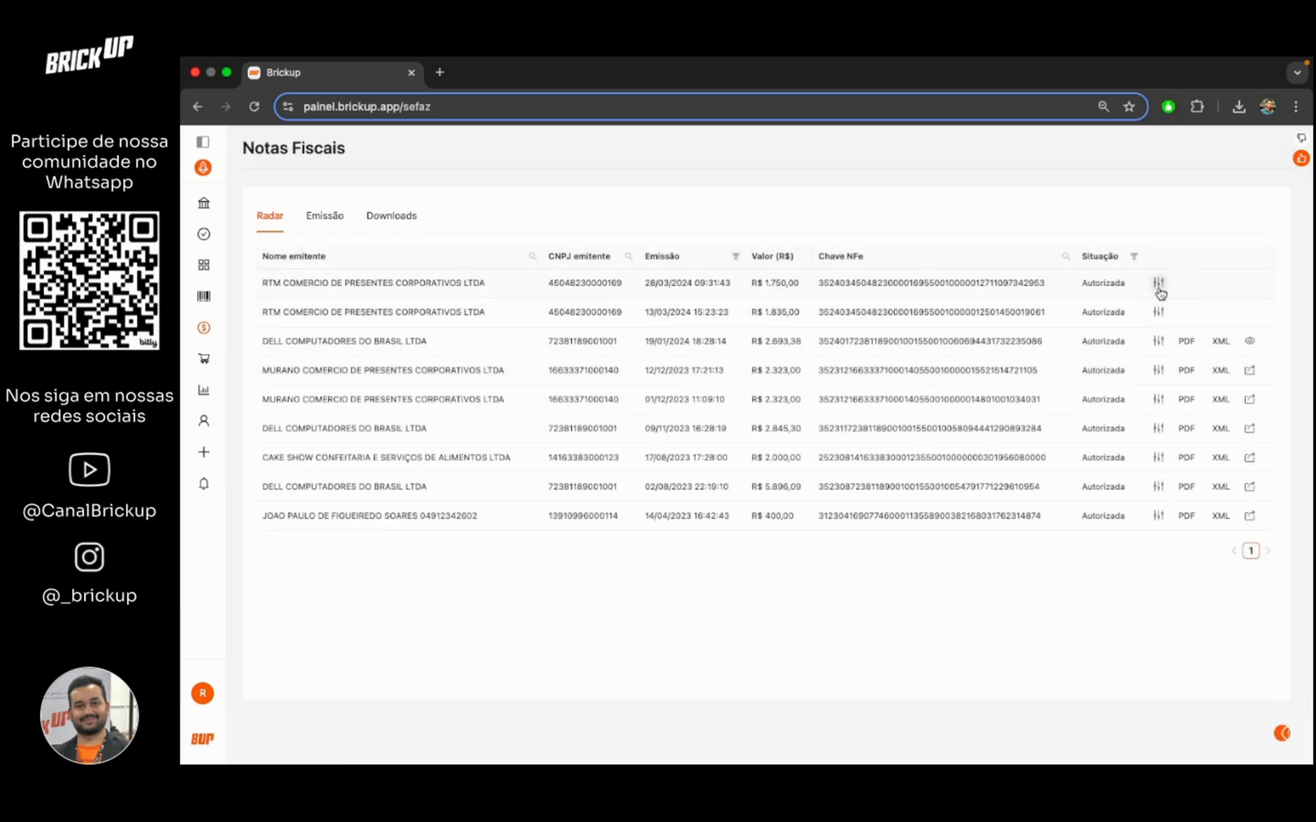
click(1158, 284)
click(1126, 357)
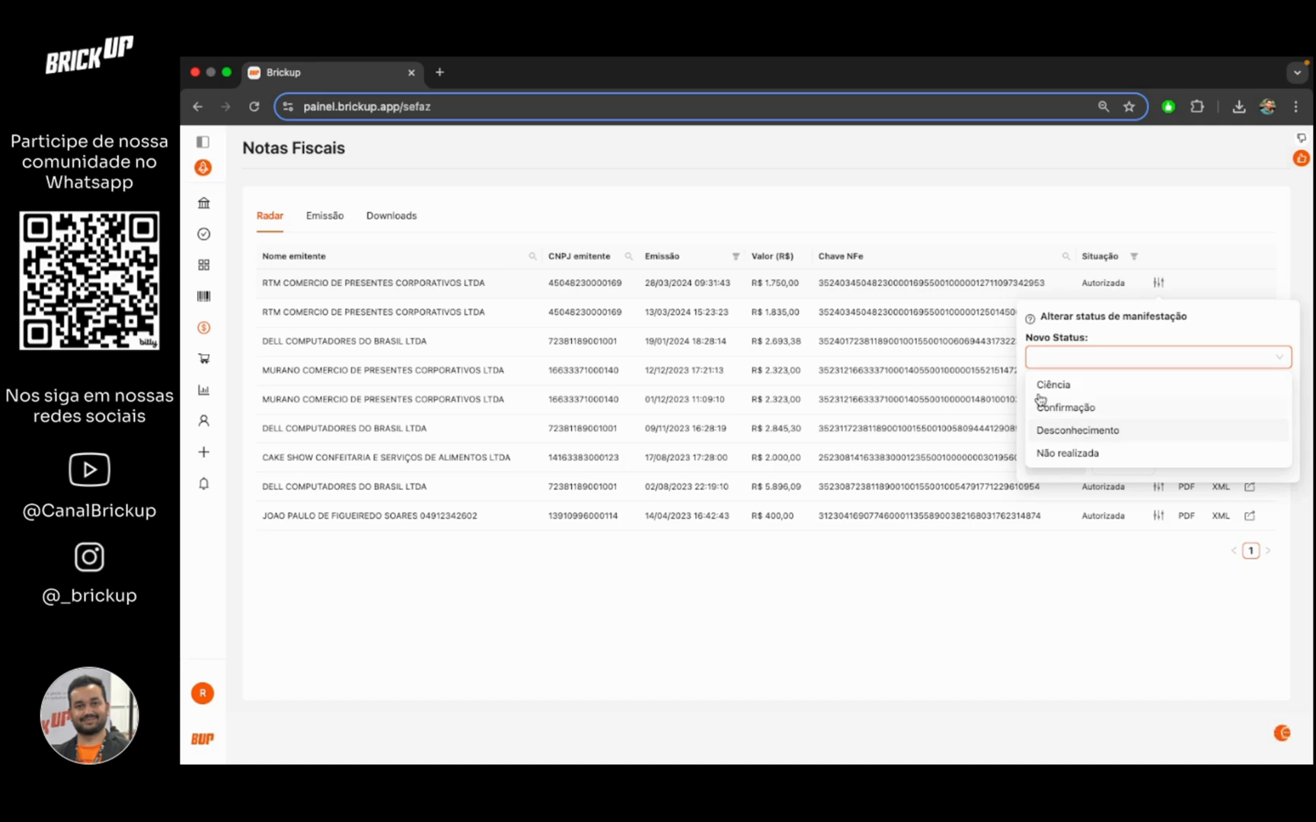
click(942, 222)
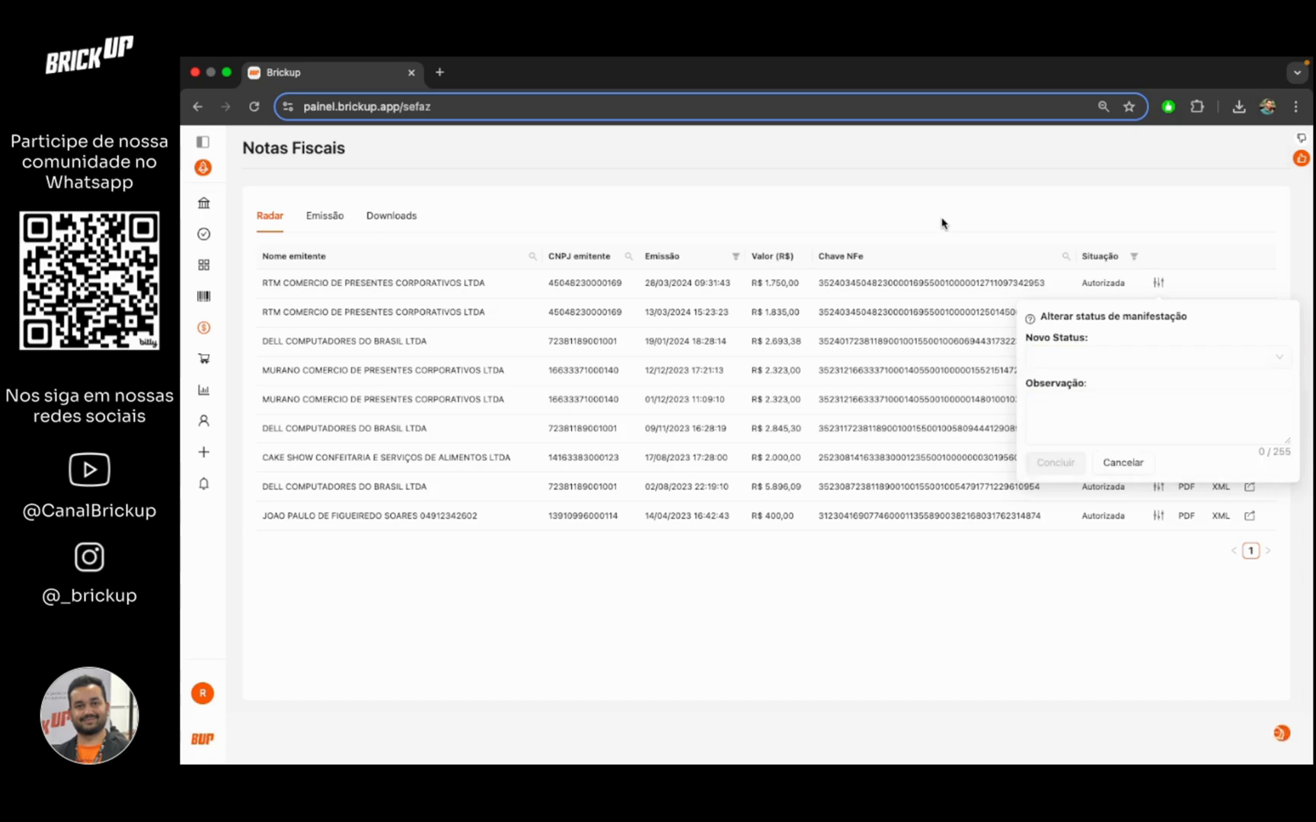
click(1124, 464)
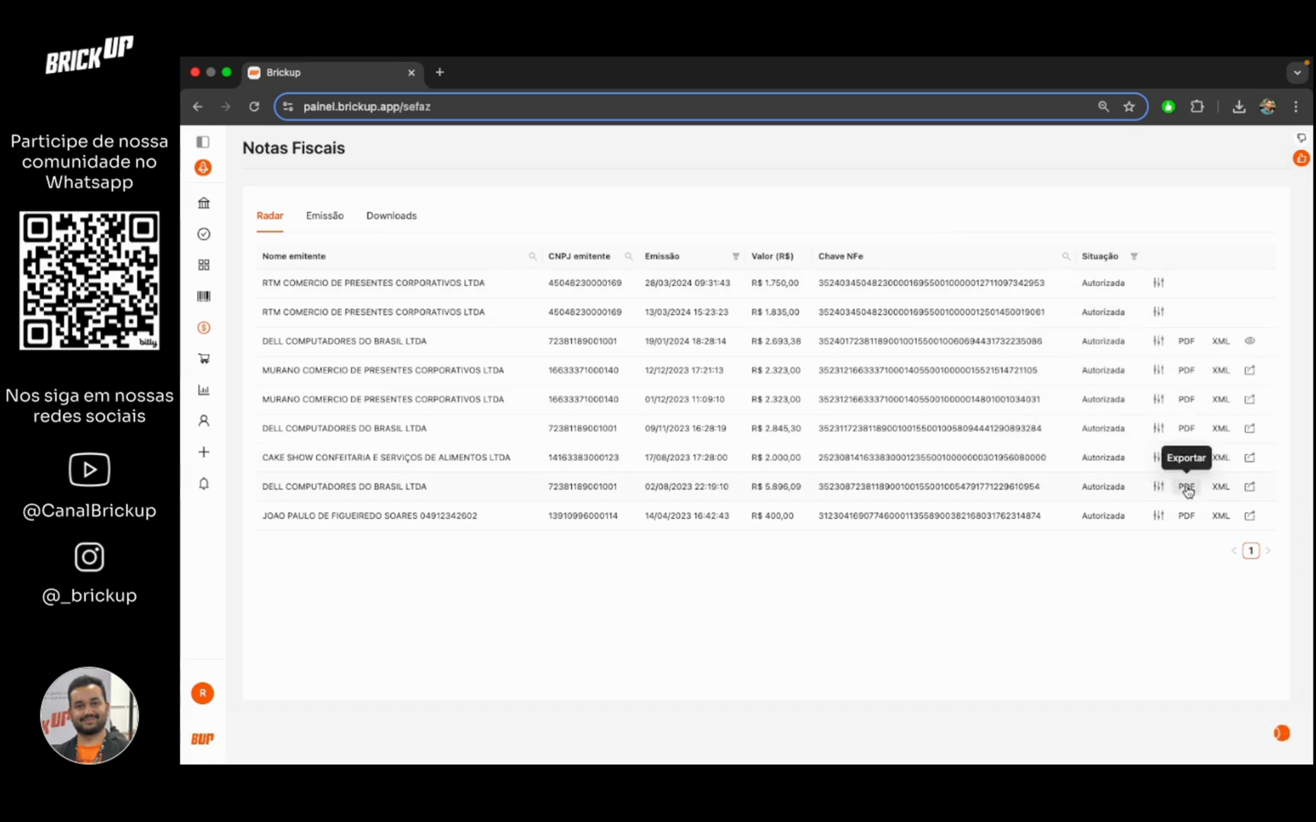
click(1251, 489)
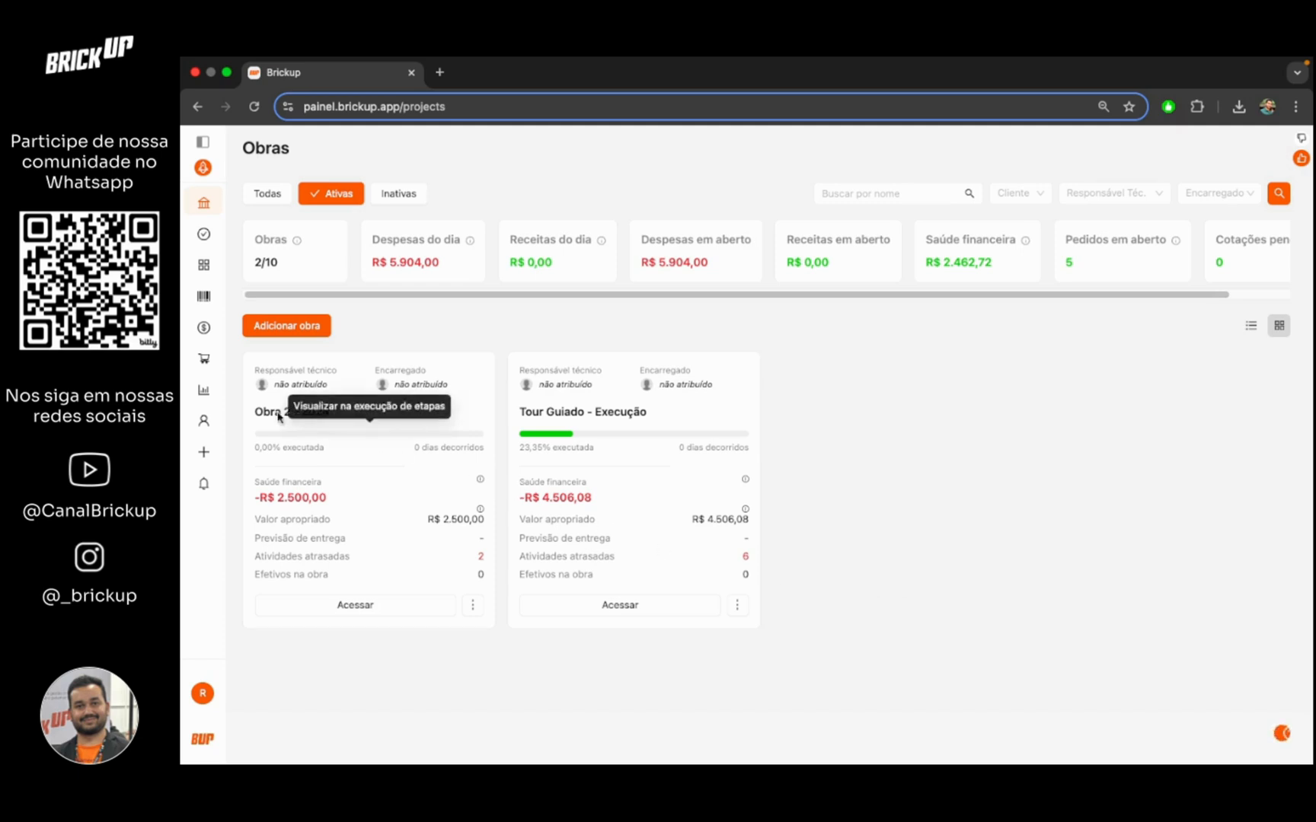
Step: Open the Indicadores dashboard and add the Balanço de Contas widget
mouse_move(221, 401)
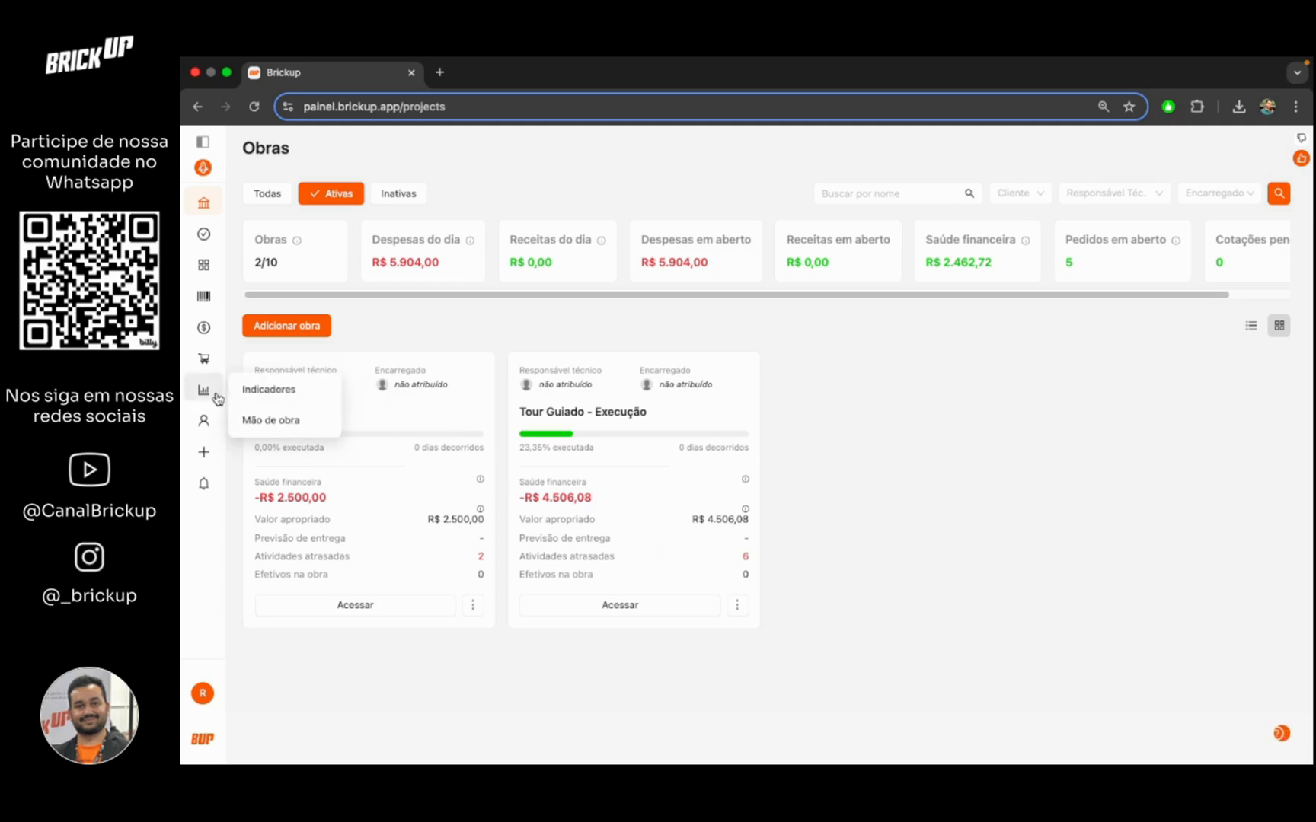
click(261, 395)
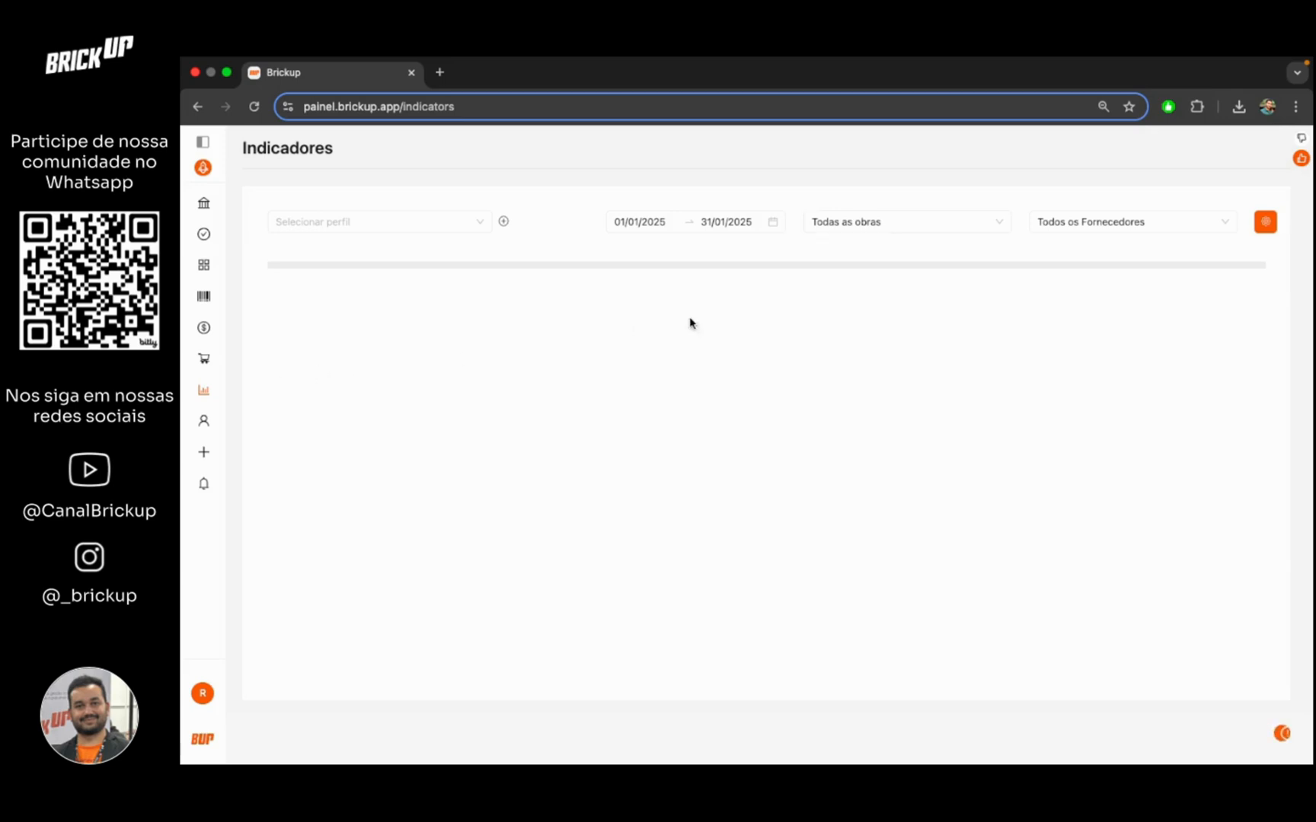
click(1267, 232)
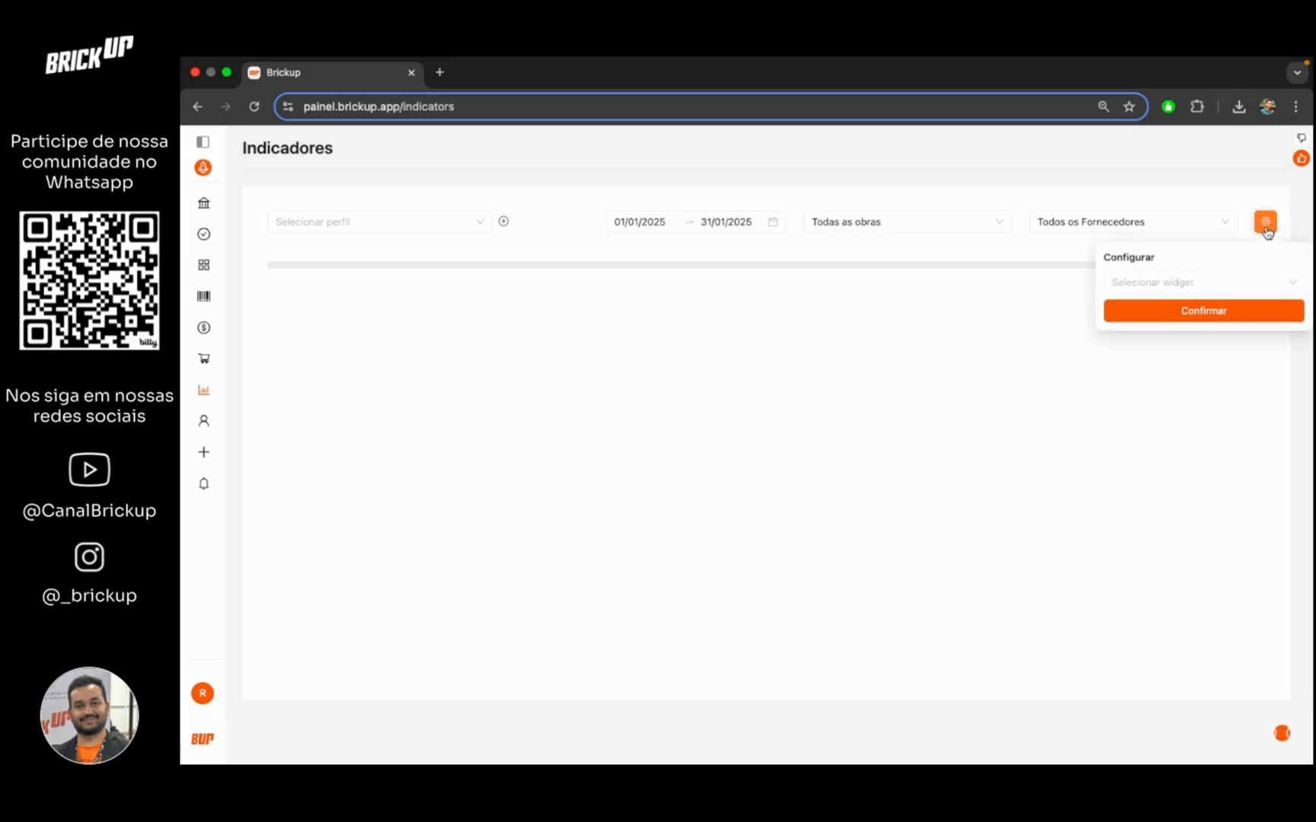
click(1249, 283)
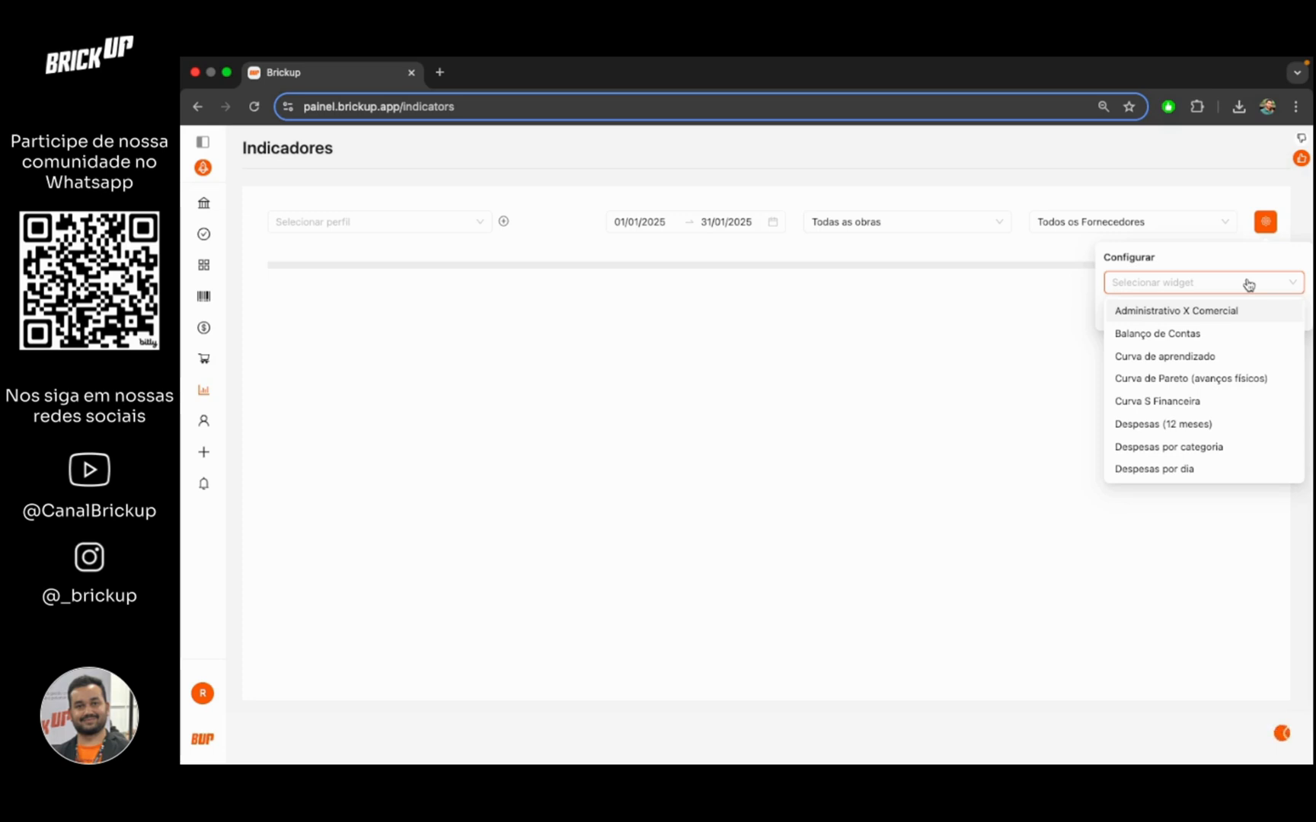
click(1207, 335)
click(1207, 311)
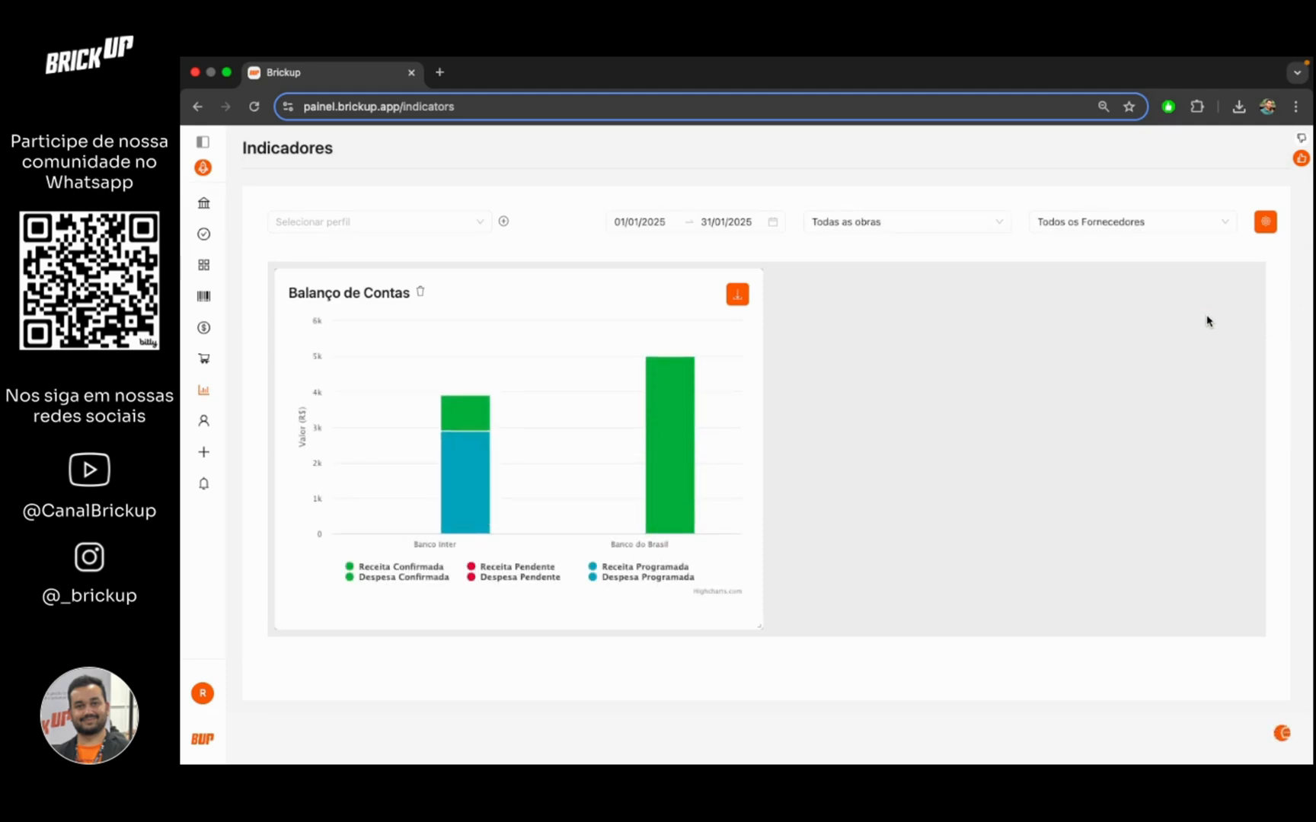
Step: Add the Curva S Financeira widget and filter the indicators by the project Tour Guiado - Execução
click(1257, 221)
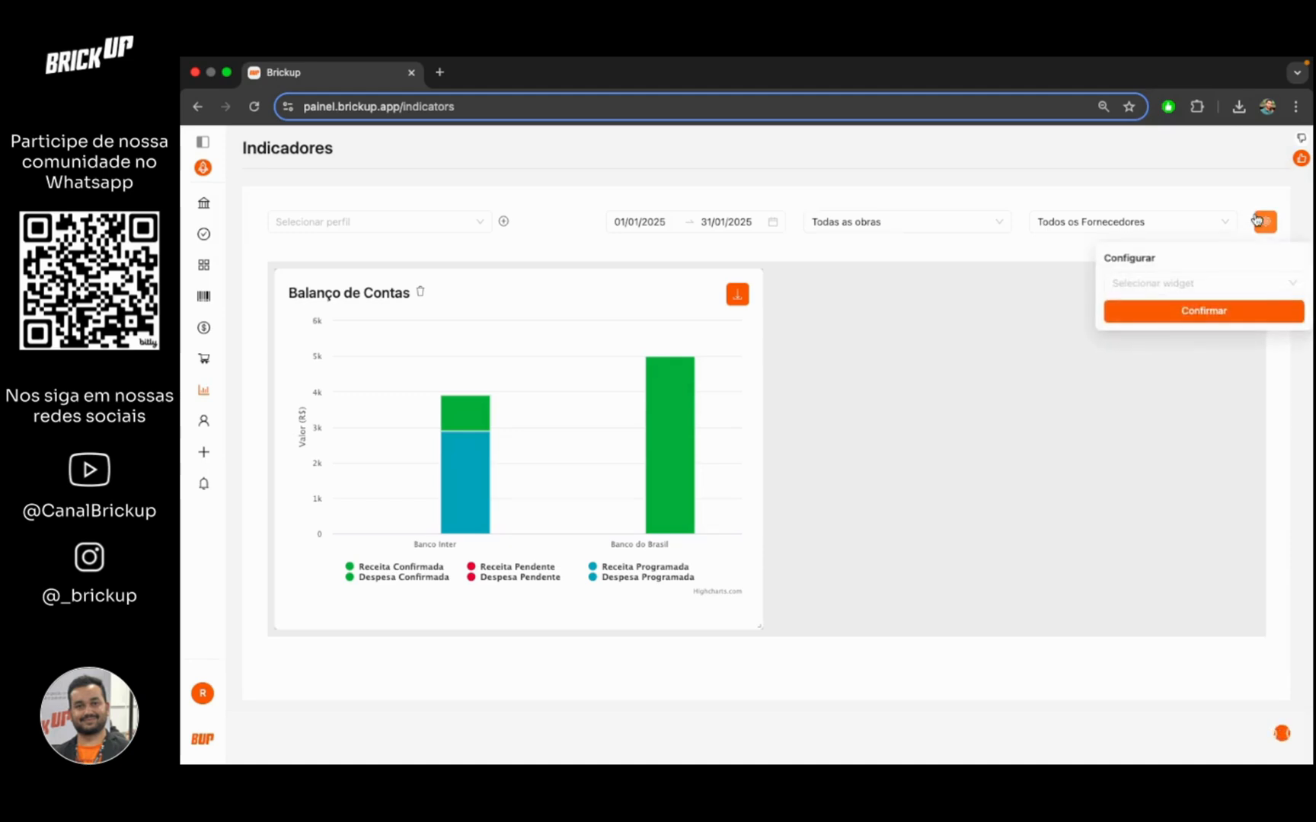
click(1210, 285)
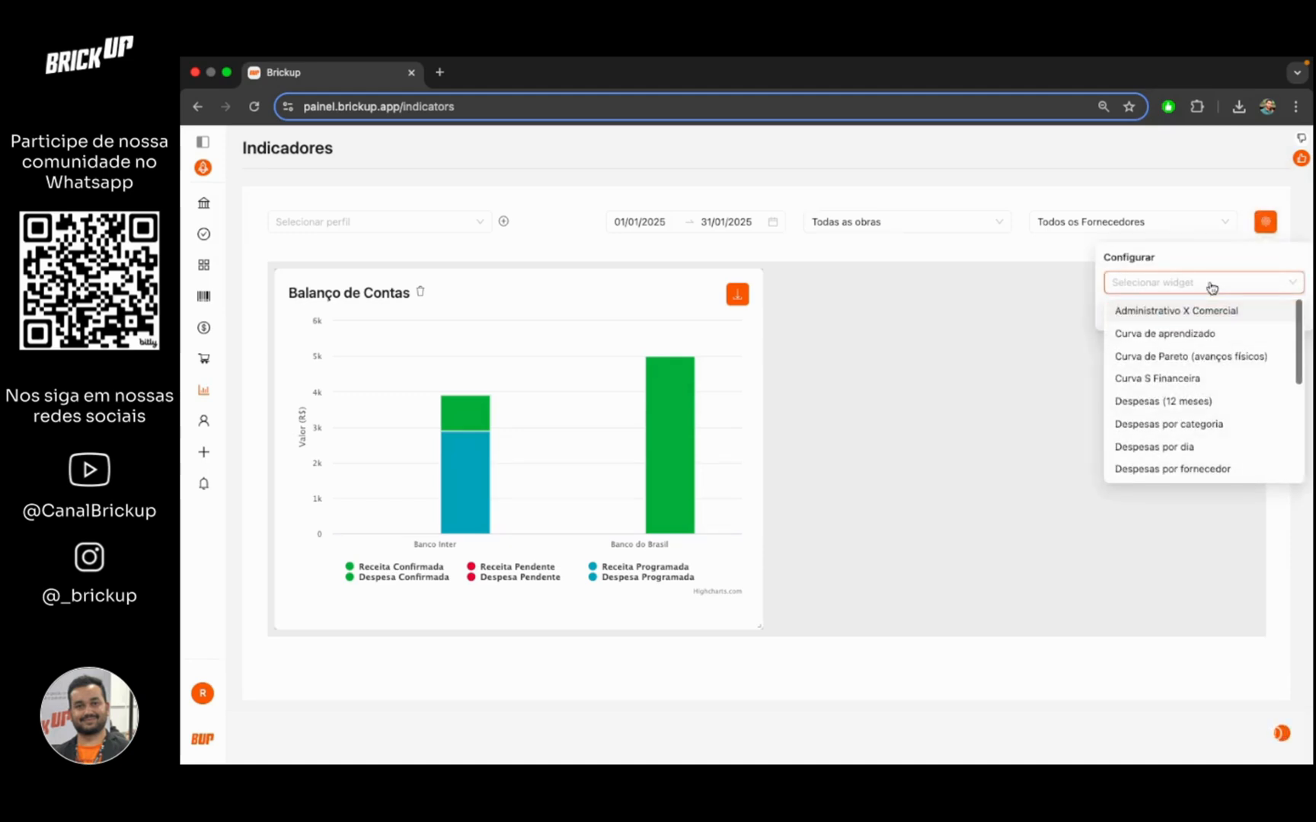
click(1184, 378)
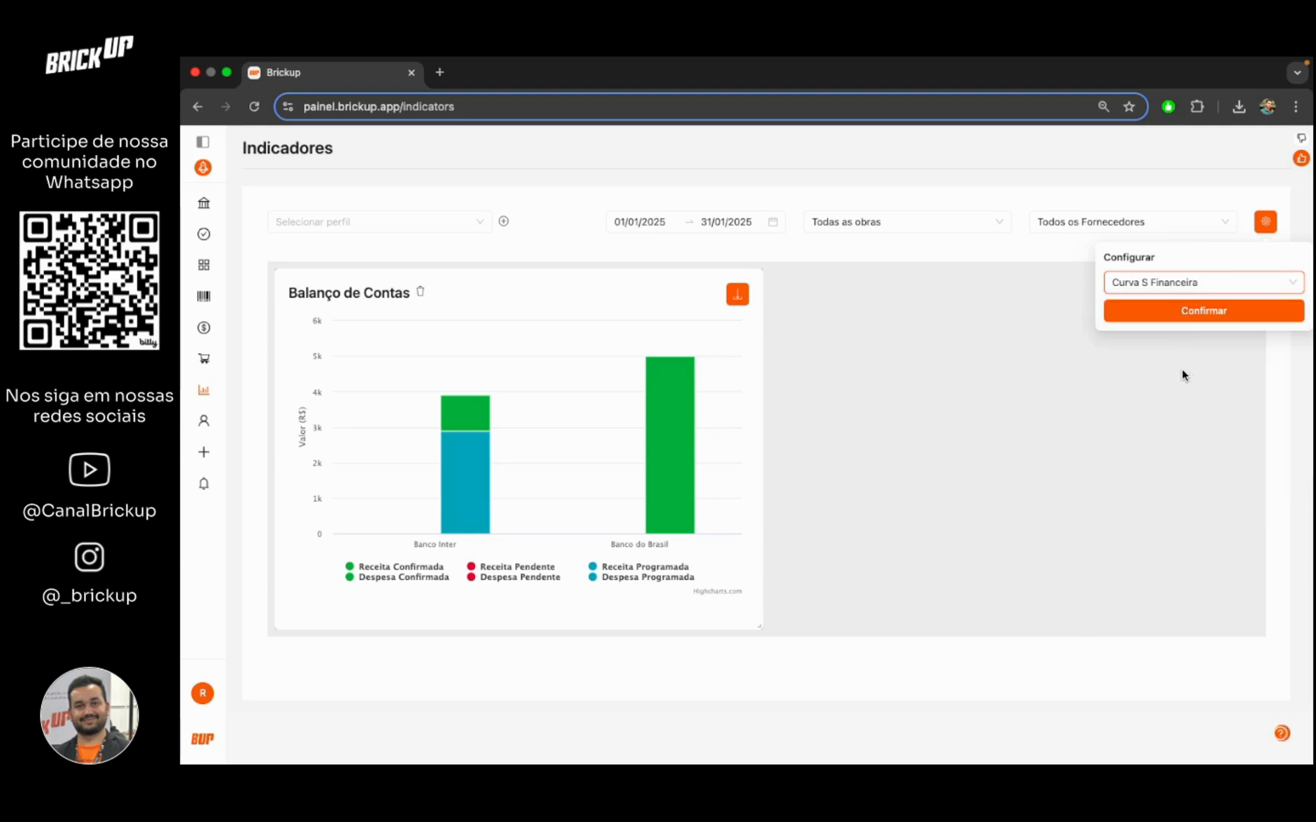
click(1180, 318)
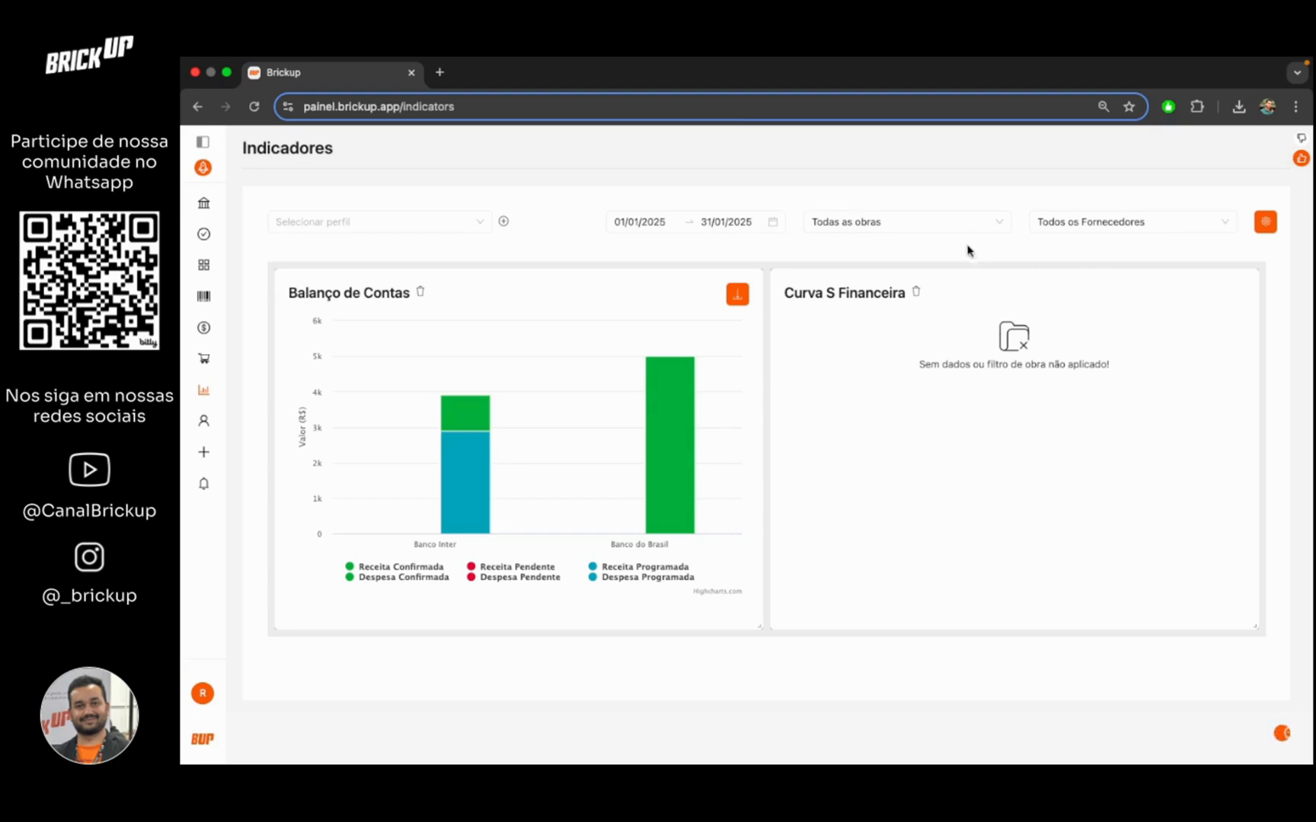
click(951, 232)
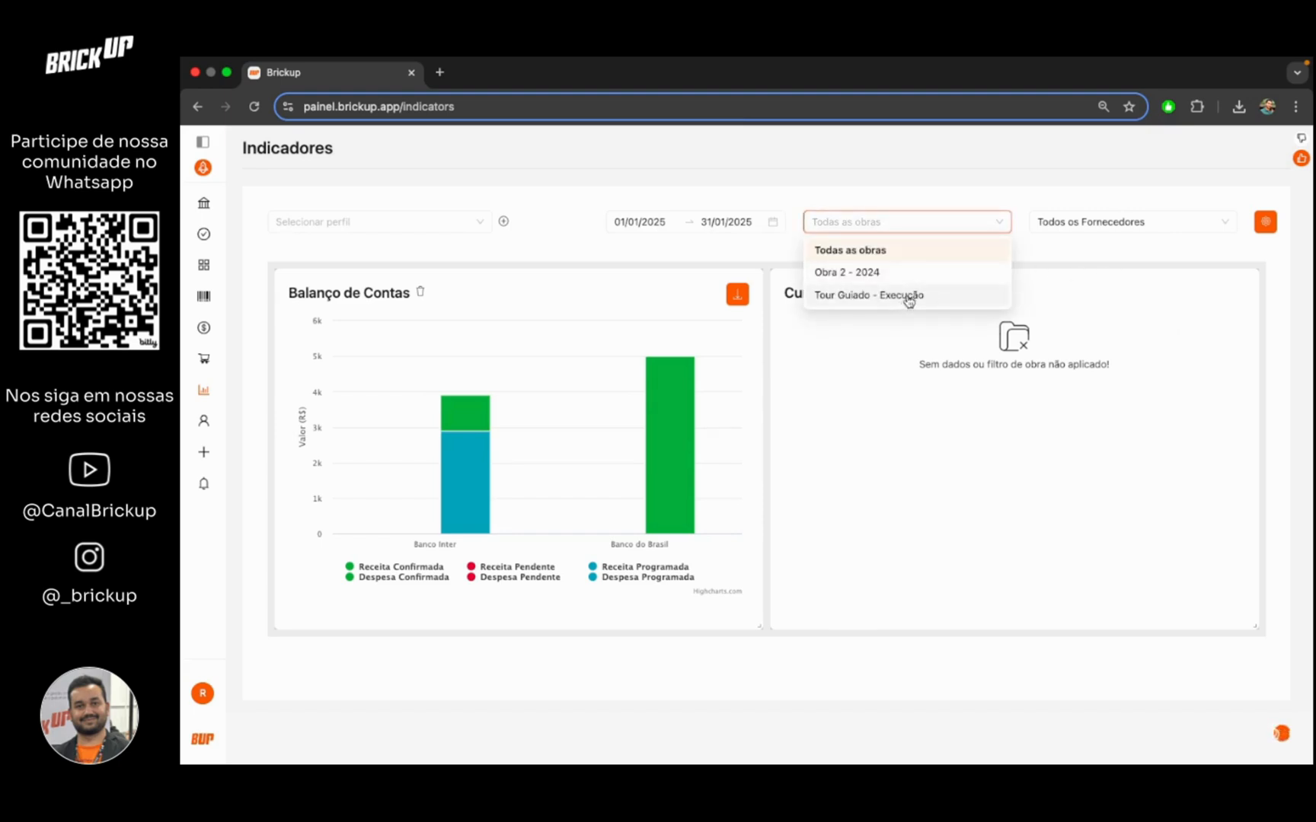
click(896, 293)
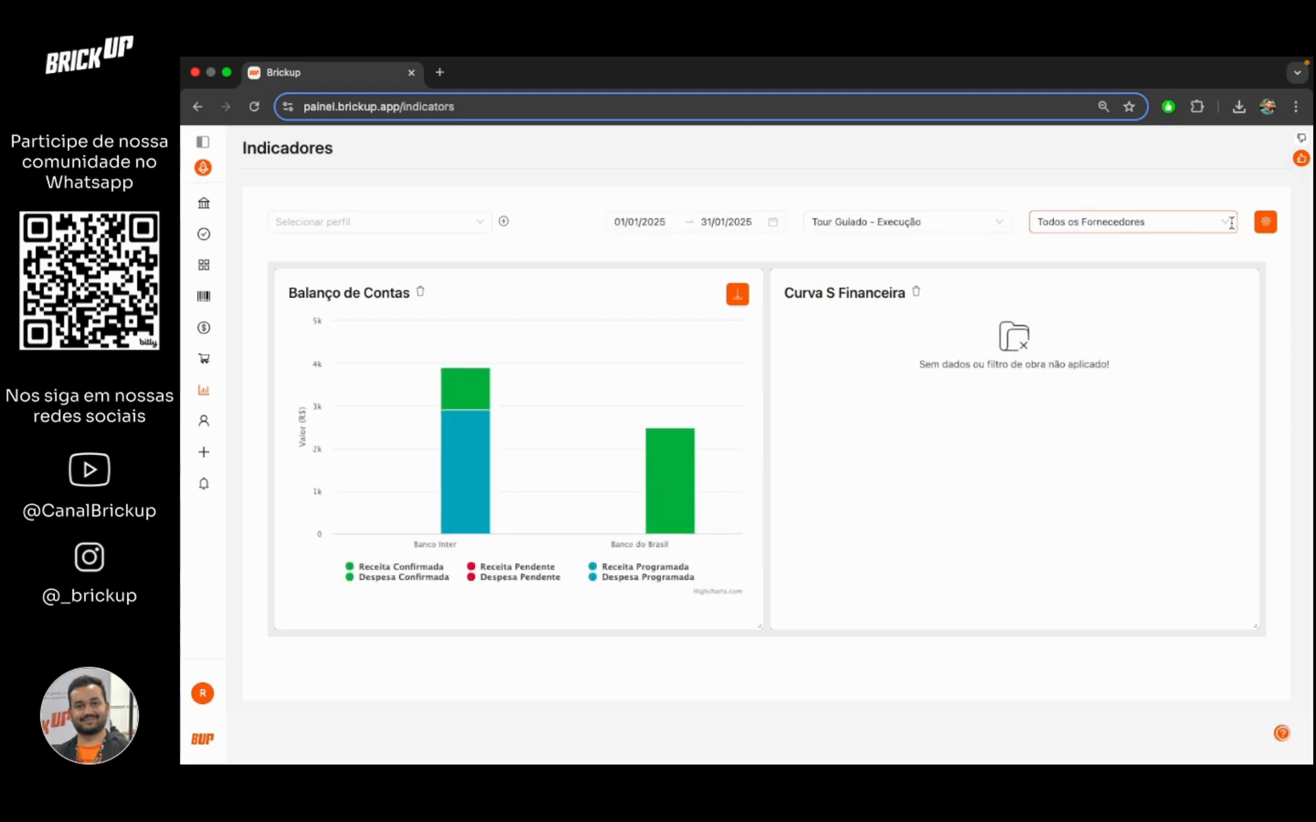
Step: Add the Despesas por fornecedor widget to the indicators dashboard and check its chart
click(1263, 224)
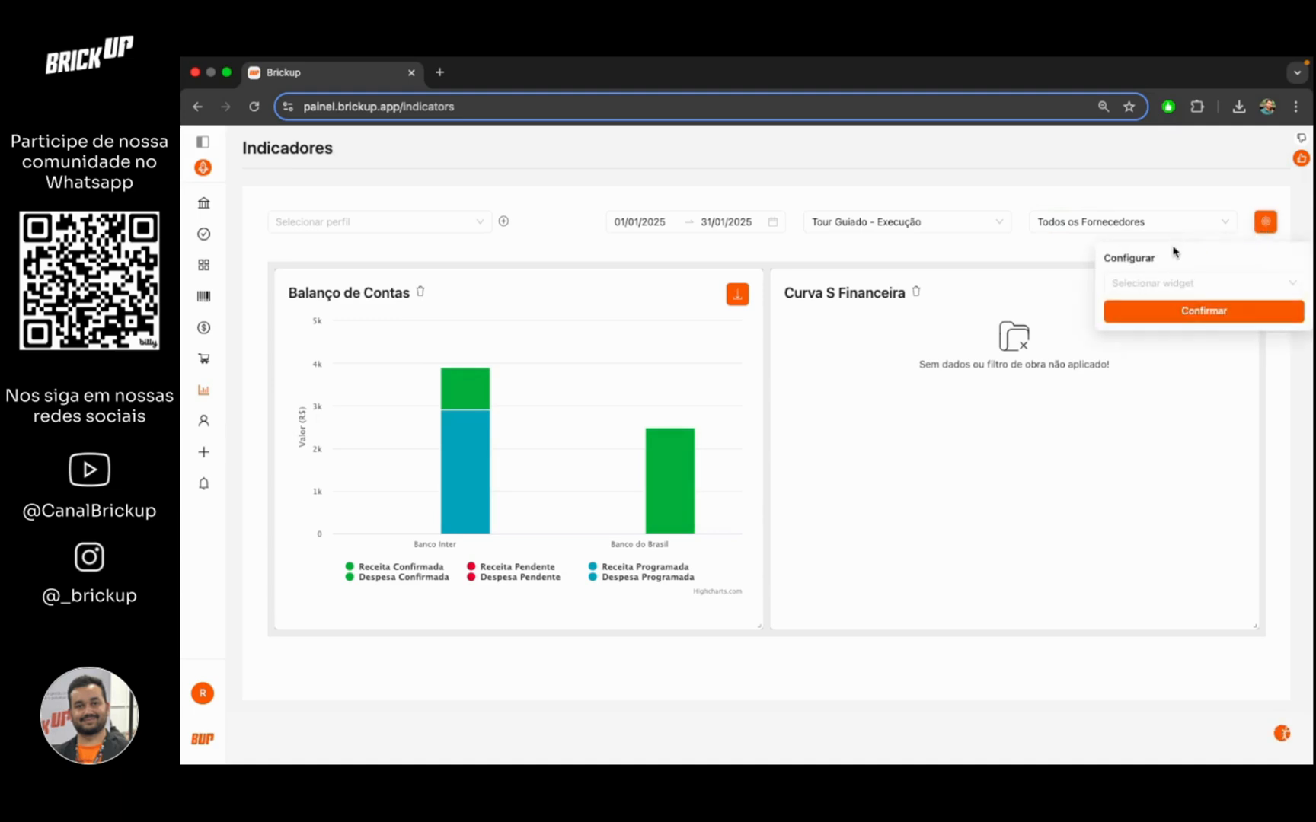
click(1149, 284)
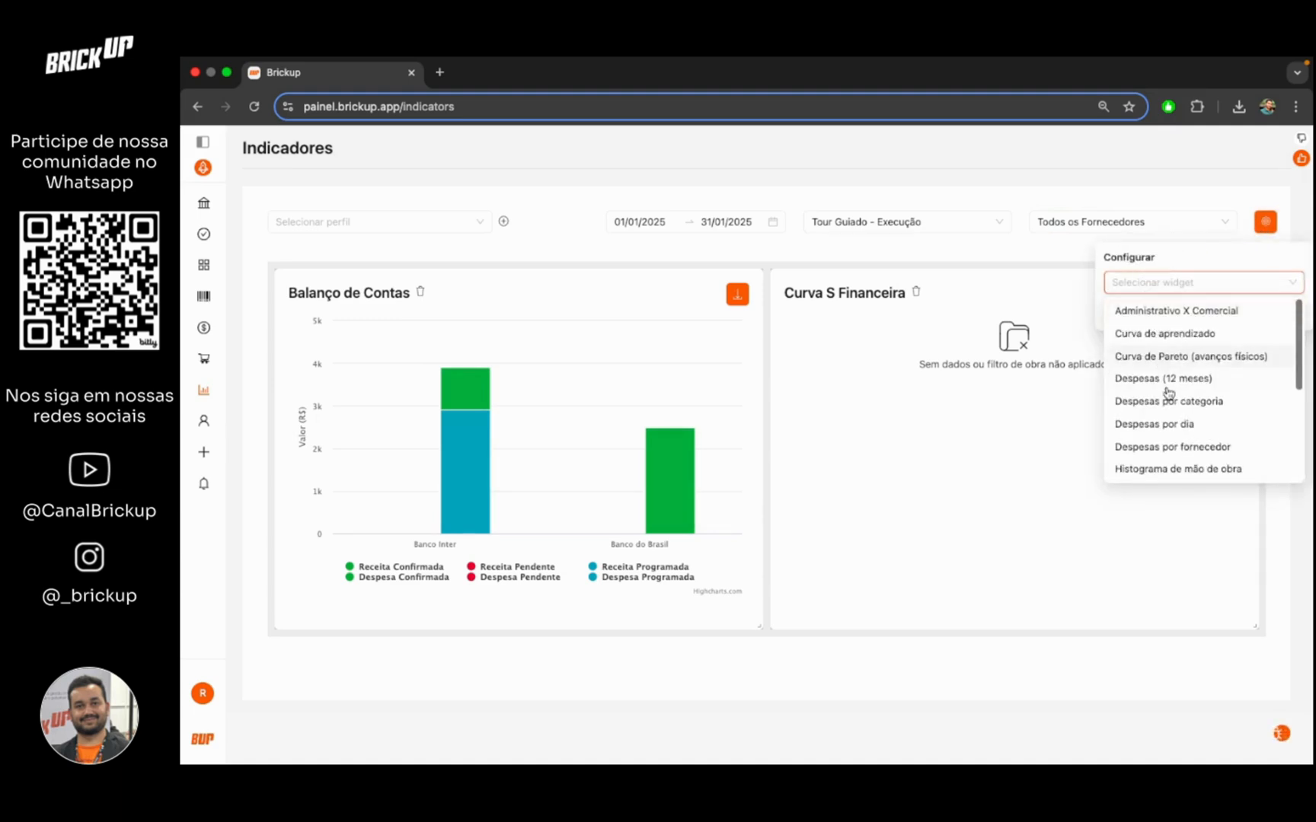
click(1173, 449)
click(1170, 321)
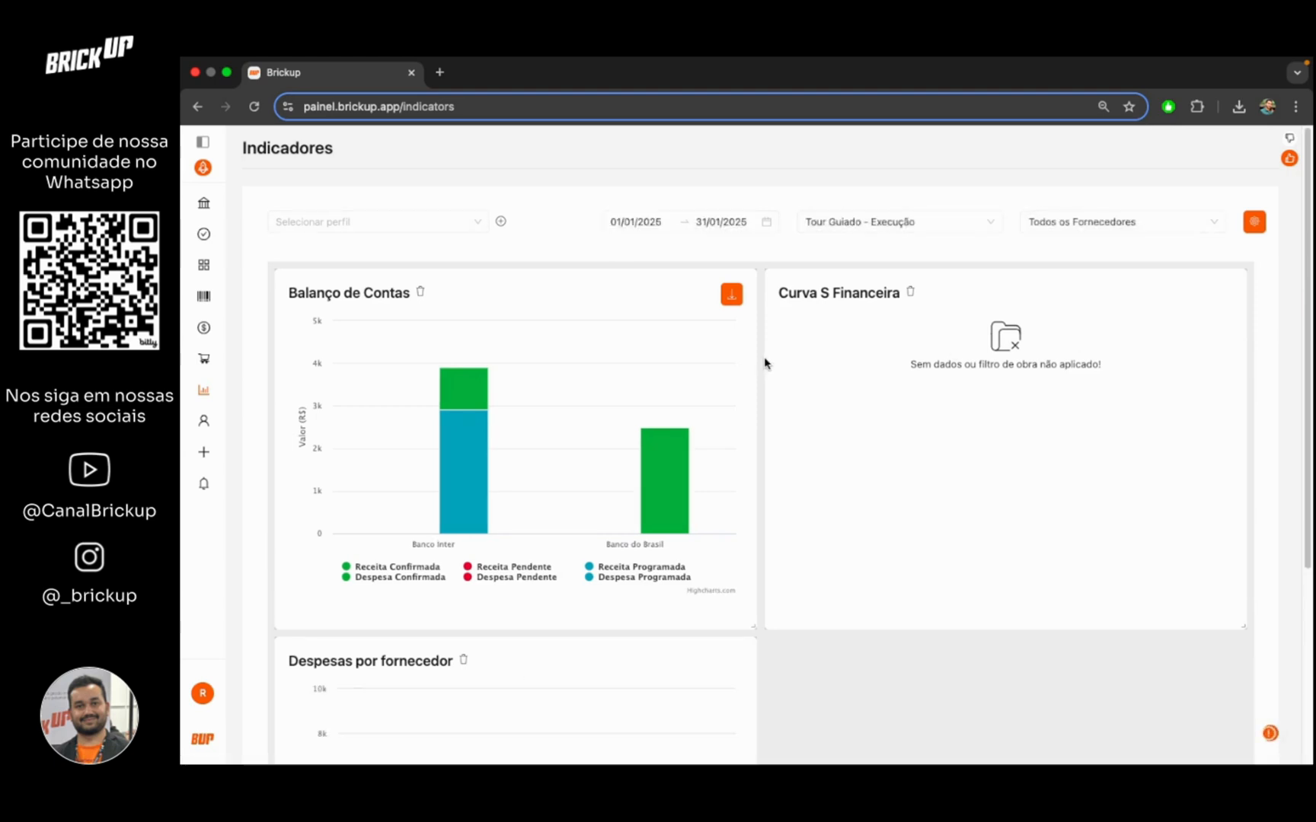
scroll(765, 362, down, 5)
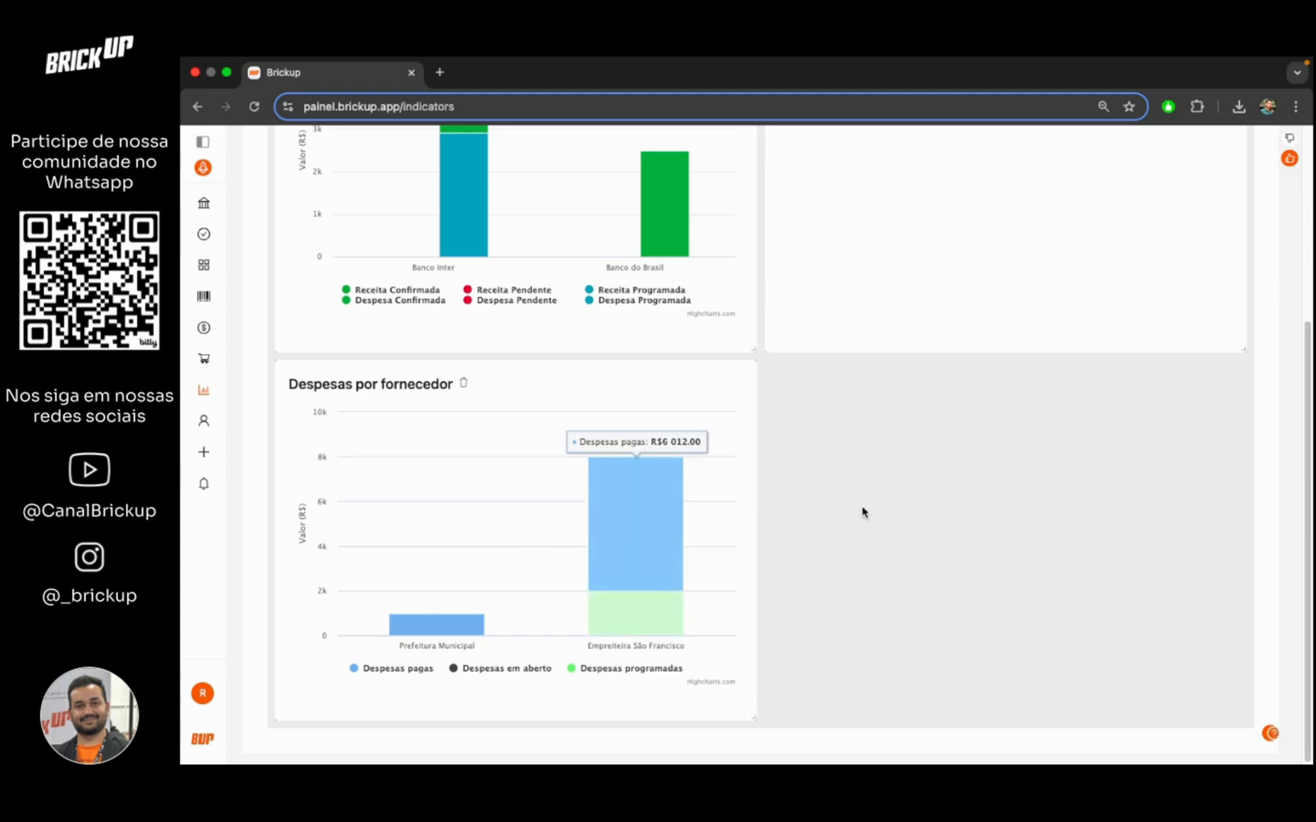
scroll(1104, 380, up, 5)
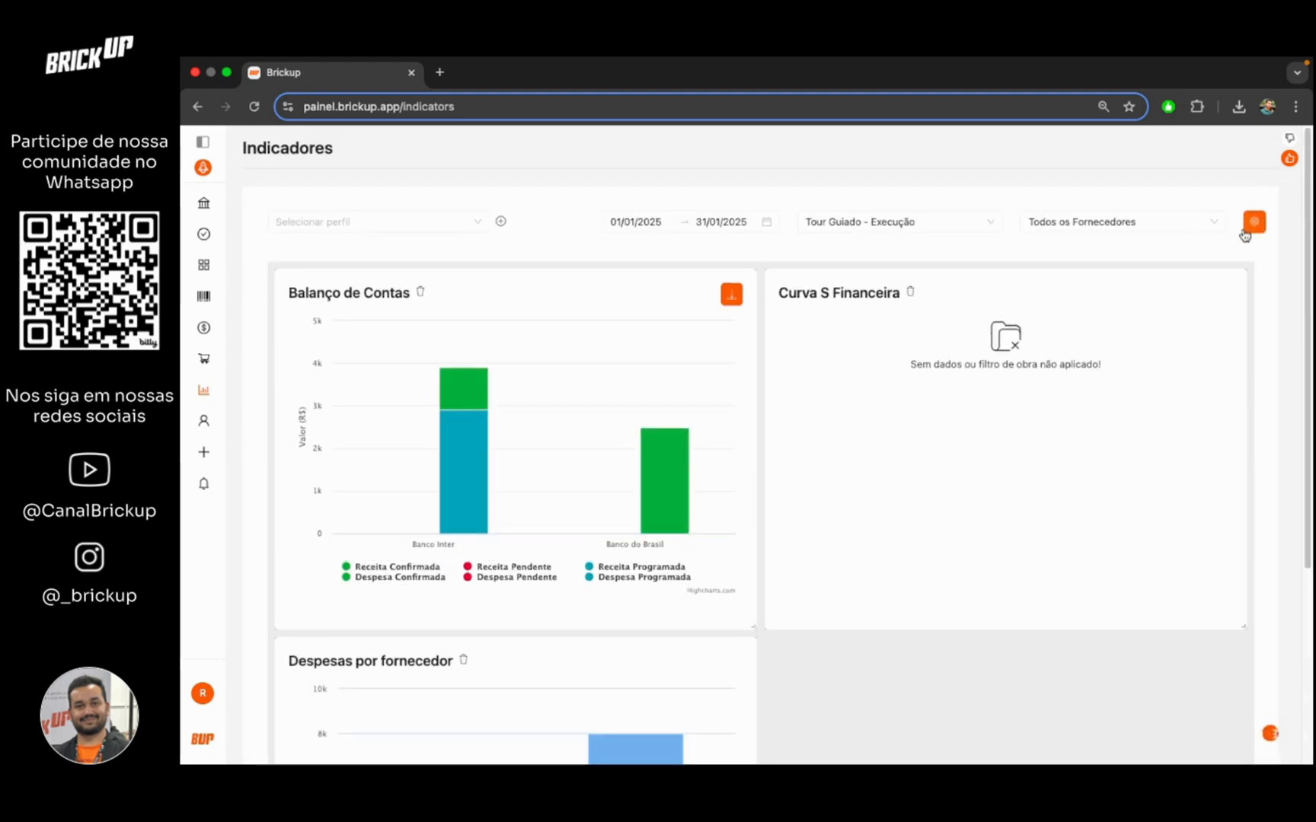
Step: Add the Despesas por dia widget to the indicators dashboard
click(1249, 222)
click(1207, 282)
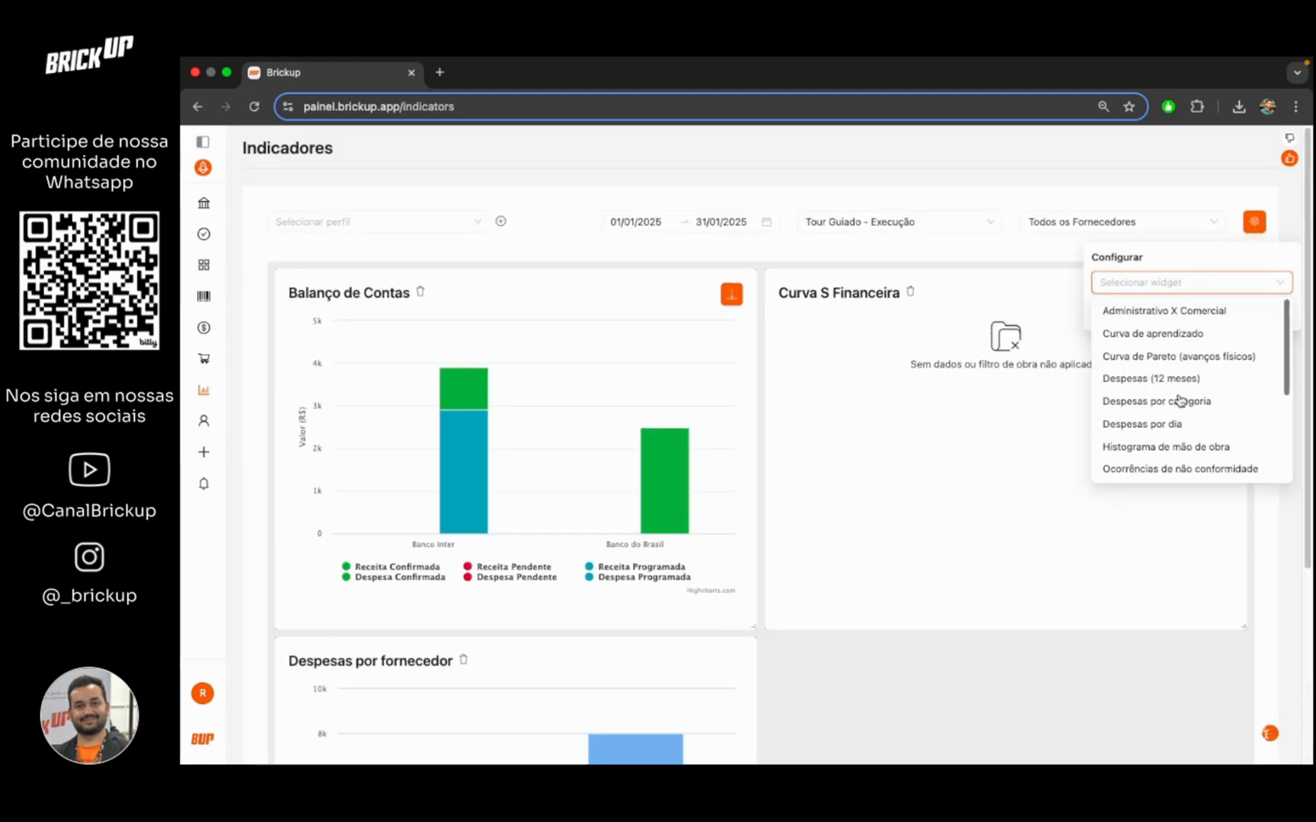
click(1171, 424)
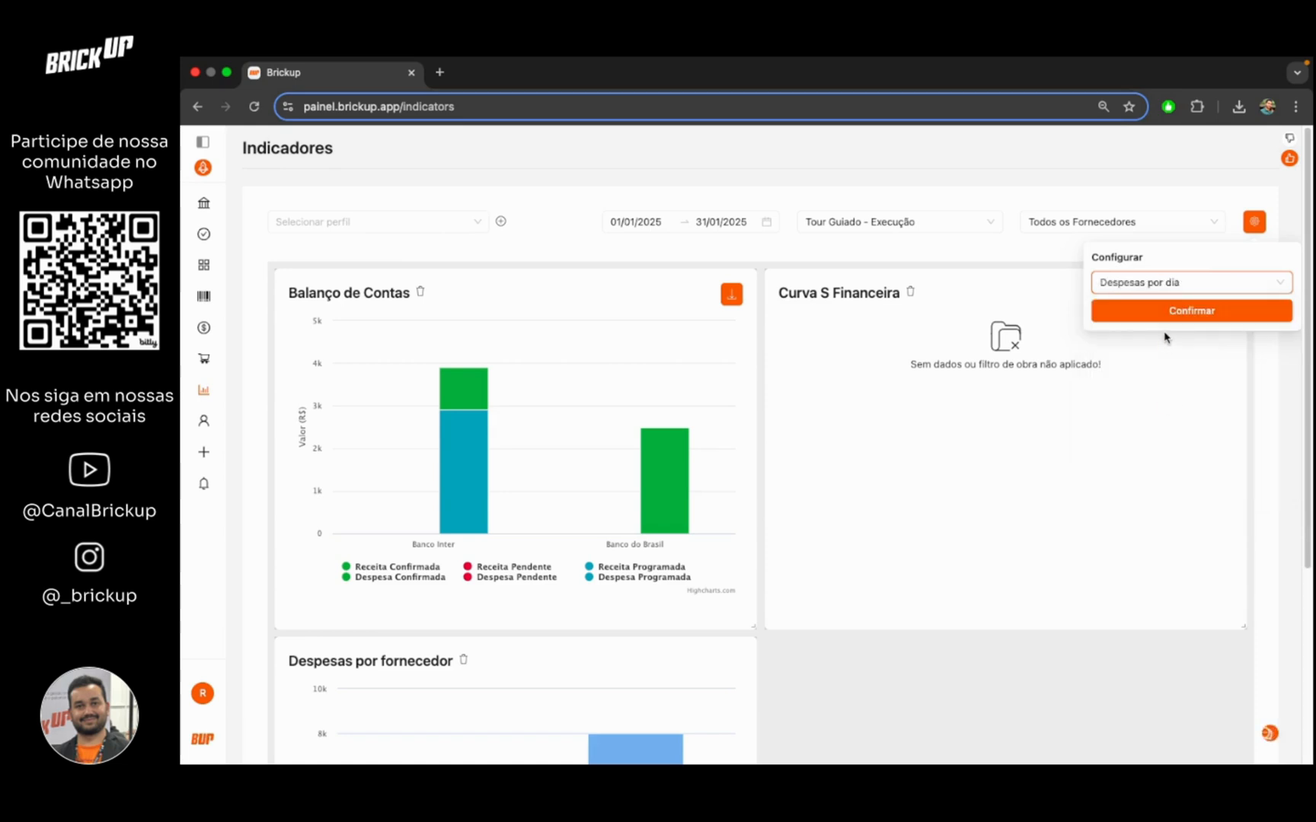
click(1169, 312)
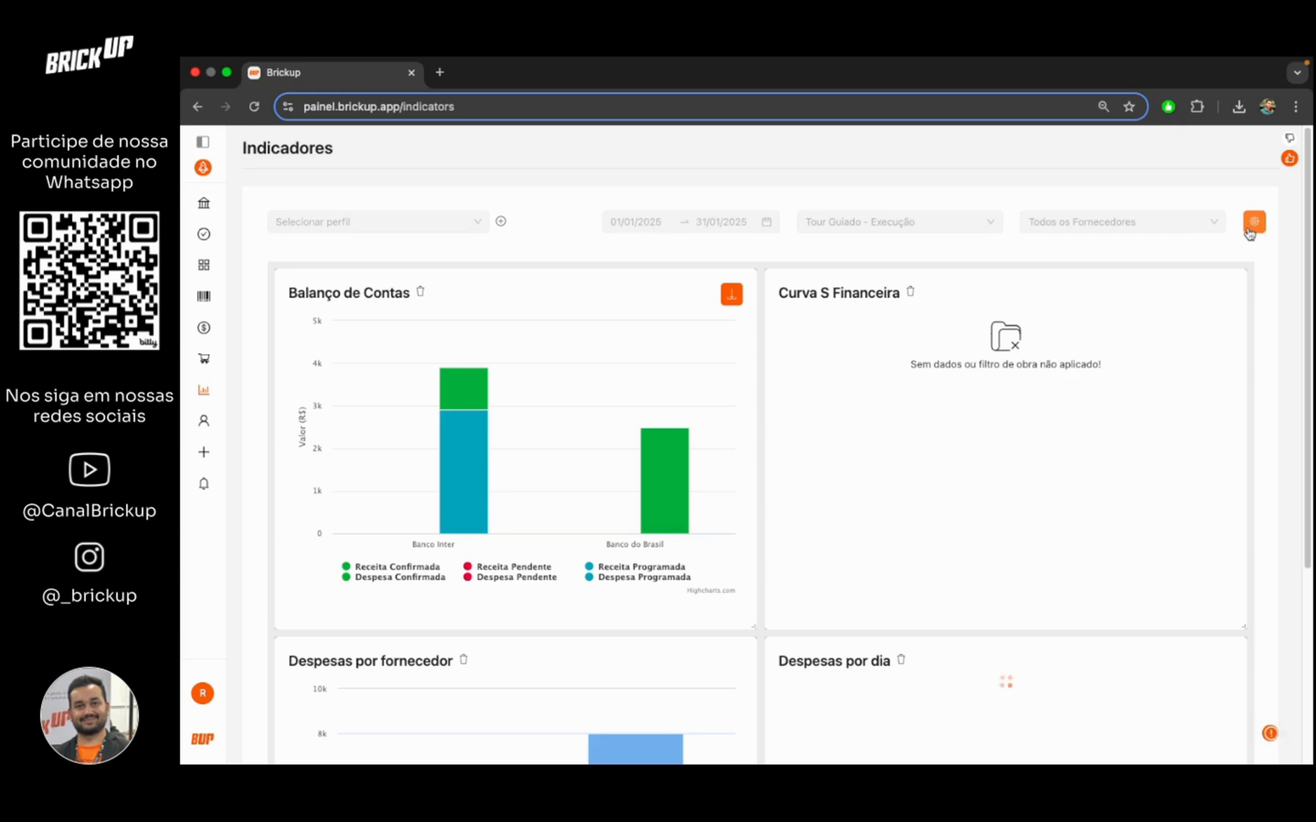
Step: Add the Despesas por categoria widget to the indicators dashboard
click(1249, 230)
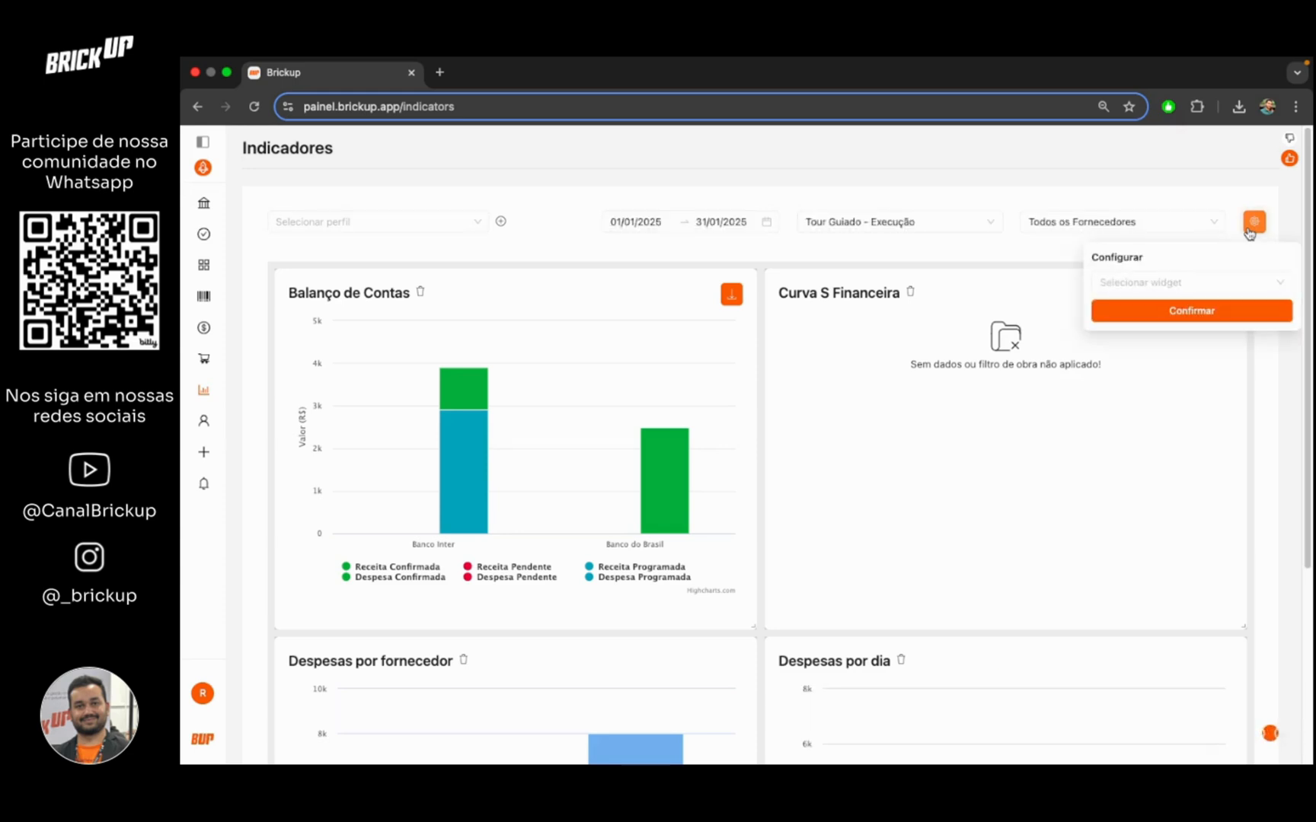
click(1188, 280)
click(1159, 403)
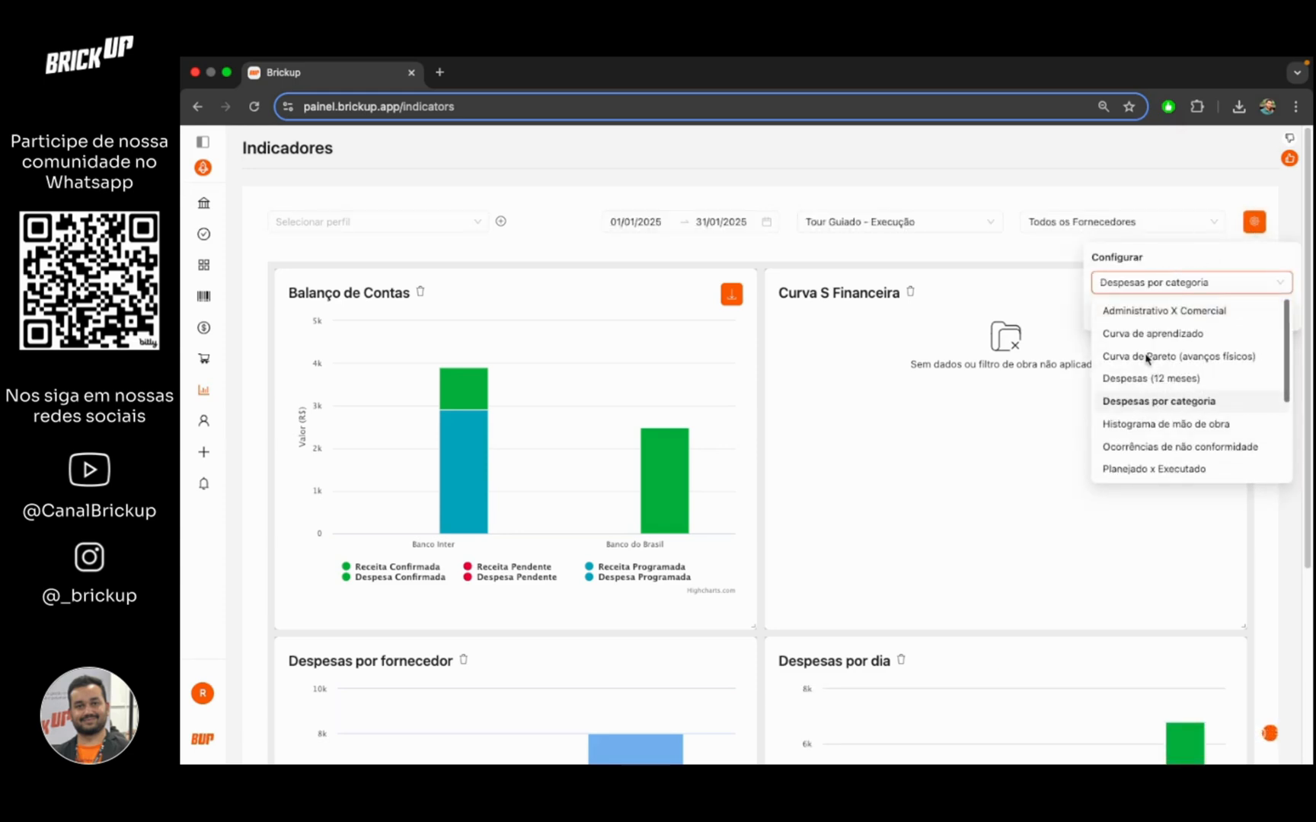
click(1140, 310)
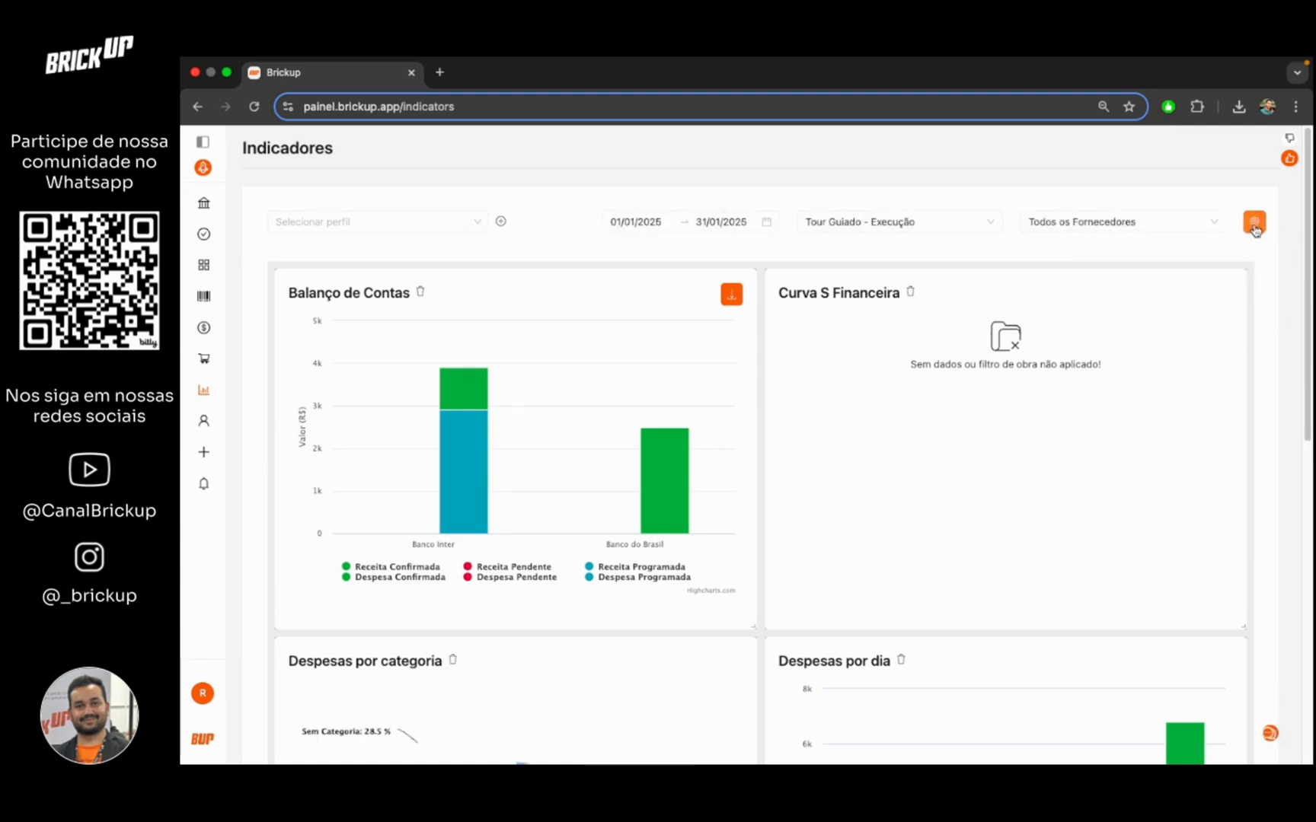
Step: Add the Saúde Financeira widget to the indicators dashboard and look over the values in the charts
click(1253, 224)
click(1166, 283)
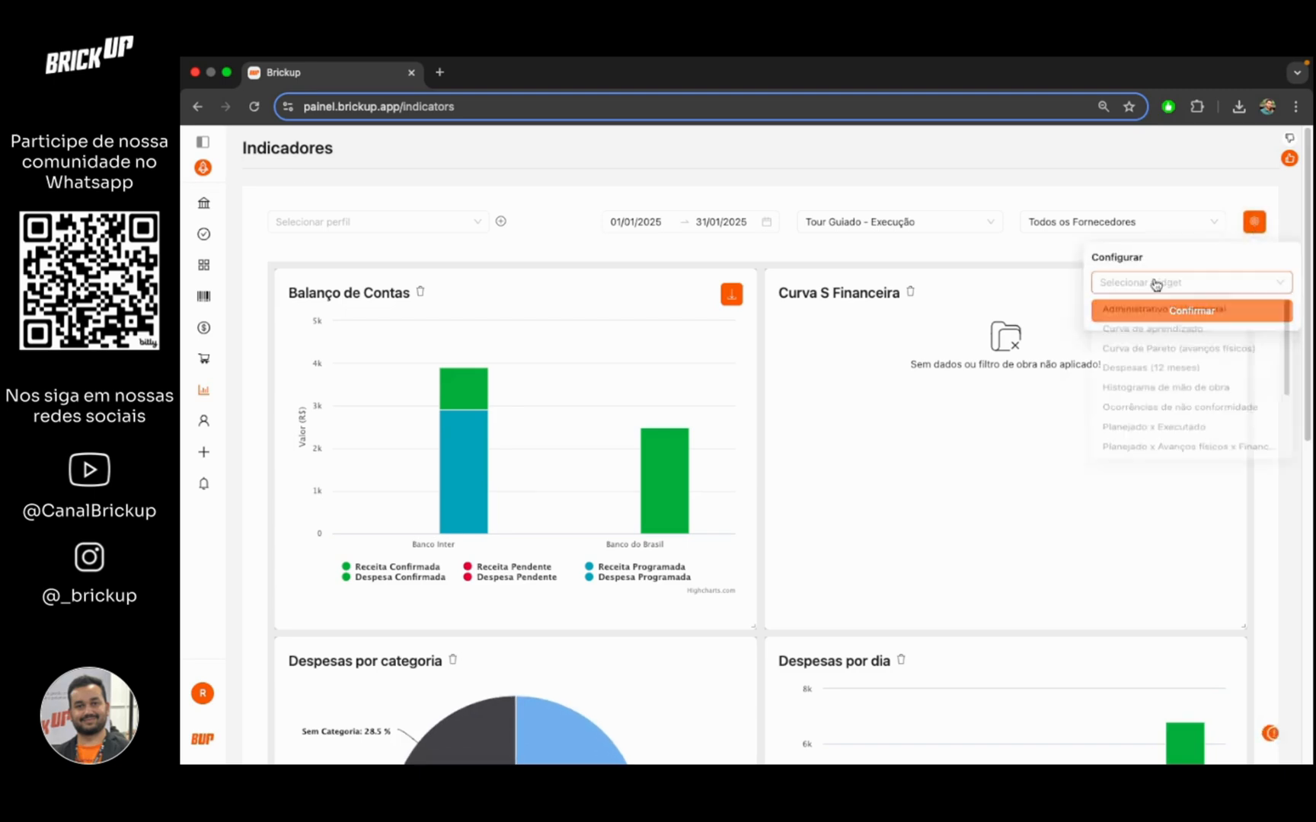
scroll(1161, 392, down, 2)
scroll(1158, 393, down, 3)
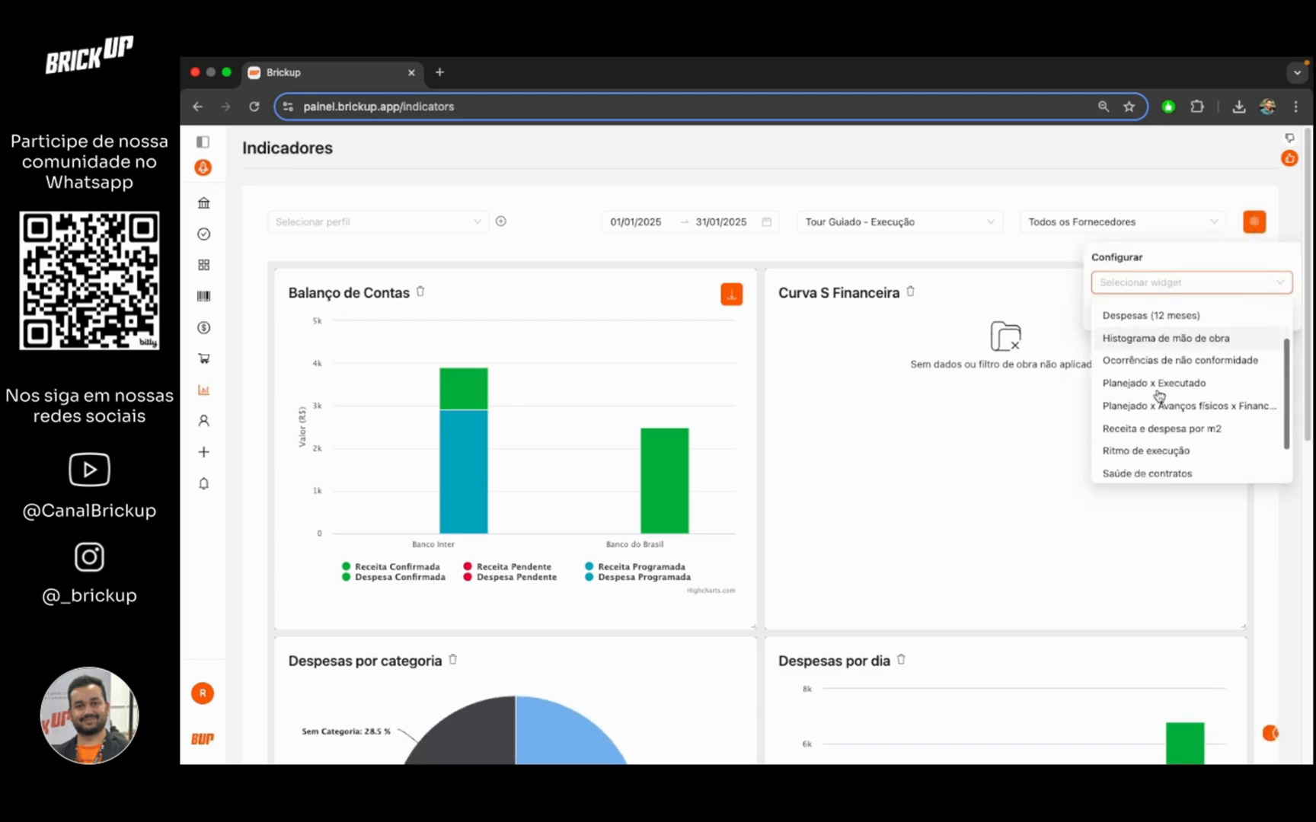
scroll(1158, 393, down, 2)
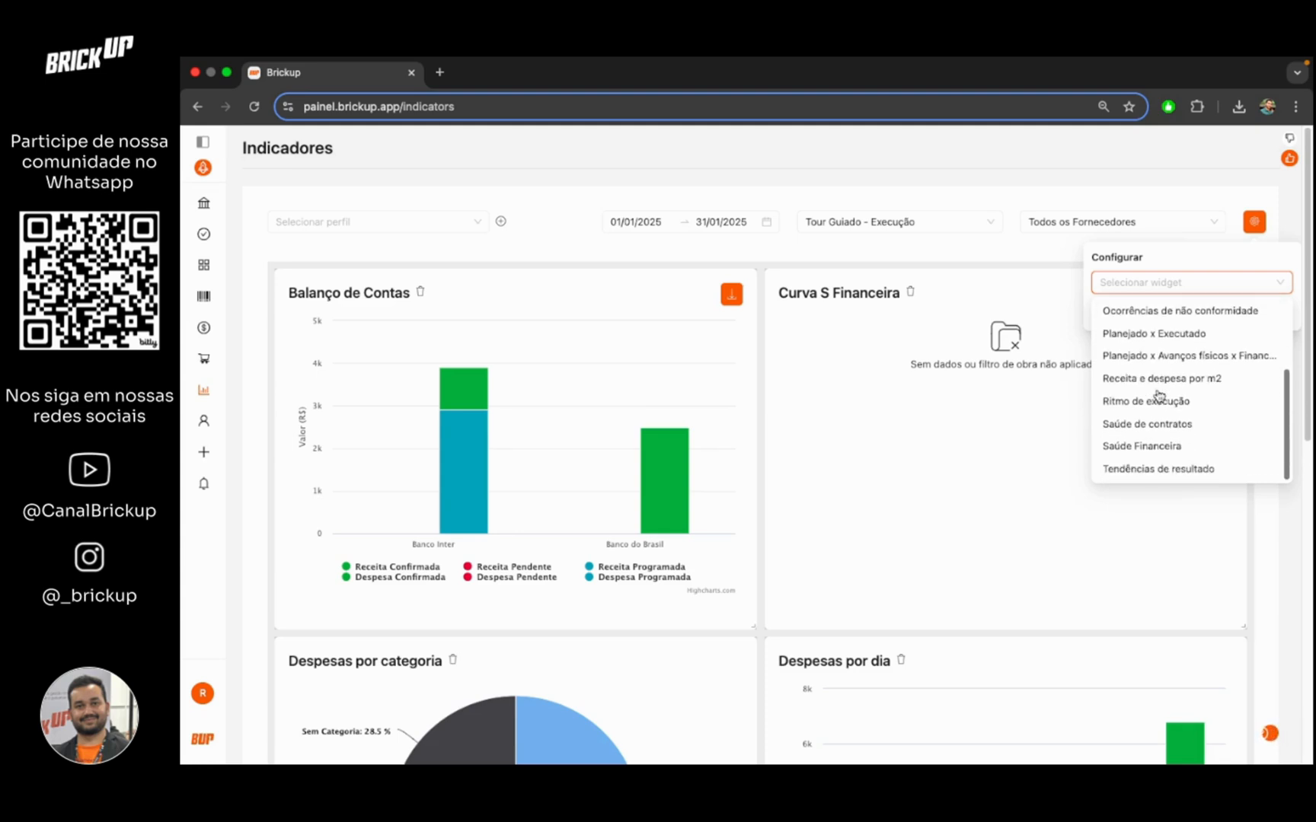
click(1155, 437)
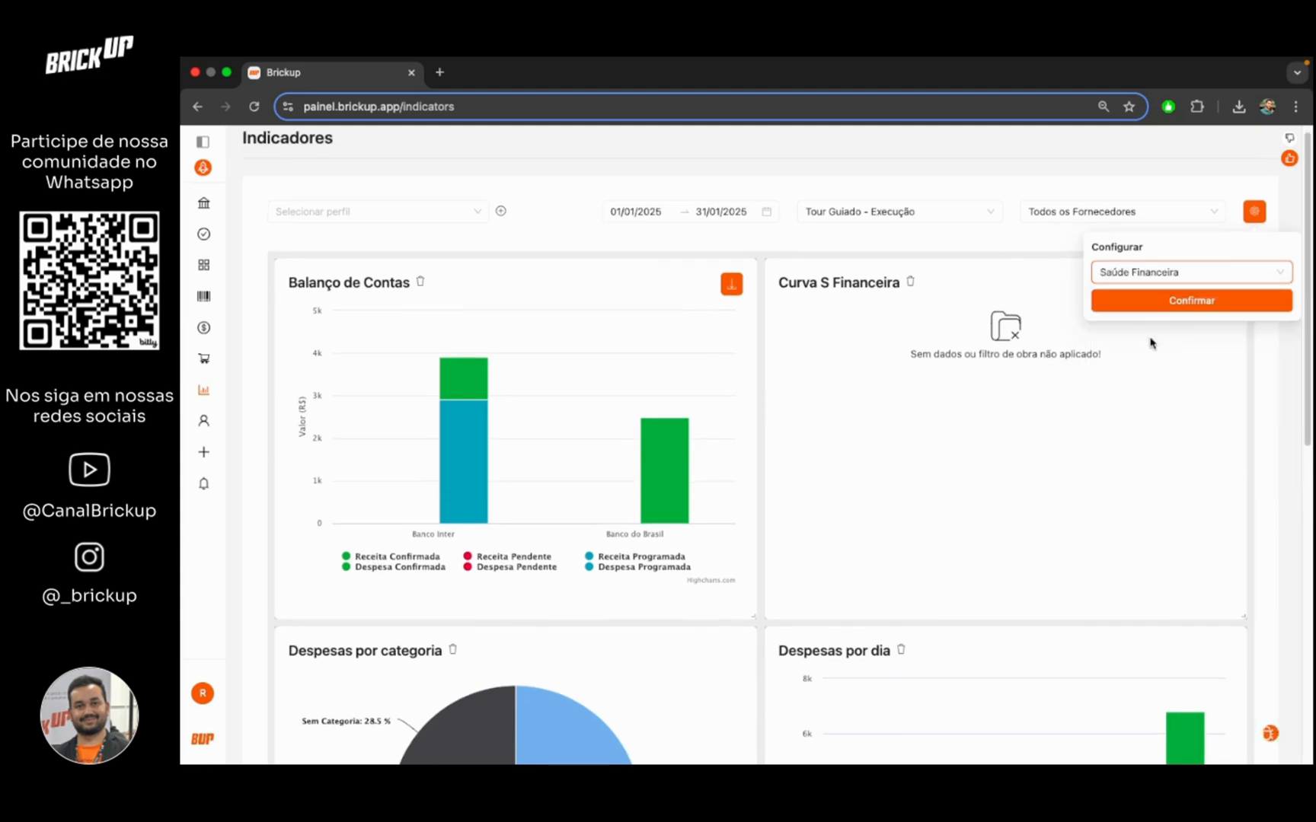
click(1155, 302)
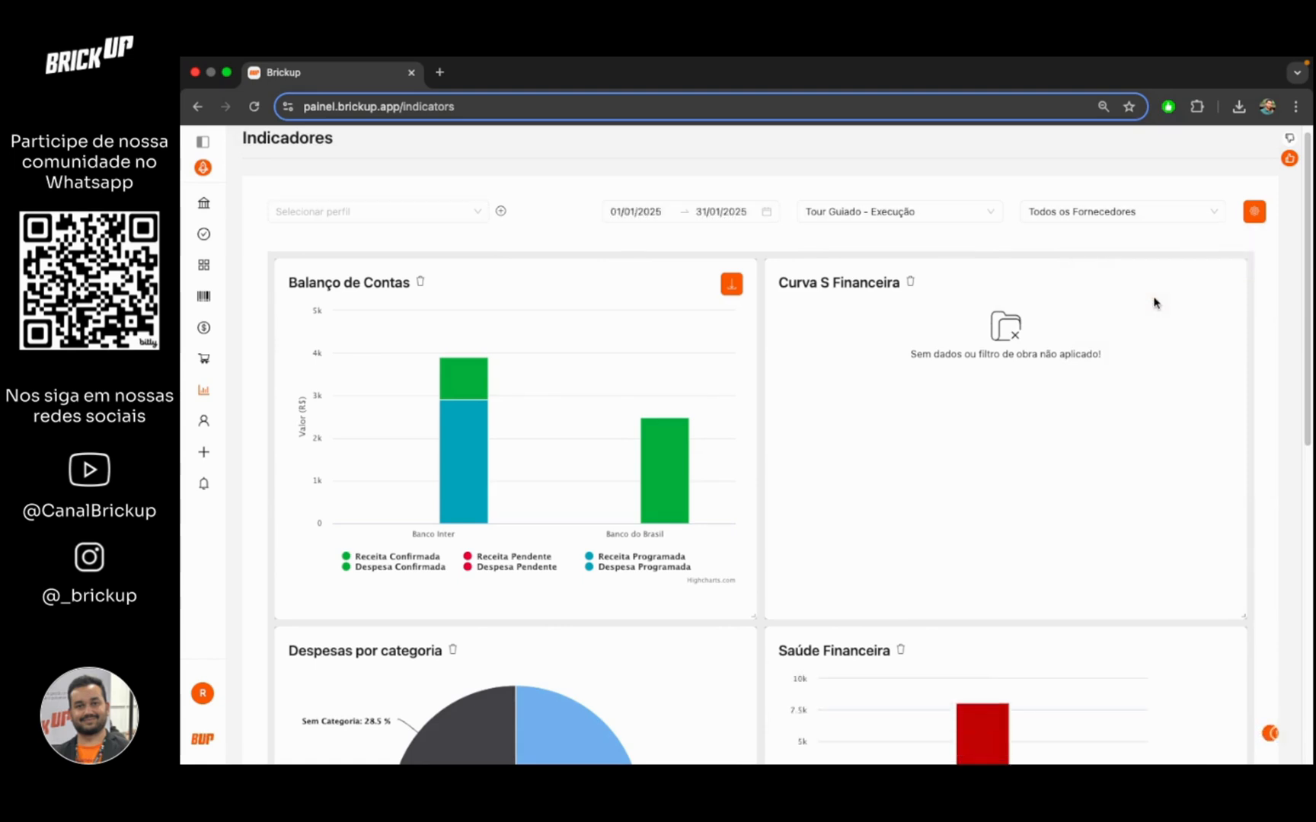
scroll(1154, 304, down, 5)
scroll(1153, 303, up, 5)
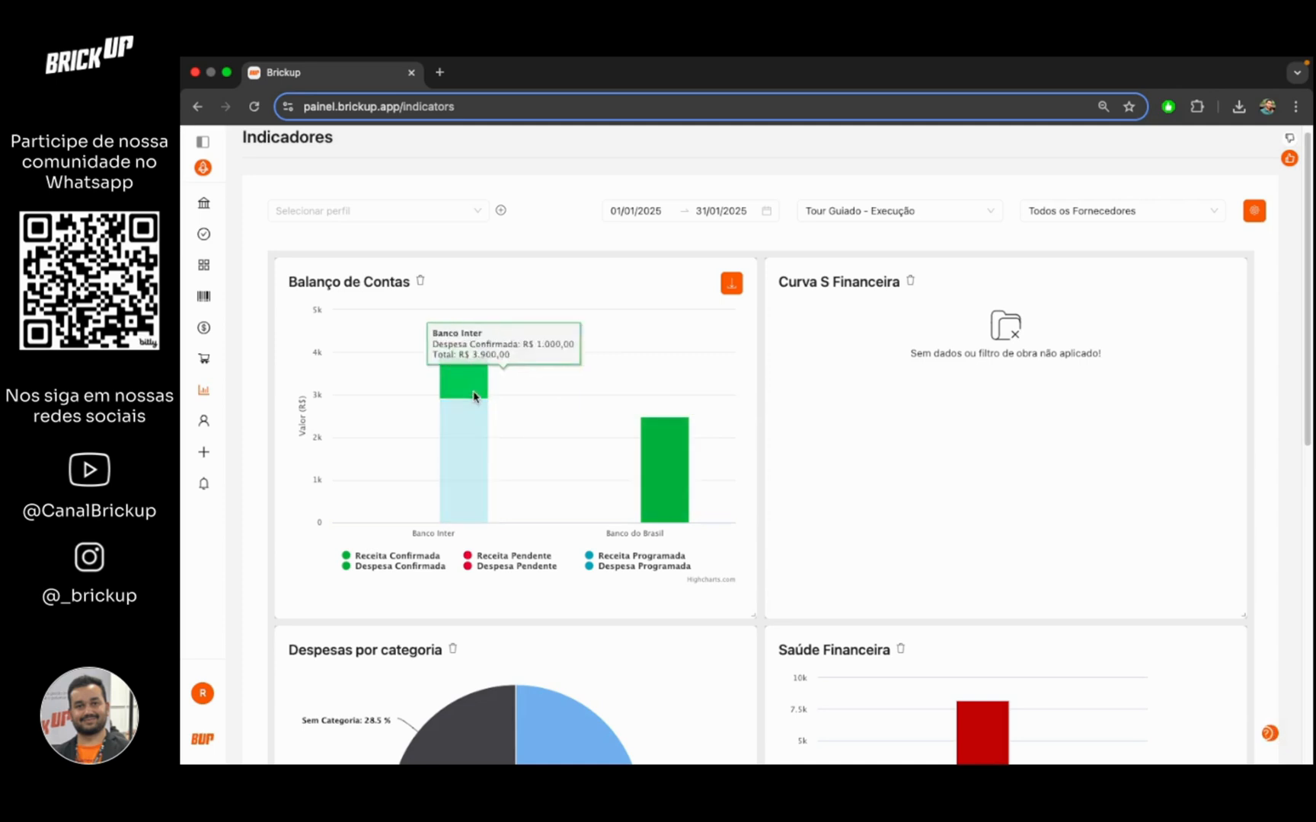
scroll(500, 493, down, 5)
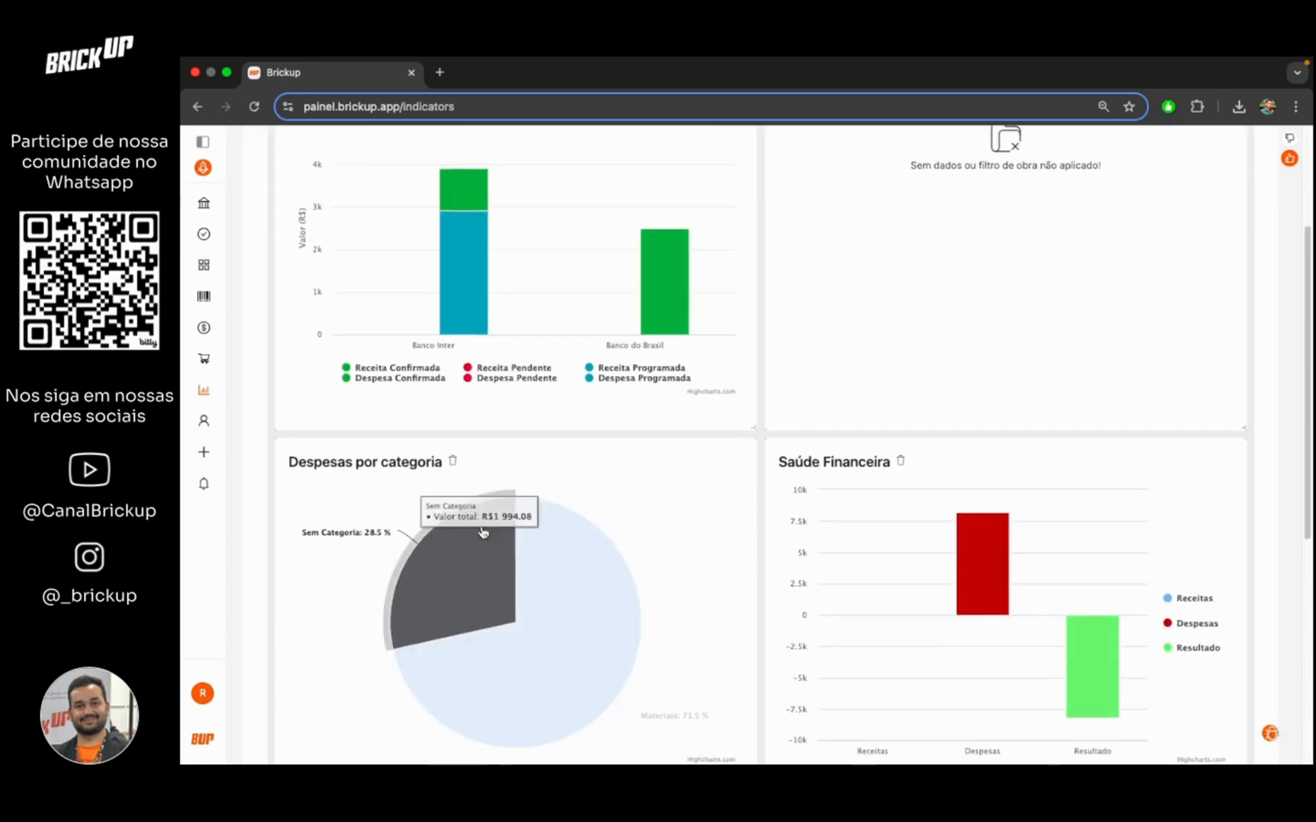
Step: Review the indicator charts and move the Despesas por dia widget to the dashboard's first position, ahead of Balanço de Contas
scroll(796, 548, down, 5)
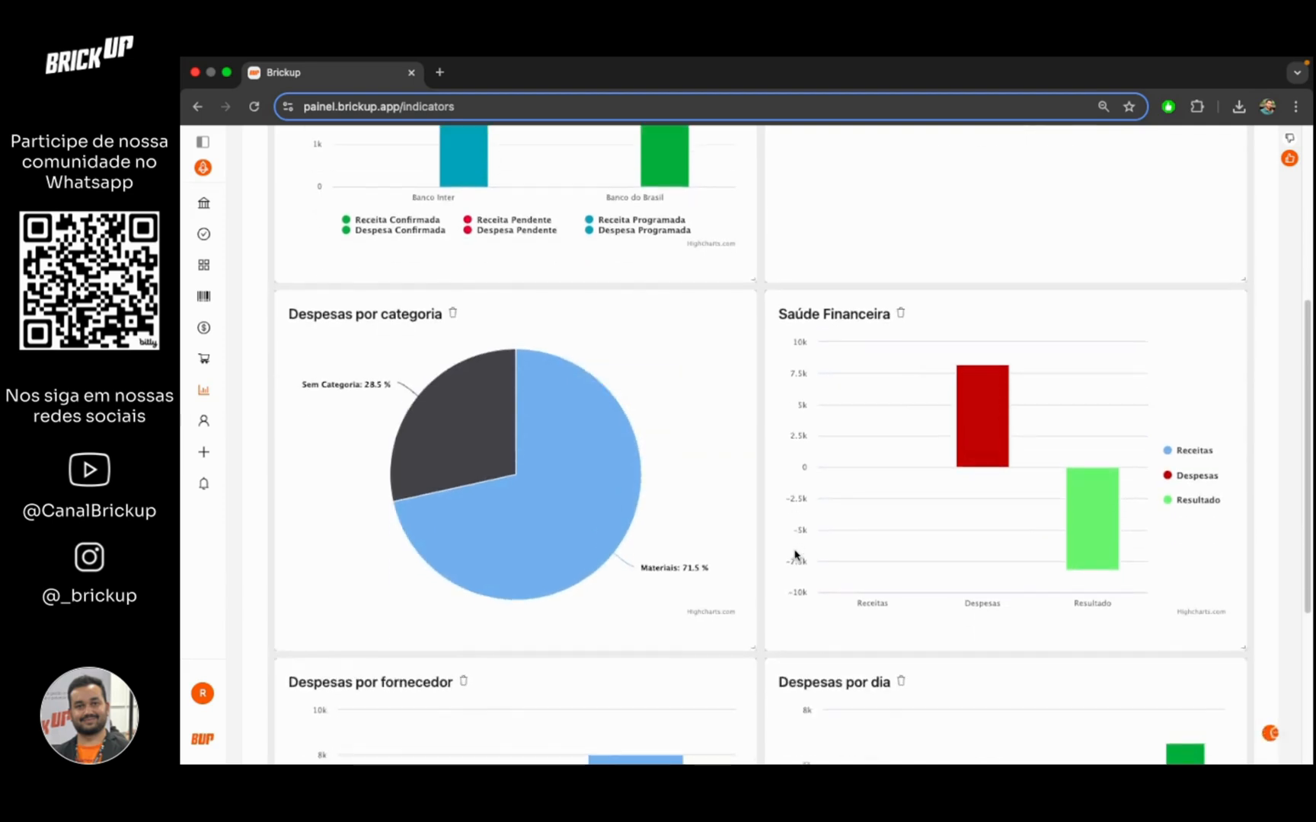
scroll(1081, 507, down, 7)
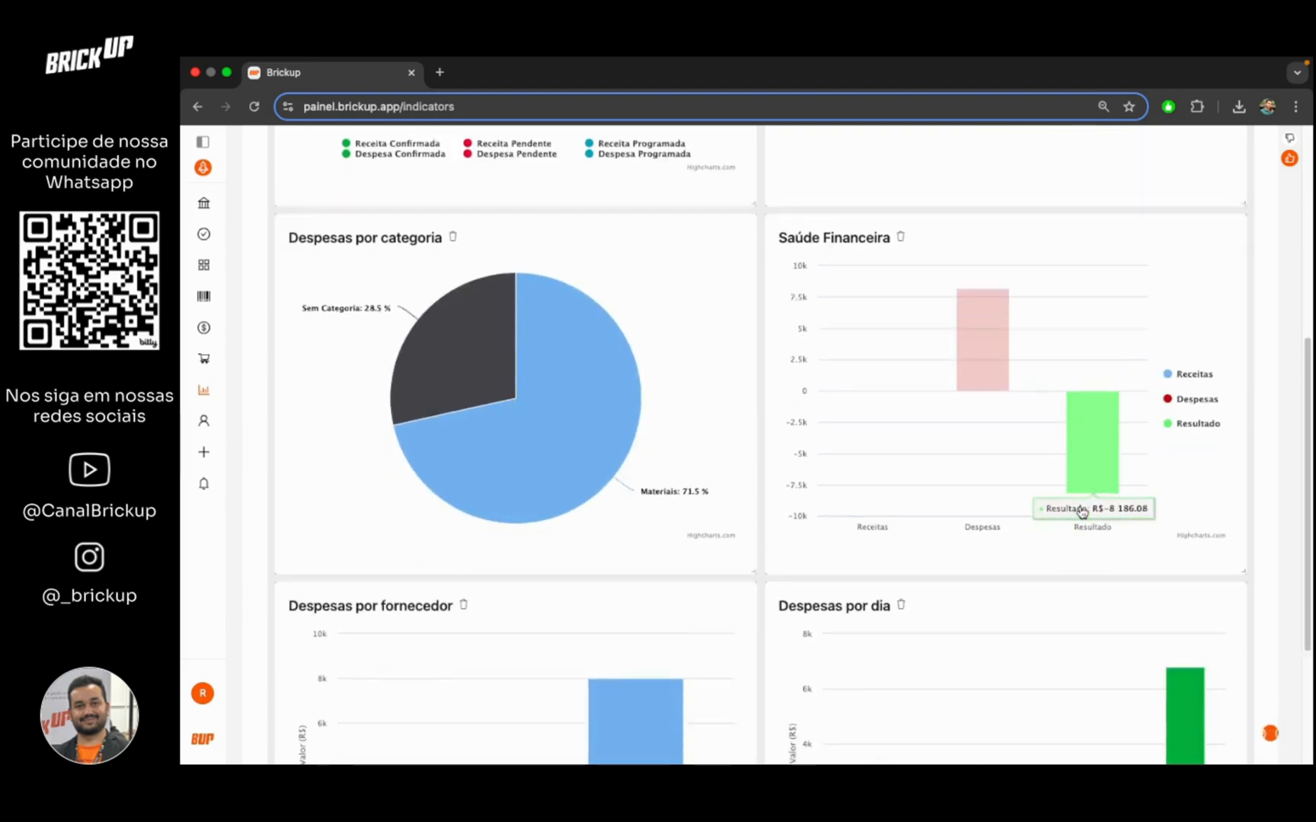
scroll(1082, 512, down, 1)
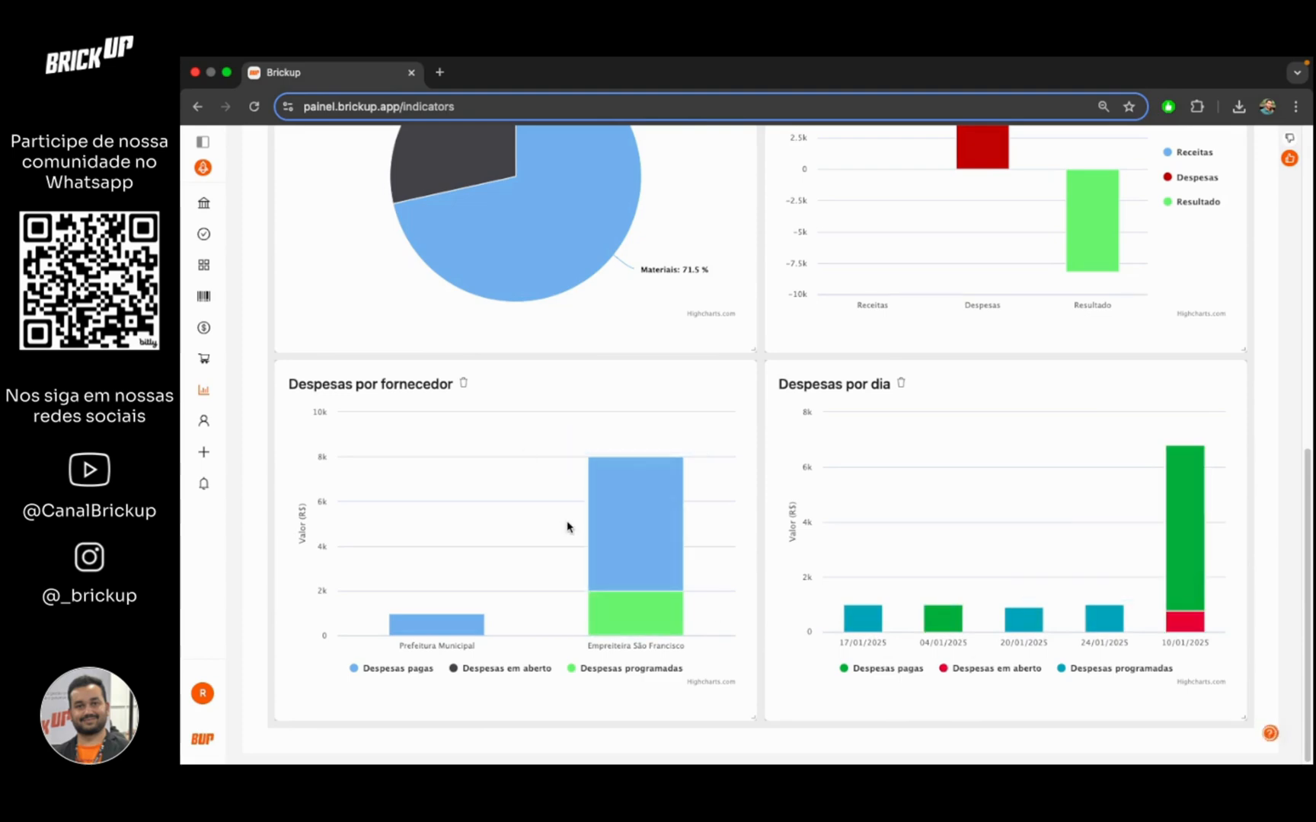
scroll(567, 529, up, 10)
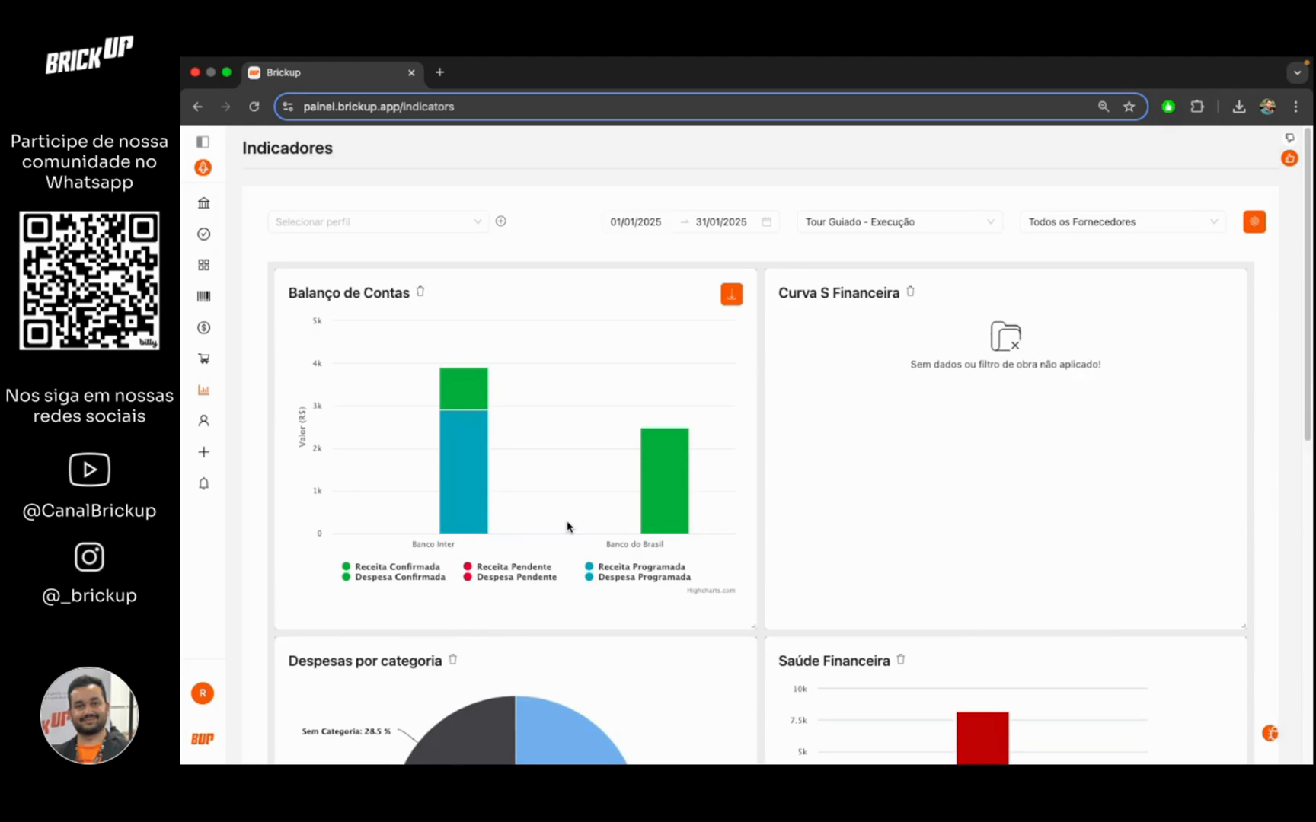
scroll(576, 529, down, 1)
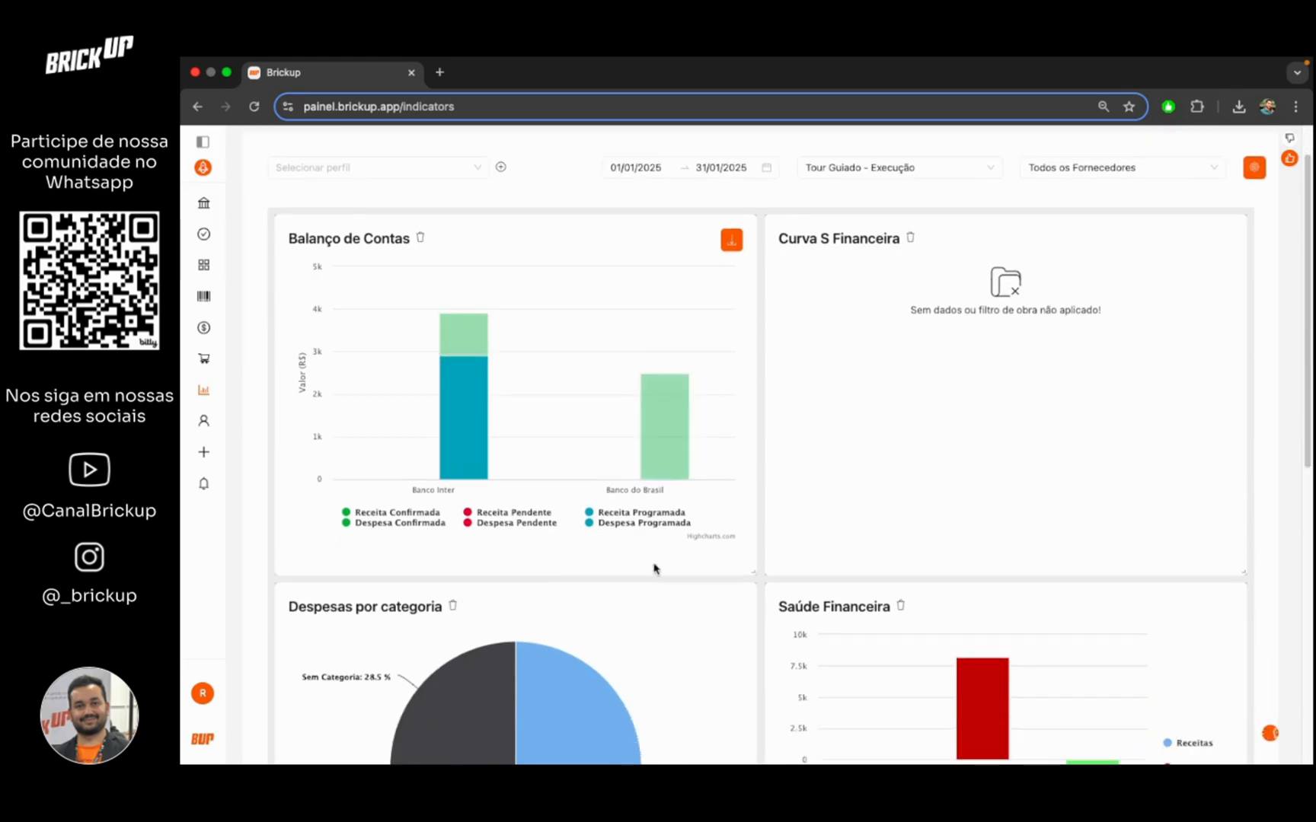
scroll(770, 602, down, 8)
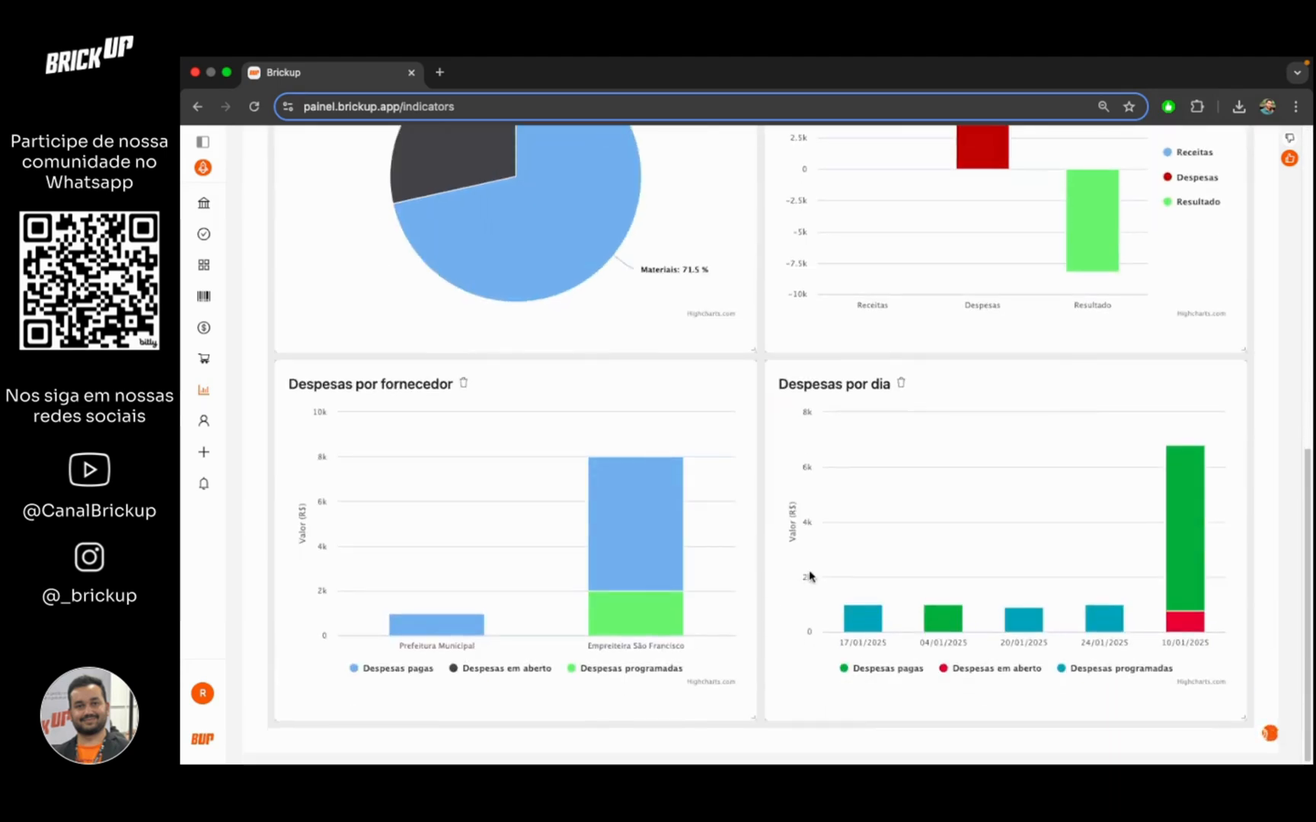
drag(965, 400, 240, 276)
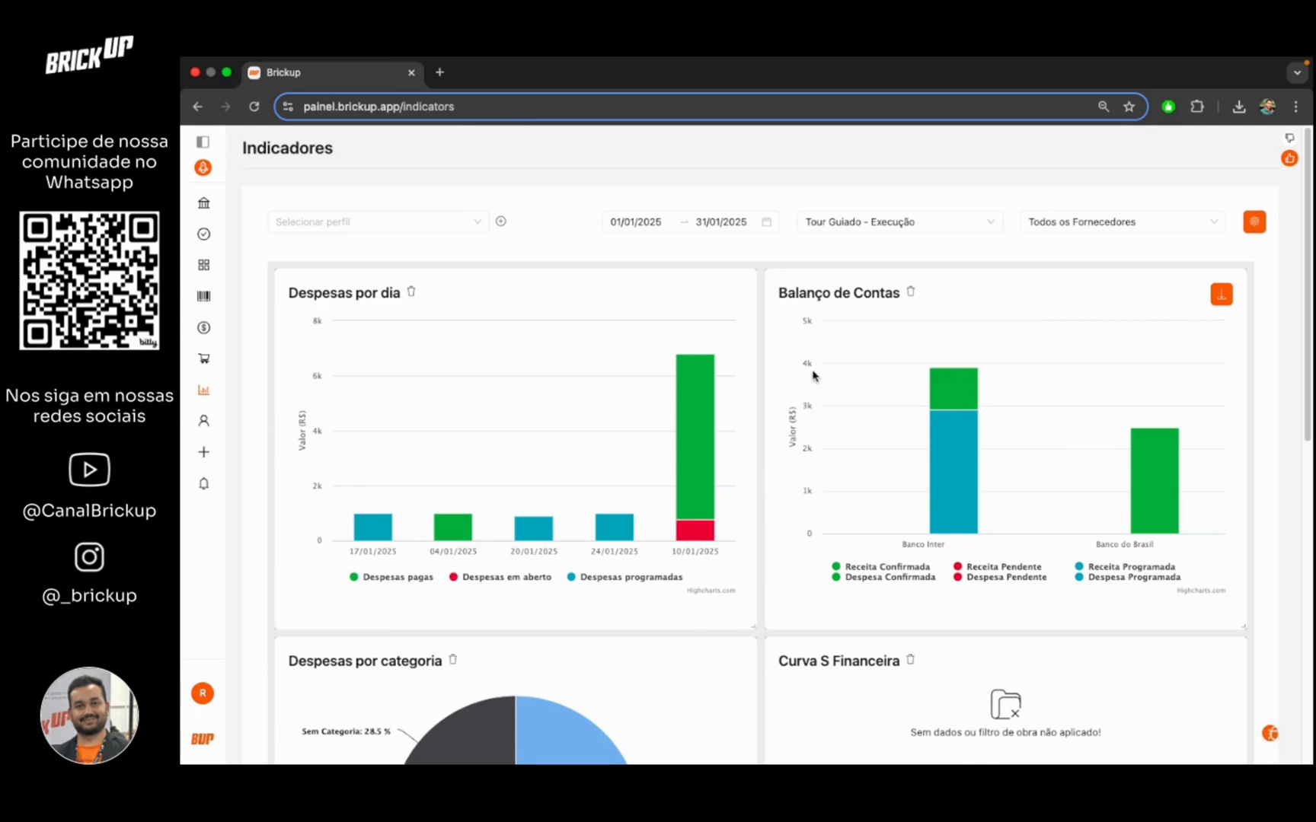
Step: Save the current dashboard layout as a profile named "Tour Guido - Financeiro"
click(502, 222)
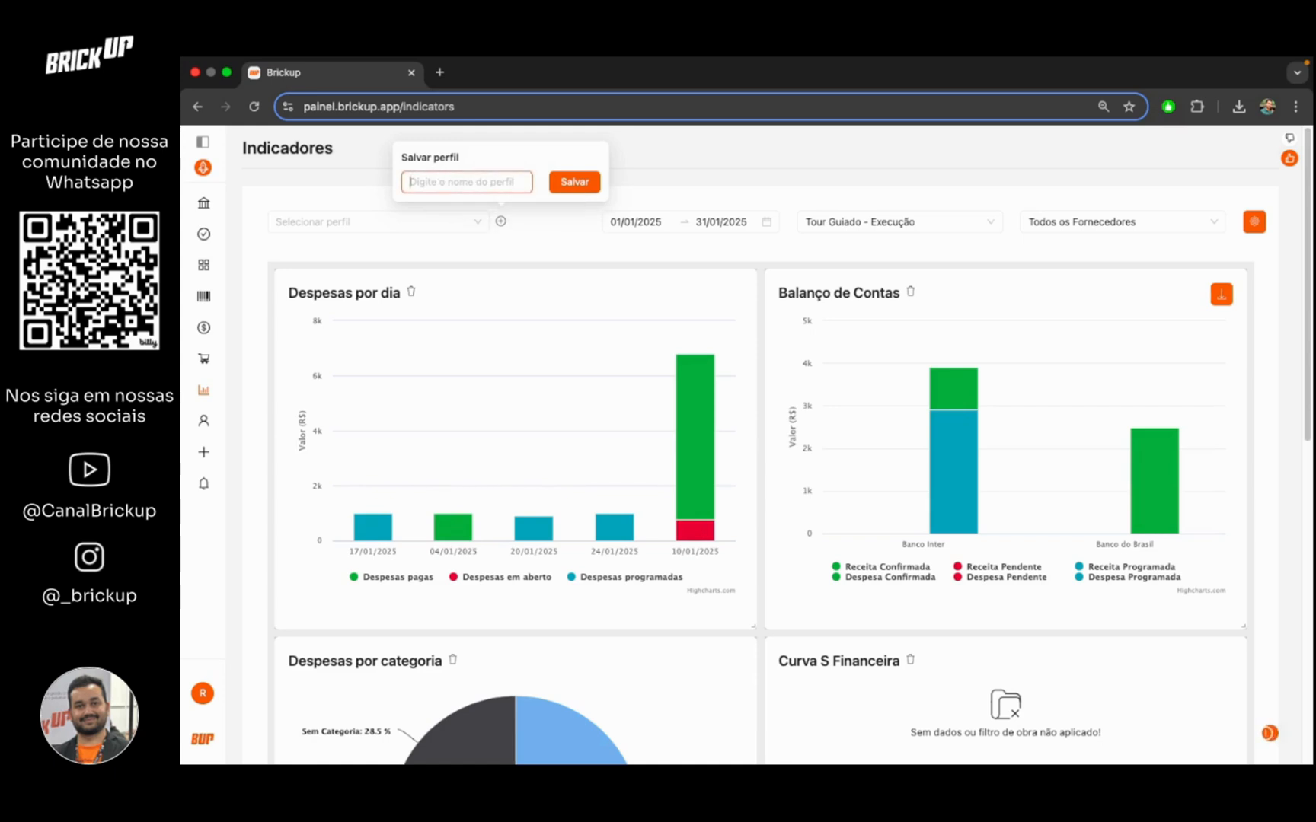
text(Tour)
text(Guido - Financeiro)
click(562, 183)
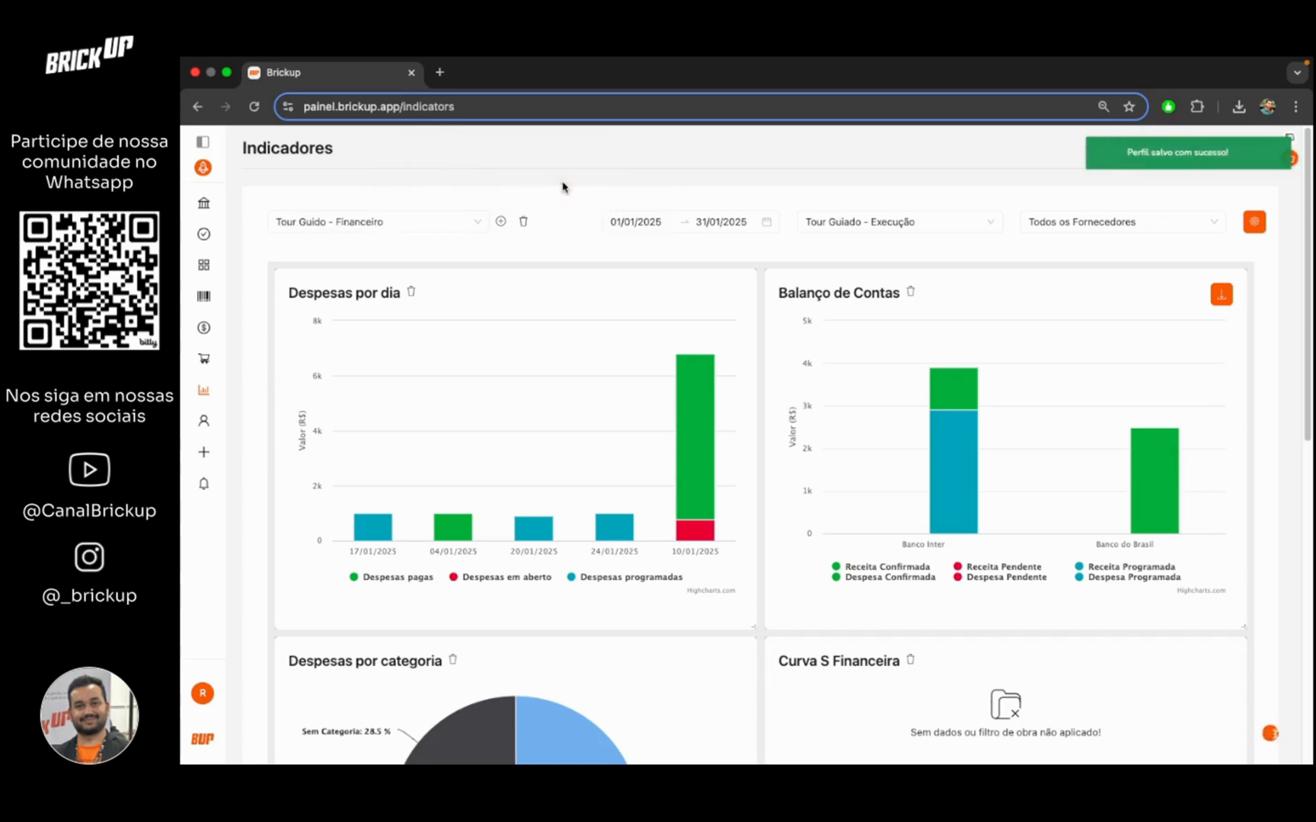
Step: Check the list of saved dashboard profiles and look over the widgets in the Tour Guido - Financeiro profile
click(406, 224)
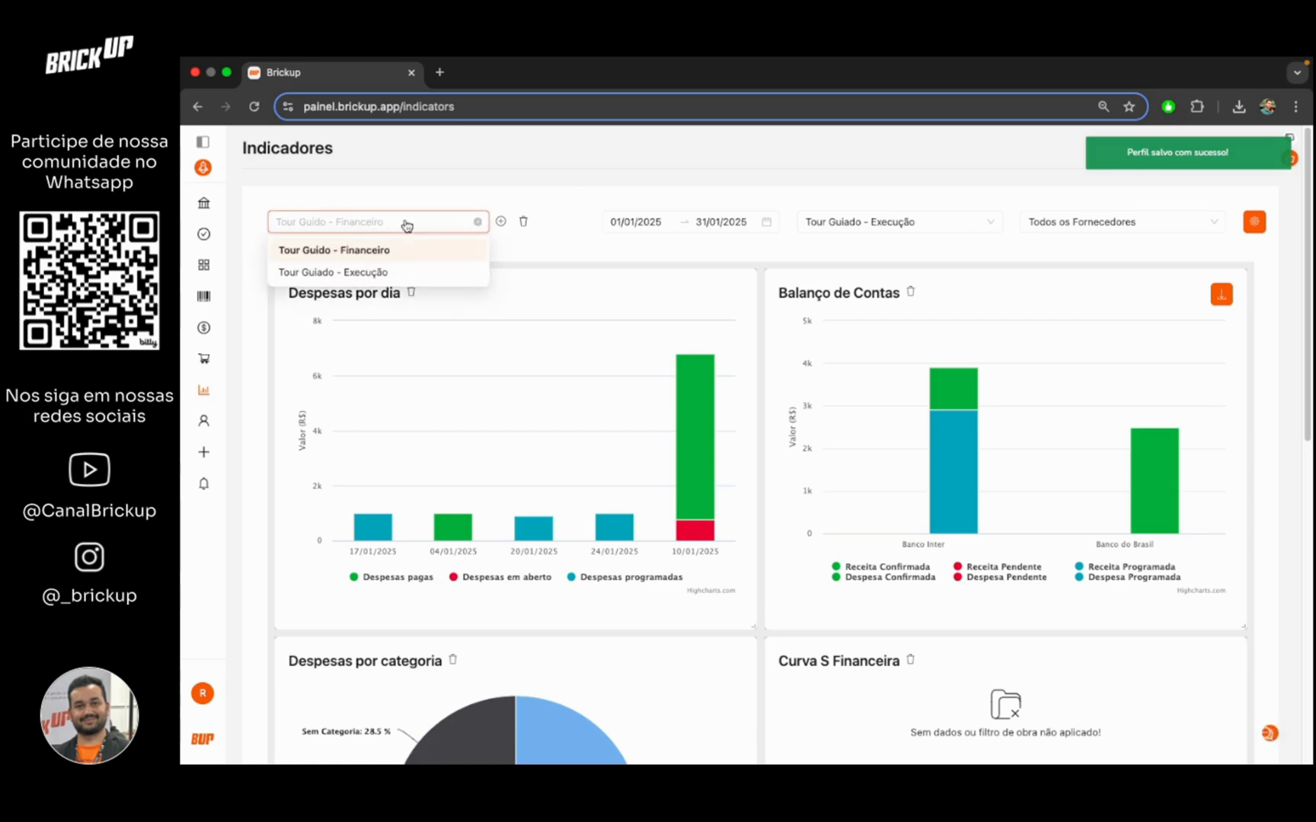
click(407, 224)
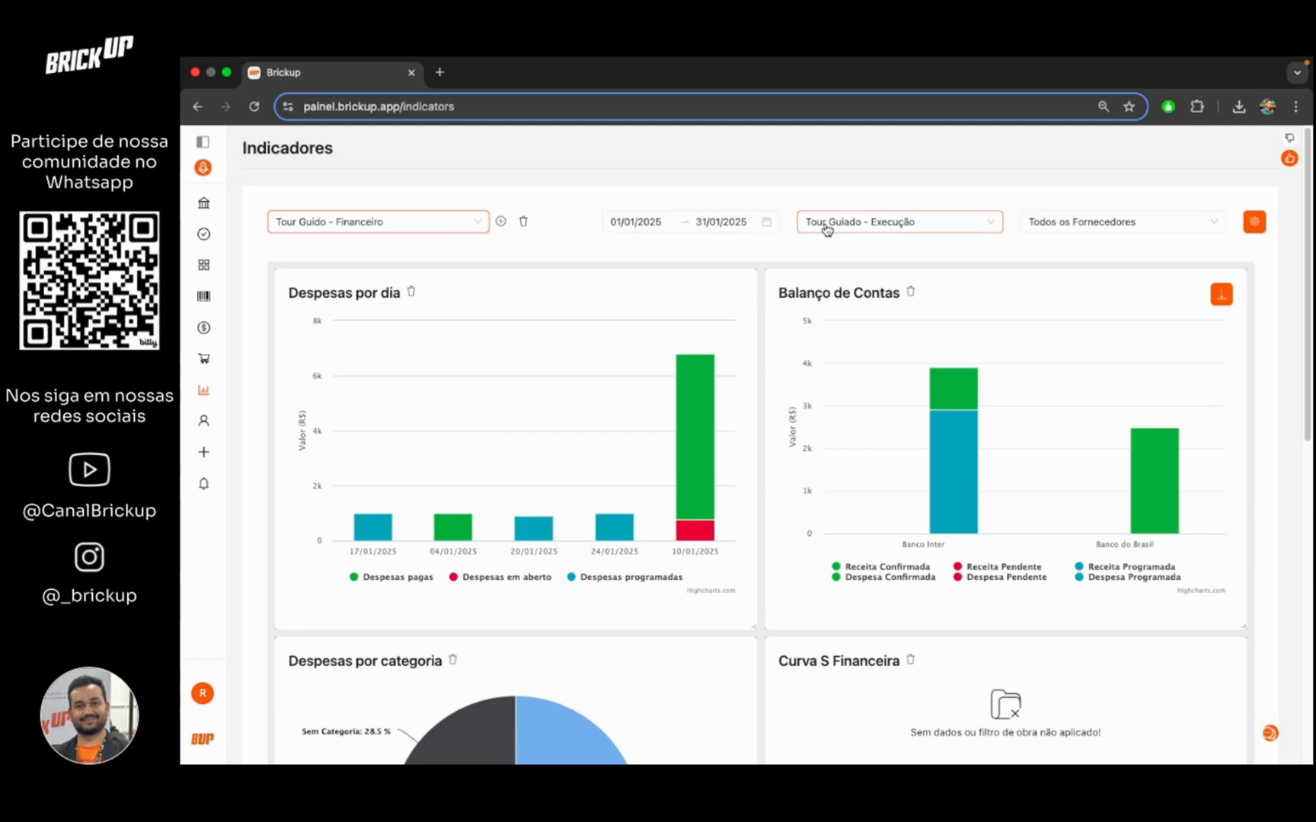
mouse_move(938, 481)
scroll(929, 499, down, 7)
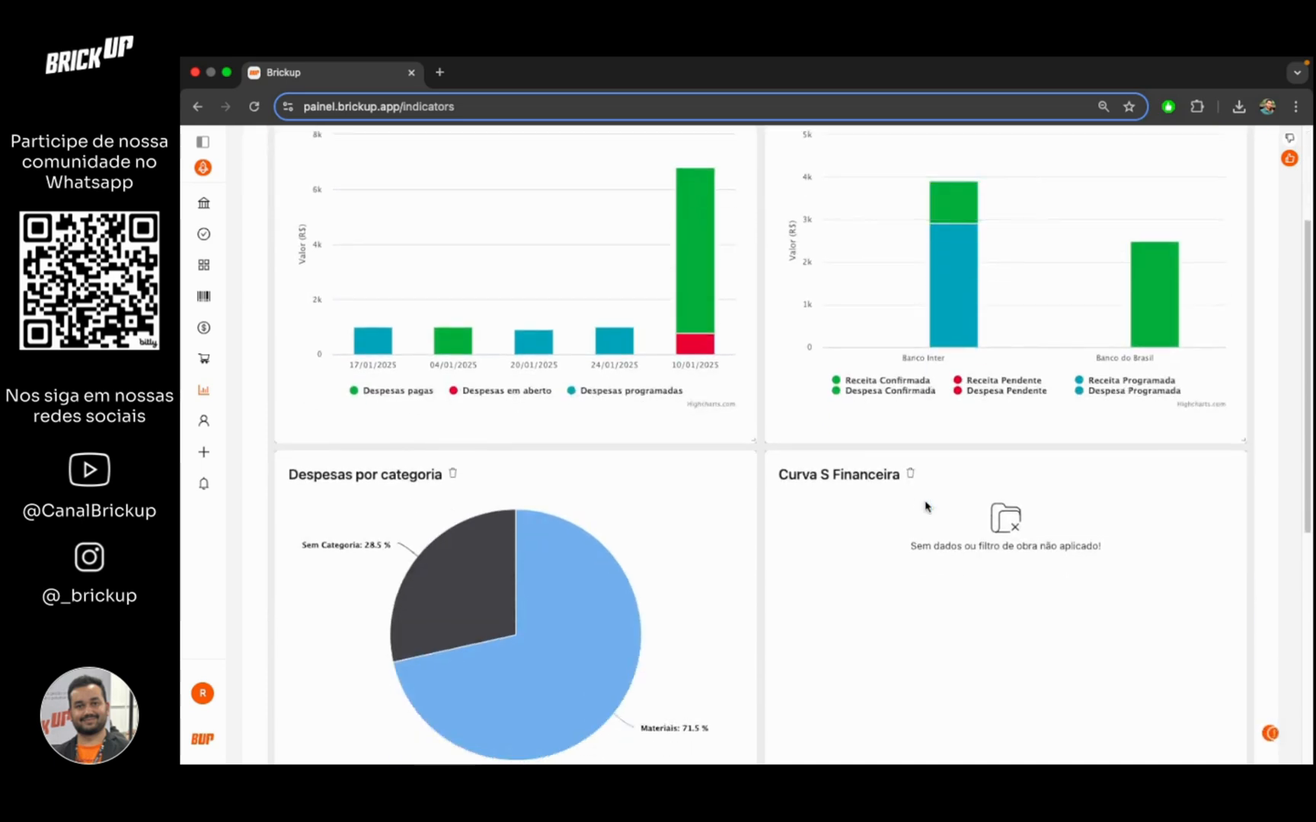
scroll(926, 506, down, 2)
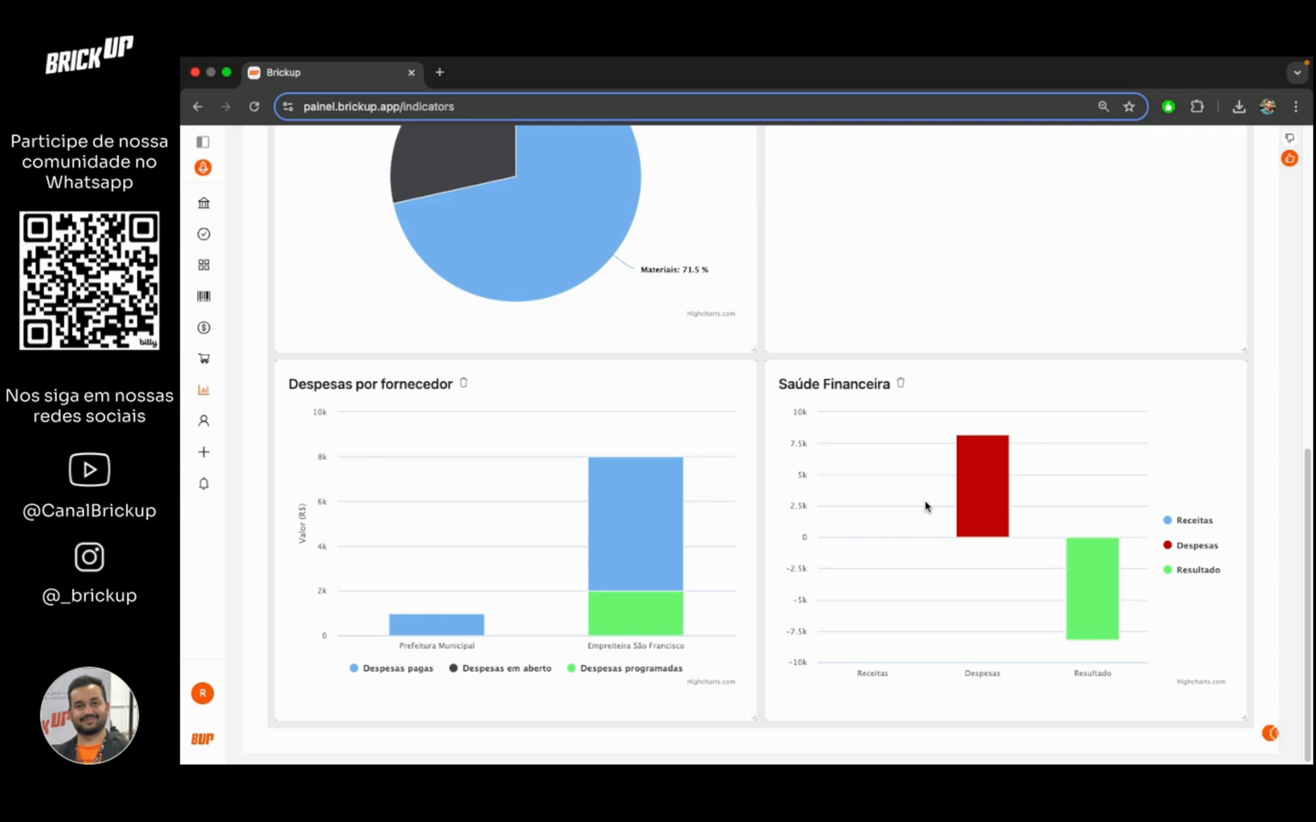
scroll(926, 506, up, 8)
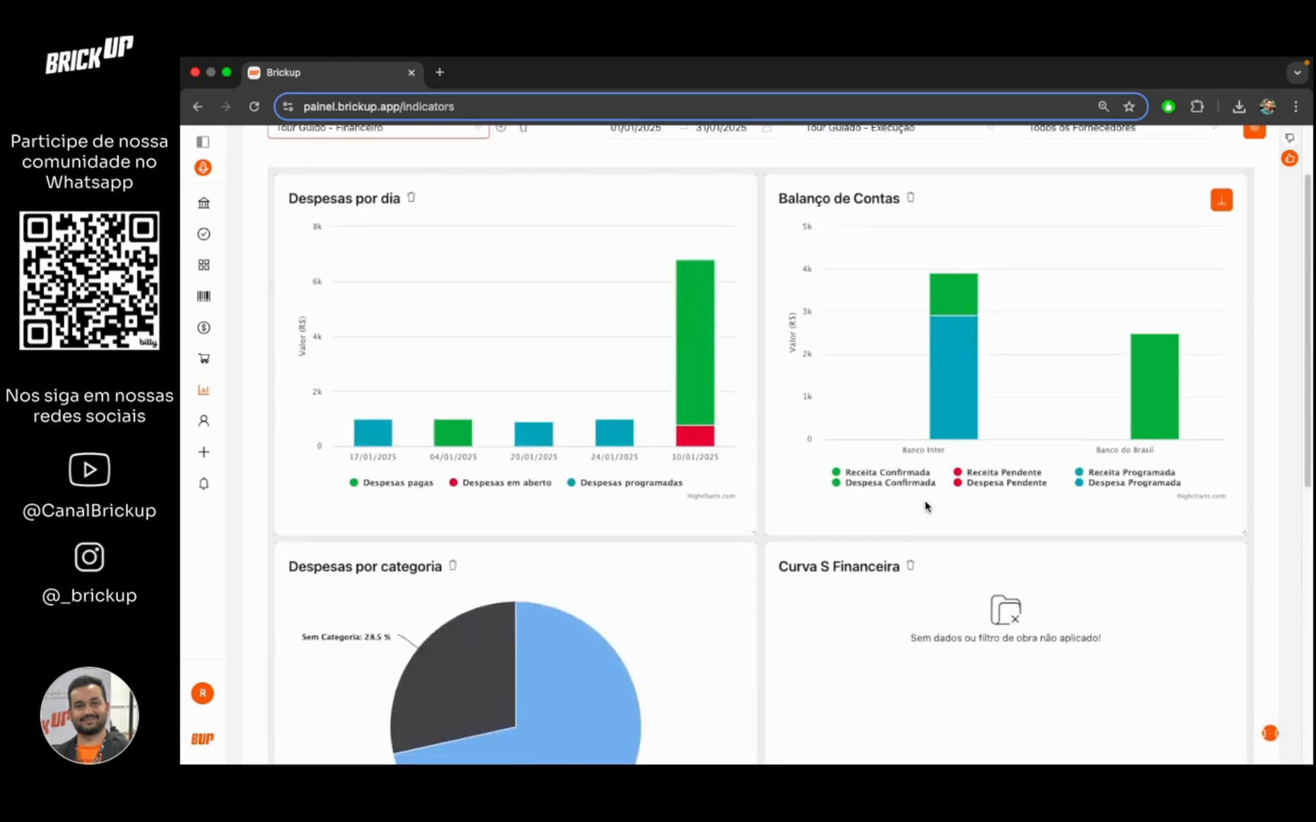
scroll(926, 506, up, 2)
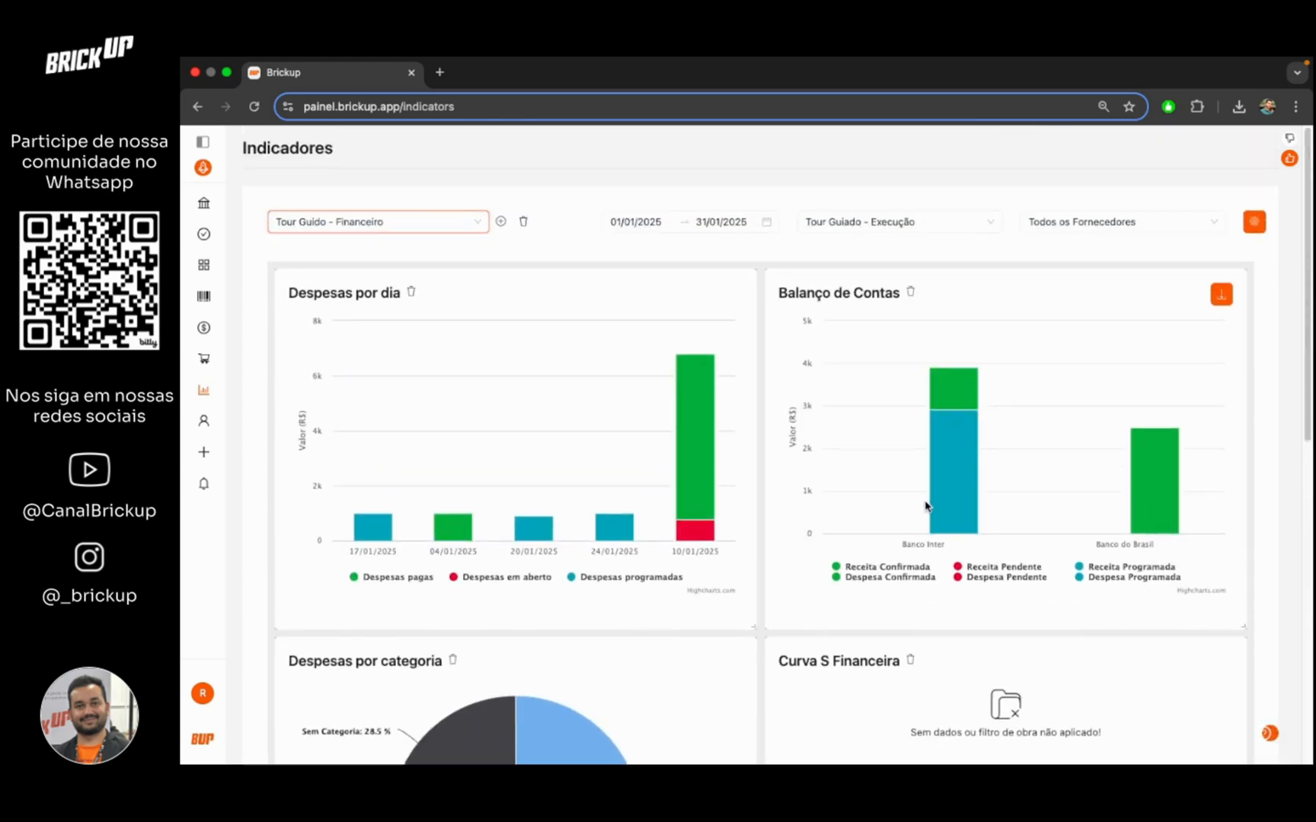